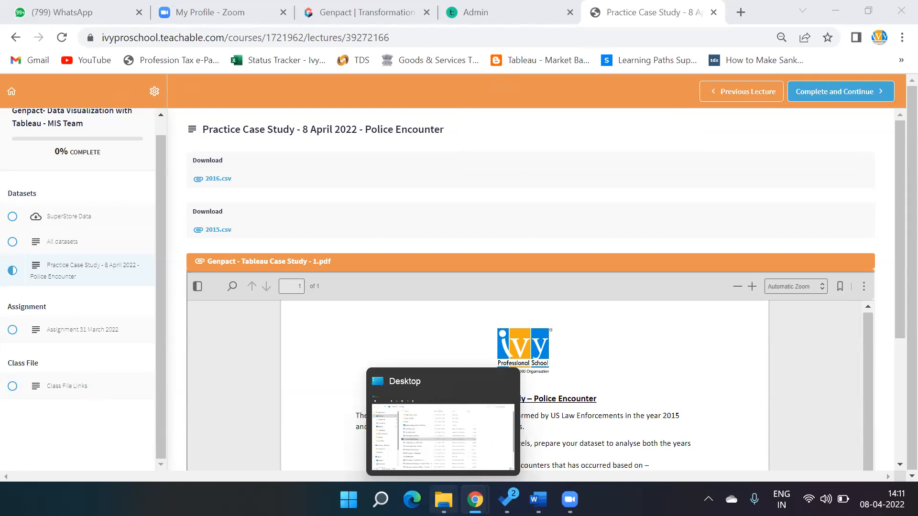
- Switch to File Explorer and open the Tableau folder under Data Analytics Certification KPO in the IVY folder on Data (D:)
click(443, 500)
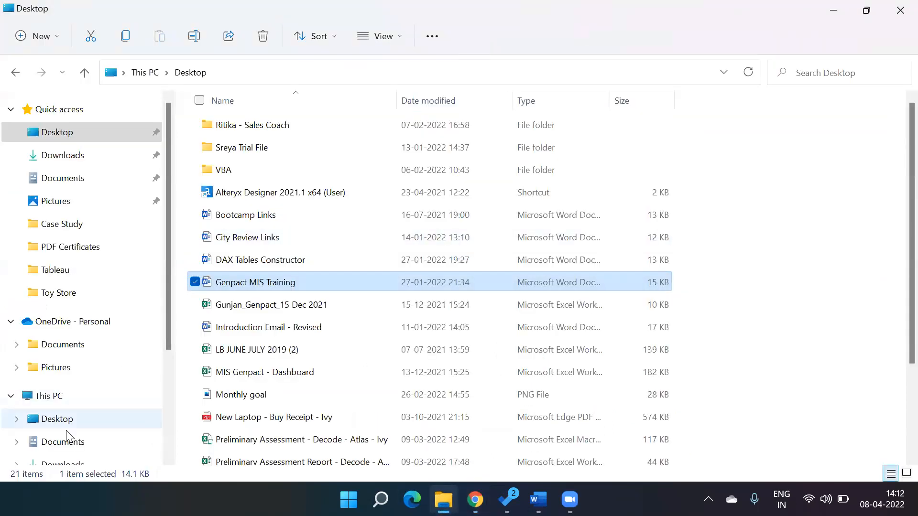
click(75, 463)
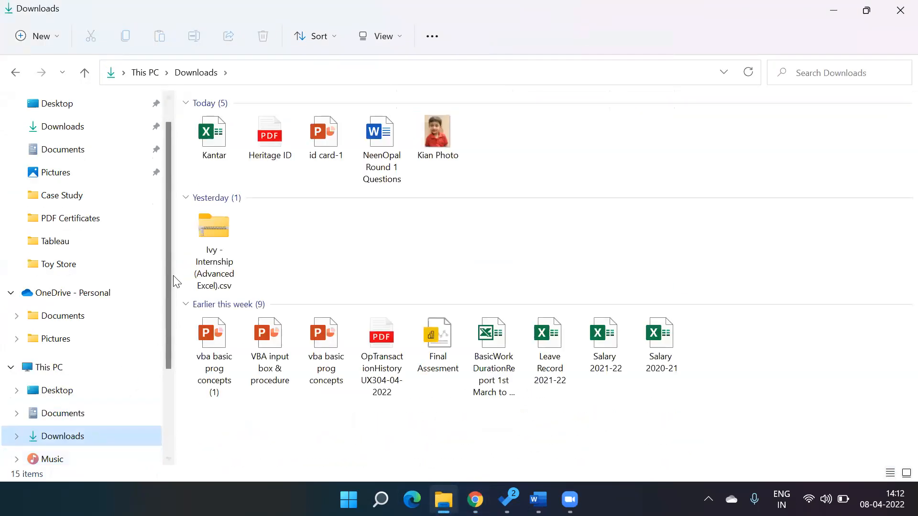
scroll(172, 276, down, 3)
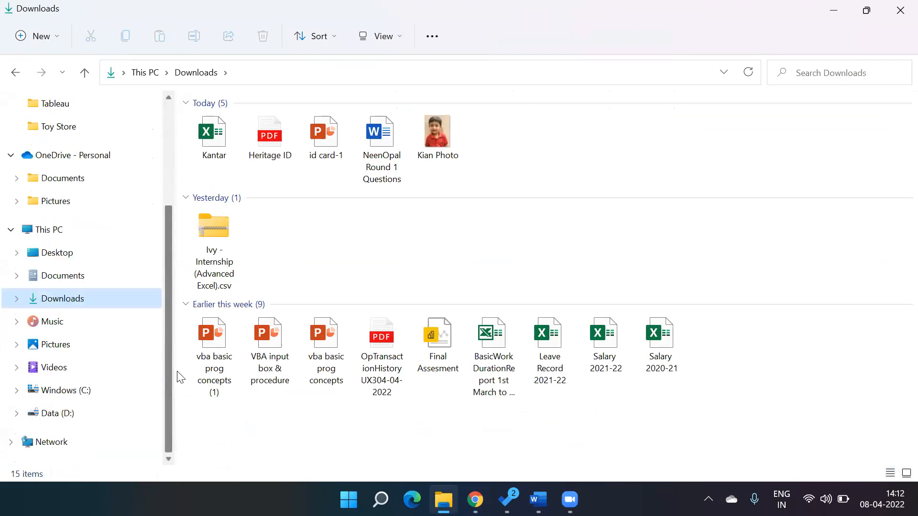
click(40, 418)
double_click(239, 169)
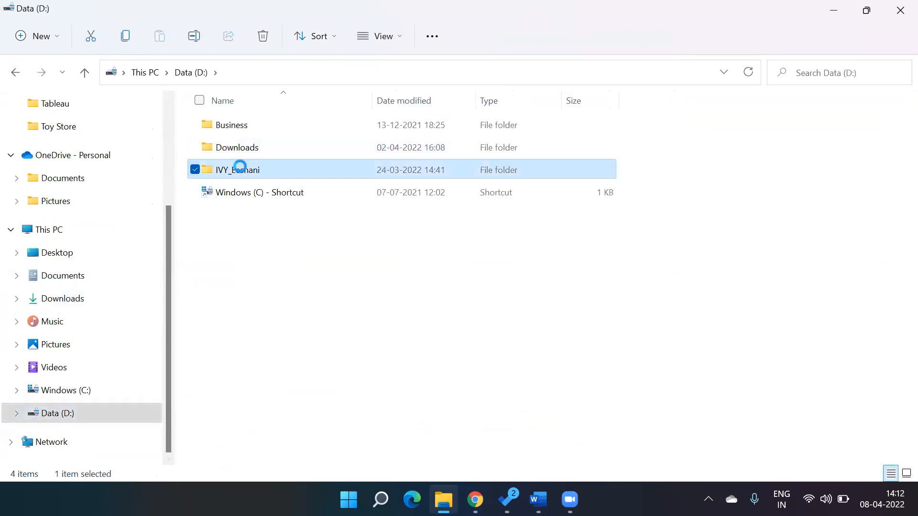
click(241, 194)
key(d)
key(Return)
key(t)
key(Return)
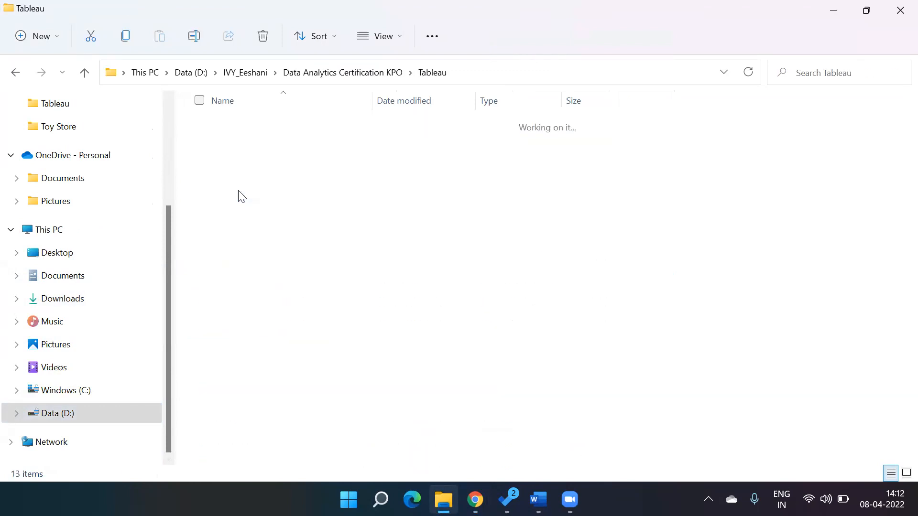
- Open the Assessment folder inside the instructor's own subfolder of Tableau
key(e)
key(Return)
key(a)
key(a)
key(Return)
key(c)
key(f)
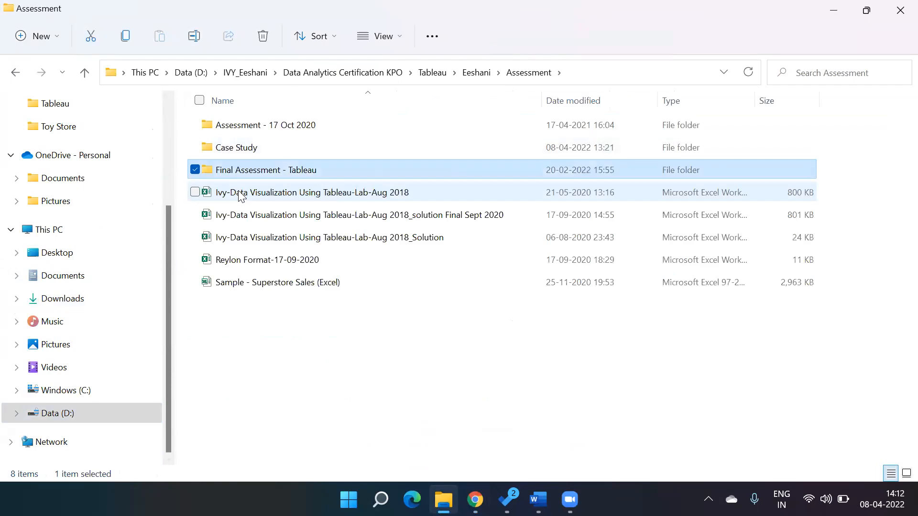
key(Return)
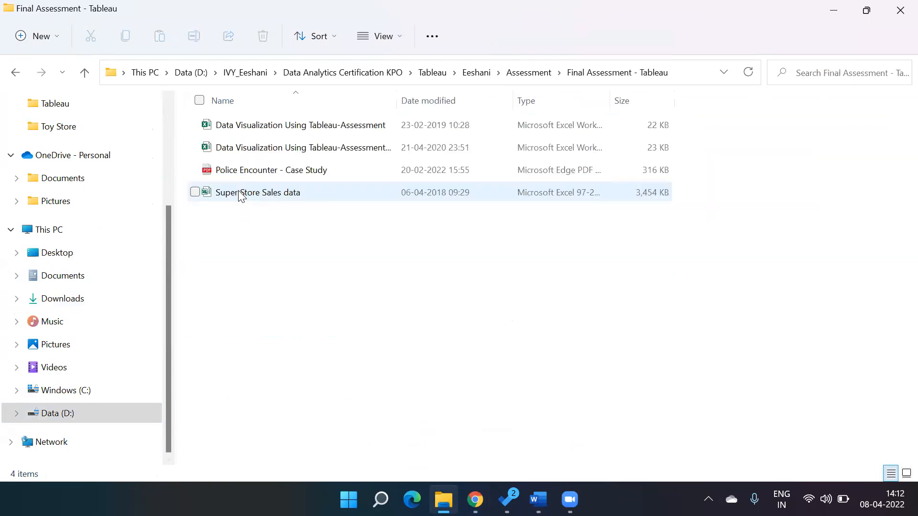
key(BackSpace)
- Open the 2015 CSV file from the Case Study folder in Excel
key(c)
key(Return)
key(2)
key(2)
key(Up)
key(Return)
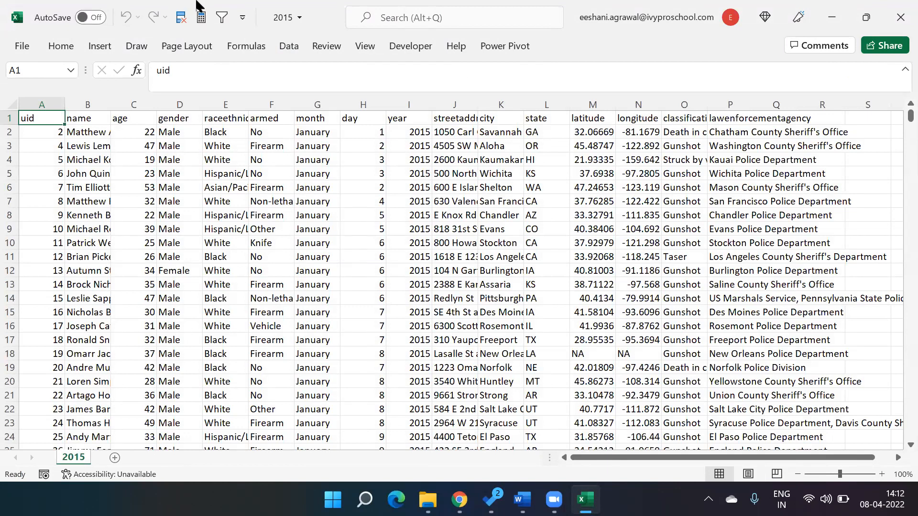
click(196, 1)
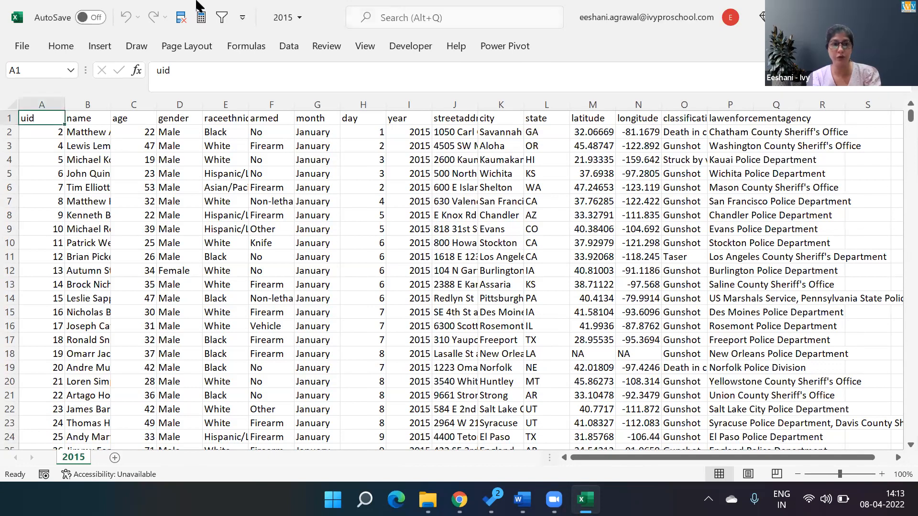
- Return to the Case Study folder and open the 2016 CSV file in Excel
key(alt+Tab)
key(alt+Tab)
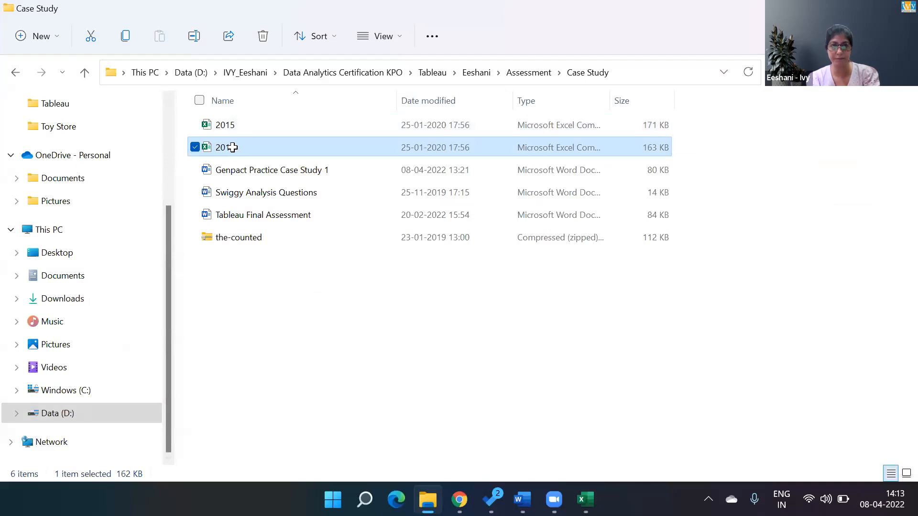
double_click(232, 147)
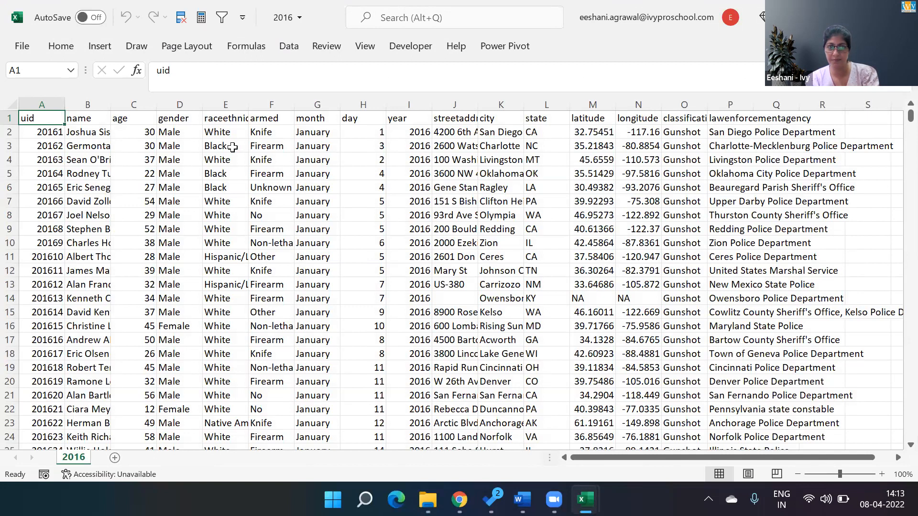
- Examine the column headers of the 2016 sheet, from uid across to lawenforcementagency
key(Right)
key(Right)
key(Right)
key(Right)
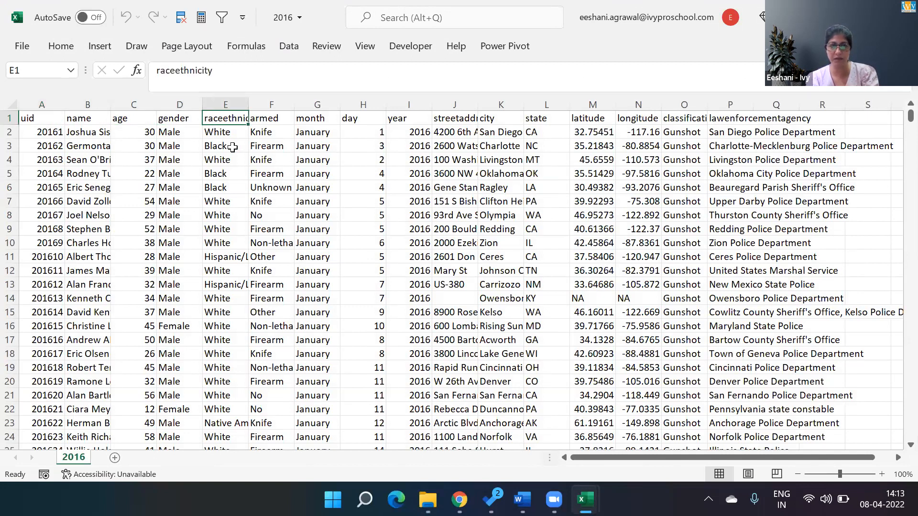
key(Right)
key(Right)
key(Right)
key(Right)
key(Right)
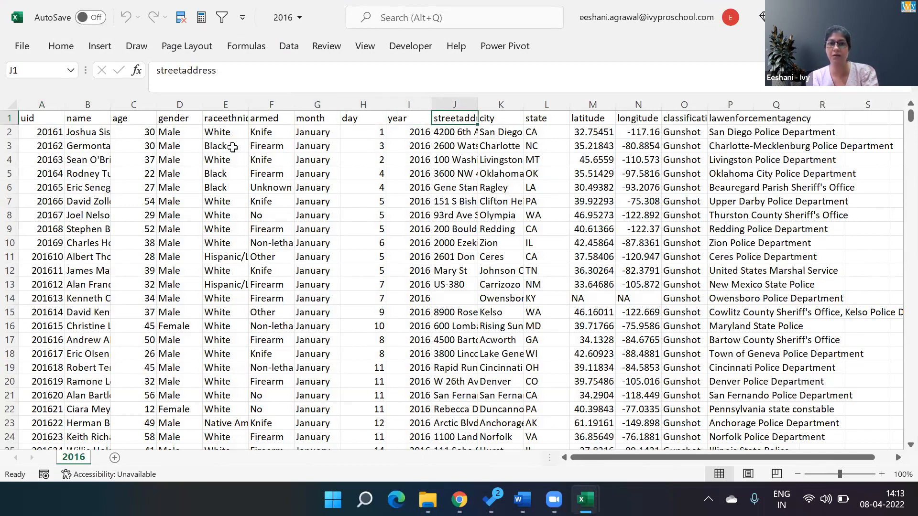
key(Right)
key(Right)
key(Right)
key(Right)
key(Right)
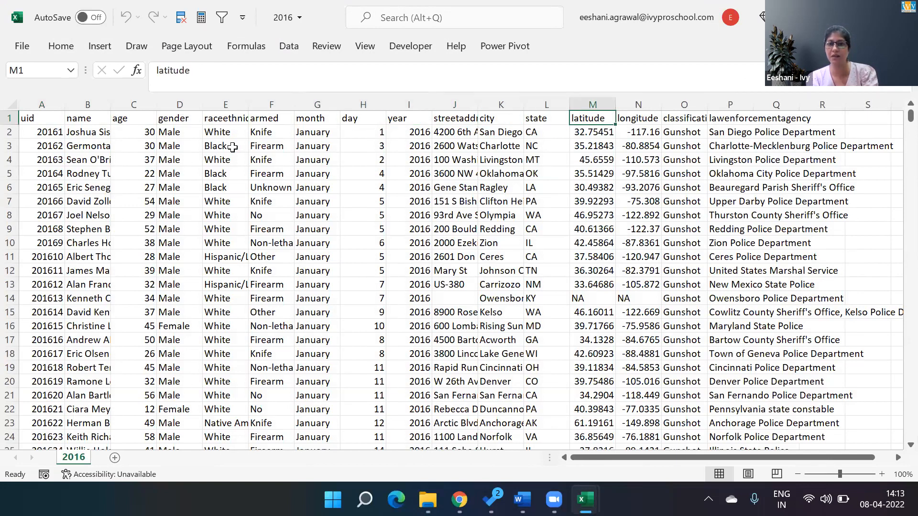
key(Right)
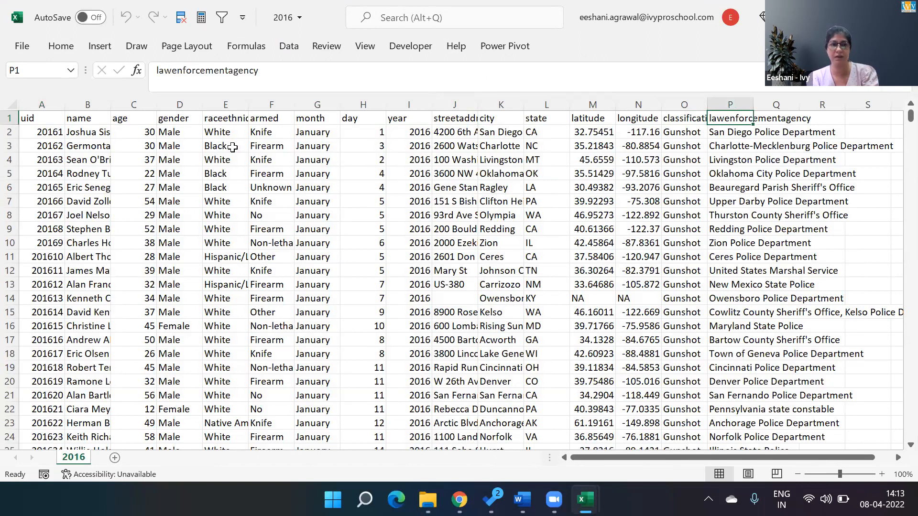
key(Left)
key(Left)
key(Left)
key(Left)
key(Left)
key(Left)
key(Left)
key(Left)
key(Left)
key(Left)
key(Left)
key(Left)
key(Left)
key(Left)
key(Left)
- Switch to the 2015 workbook and examine its column headers for comparison with the 2016 file
key(alt+Tab)
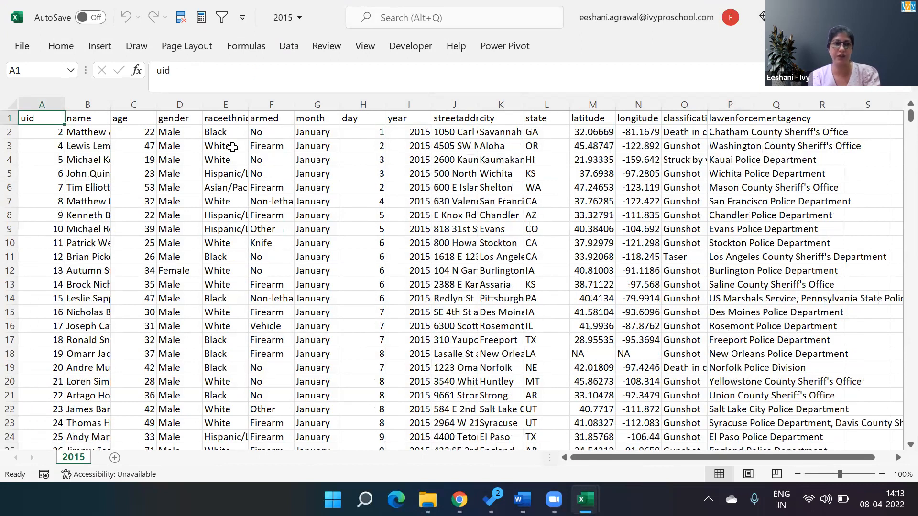
key(Right)
key(Right)
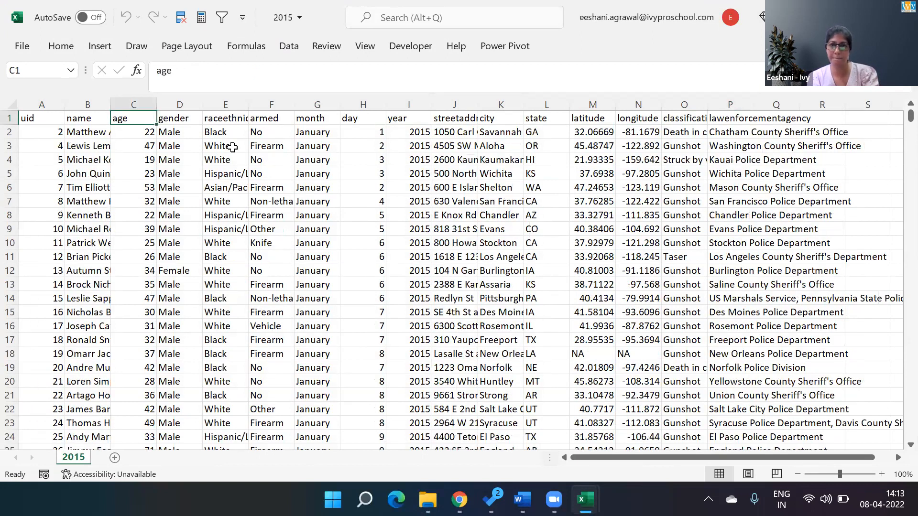
key(Right)
key(Right)
key(Right)
key(Right)
key(Right)
key(Right)
key(Right)
key(Right)
key(Right)
key(Right)
key(Right)
key(Right)
key(Right)
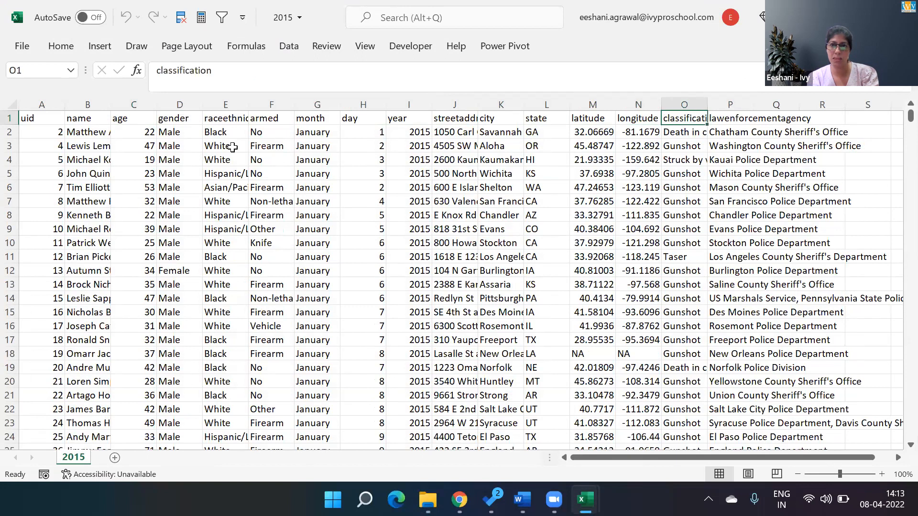
key(Left)
key(Left)
key(Left)
key(Left)
key(Left)
key(Left)
key(Left)
key(Left)
key(Left)
key(Left)
key(Left)
key(Left)
key(Left)
key(Left)
key(Left)
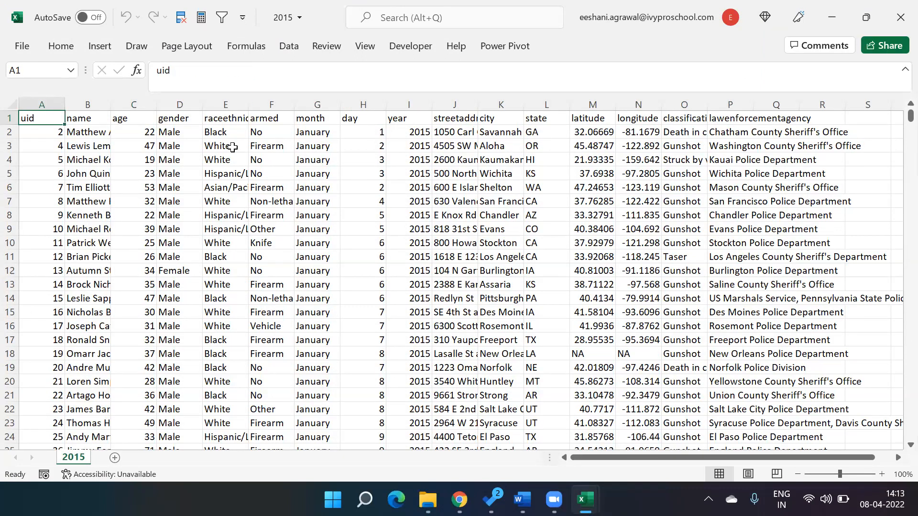
- Minimize the two Excel workbooks and the Word document, and launch Tableau 2021.4 from the desktop
key(alt+Tab)
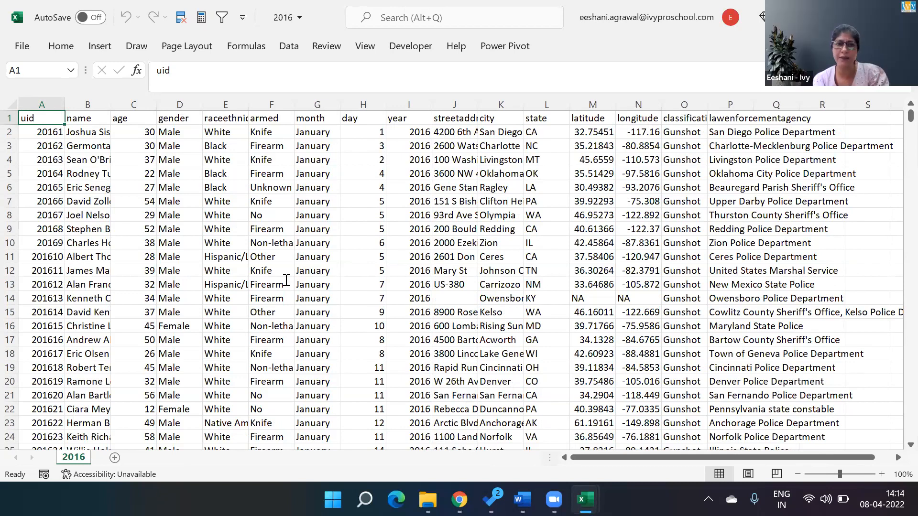
click(868, 17)
click(836, 34)
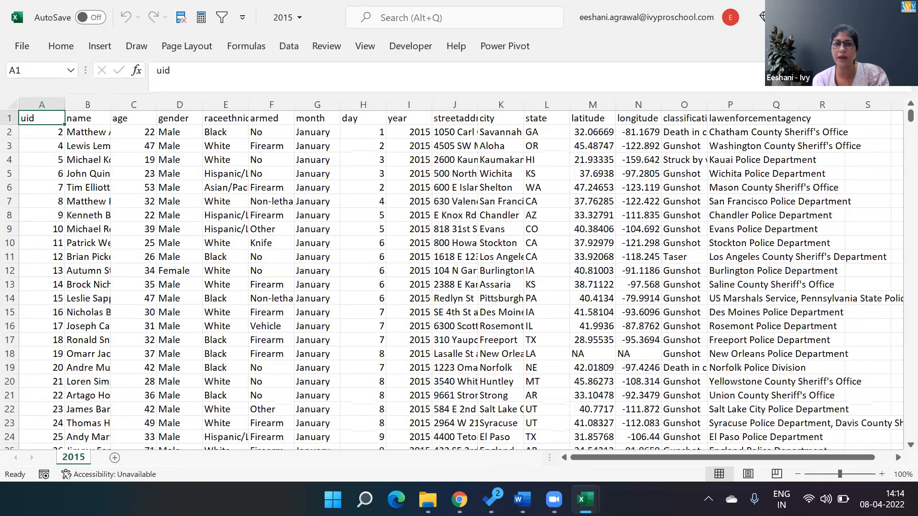
click(836, 17)
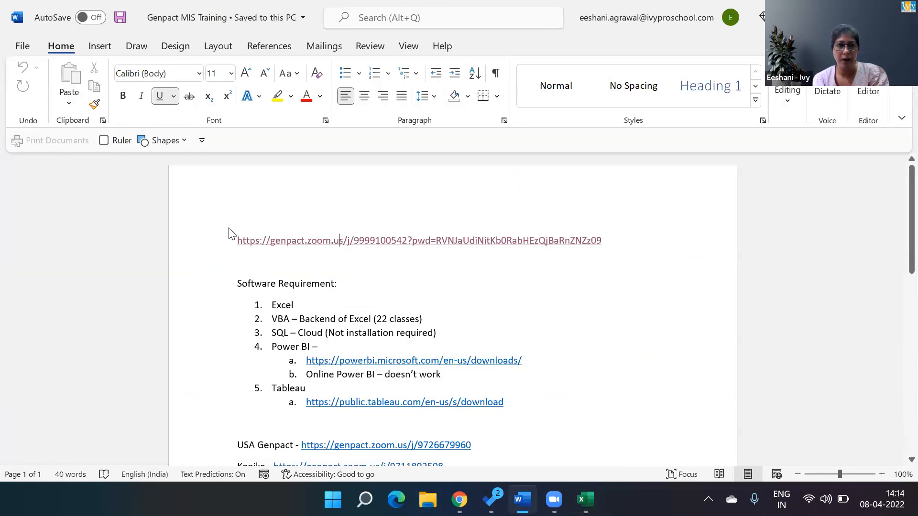
key(super+Down)
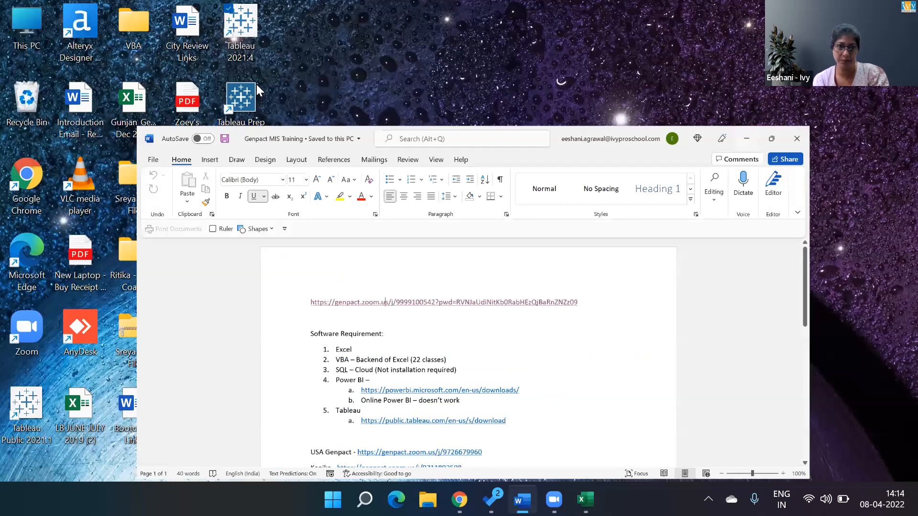
key(super+Down)
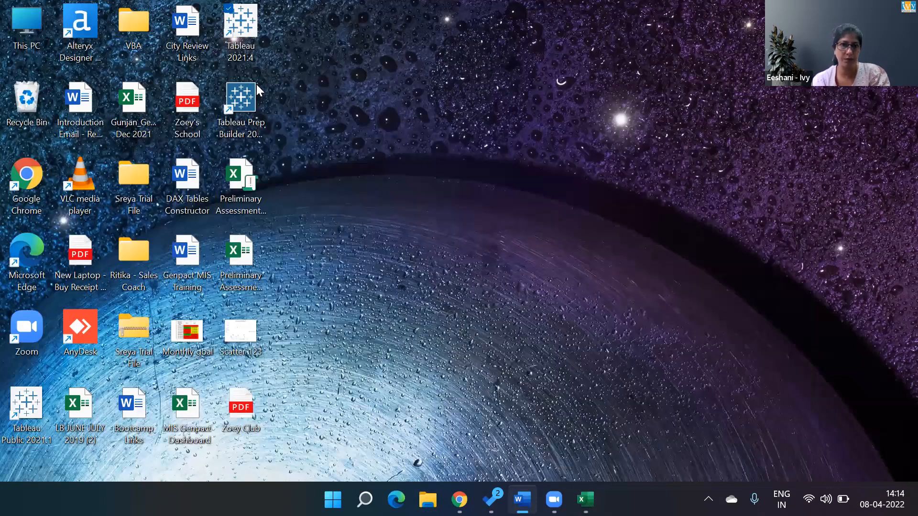
right_click(431, 403)
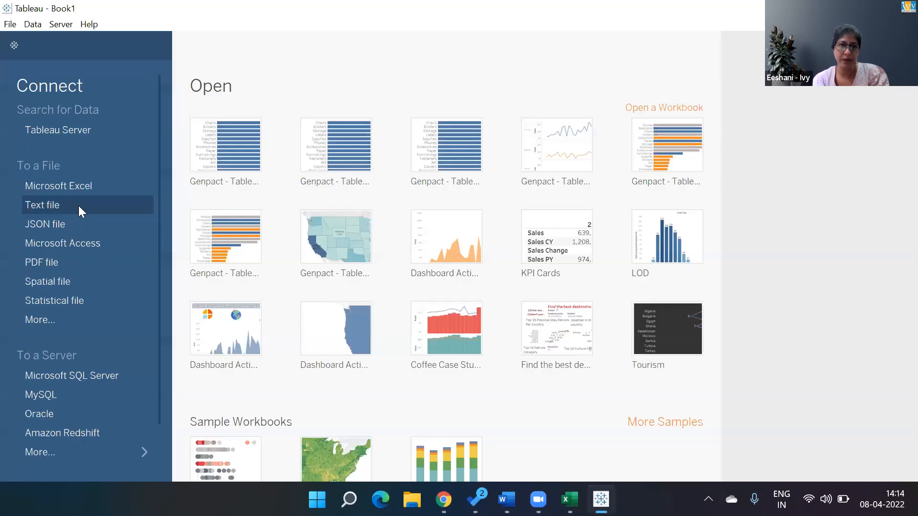
- Start a text file connection and browse to the Companies folder within the IVY folder on Data (D:)
click(78, 206)
click(82, 268)
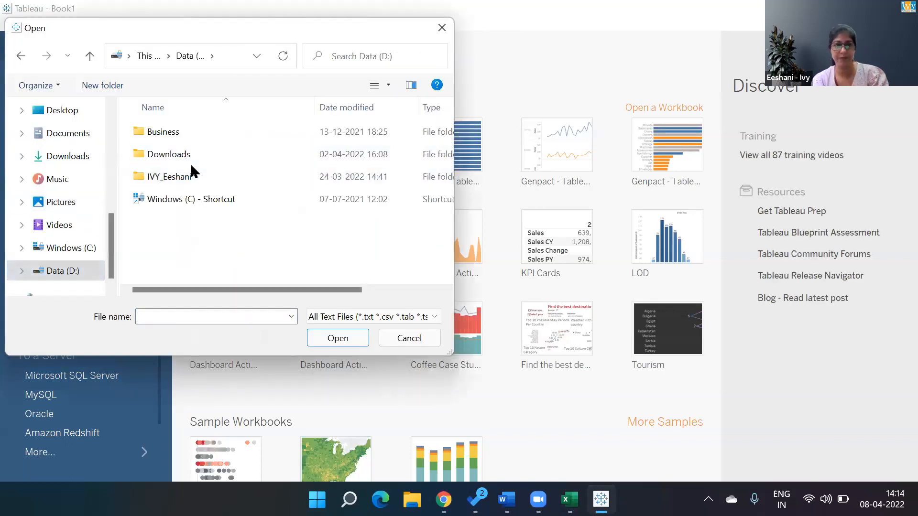
click(188, 173)
double_click(188, 173)
click(167, 249)
key(c)
key(c)
key(c)
key(c)
key(c)
key(Up)
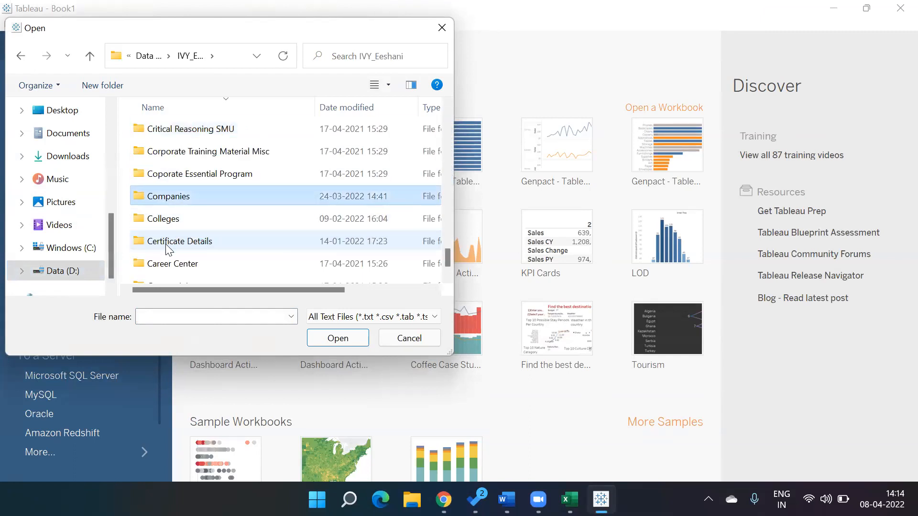
key(Return)
- Browse through the Genpact and MIS Batch Nov 2021 folders into the Tableau folder
key(g)
key(g)
key(Return)
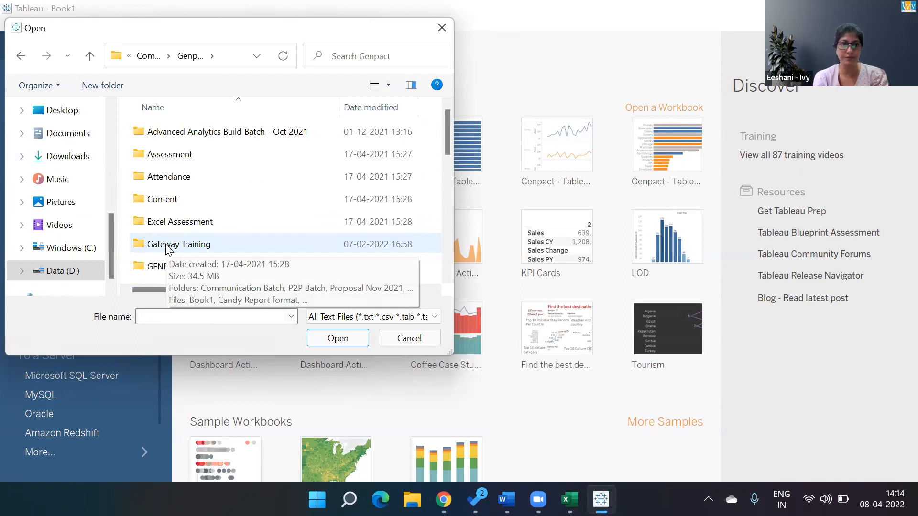
key(m)
key(Return)
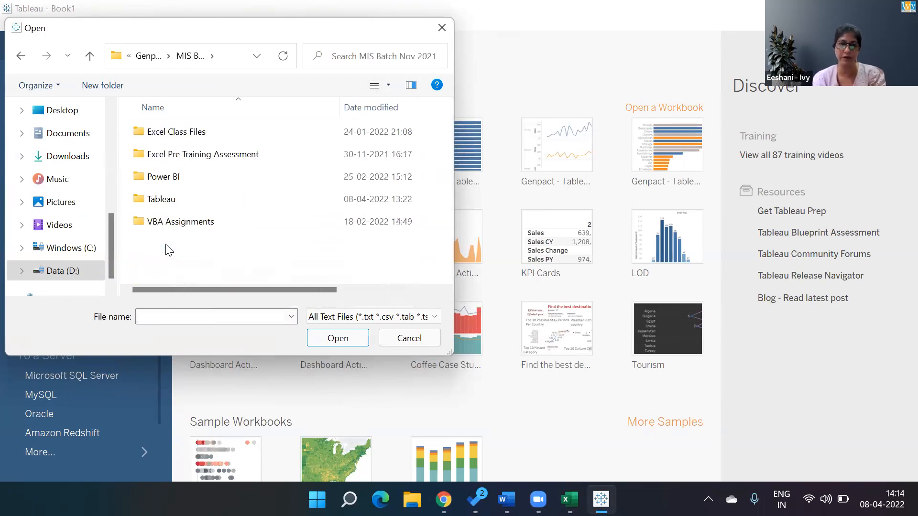
key(e)
key(t)
key(Return)
- Connect to the 2016.csv file in the Practice Case Study folder
key(p)
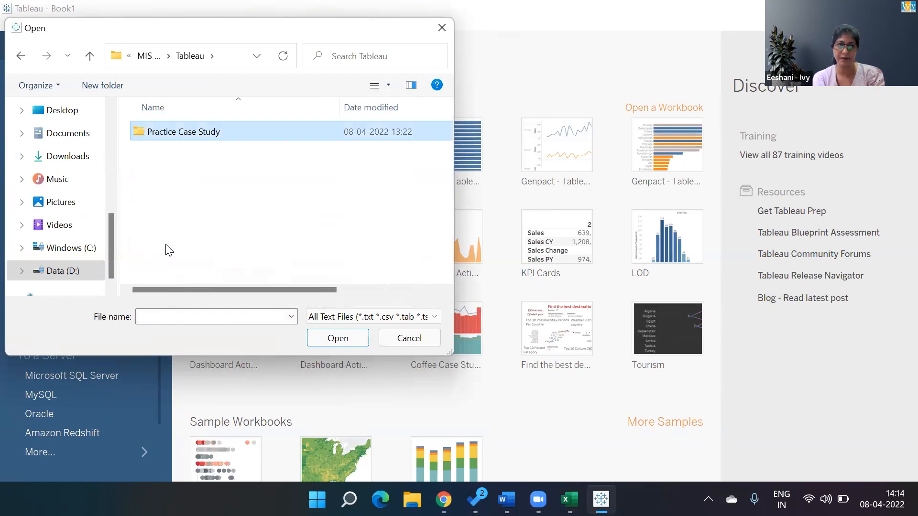
key(Return)
key(Down)
key(Return)
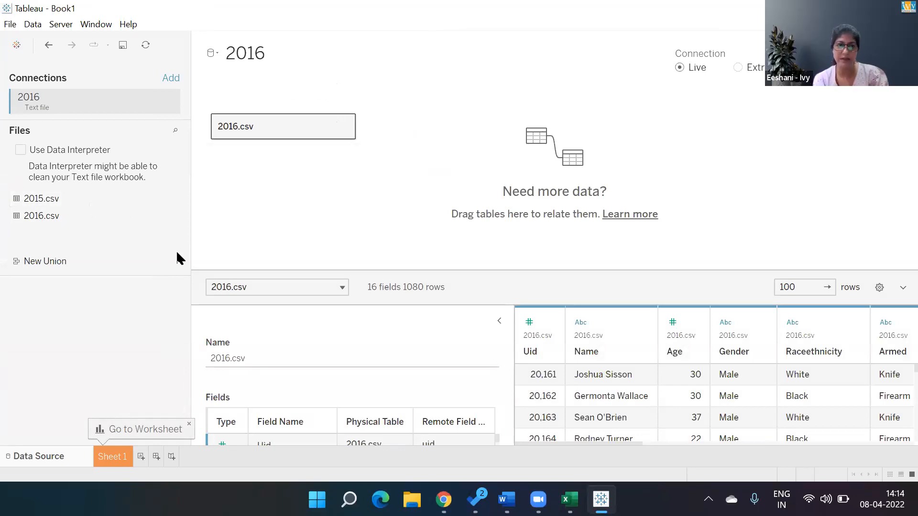
- Remove the 2016.csv table from the data source canvas
click(345, 125)
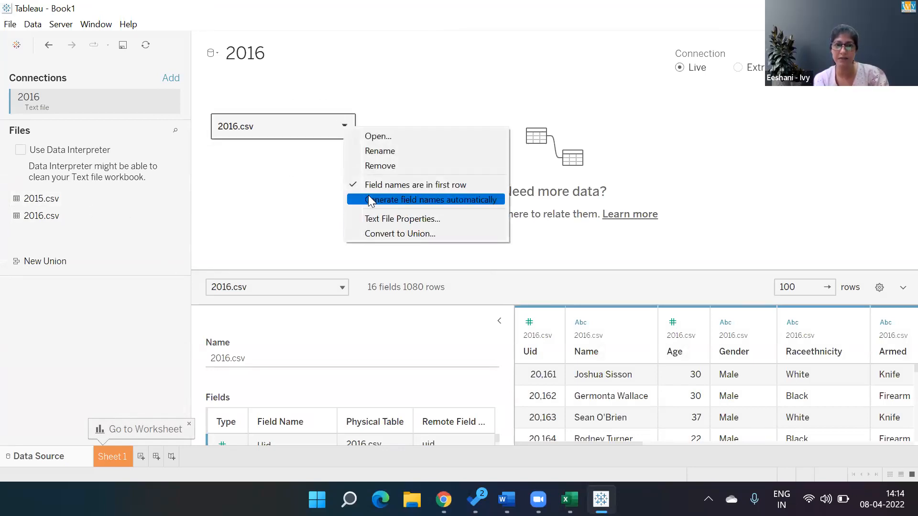
click(367, 165)
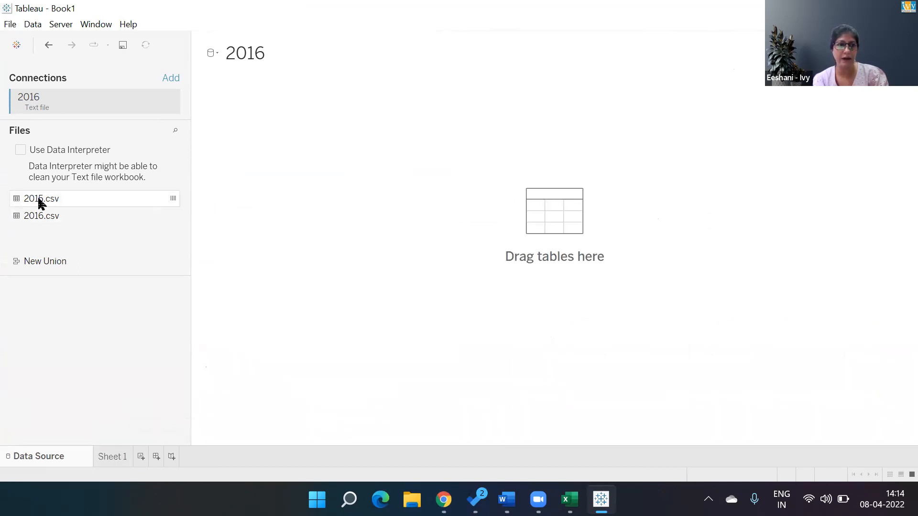
drag(315, 150, 315, 150)
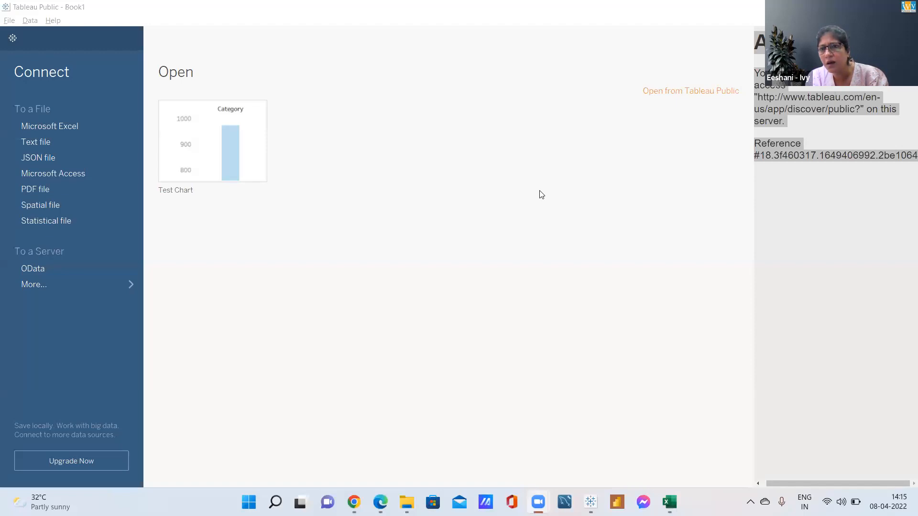
click(788, 131)
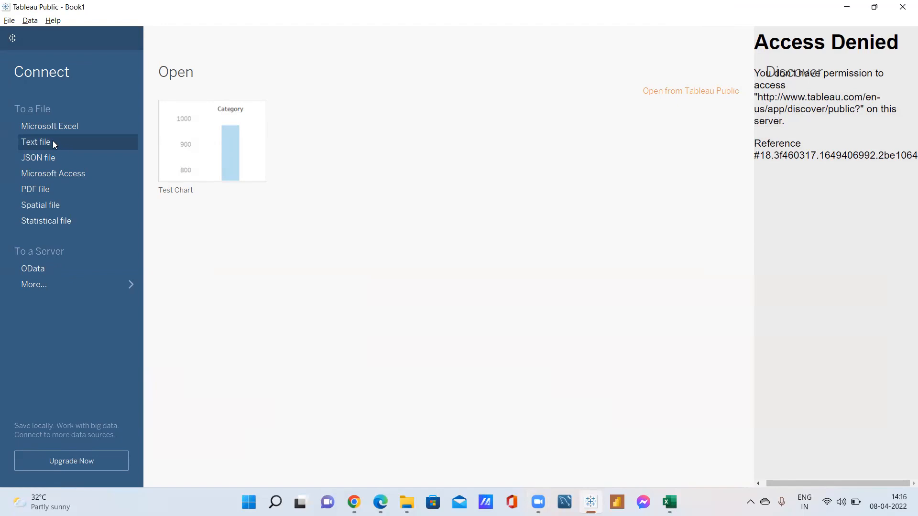
click(46, 127)
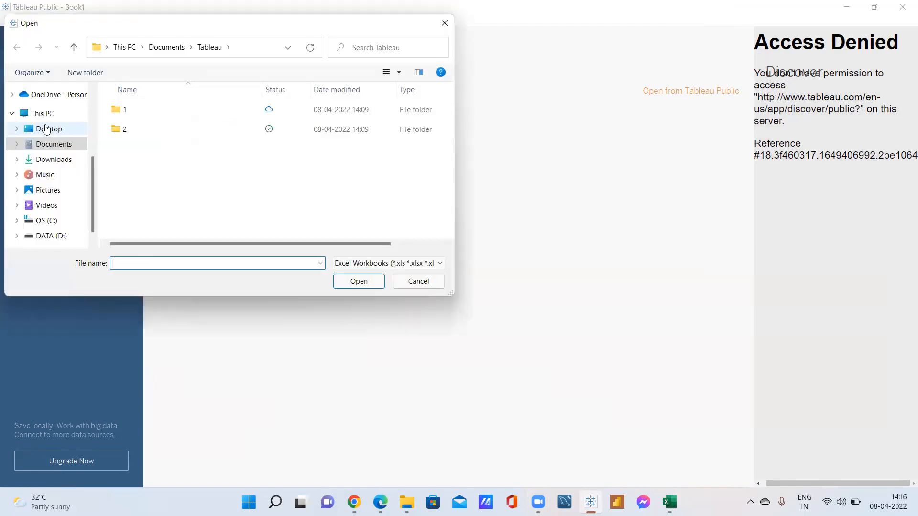
double_click(124, 130)
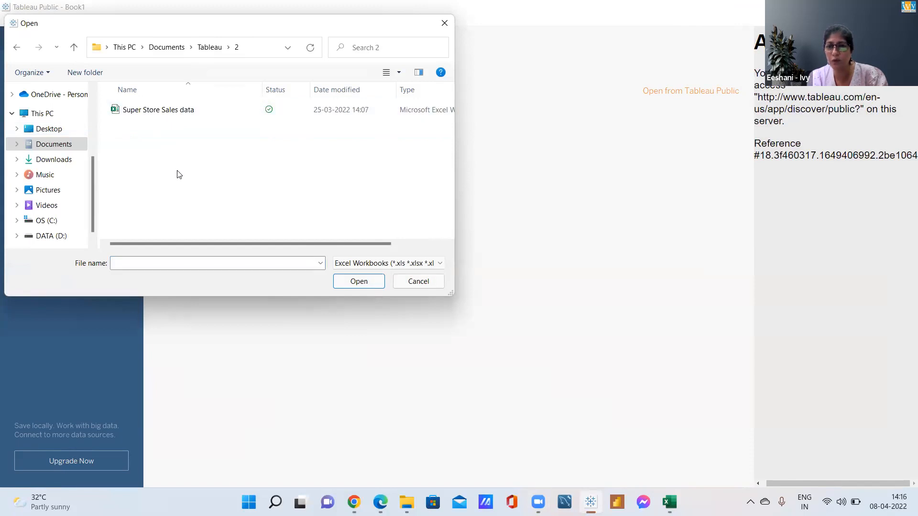
key(alt+Up)
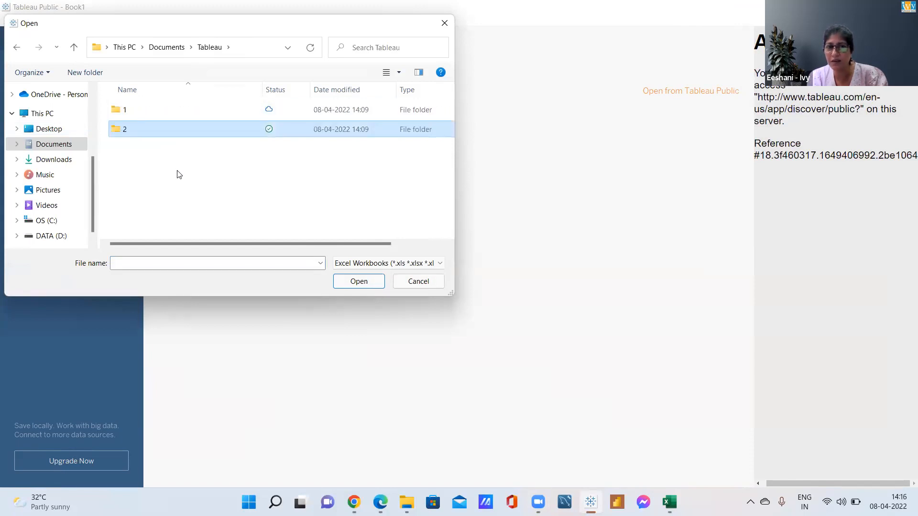
double_click(129, 113)
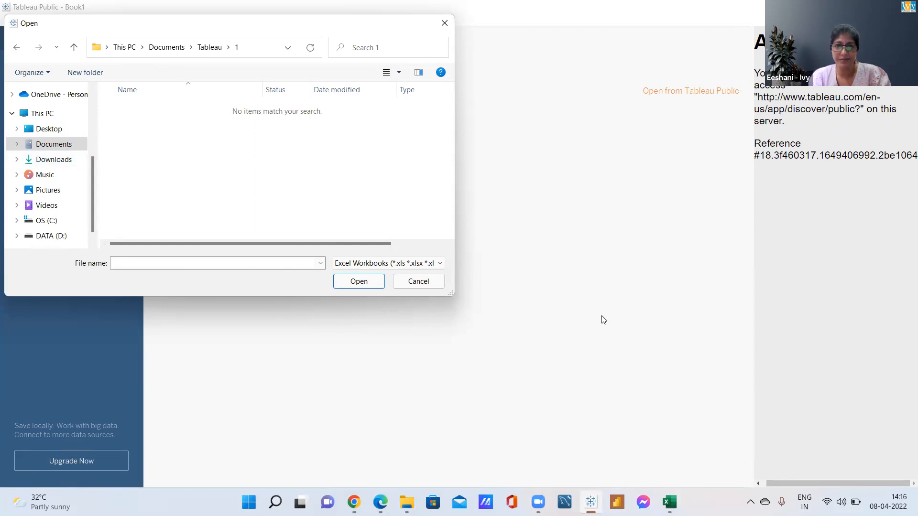
click(414, 283)
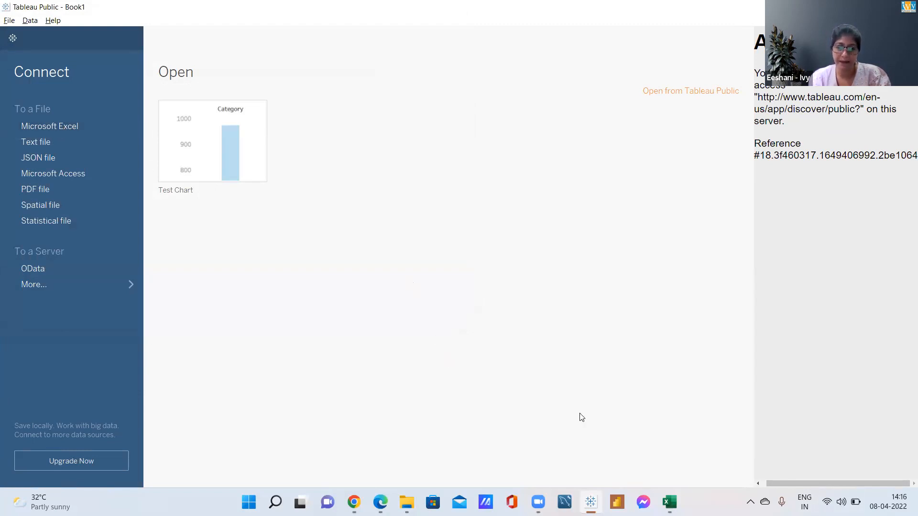
click(670, 502)
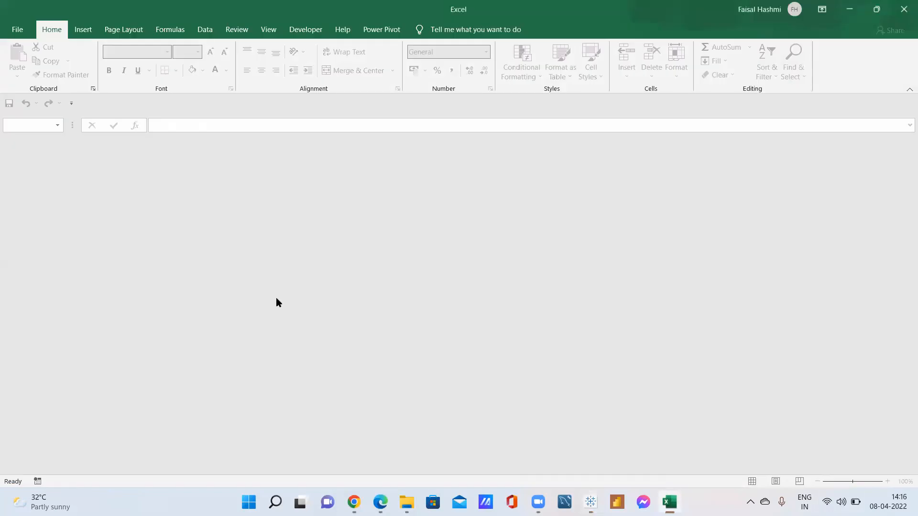
key(alt+Tab)
- Start a text file connection and open folder 2 within the Tableau documents folder
click(40, 143)
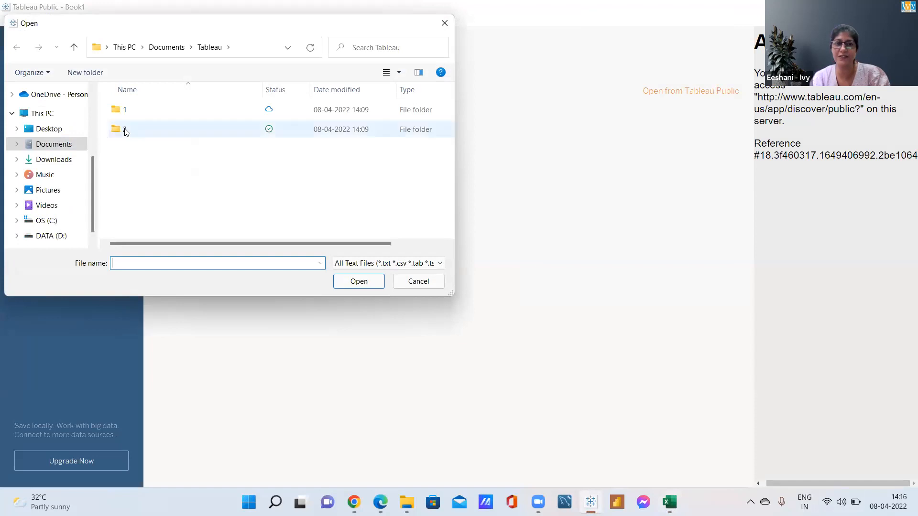
double_click(121, 127)
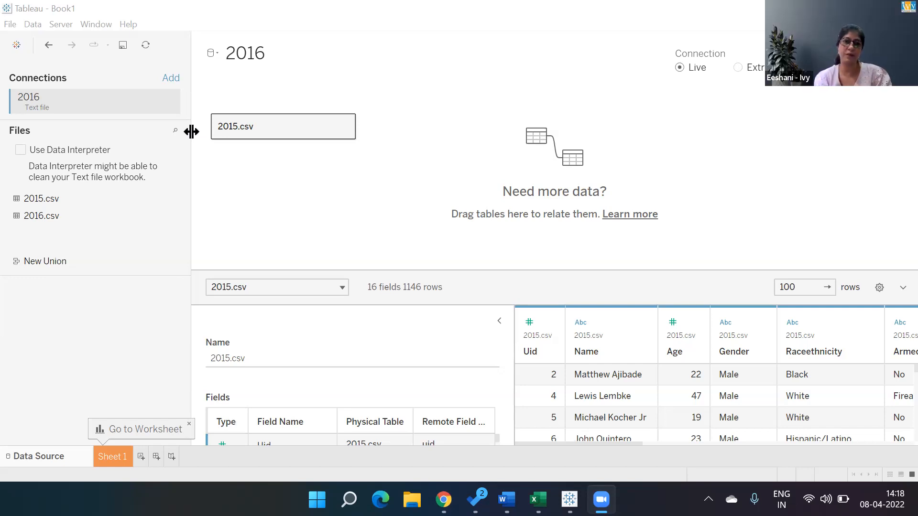
- Union 2016.csv with the 2015.csv table on the data source canvas and open Sheet 1
click(51, 263)
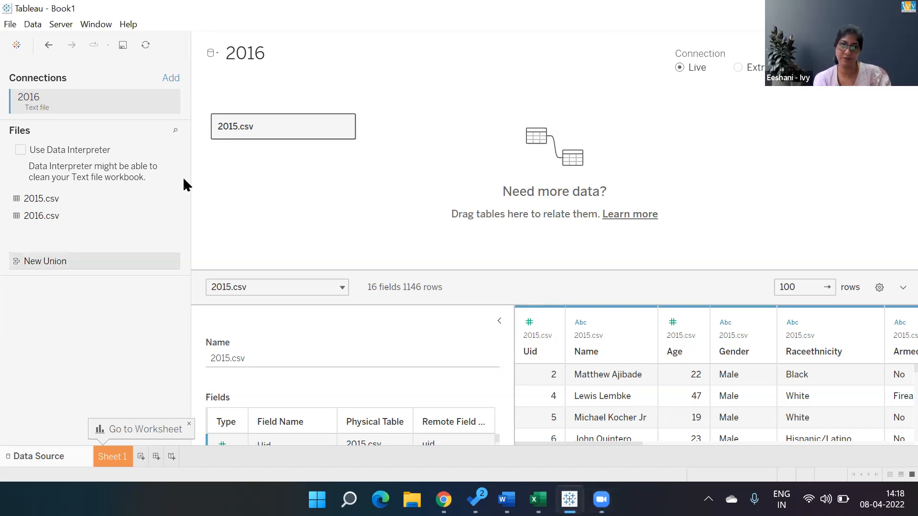
drag(40, 219, 235, 145)
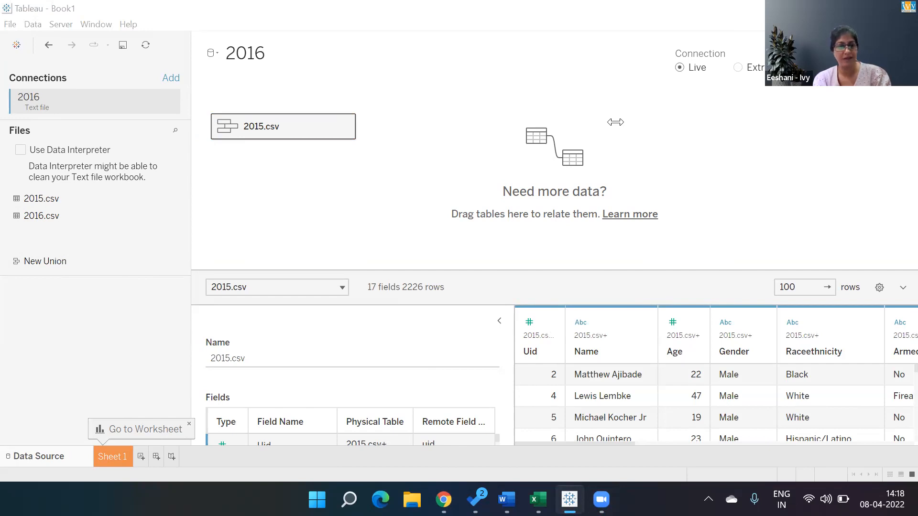
click(110, 454)
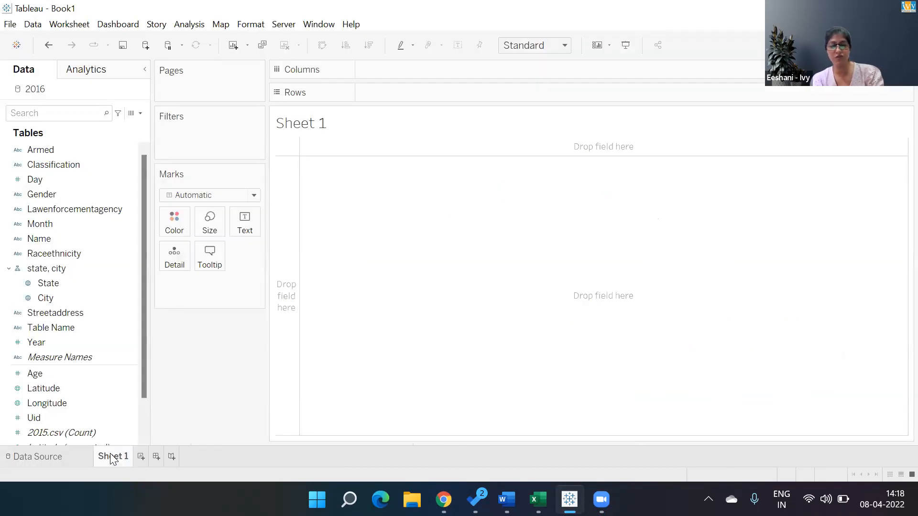
key(alt+Tab)
key(alt+Tab)
key(alt+Tab)
key(alt+Tab)
key(alt+shift+Tab)
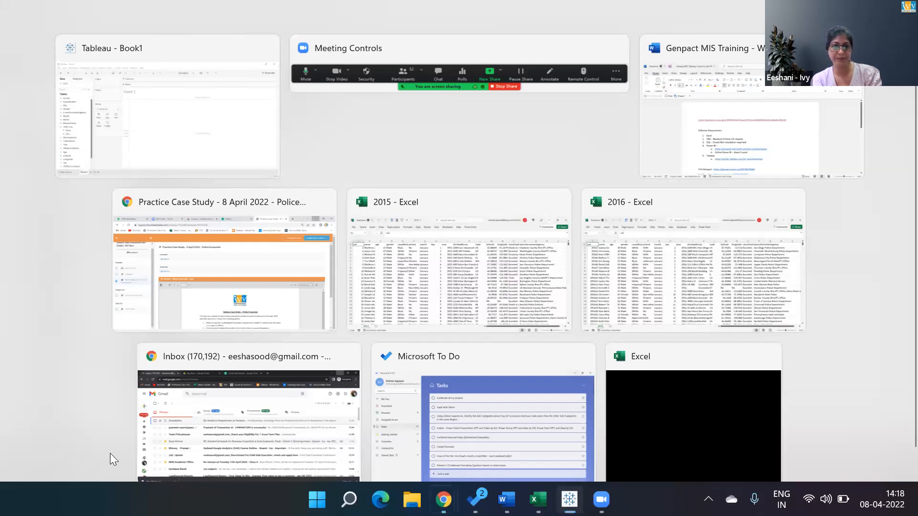
key(Down)
key(Down)
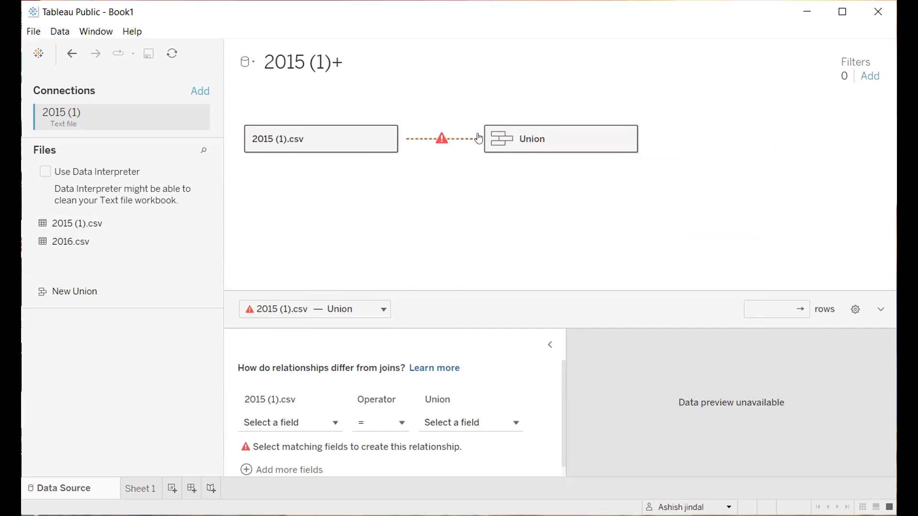
- Remove the separate Union table from the canvas and union 2016.csv with the 2015 (1).csv table instead
click(520, 131)
right_click(526, 134)
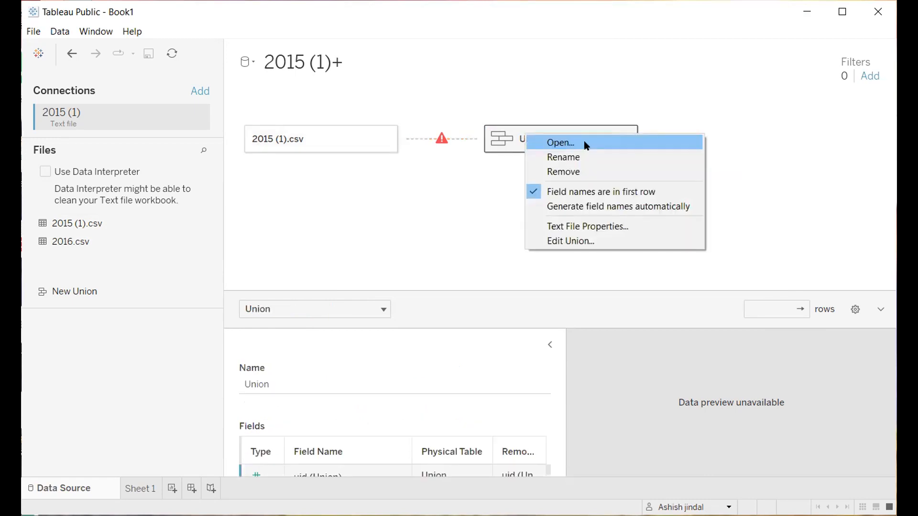
click(562, 172)
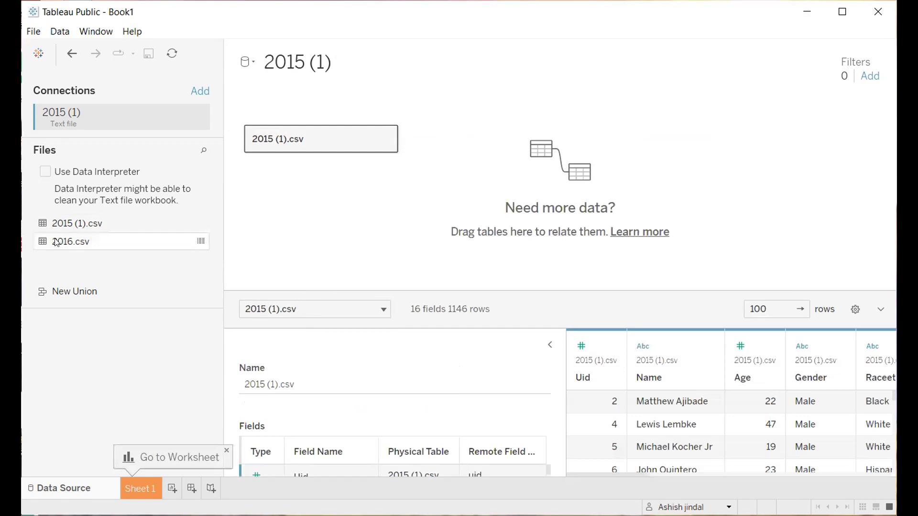
drag(56, 243, 256, 158)
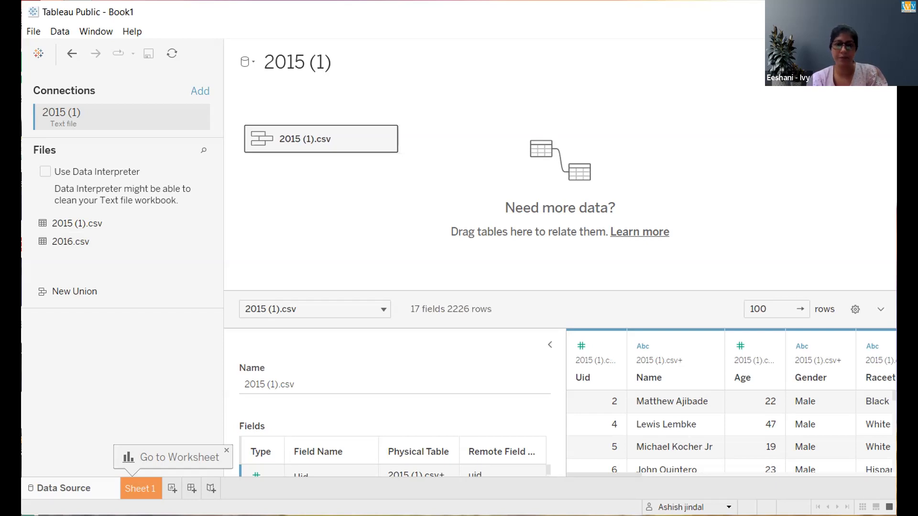
click(385, 137)
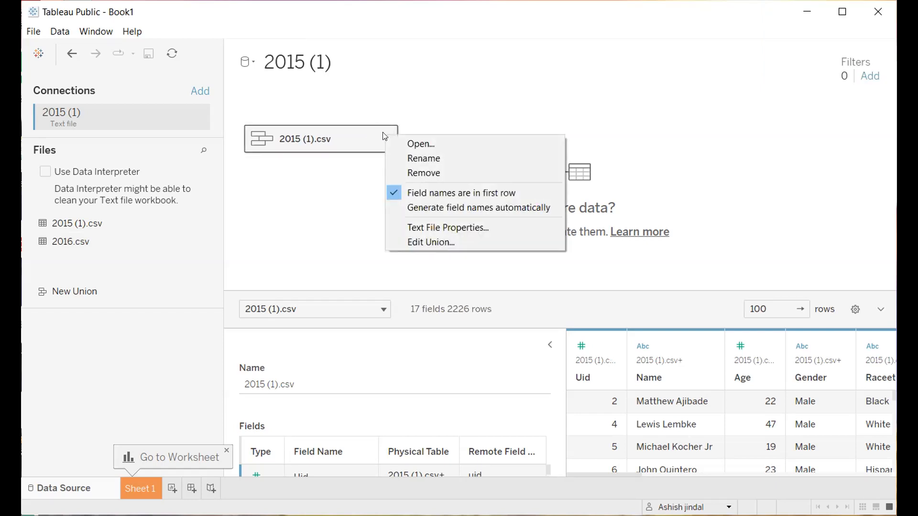
click(313, 174)
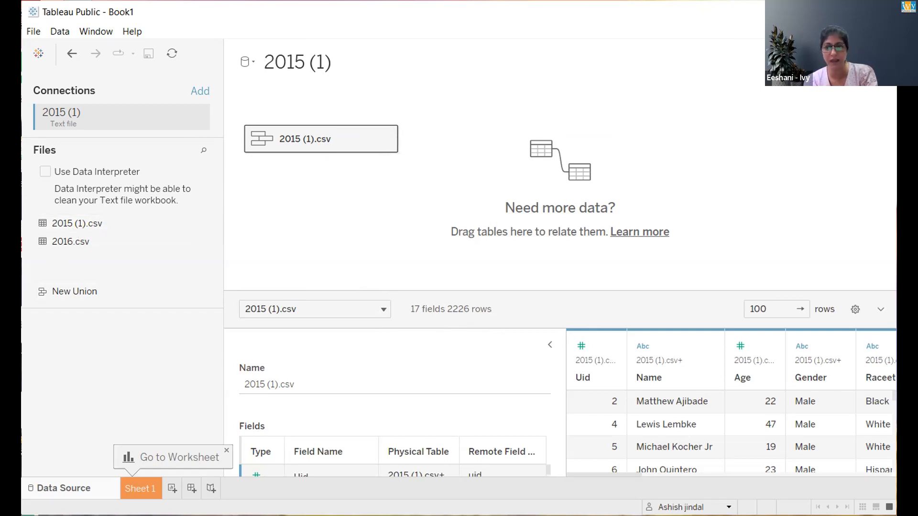
key(alt+Tab)
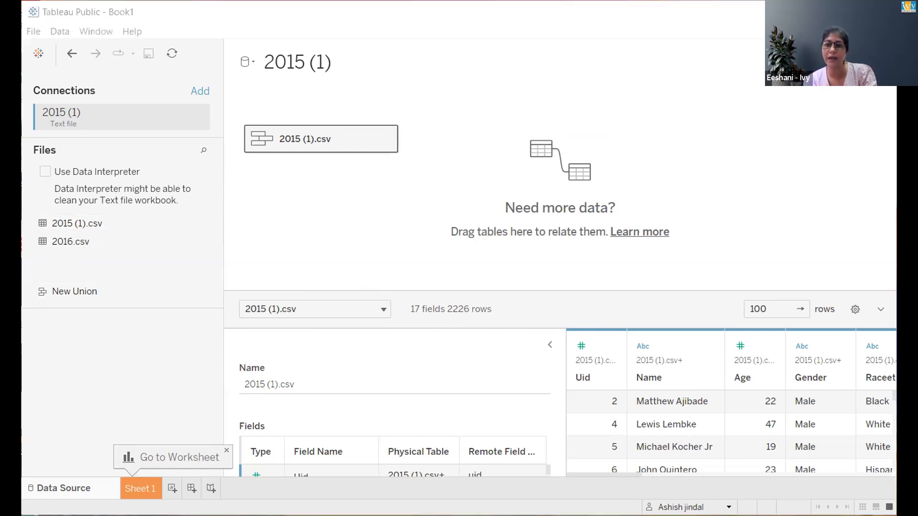
click(365, 249)
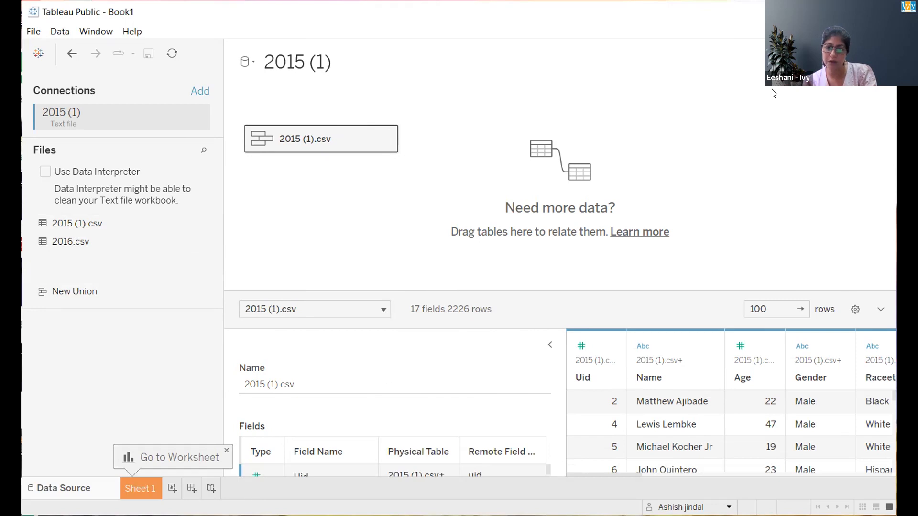
- Narrow the connections pane and collapse the table details to widen the data preview
click(881, 310)
click(880, 460)
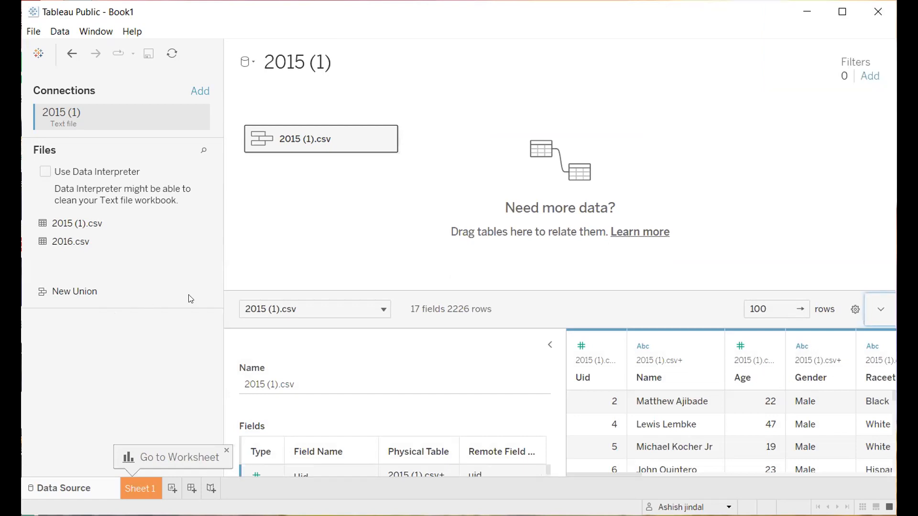
drag(222, 276, 129, 272)
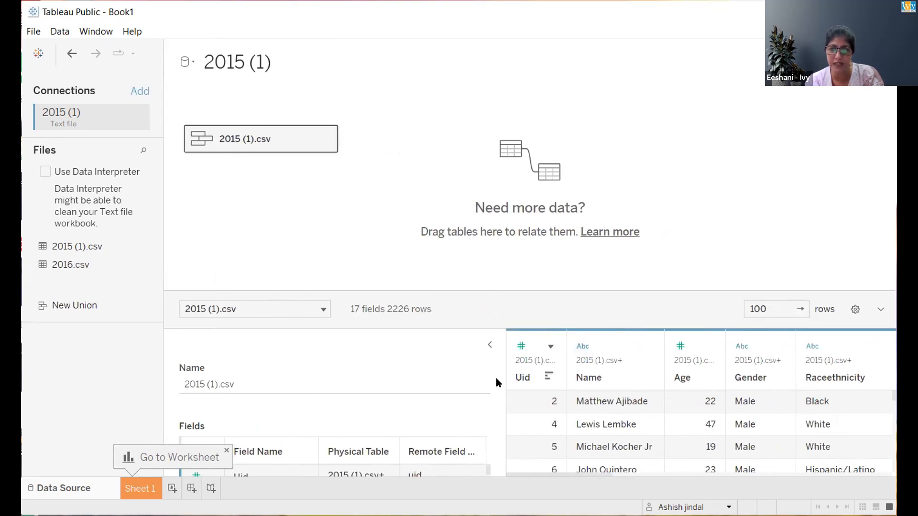
click(489, 348)
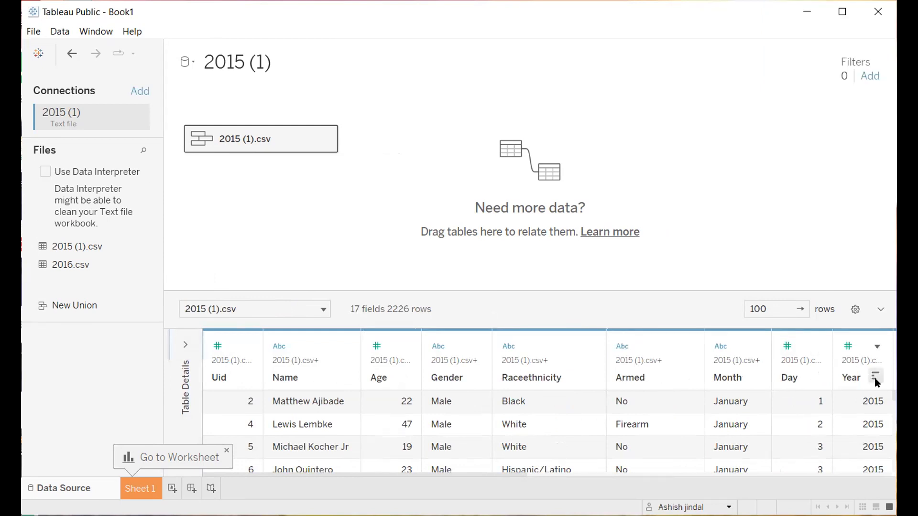
- Try to sort the previewed rows of the unioned table by the Year field
click(875, 379)
click(877, 347)
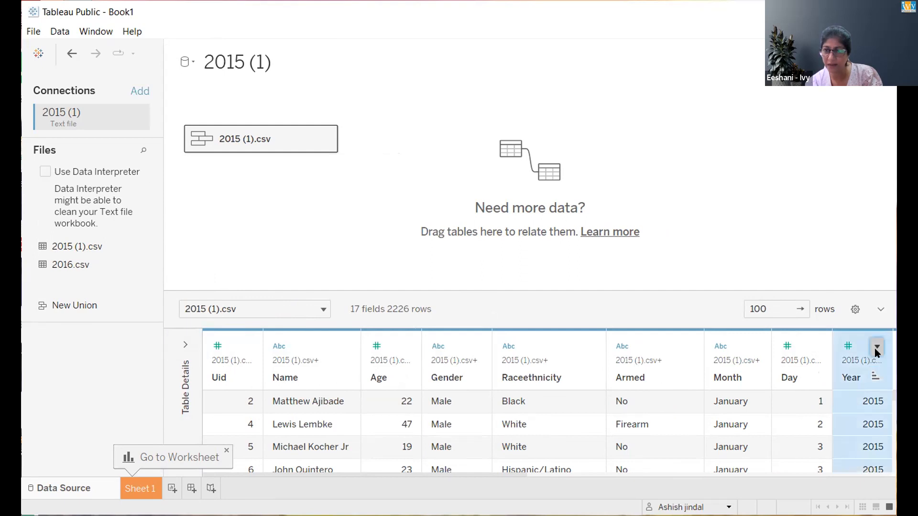
click(877, 378)
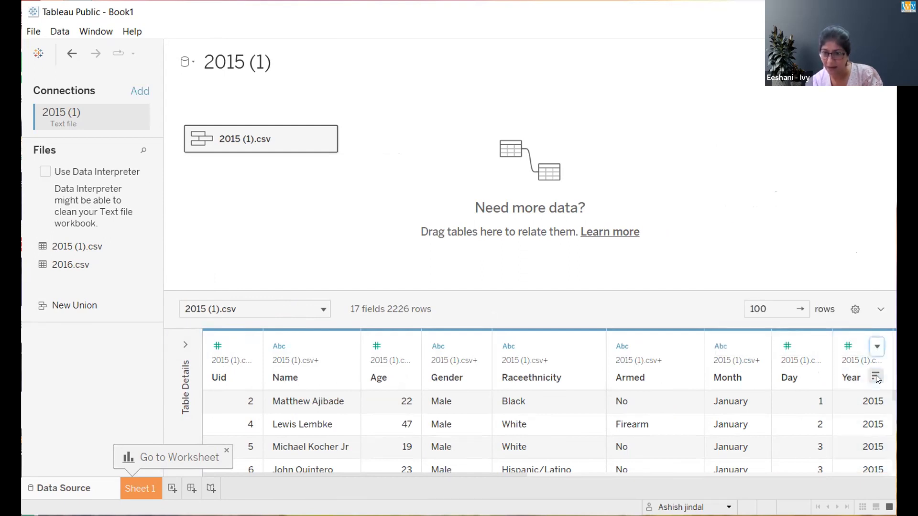
- Set the data preview to show 3000 rows
click(802, 314)
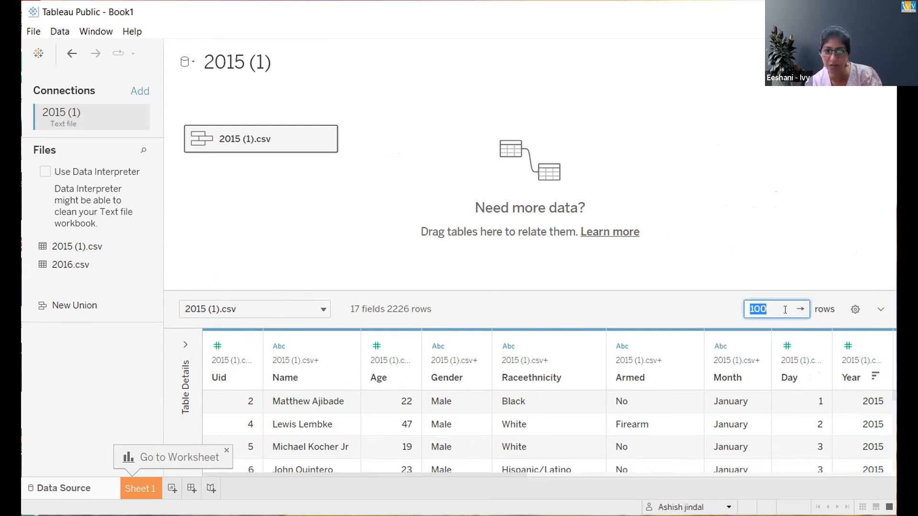
text(300)
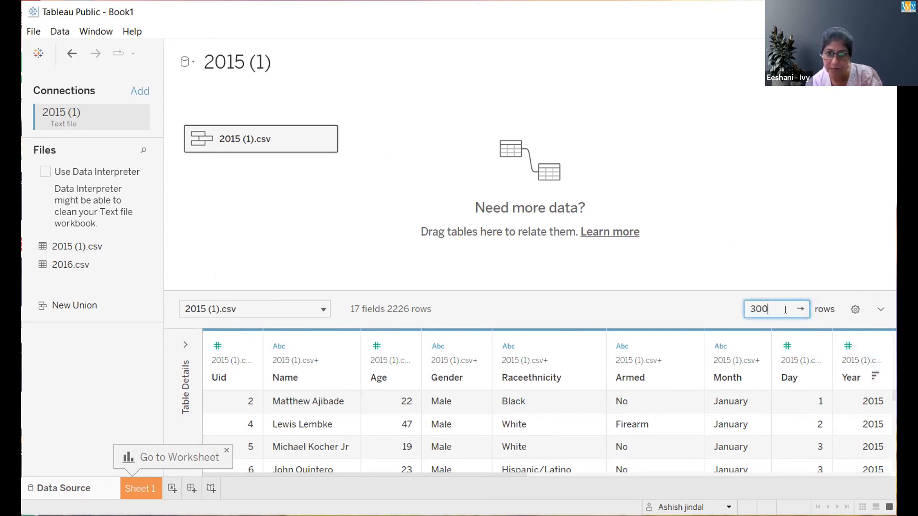
text(0)
click(781, 260)
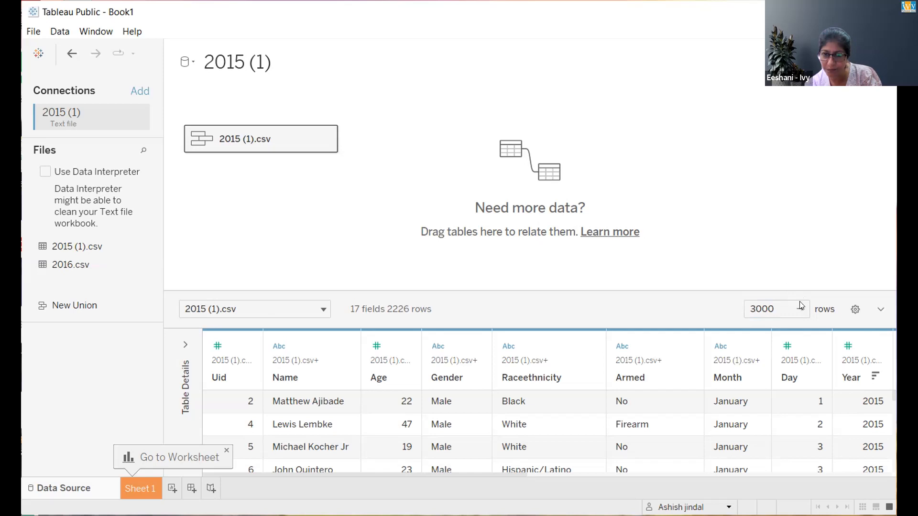
- Try the Year sort again on the enlarged preview and reload the previewed rows
click(875, 378)
click(875, 378)
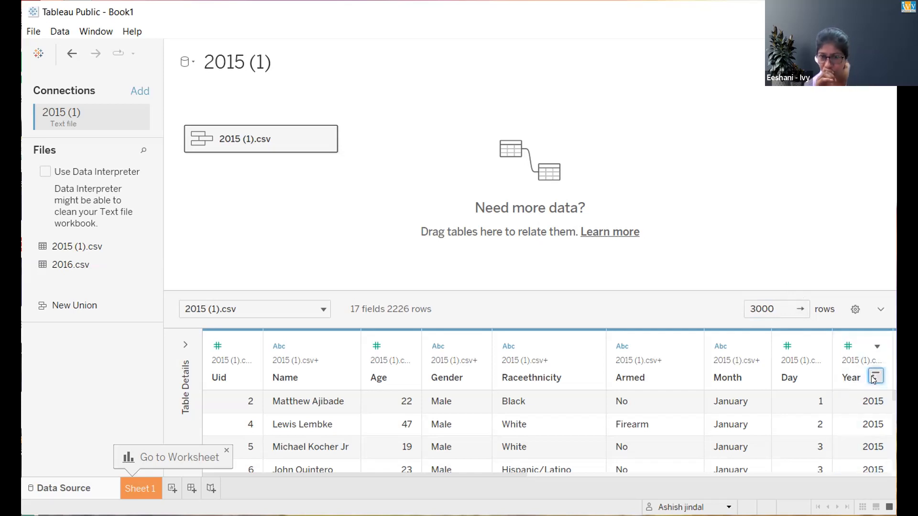
click(880, 310)
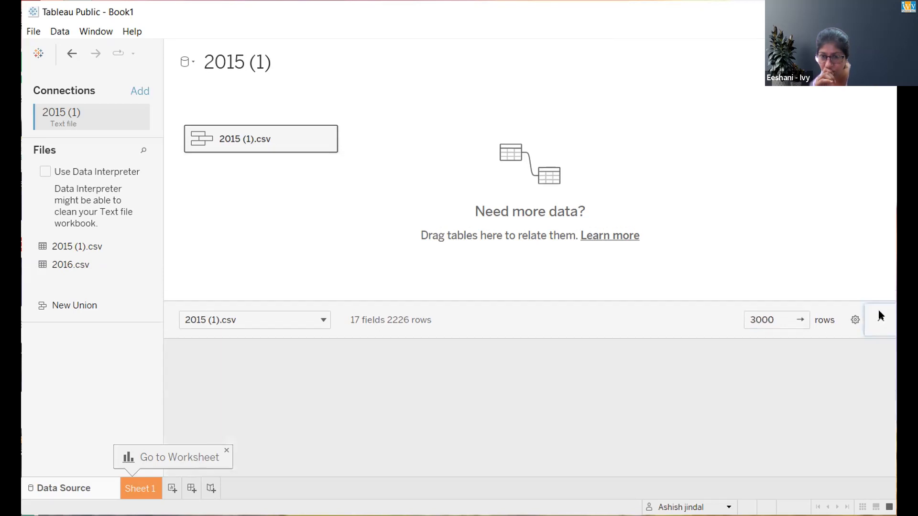
click(883, 457)
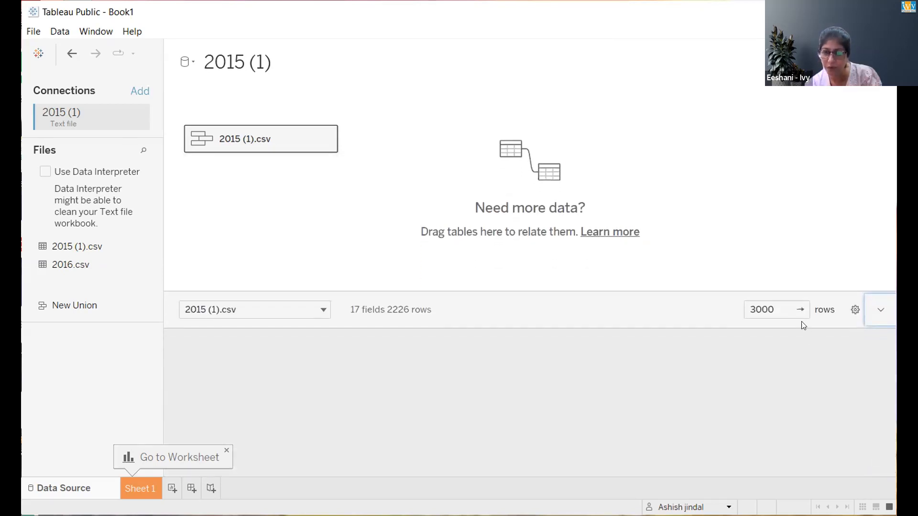
click(800, 310)
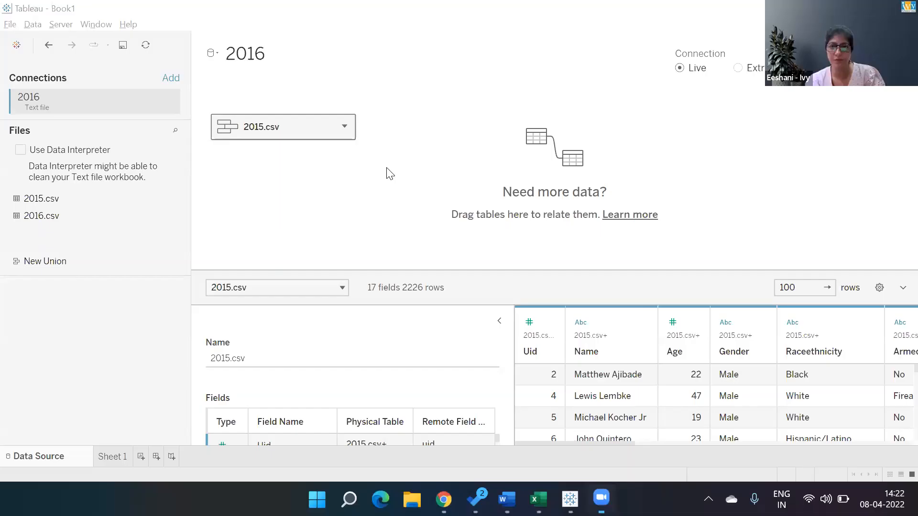
- Collapse the table details of the 2015.csv union in the 2016 data source and open Sheet 1
click(499, 320)
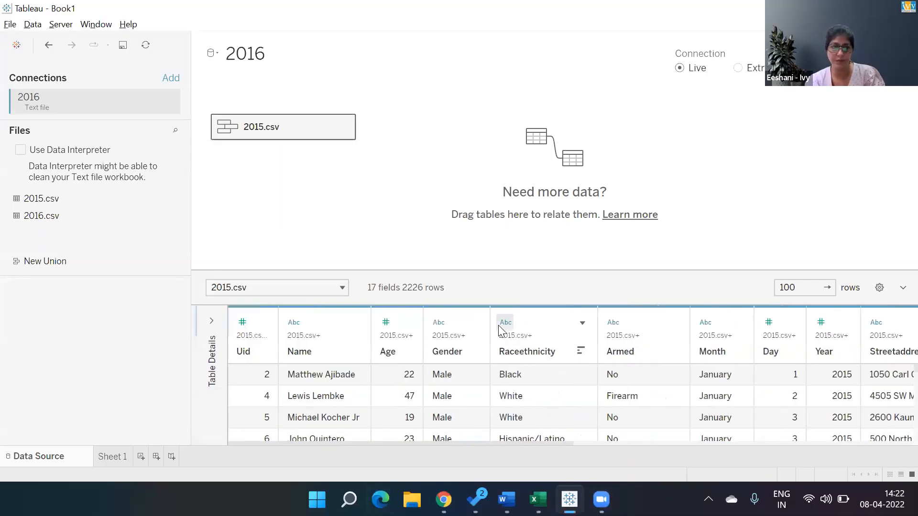
click(111, 456)
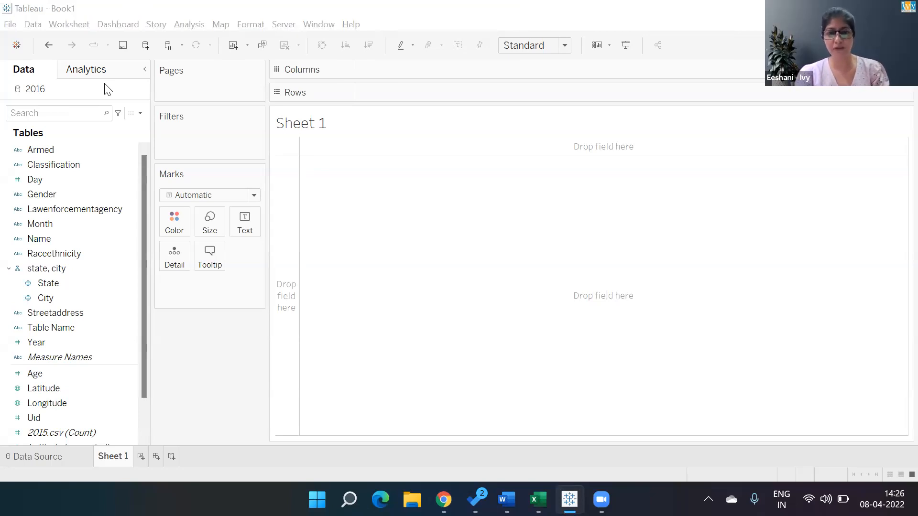
key(super+Tab)
key(Return)
key(super+Tab)
key(Down)
key(Left)
key(Up)
key(Right)
key(Return)
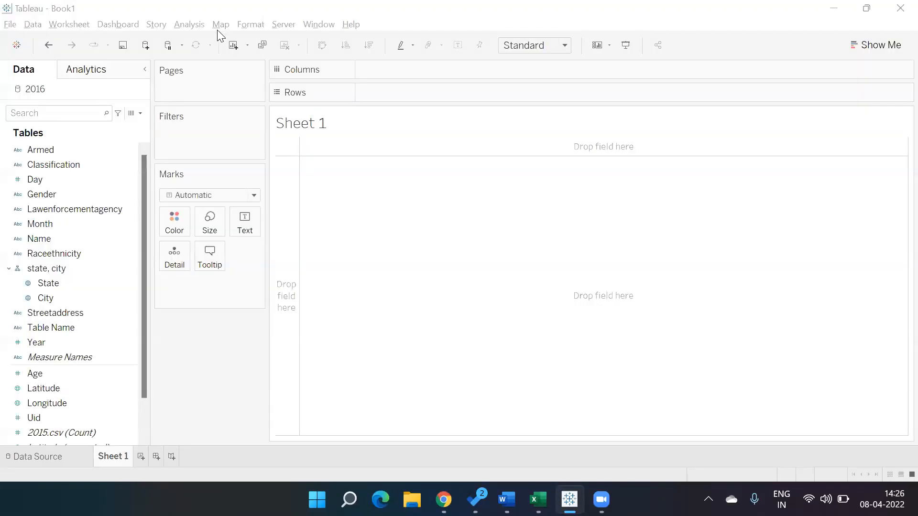
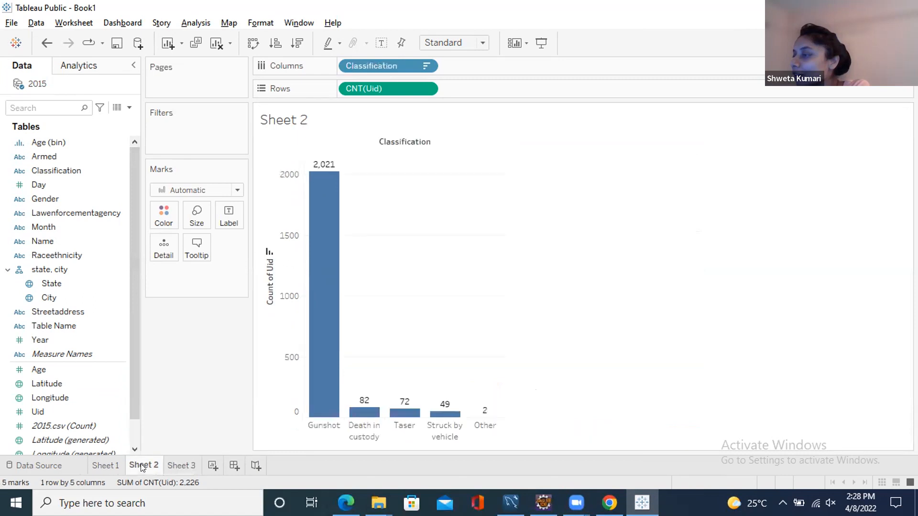
- Compare the encounter count charts by state, classification and age bin across Sheet 1, Sheet 2 and Sheet 3
click(177, 463)
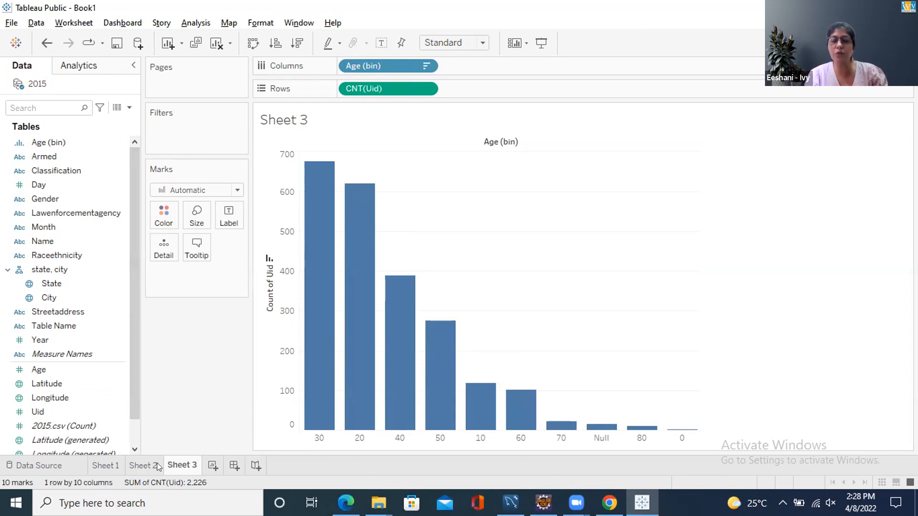
click(143, 464)
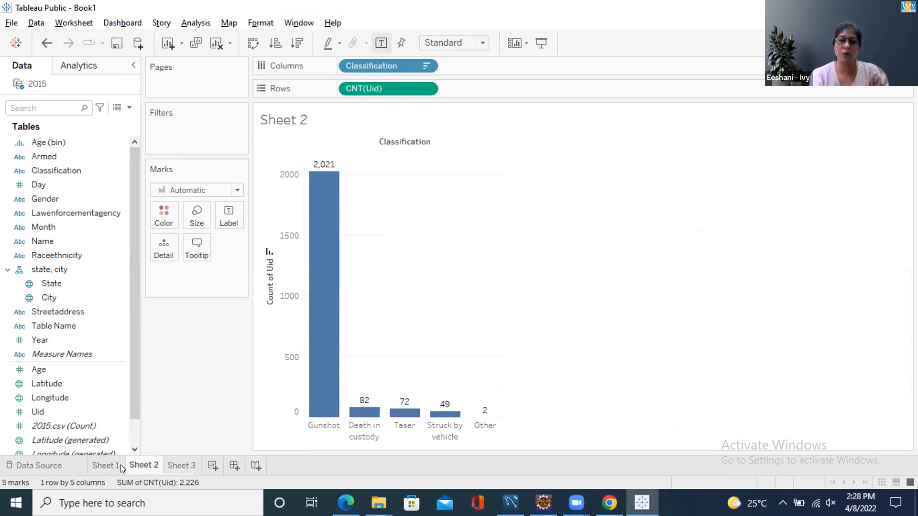
click(121, 465)
click(133, 464)
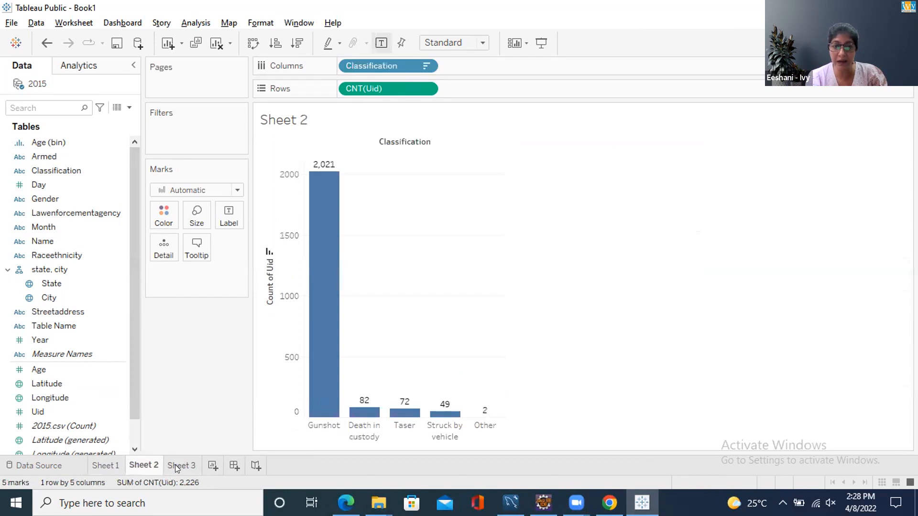
mouse_move(187, 467)
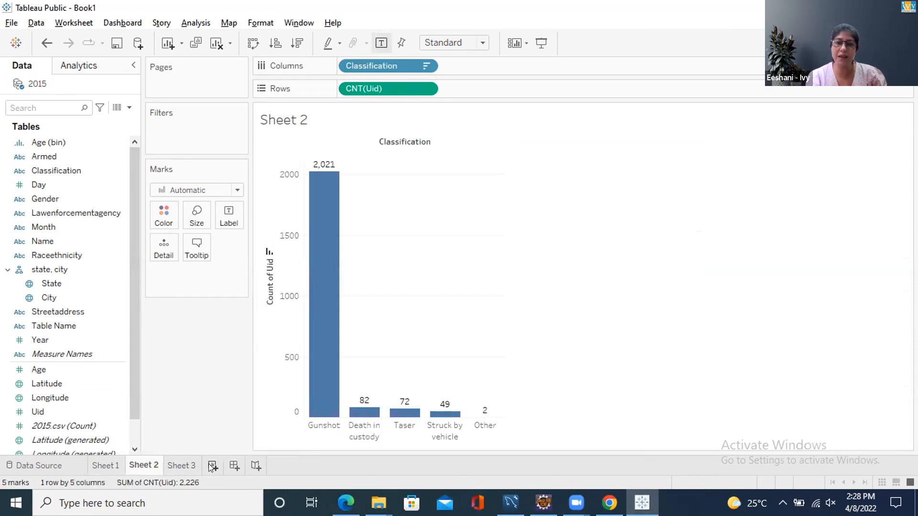
click(188, 464)
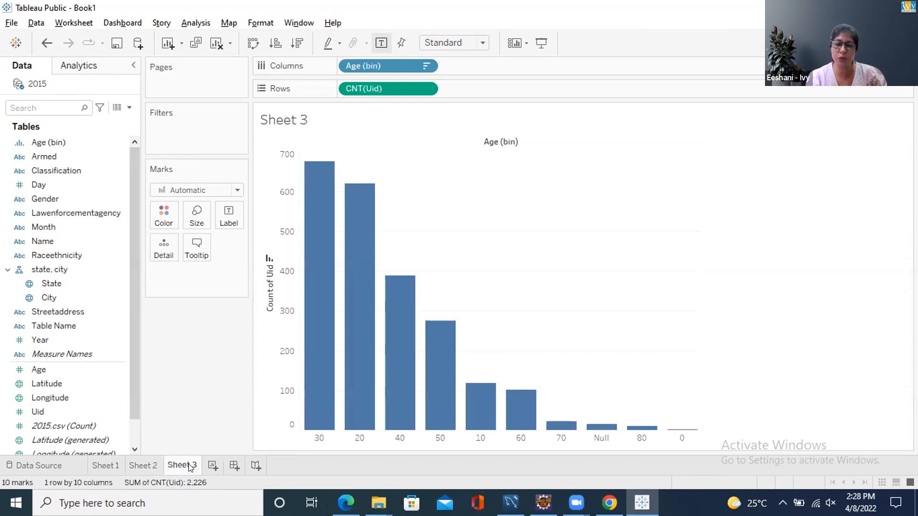
click(113, 465)
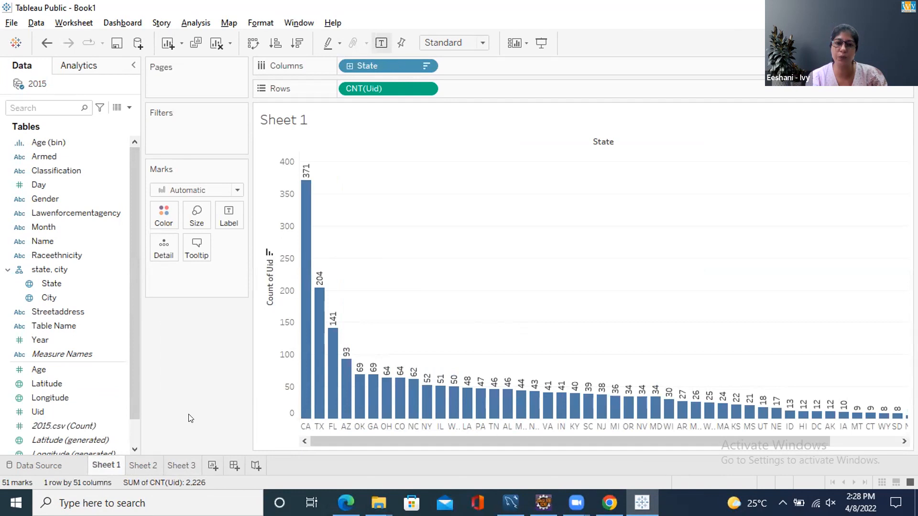
click(145, 459)
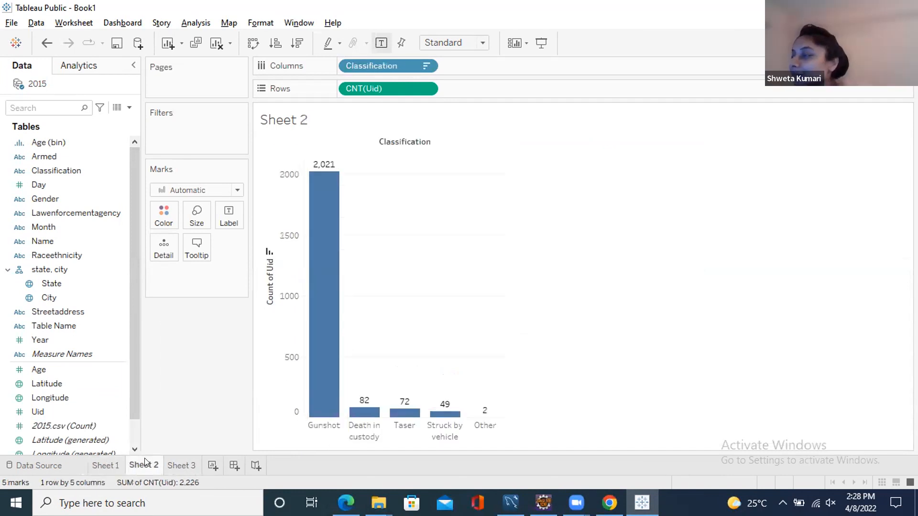
click(178, 465)
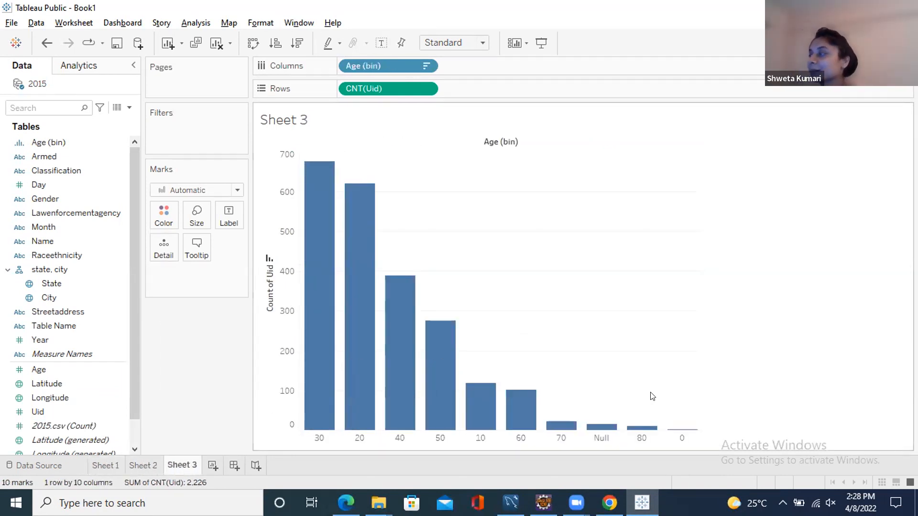
mouse_move(576, 503)
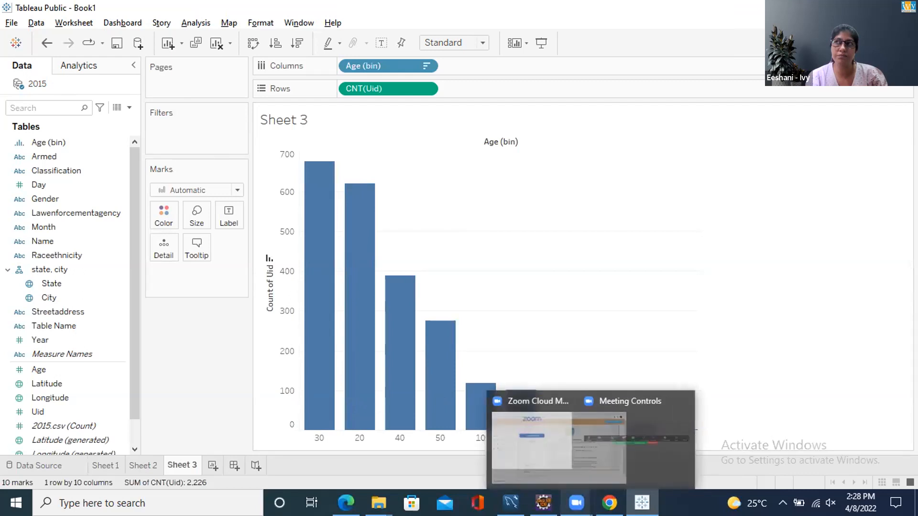
click(636, 437)
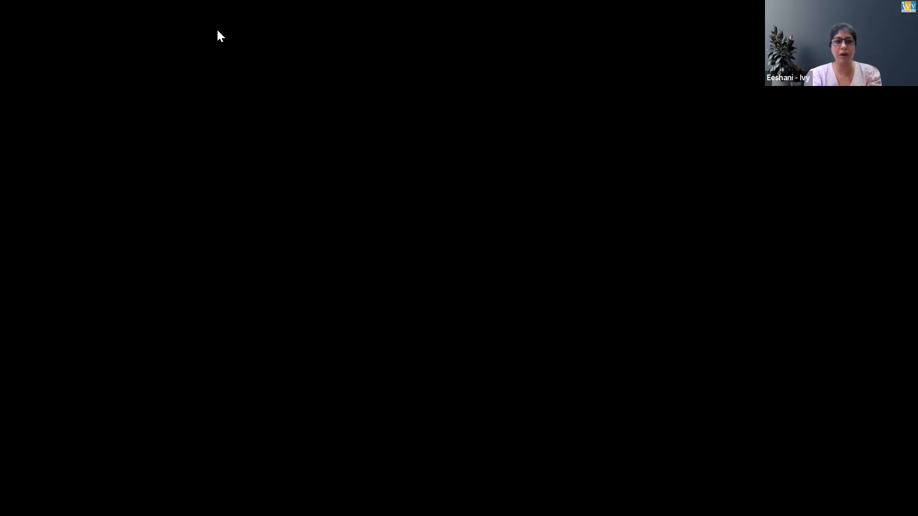
click(40, 255)
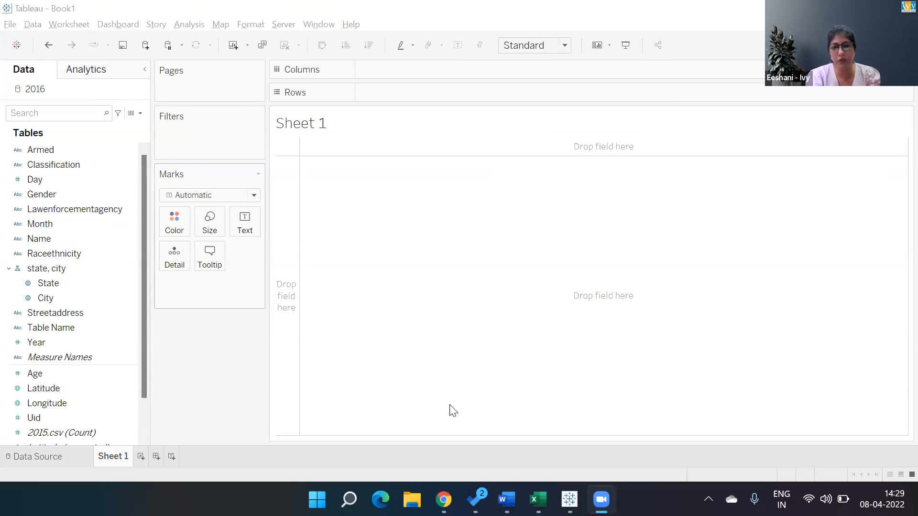
- Read the Police Encounter case study questions in the browser and return to the Tableau workbook
key(alt+Tab)
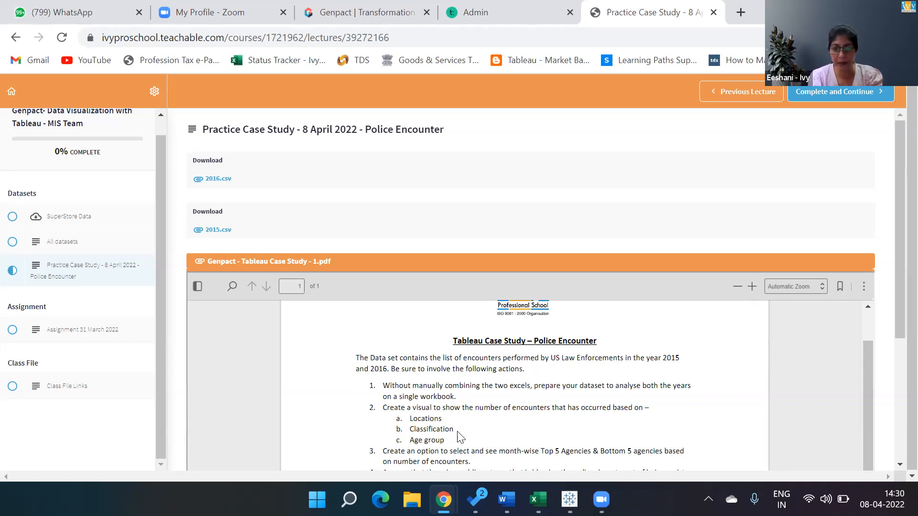
key(alt+Tab)
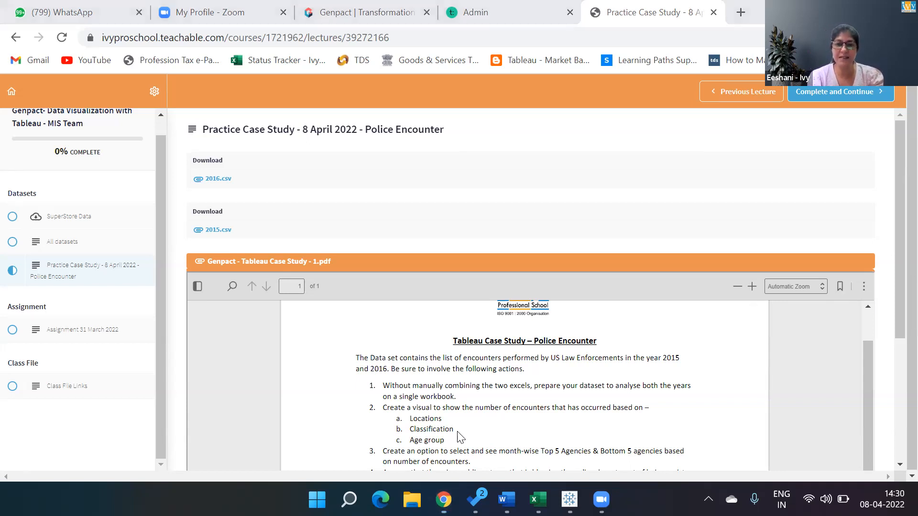
key(alt+Tab)
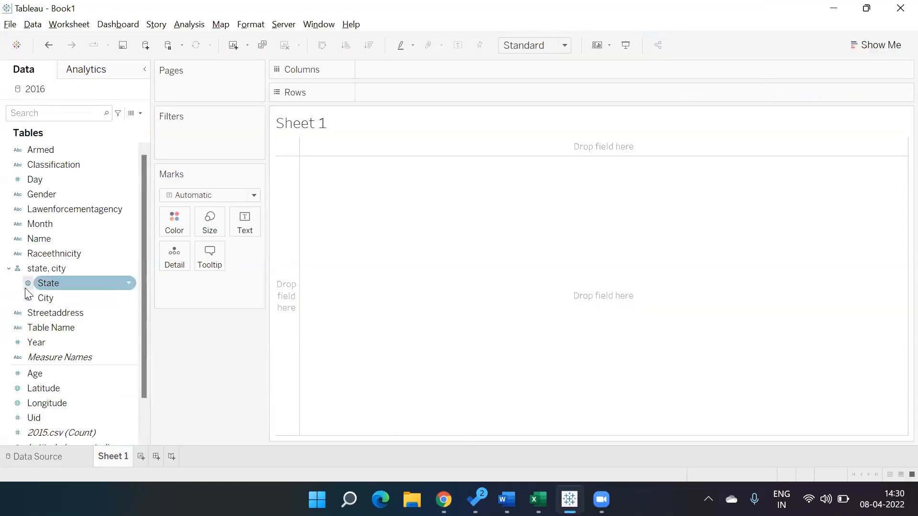
click(140, 114)
click(111, 142)
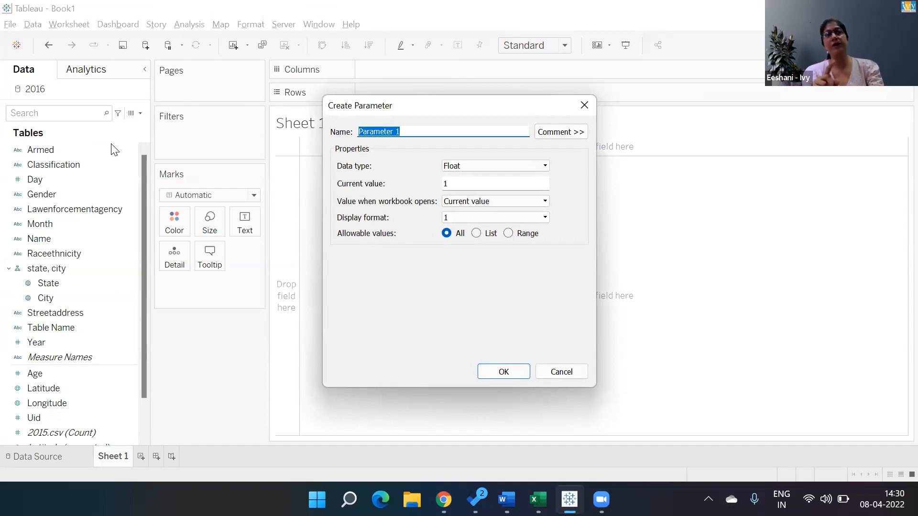
key(Escape)
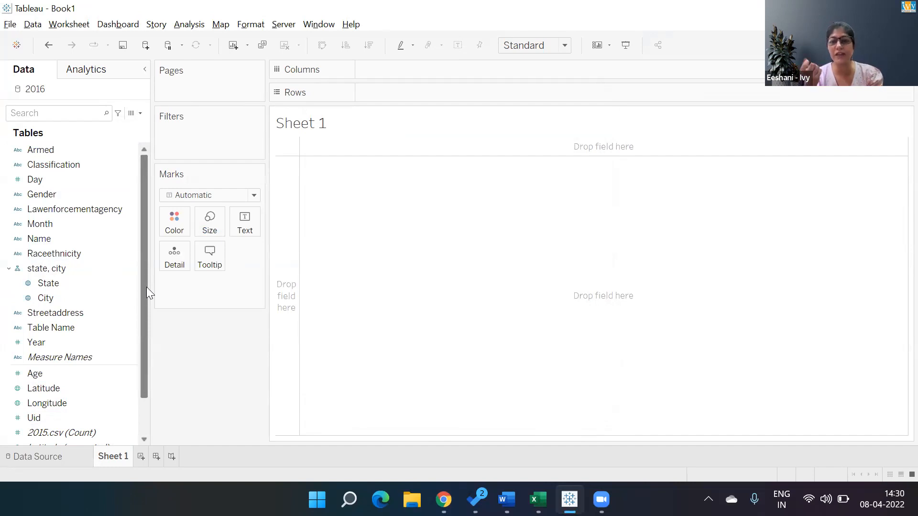
click(60, 459)
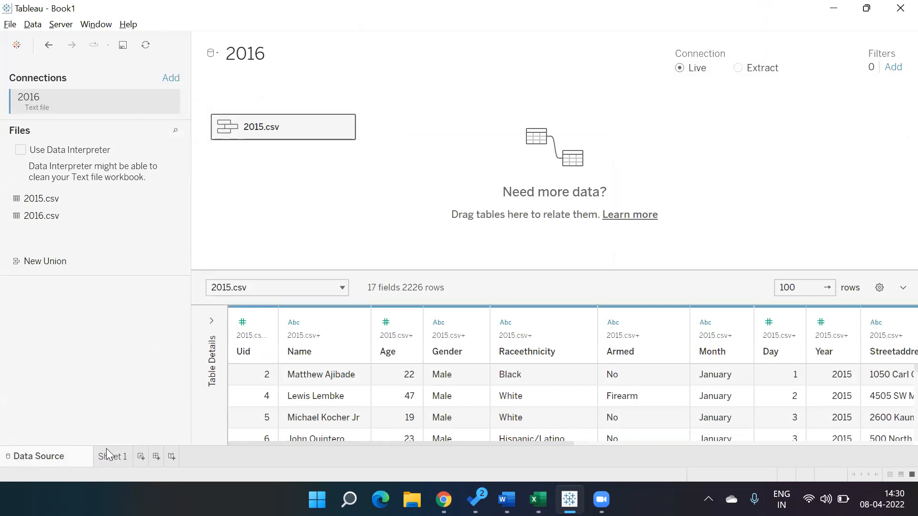
click(111, 463)
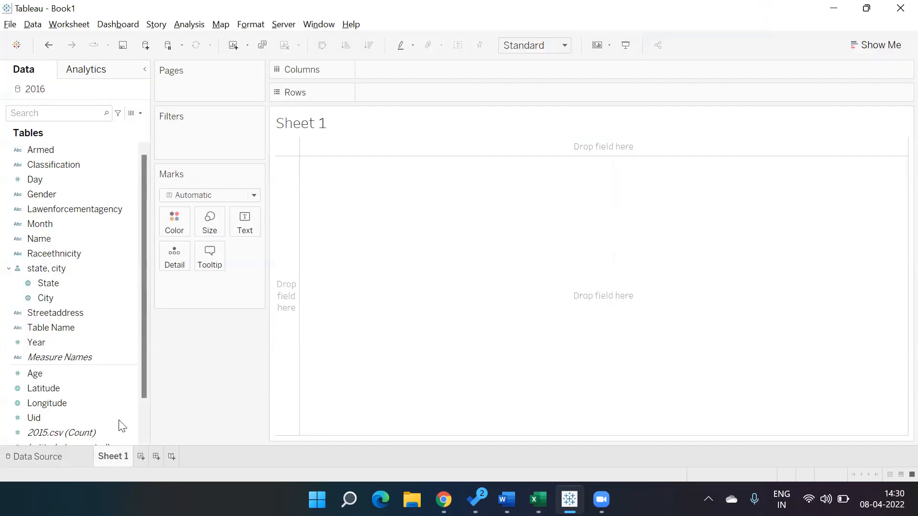
- Create bins of size 5 from the Age field and name the new field Age Group
click(132, 378)
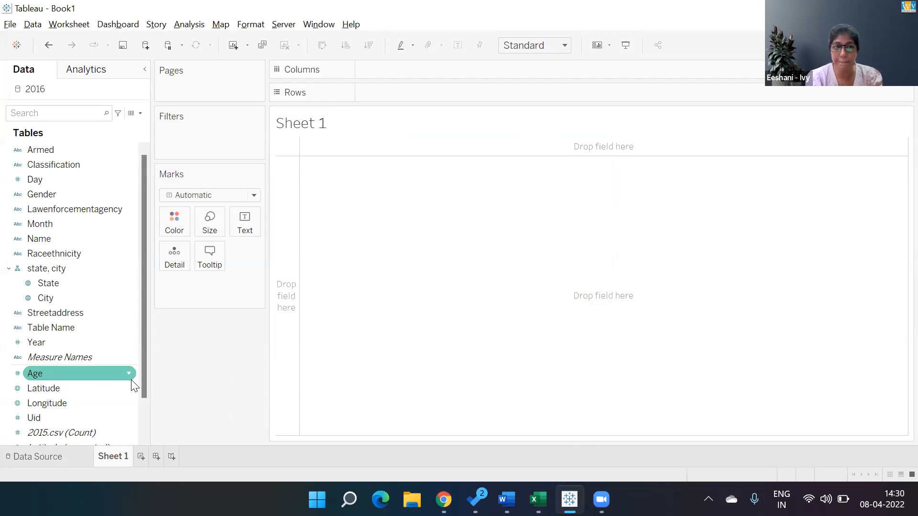
right_click(133, 377)
mouse_move(240, 202)
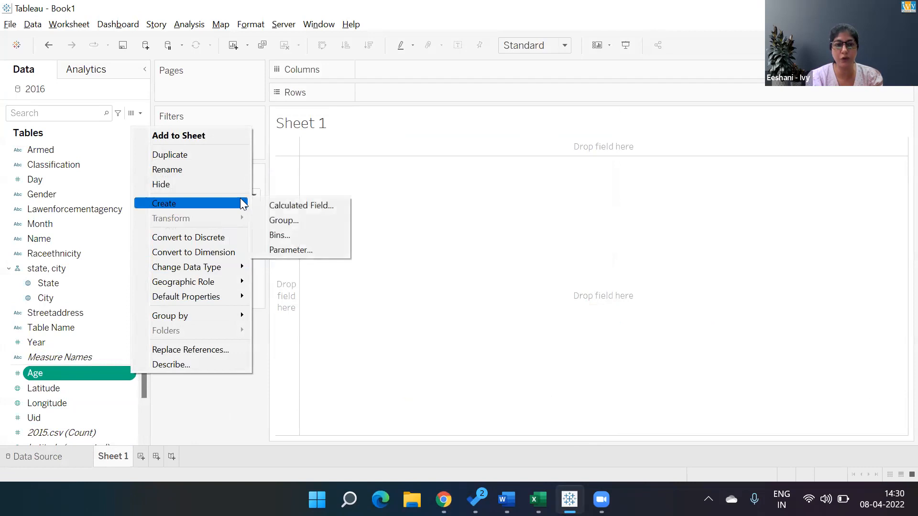
click(277, 234)
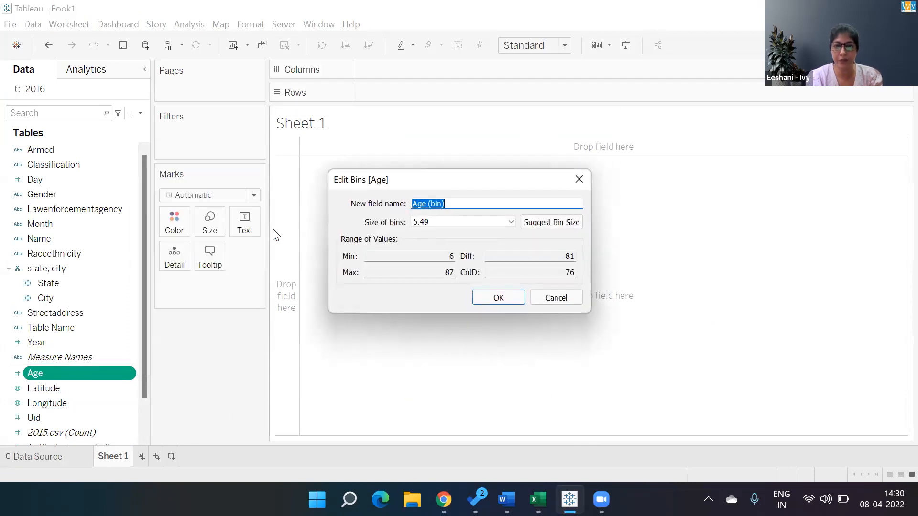
text(Age Group)
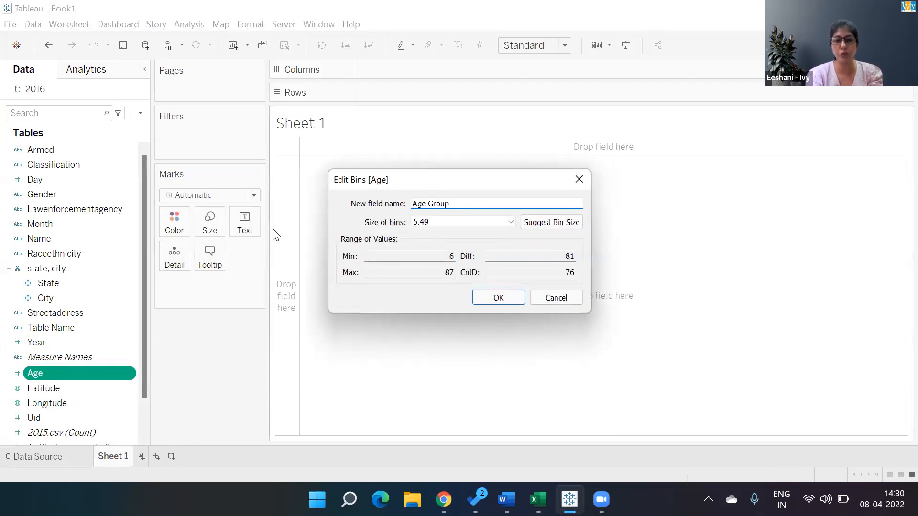
key(Tab)
text(5)
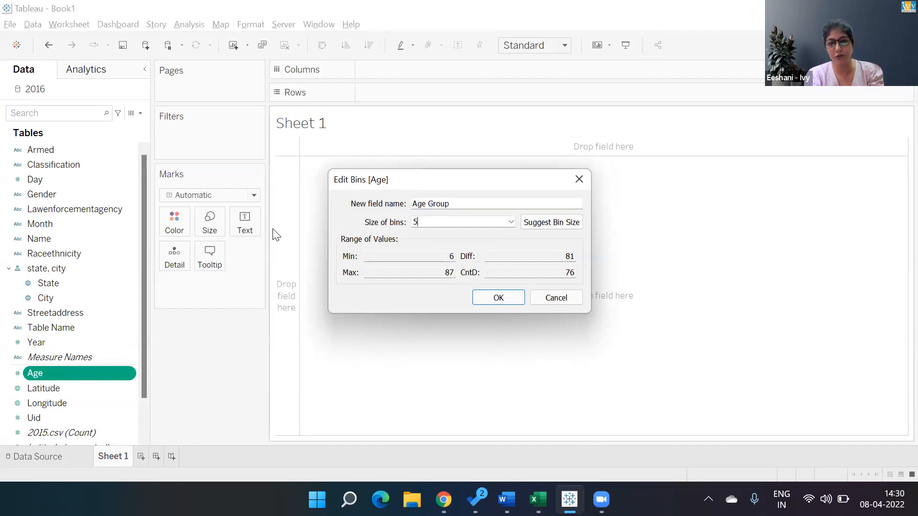
click(514, 300)
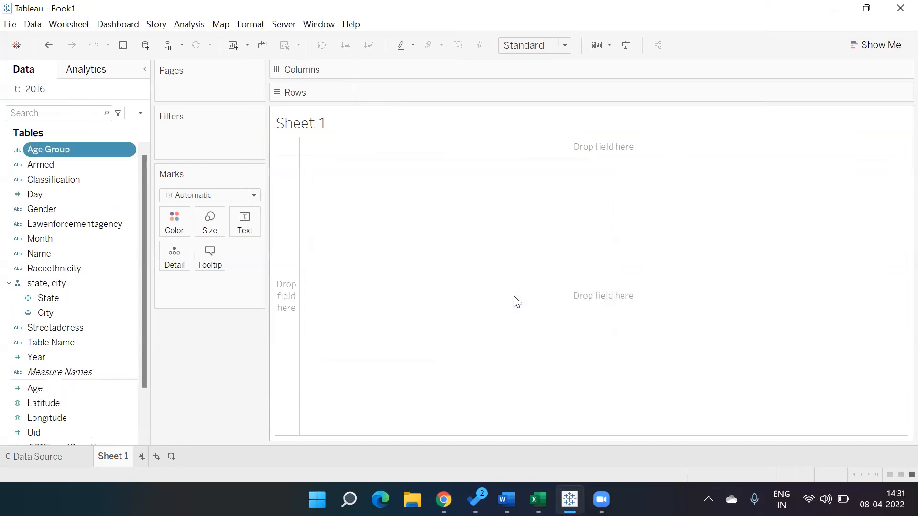
- Set up a new parameter named Select Field with the String data type and a list of allowable values
click(140, 114)
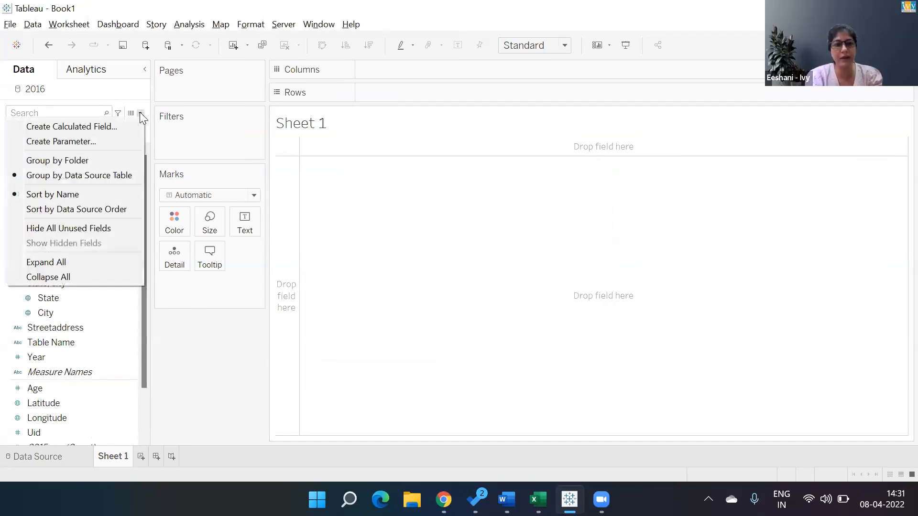
click(120, 139)
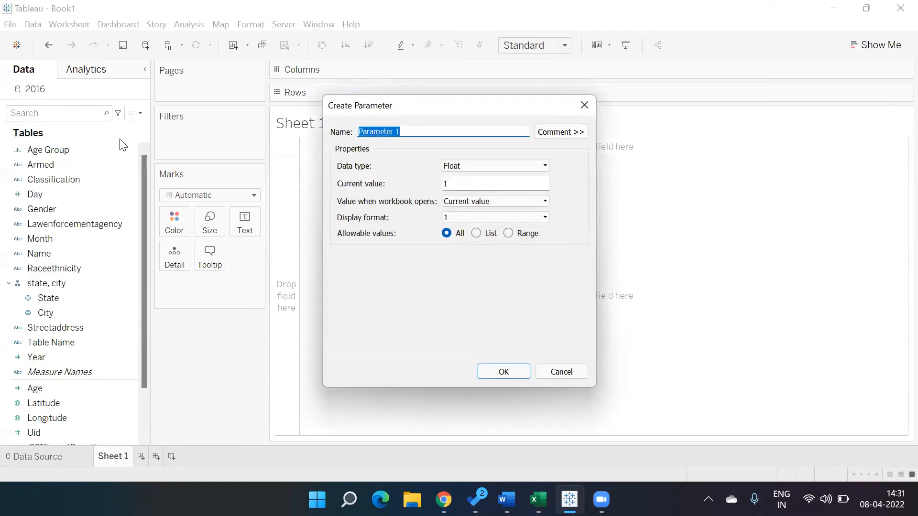
text(Select Field)
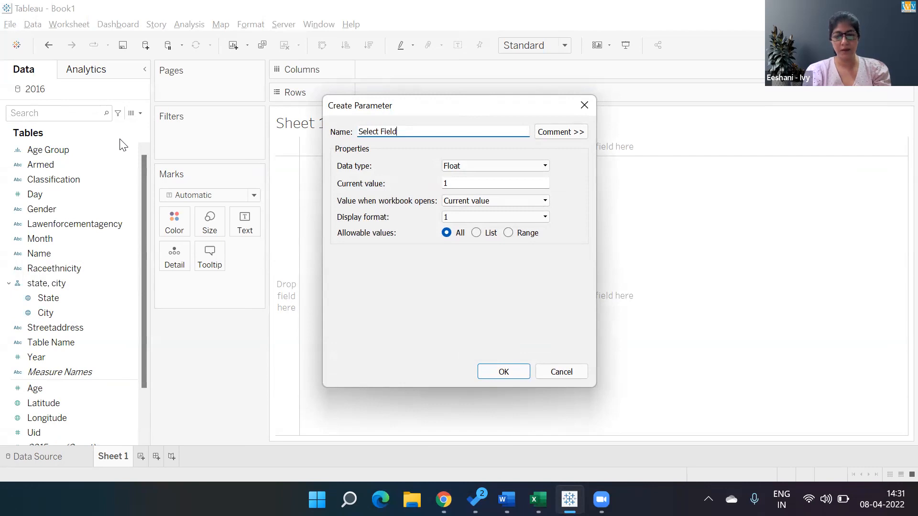
click(482, 168)
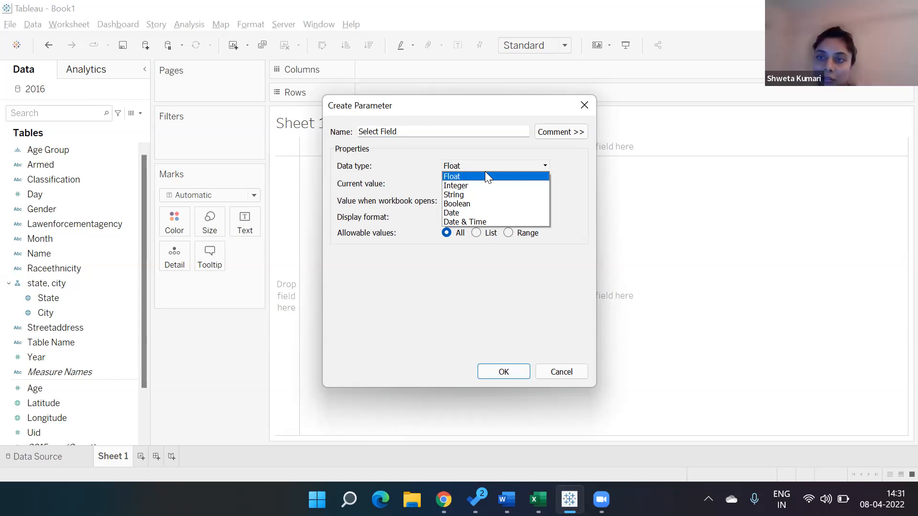
click(477, 196)
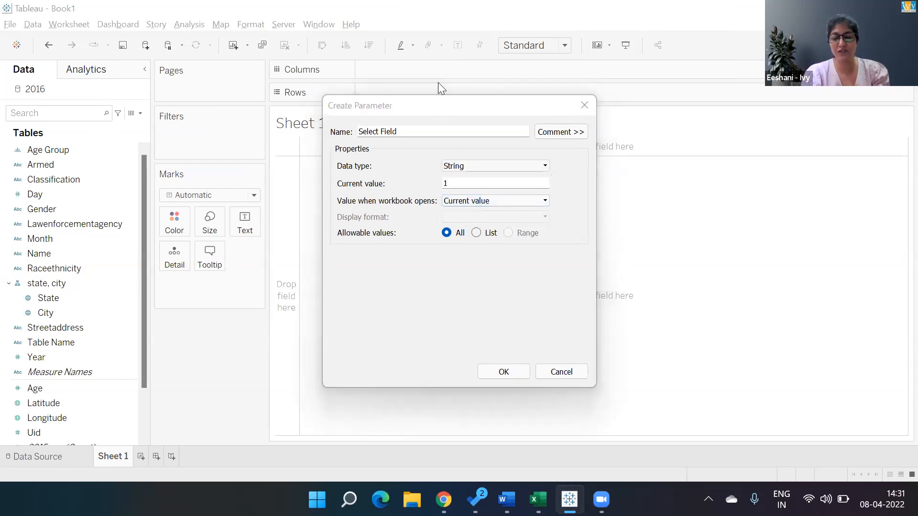
click(477, 235)
- Add Age Group, Classification and Location to the parameter's list of allowable values
click(395, 288)
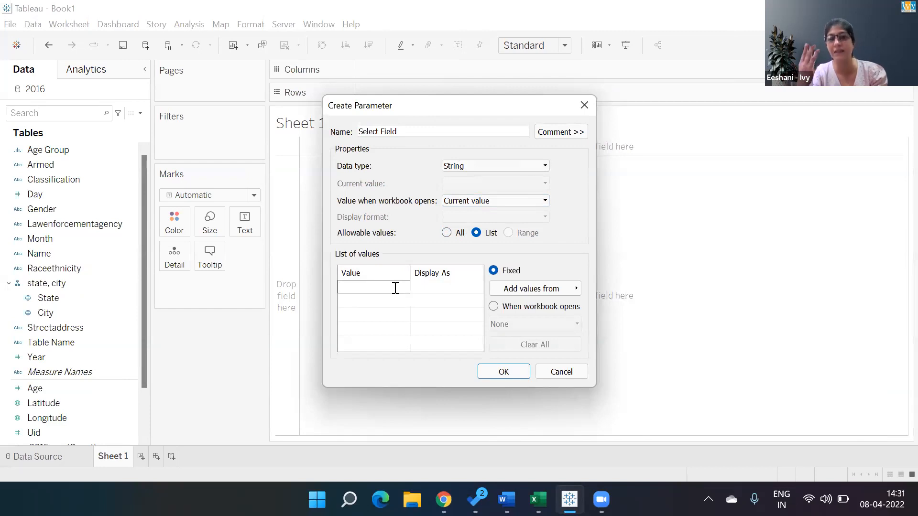
text(Age Group)
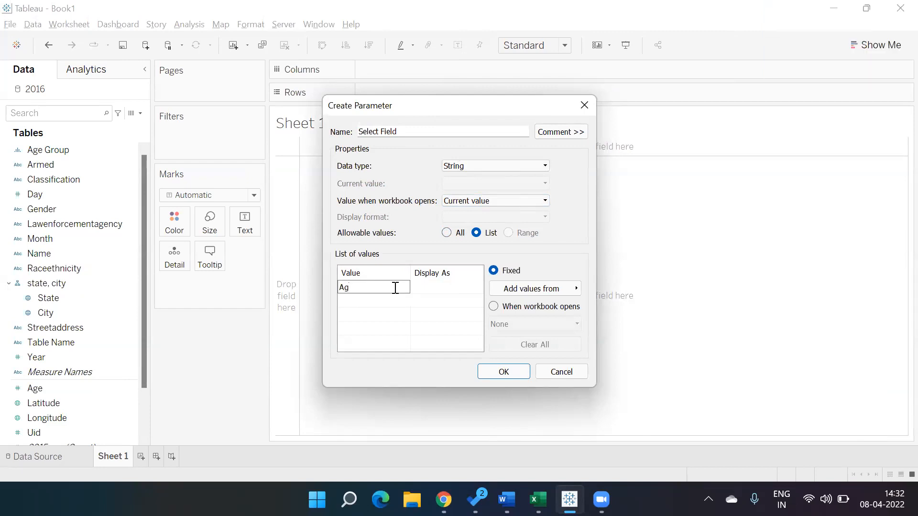
key(Tab)
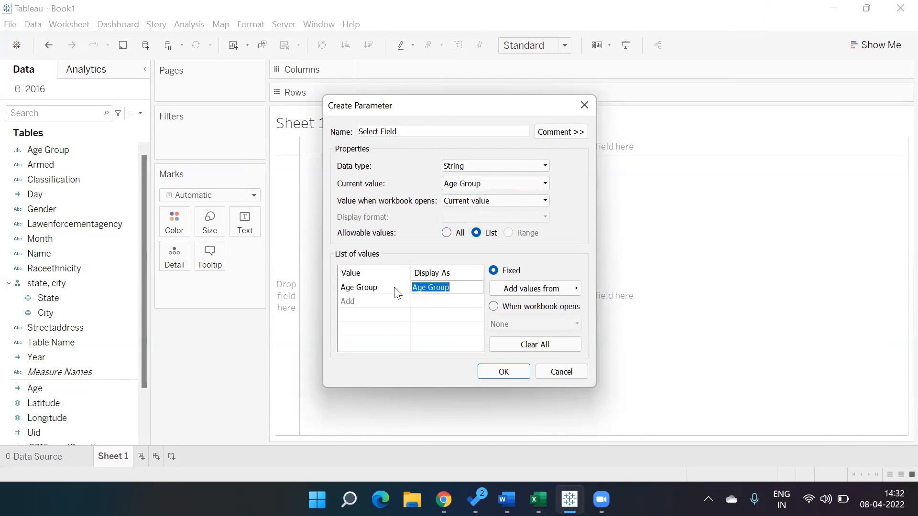
key(Tab)
text(Cl)
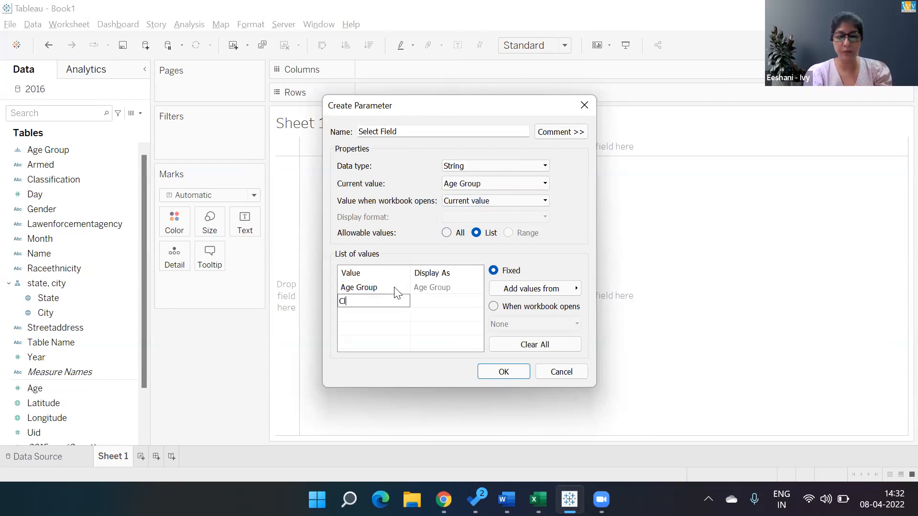
text(assification)
key(Tab)
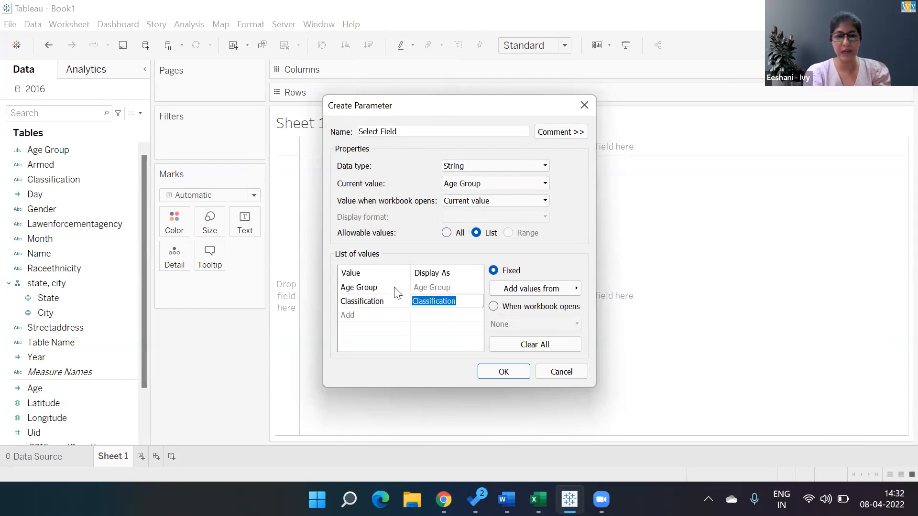
key(Tab)
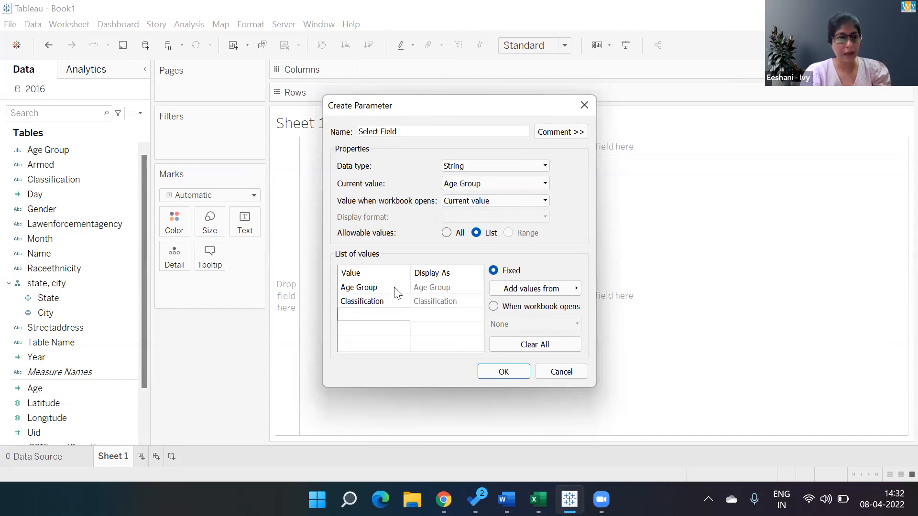
text(Location)
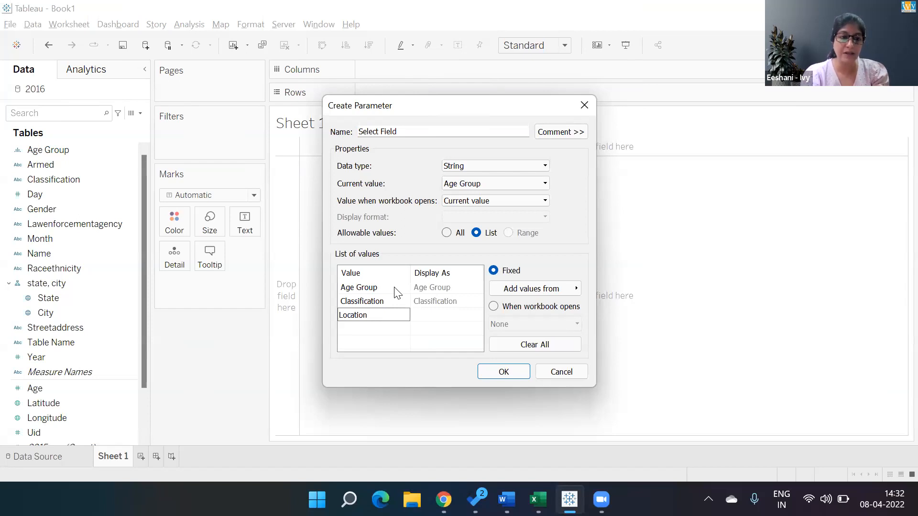
key(Tab)
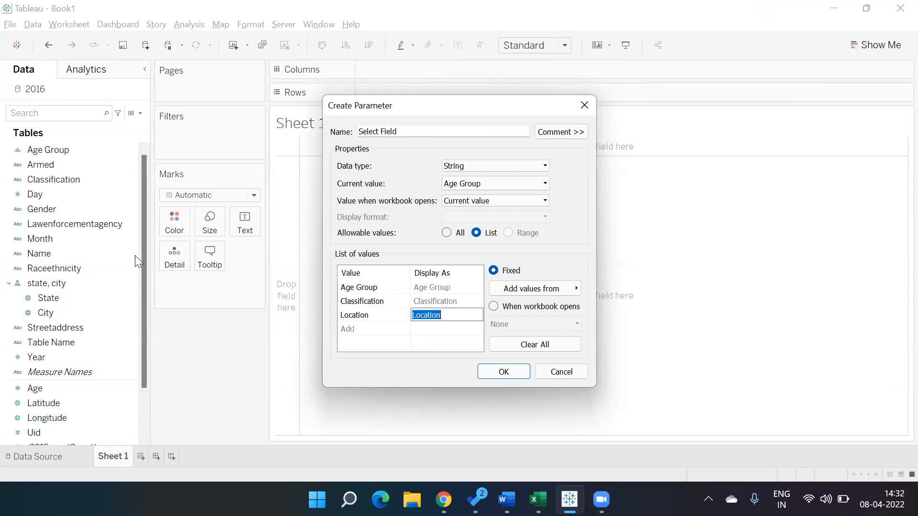
- Replace the Location entry in the parameter's list of values with State
click(144, 238)
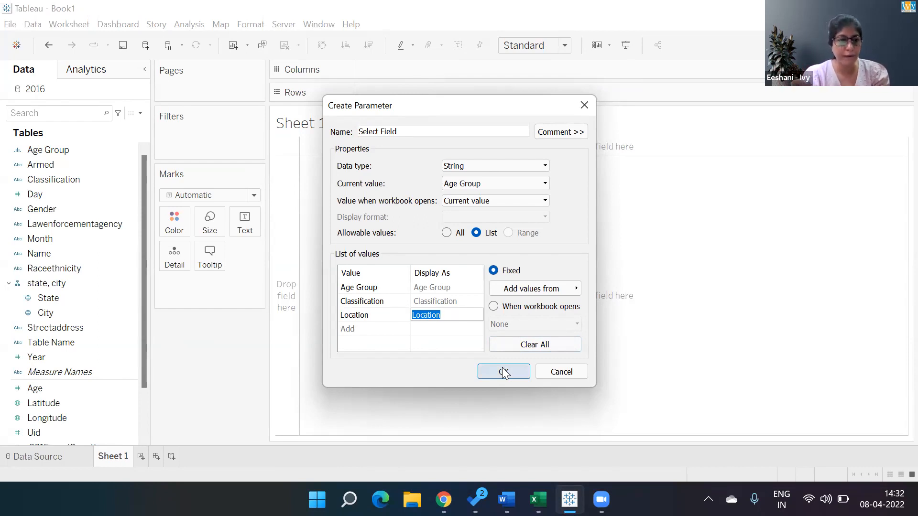
click(381, 314)
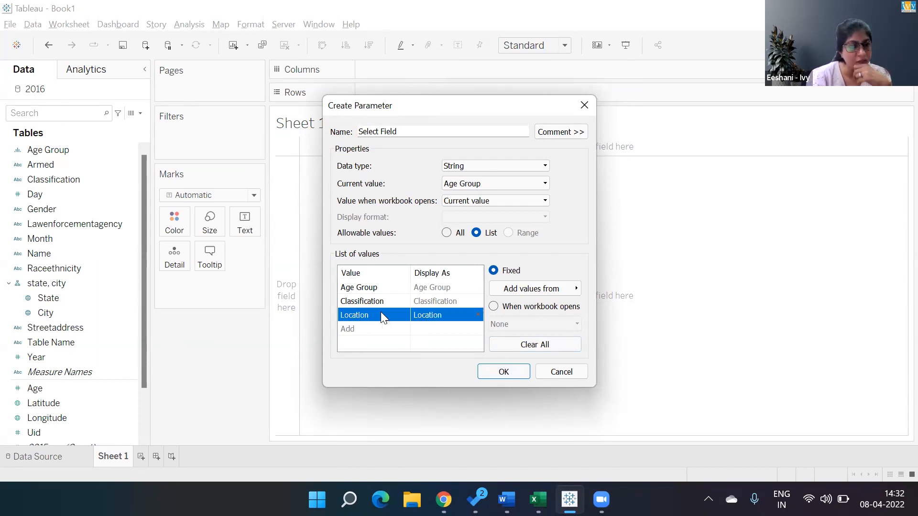
click(380, 314)
text(State)
key(Tab)
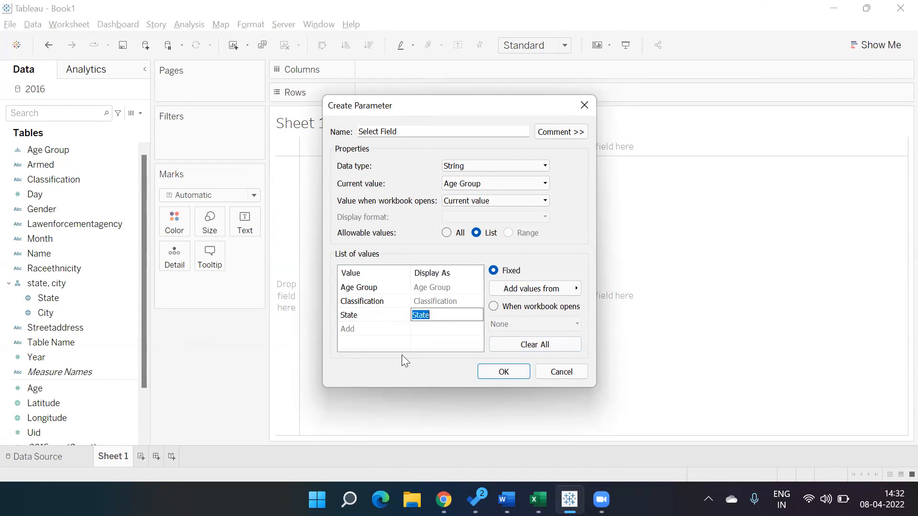
- Finish creating the Select Field parameter and show its control on Sheet 1
click(412, 344)
click(505, 370)
right_click(108, 437)
click(177, 225)
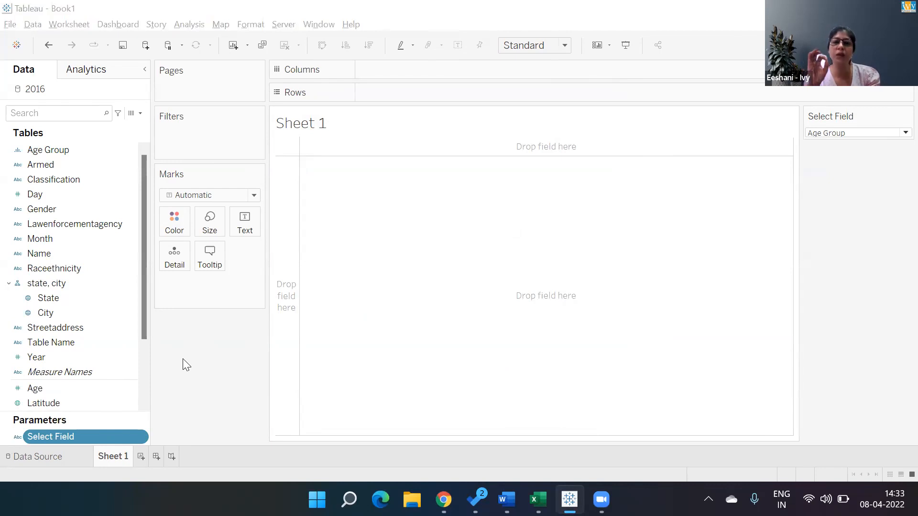
- Check the case study questions in the browser, and convert the Uid field to a dimension back in the Tableau workbook
key(alt+Tab)
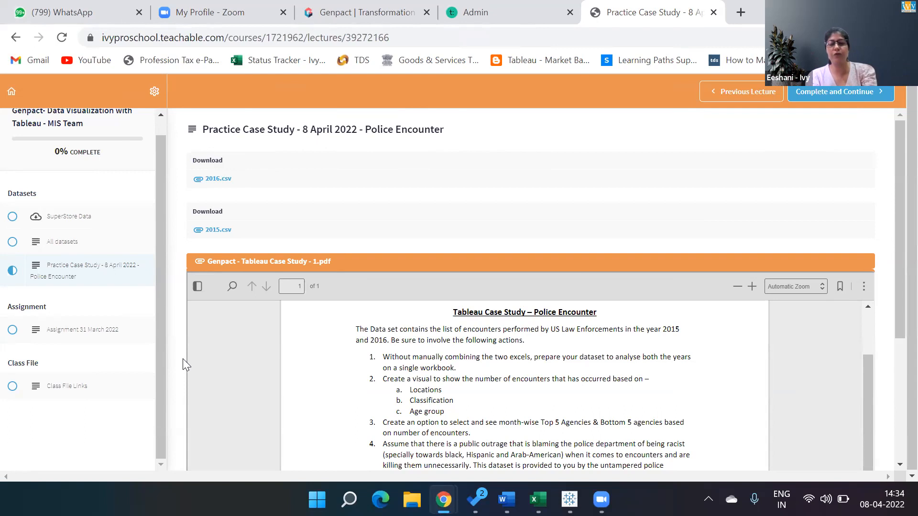
key(alt+Tab)
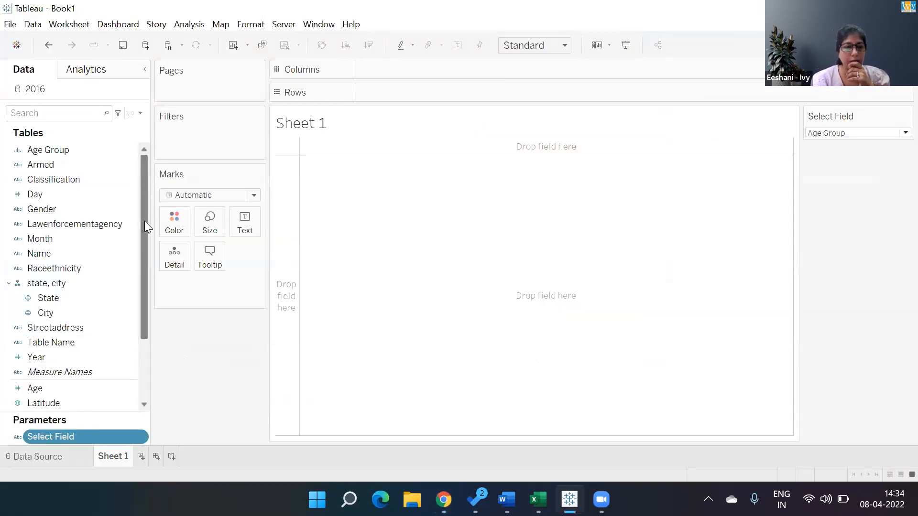
drag(139, 163, 154, 200)
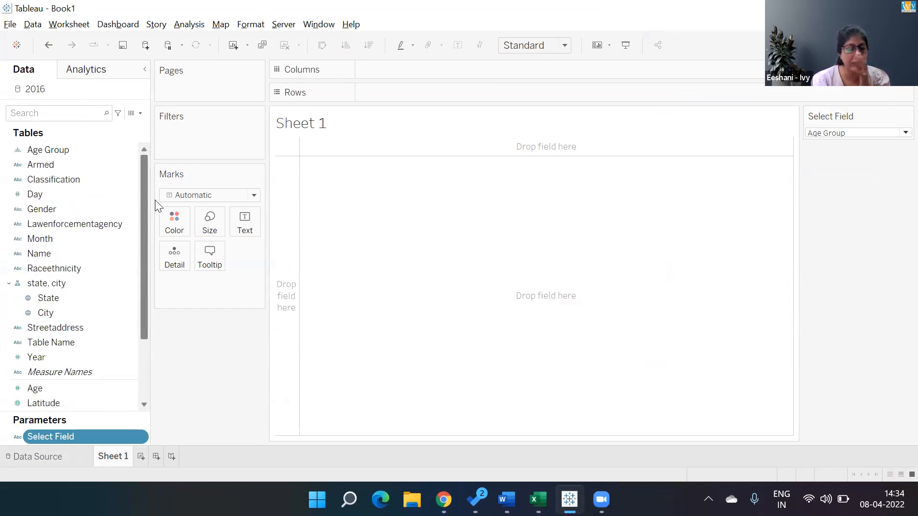
drag(144, 269, 163, 316)
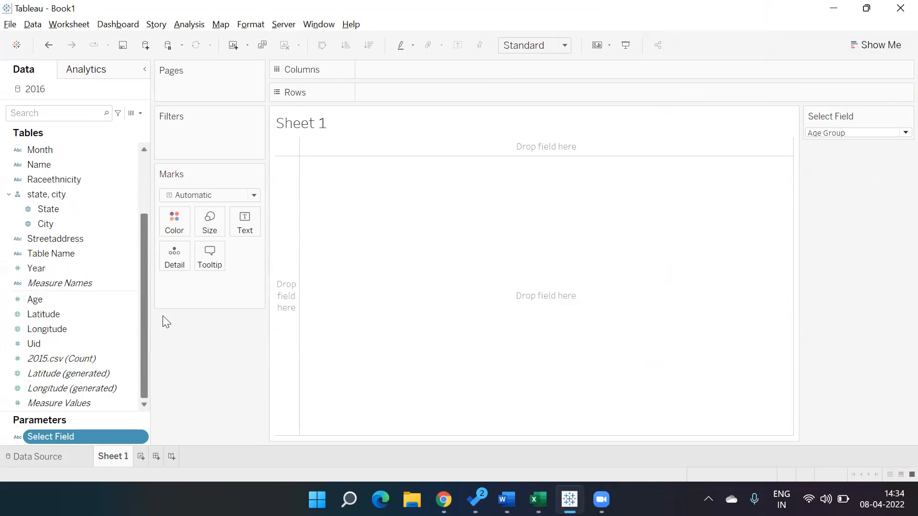
right_click(50, 343)
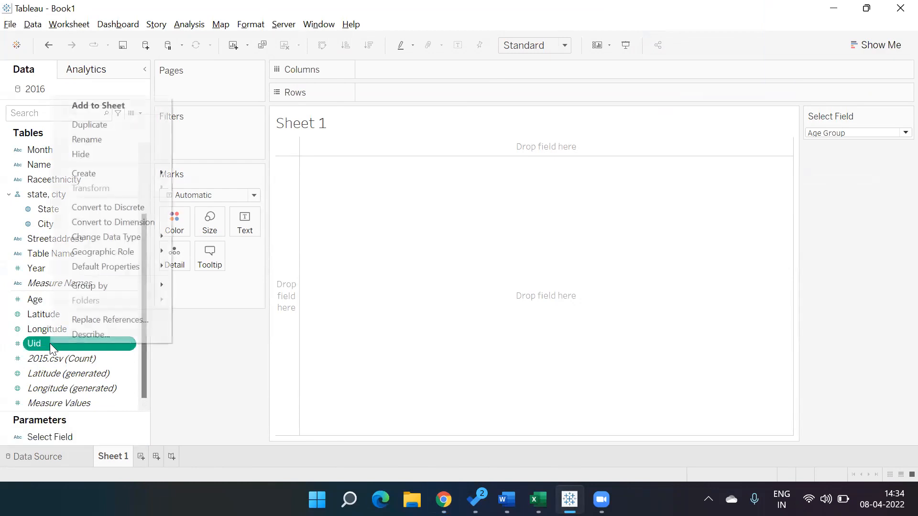
click(140, 224)
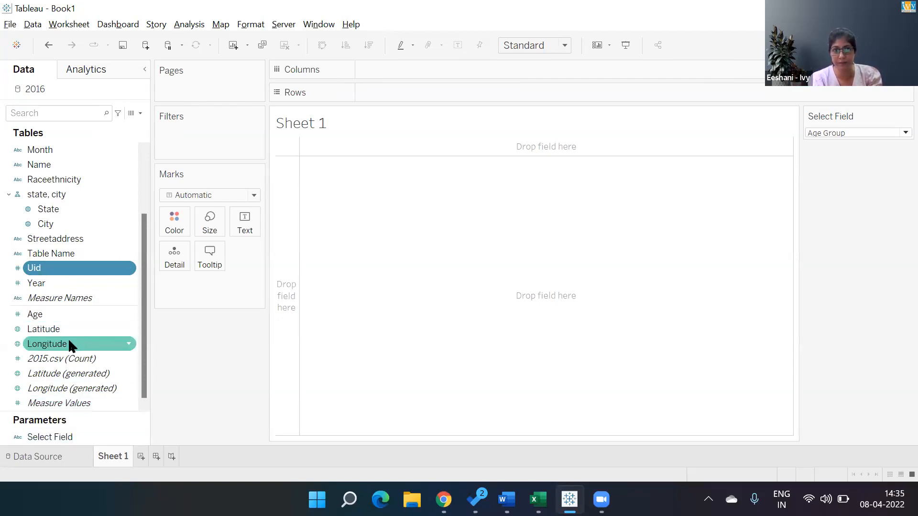
- Add Uid to the rows of Sheet 1 and set its measure to Count (Distinct)
double_click(91, 268)
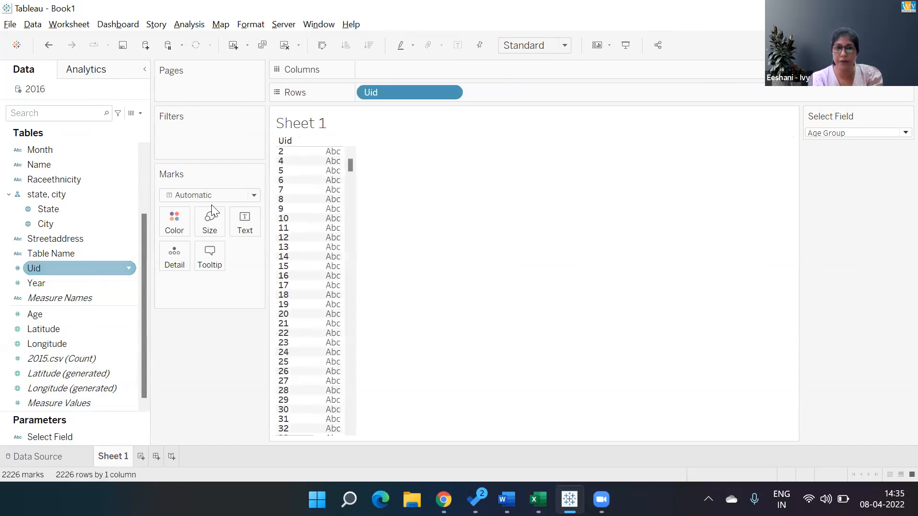
click(450, 92)
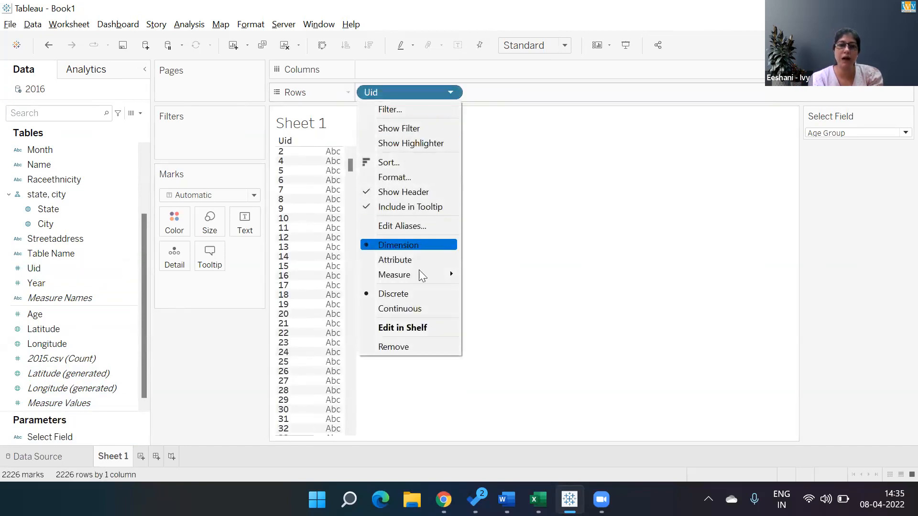
mouse_move(421, 275)
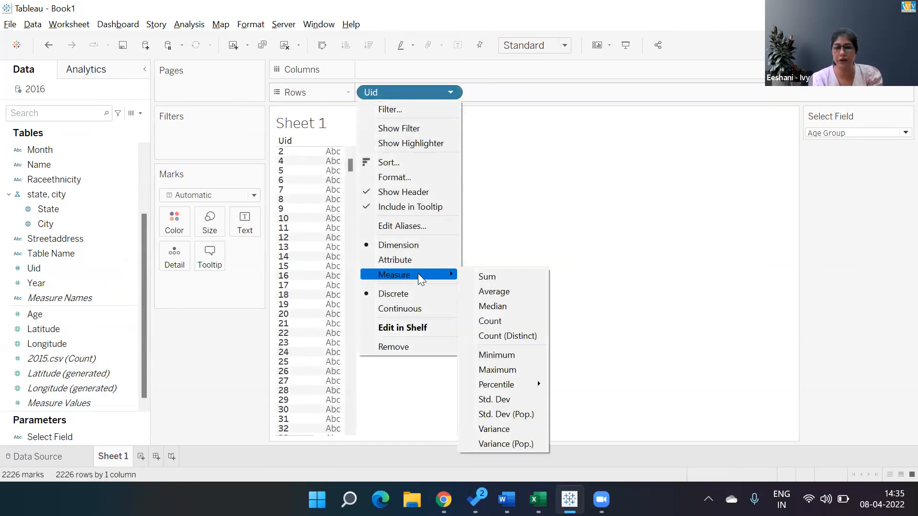
click(505, 337)
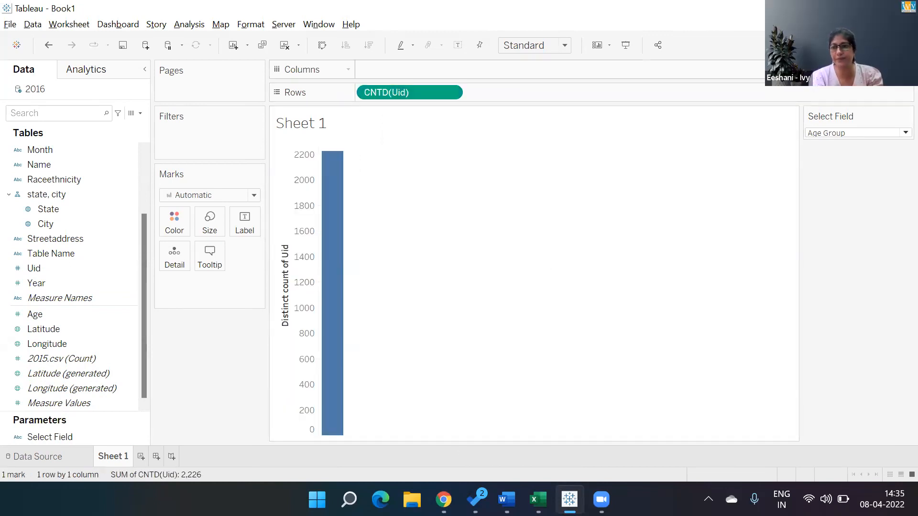
- Change the distinct count of Uid from a bar chart to a text table
click(890, 45)
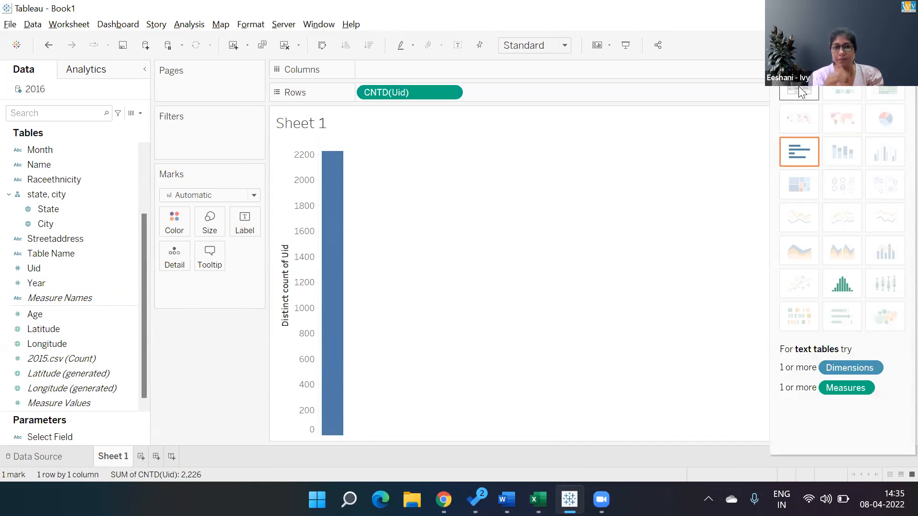
click(801, 92)
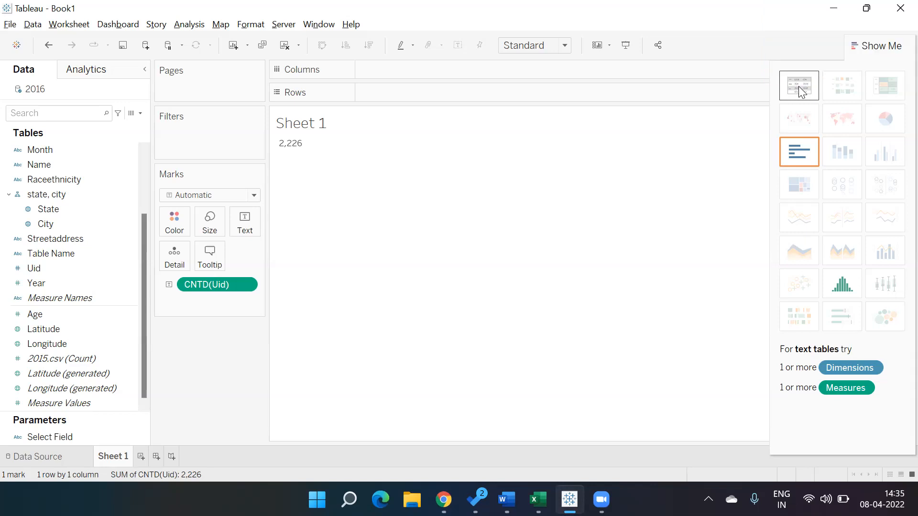
click(881, 45)
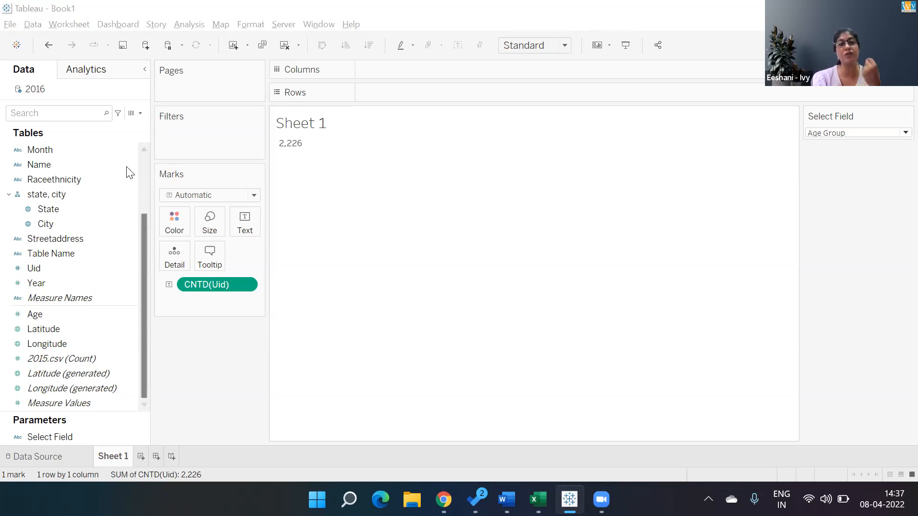
- Create a new calculated field and name it Field Selected
click(141, 114)
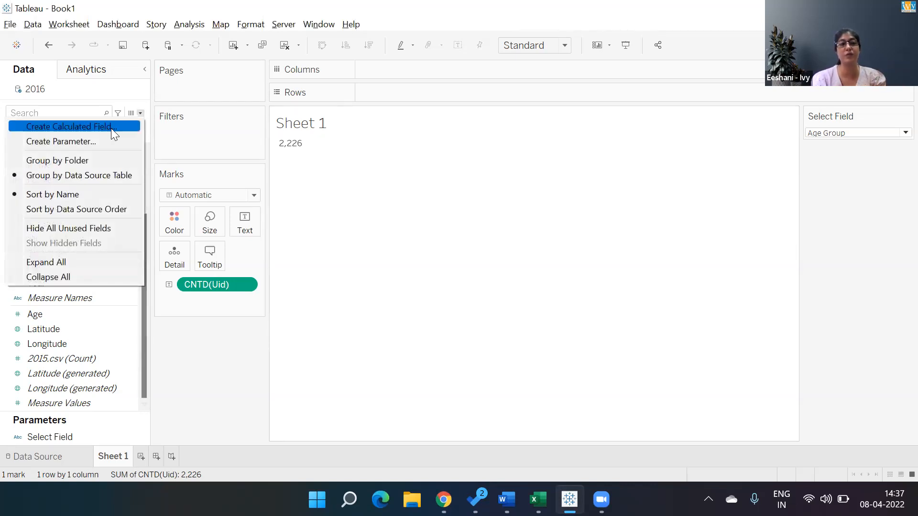
click(111, 127)
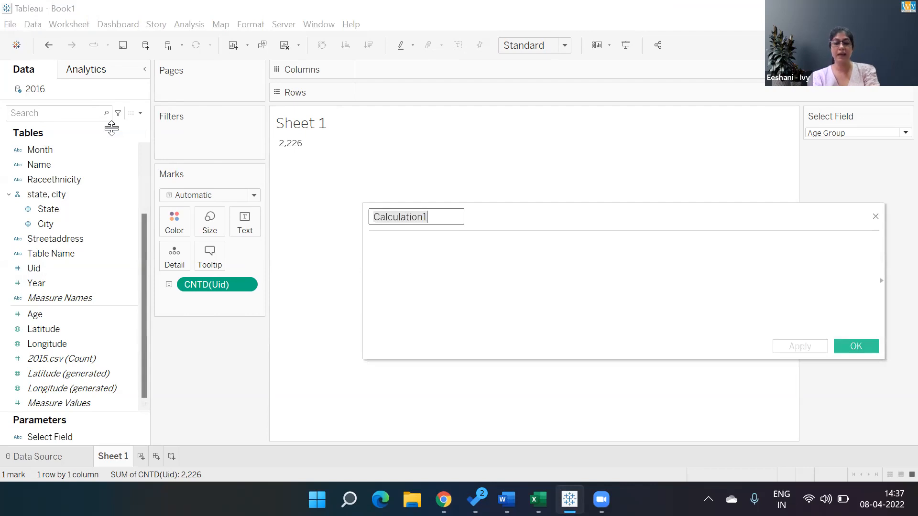
text(Selected Fiel)
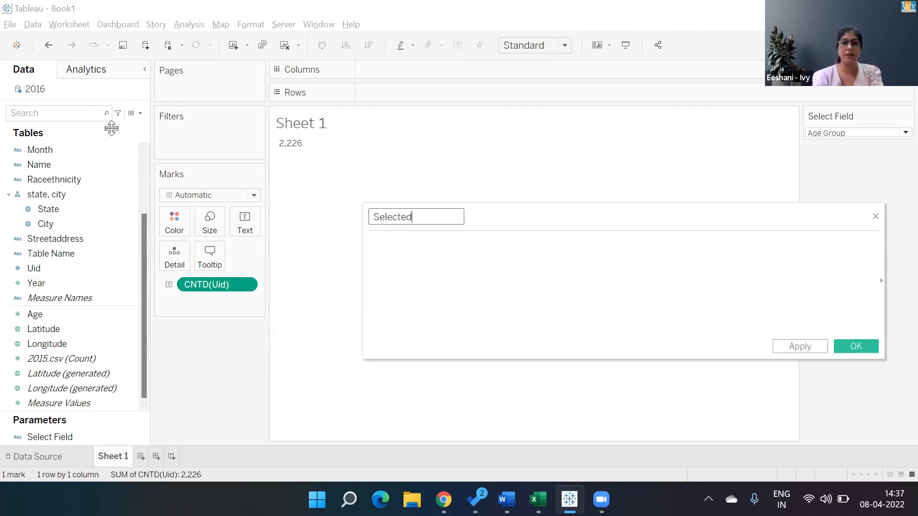
key(BackSpace)
key(BackSpace)
key(BackSpace)
key(BackSpace)
key(BackSpace)
key(BackSpace)
key(BackSpace)
key(BackSpace)
key(BackSpace)
key(BackSpace)
key(BackSpace)
key(BackSpace)
key(BackSpace)
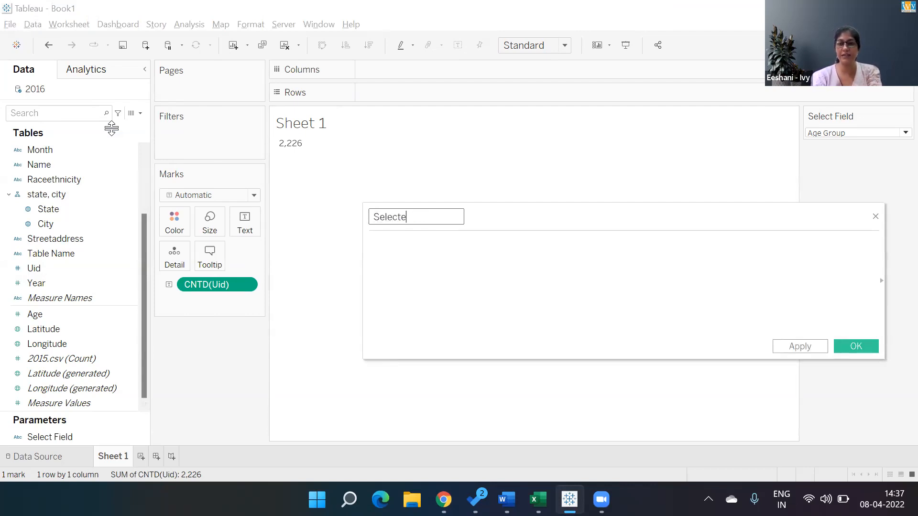
text(Field Selected)
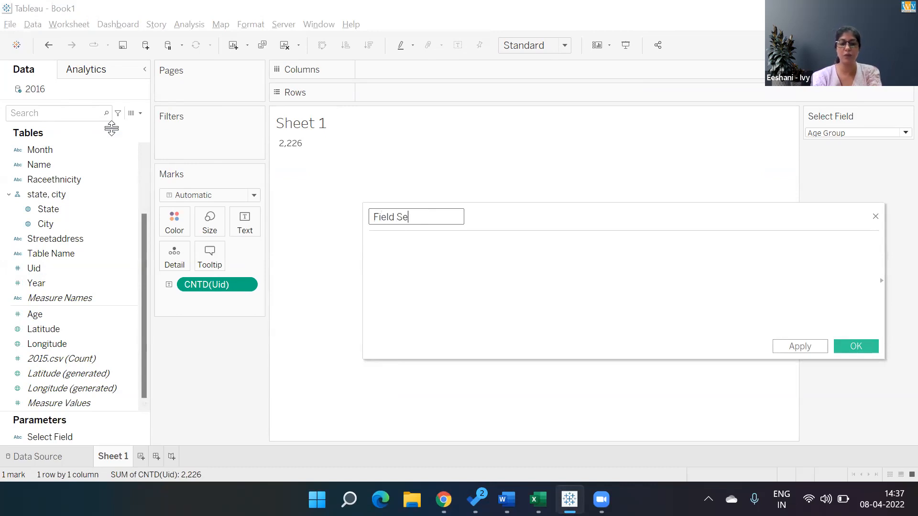
key(Tab)
- Start the Field Selected formula with CASE [Select Field] and add the condition WHEN "State" THEN [State]
text(CASE)
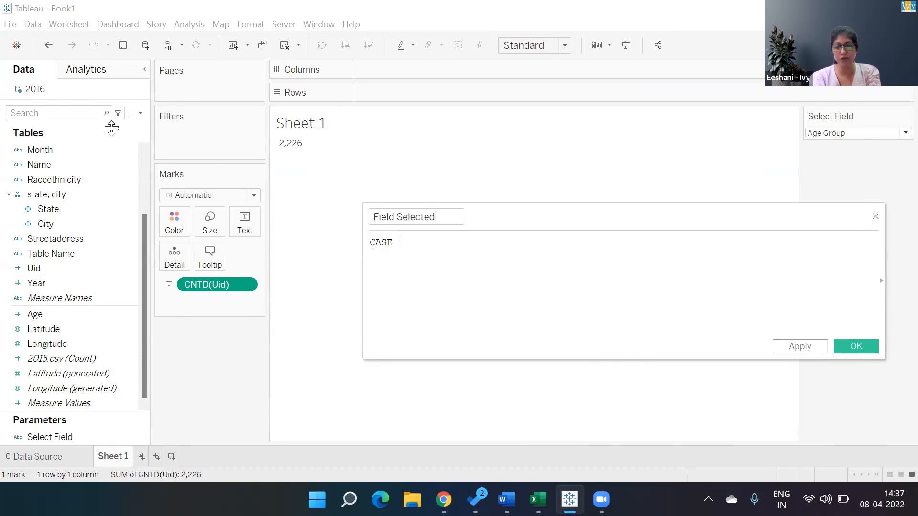
text( sele)
key(Return)
text(WHEN )
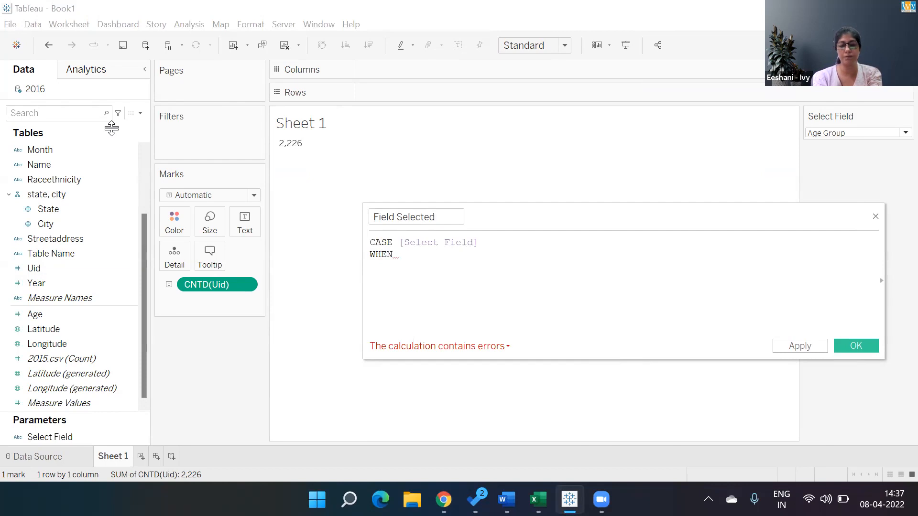
text(Satte)
key(BackSpace)
key(BackSpace)
key(BackSpace)
key(BackSpace)
key(BackSpace)
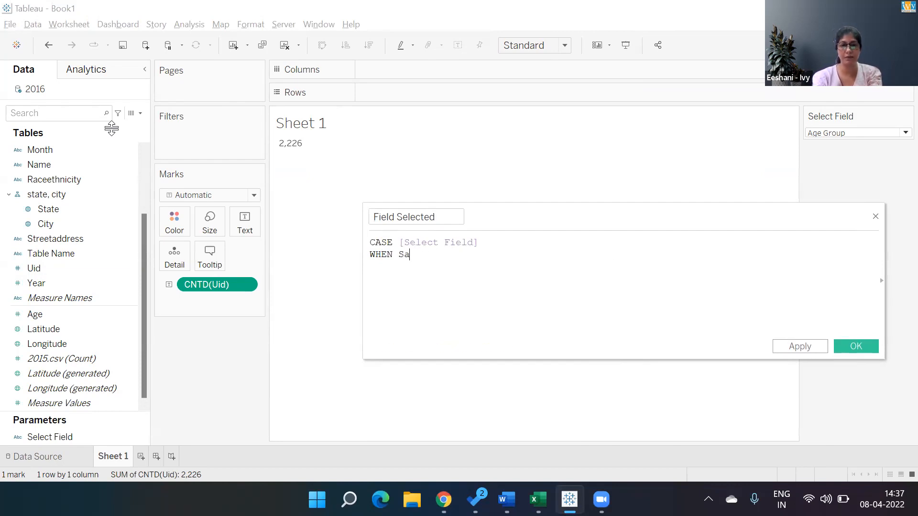
text("State)
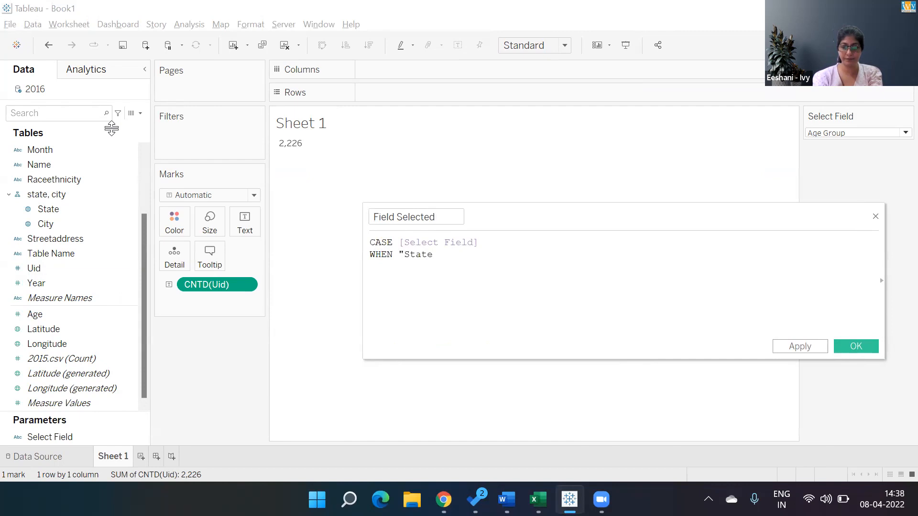
text(" THEN sta)
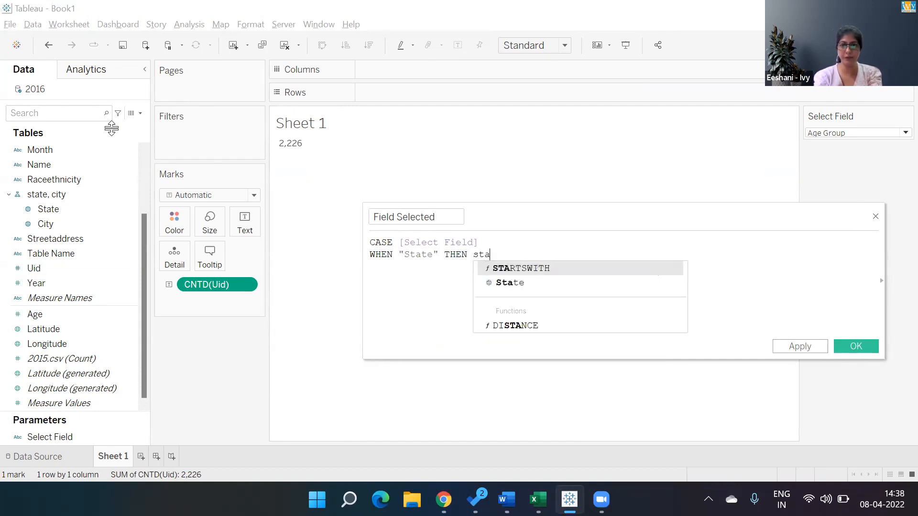
key(Down)
key(Return)
key(Return)
- Add the condition WHEN "Classification" THEN [Classification] to the CASE formula
text(WHEN )
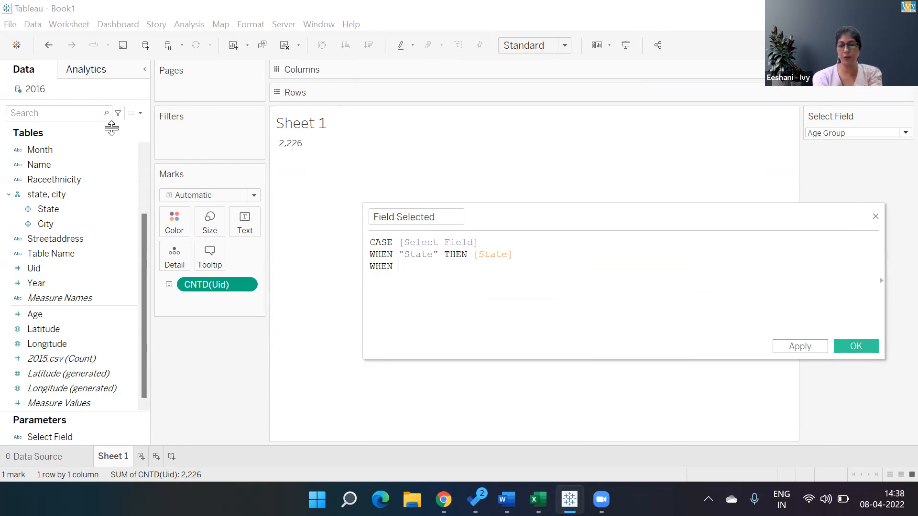
text(")
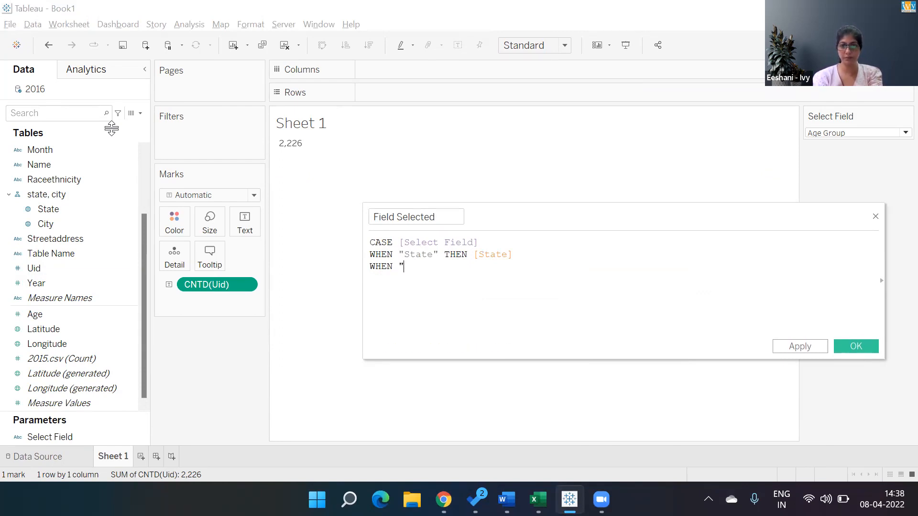
text(Clas)
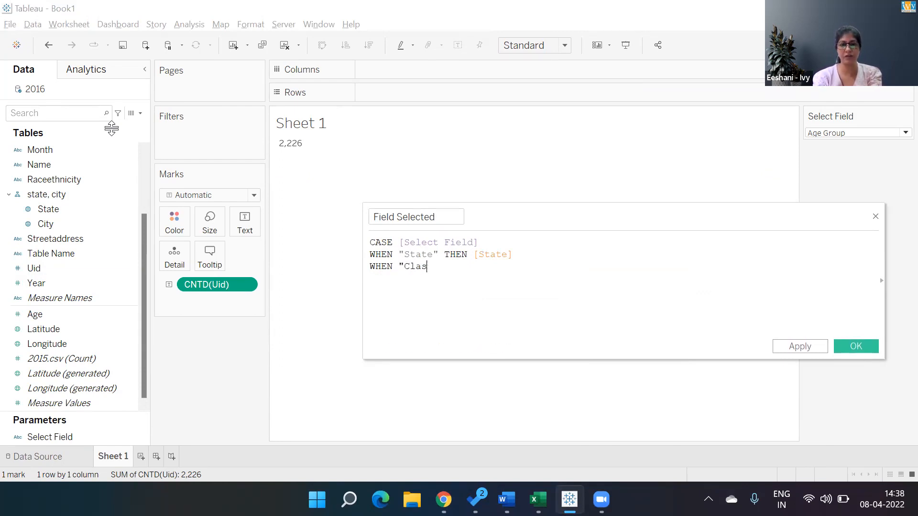
text(sification" )
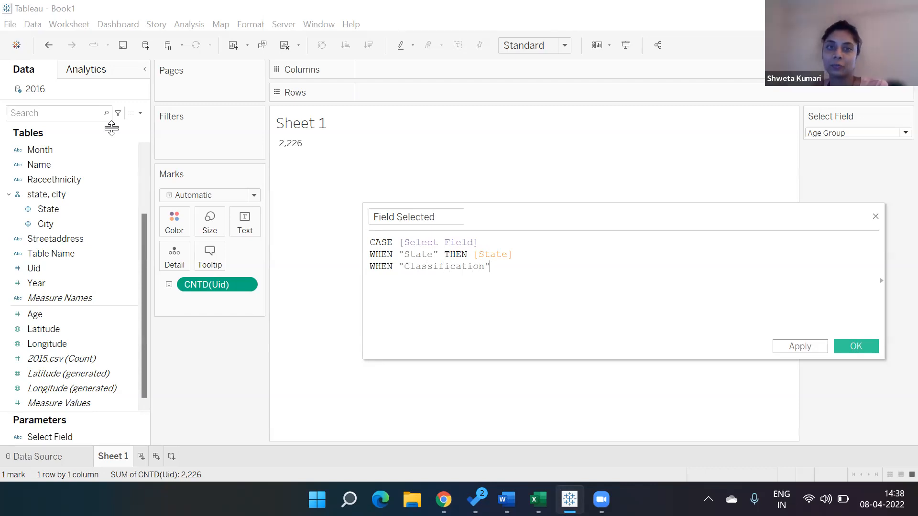
text(THEN )
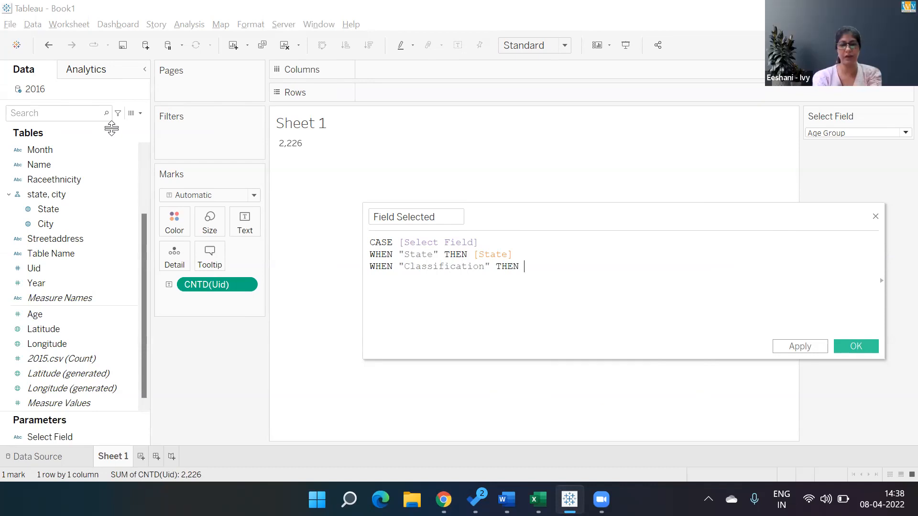
text(clas)
key(Return)
key(Return)
- Finish the CASE formula with ELSE [Age Group] and END
text(ELSE age)
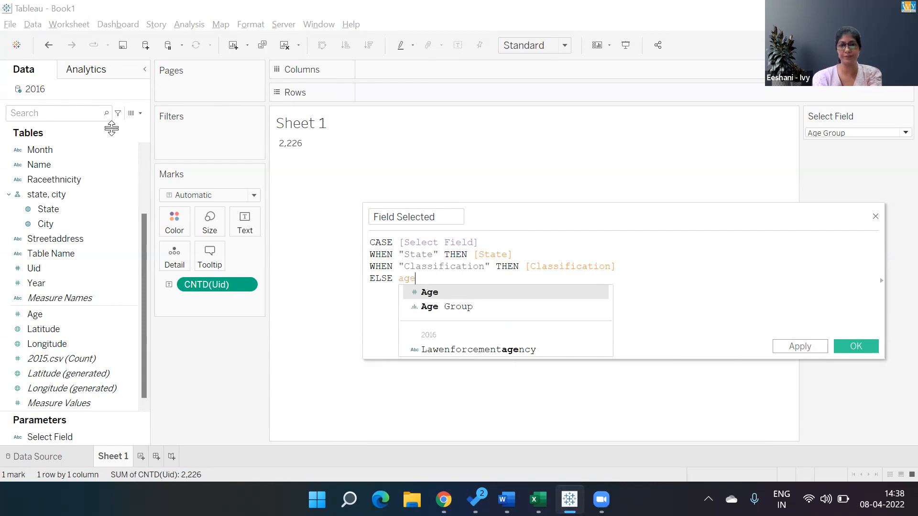
key(Down)
key(Return)
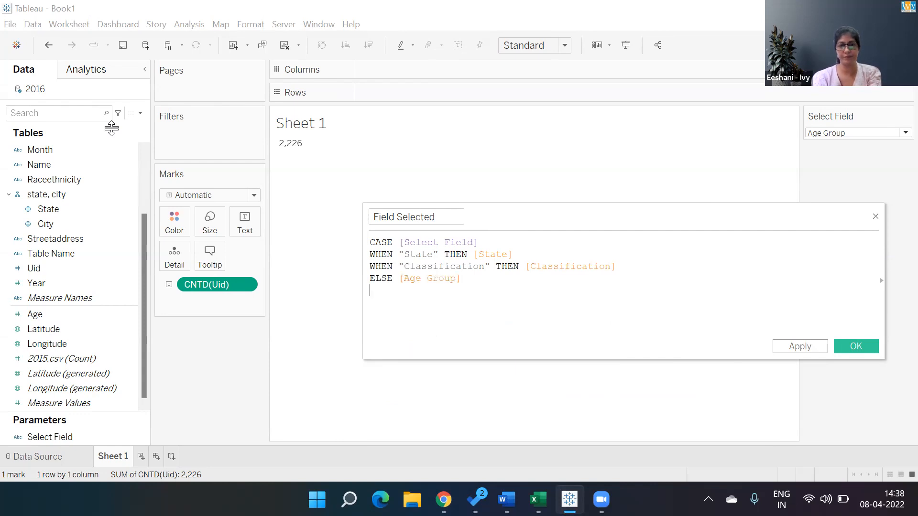
key(Return)
text(END)
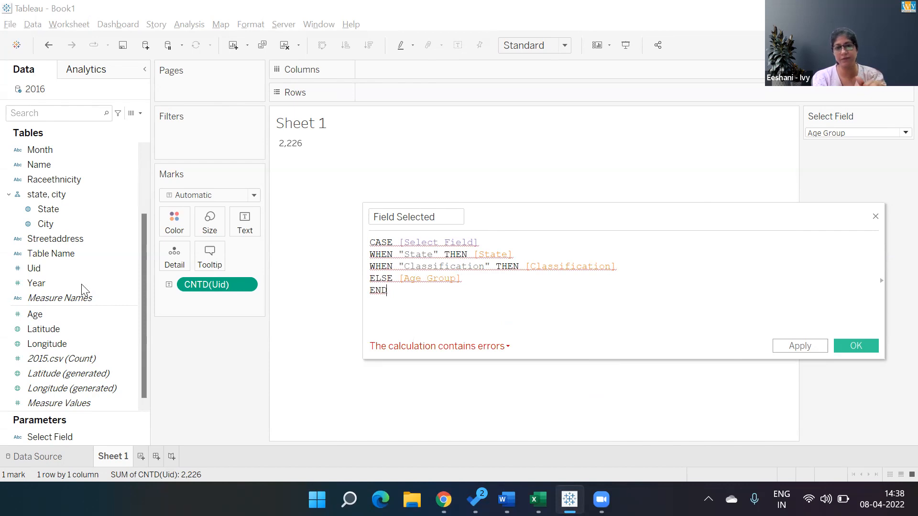
- Check the error details of the Field Selected calculation
click(425, 347)
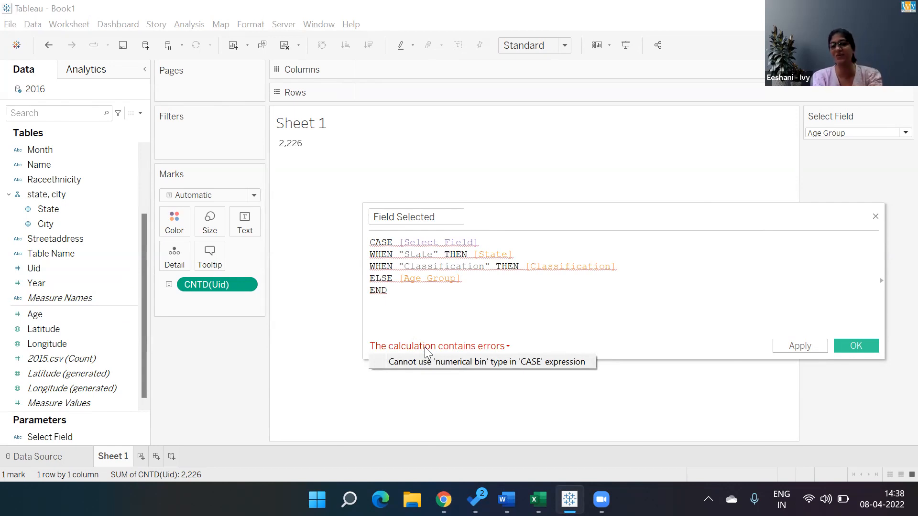
click(469, 282)
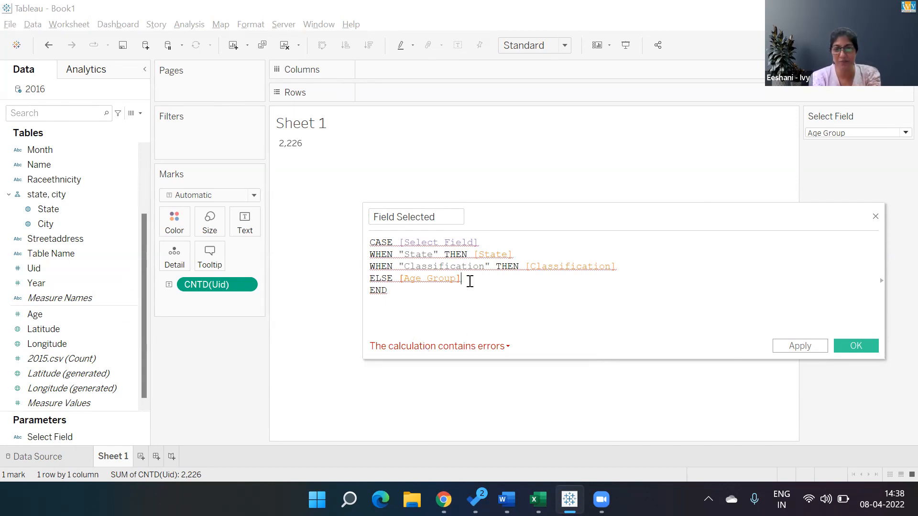
mouse_move(396, 265)
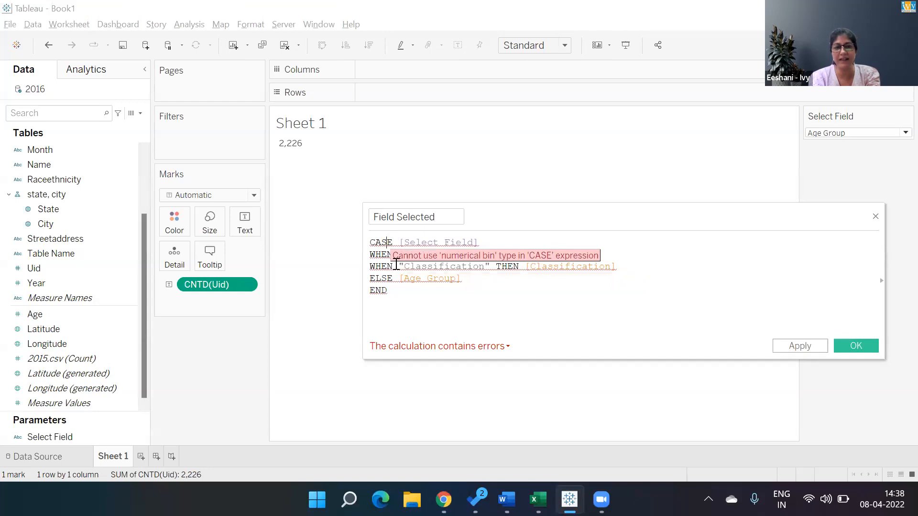
- Rewrite the start of the CASE formula as an IIF function that tests [Select Field] = "State"
key(Return)
text(IIF)
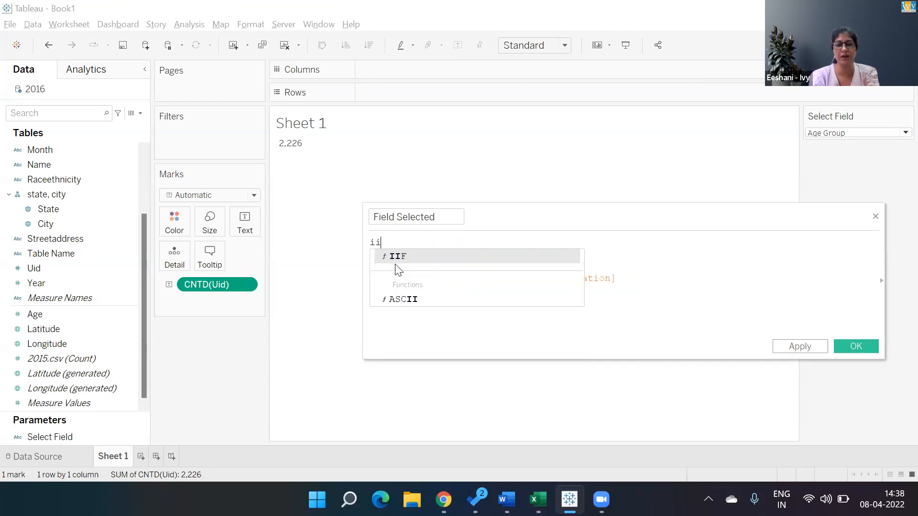
key(Return)
key(Delete)
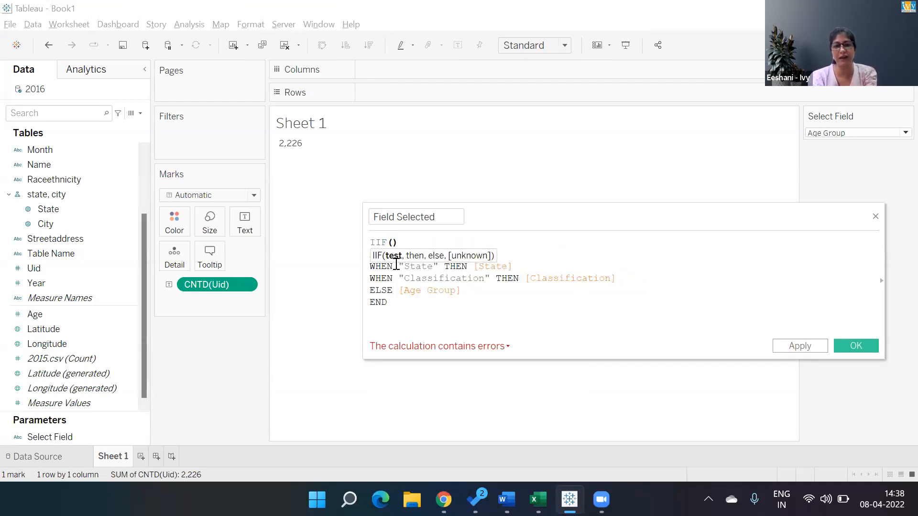
key(Delete)
key(Delete)
key(Delete)
key(Delete)
key(Delete)
key(Delete)
key(Delete)
text([)
key(Right)
key(Right)
key(Right)
key(Right)
key(Right)
key(Right)
key(Right)
key(Right)
key(Right)
key(Delete)
key(Delete)
key(Delete)
key(Delete)
key(Delete)
text(=)
- Replace the first THEN with a comma so that [State] is the IIF function's then argument
key(Right)
key(Right)
key(Right)
key(Right)
key(Right)
key(Right)
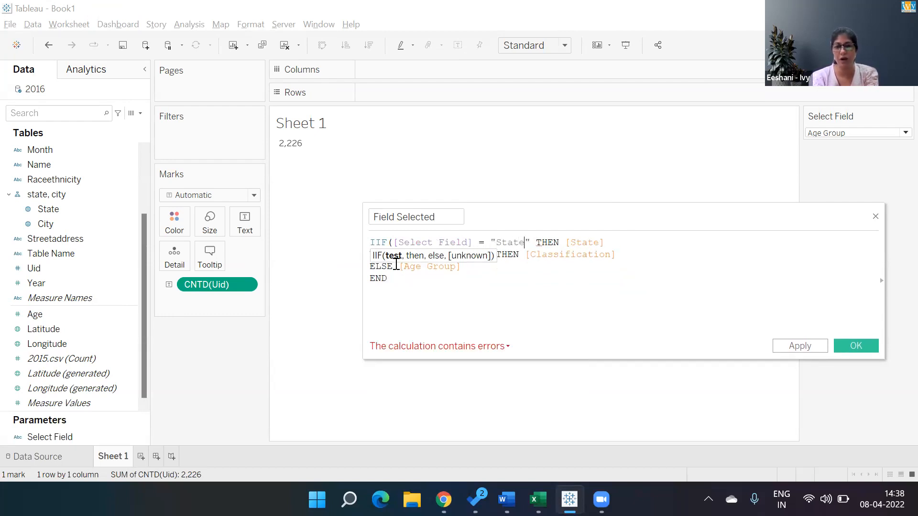
text(,)
key(Right)
key(Delete)
key(Delete)
key(Delete)
key(Delete)
key(Delete)
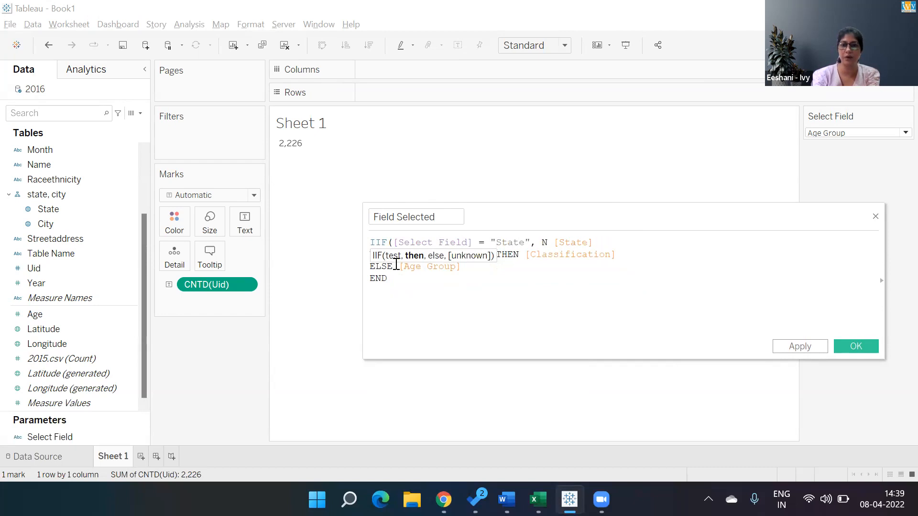
- Make [Classification] the IIF function's else argument by removing WHEN "Classification" THEN, and close the parenthesis
key(Right)
key(Right)
key(Right)
key(Right)
text(,)
key(Delete)
key(Delete)
key(Delete)
key(Delete)
key(Delete)
key(Delete)
key(Delete)
key(Delete)
key(Delete)
key(Delete)
key(Delete)
key(Delete)
key(Delete)
key(Delete)
key(Delete)
key(Delete)
key(Delete)
key(Delete)
key(Delete)
key(Delete)
key(Delete)
key(Delete)
key(Right)
key(Delete)
key(Delete)
key(Delete)
key(Delete)
key(Delete)
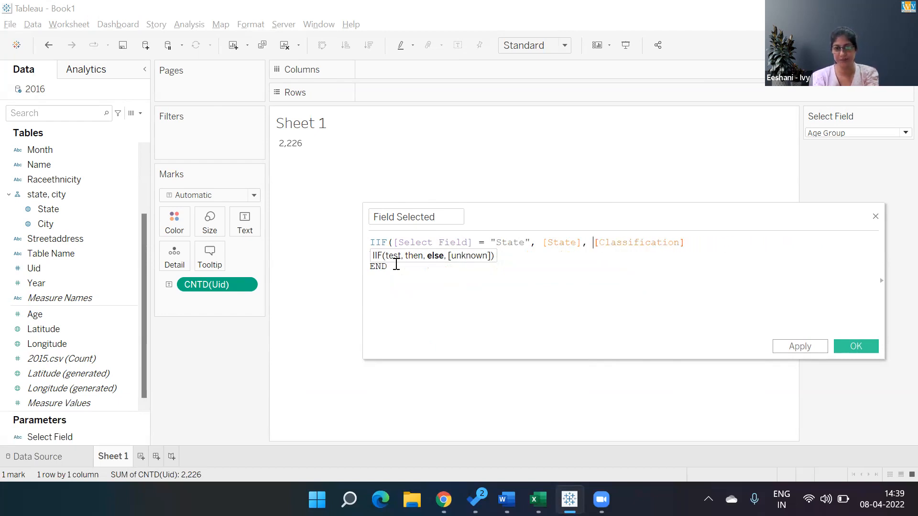
key(End)
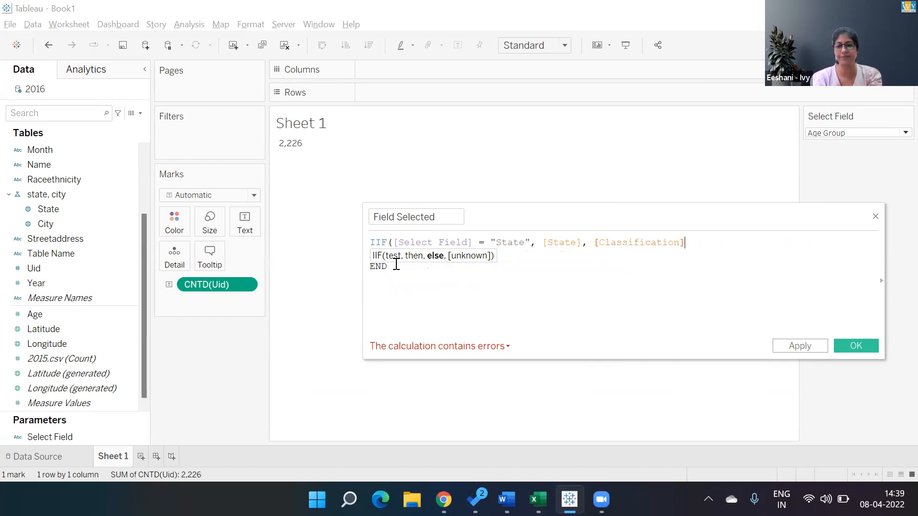
text())
- Delete the leftover ELSE [Age Group] and END lines, and save the Field Selected calculated field
key(Down)
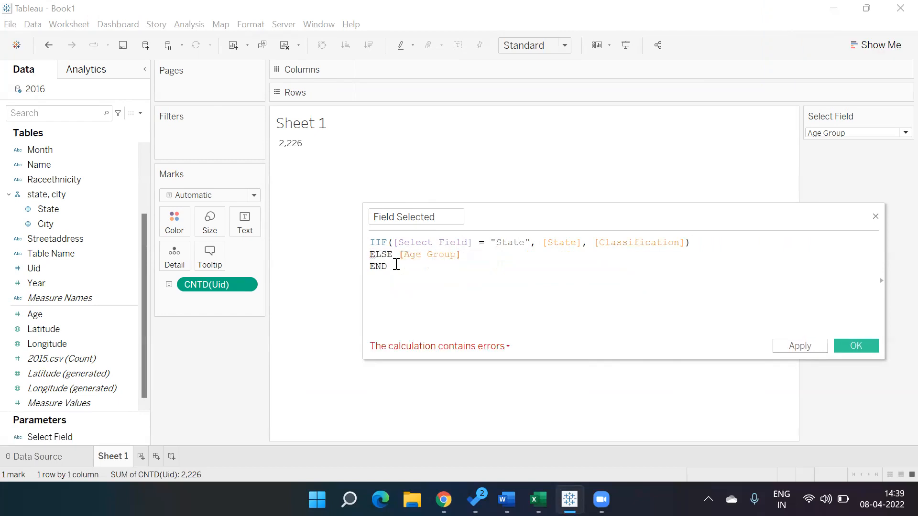
key(shift+Left)
key(shift+Left)
key(shift+Left)
key(shift+Left)
key(shift+Left)
key(shift+Left)
key(shift+Left)
key(shift+Left)
key(shift+Left)
key(shift+Left)
key(shift+Left)
key(shift+Left)
key(shift+Left)
key(shift+Left)
key(shift+Left)
key(shift+Left)
key(shift+Left)
key(shift+Left)
key(shift+Left)
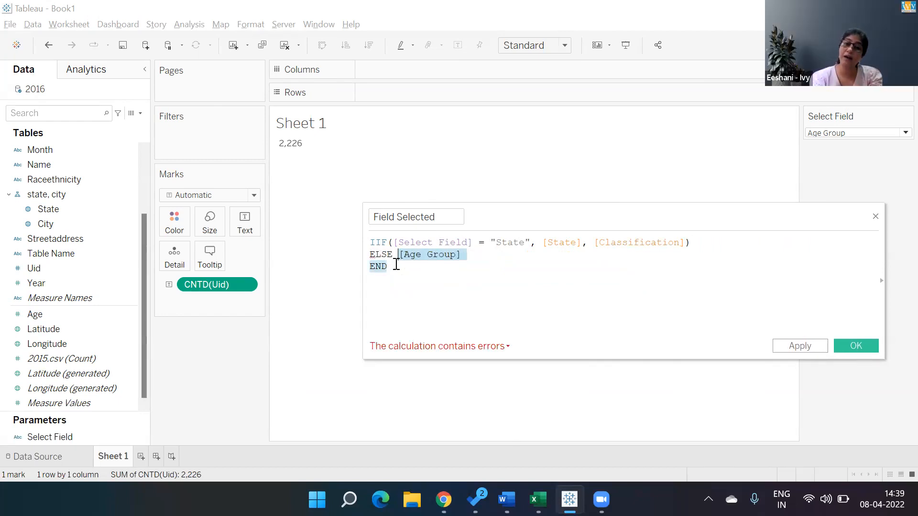
key(shift+Left)
key(BackSpace)
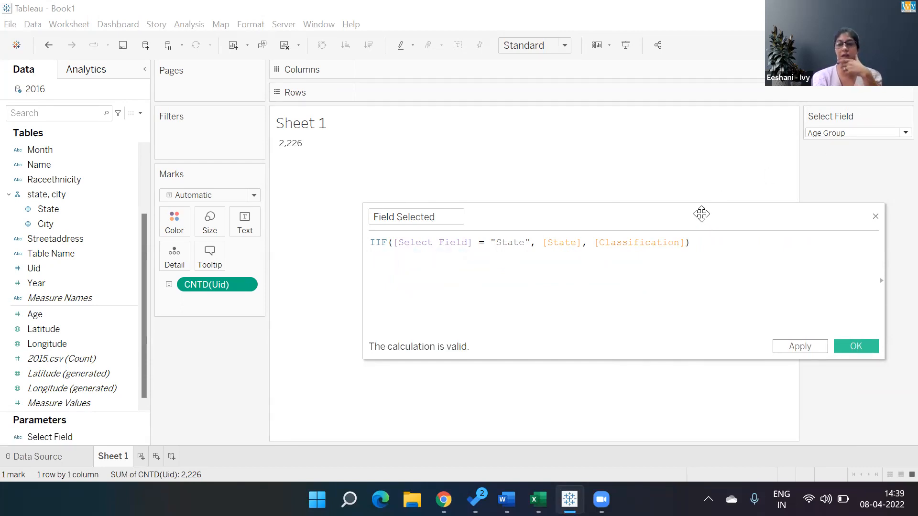
drag(701, 213, 519, 167)
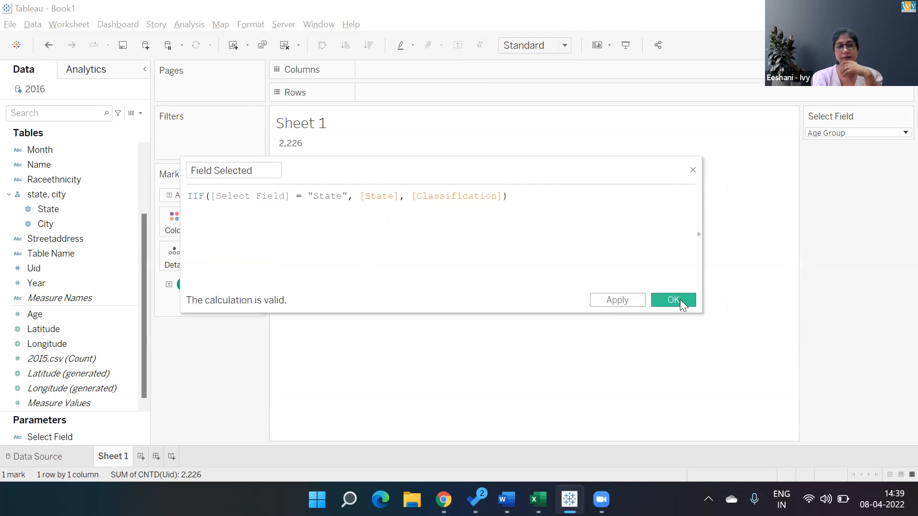
click(680, 299)
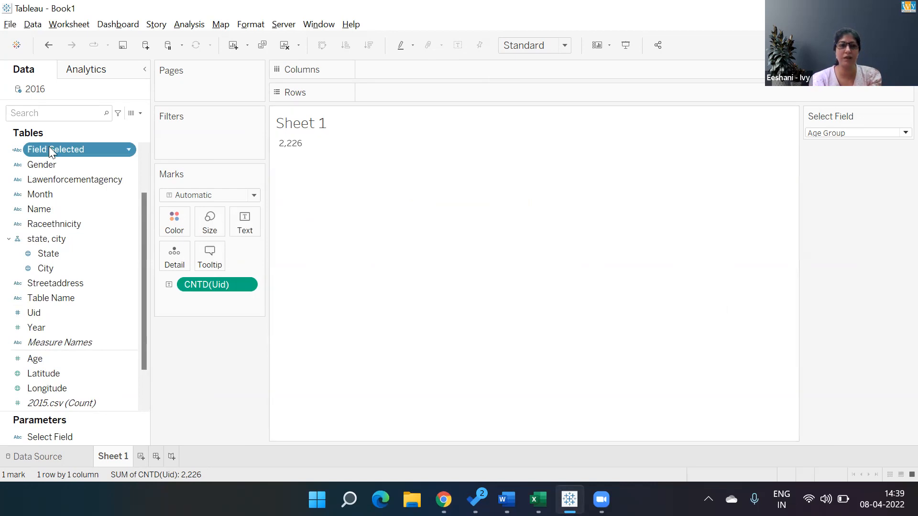
- Chart the distinct count of Uid by Field Selected in rows as horizontal bars sorted in descending order
drag(70, 150, 455, 94)
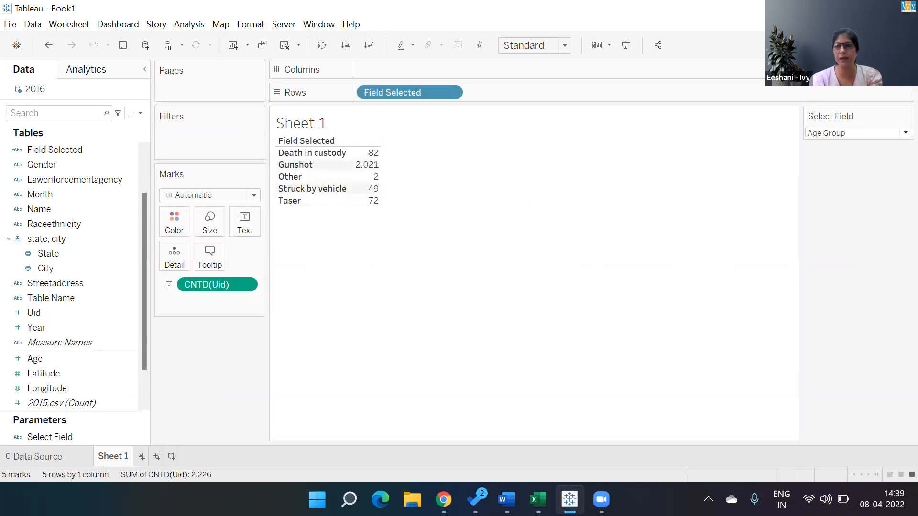
click(837, 52)
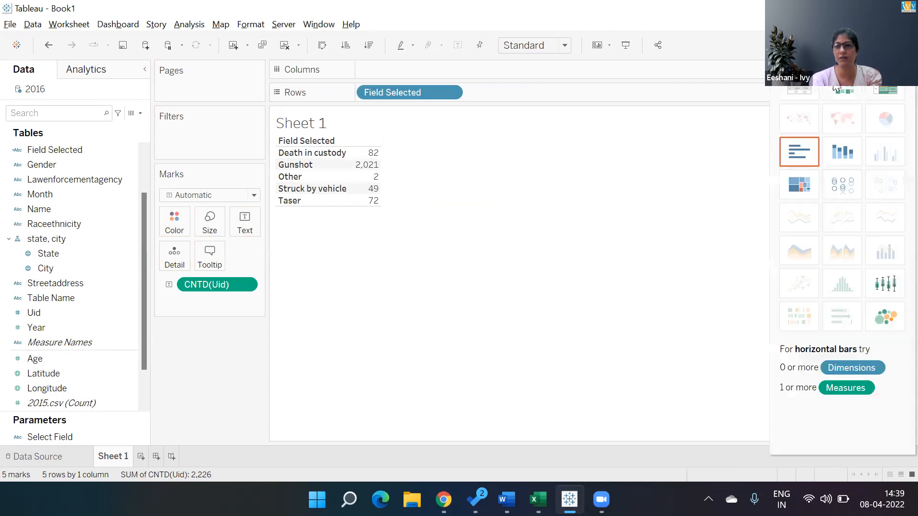
click(796, 152)
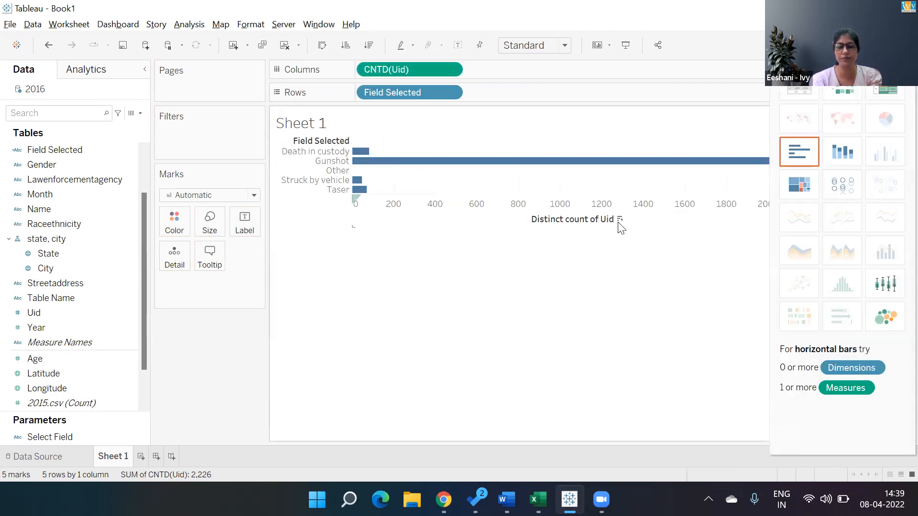
click(618, 222)
click(620, 218)
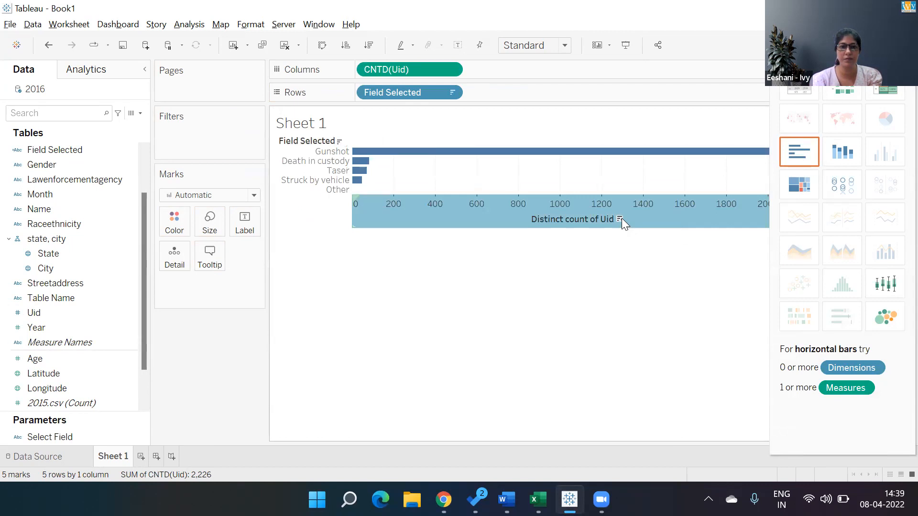
- Remove Age Group from the Select Field parameter's list of values, and collapse the chart type suggestions
right_click(66, 437)
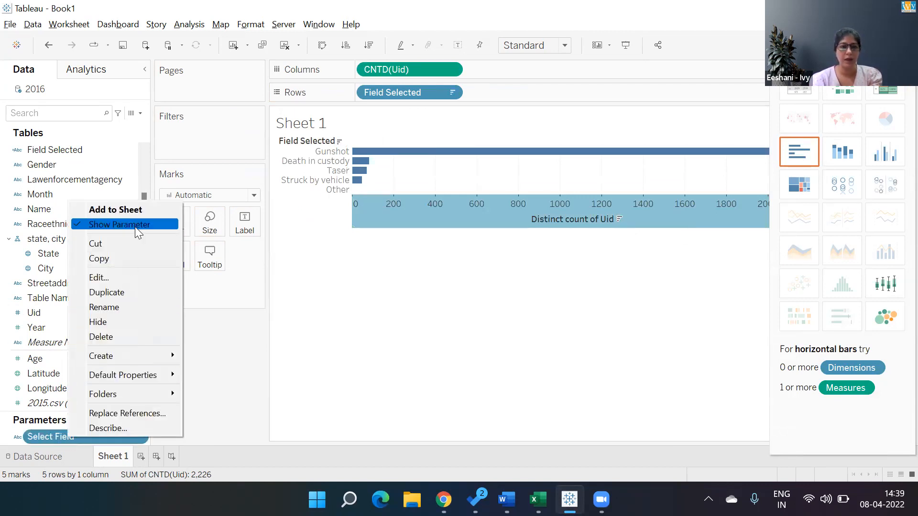
click(129, 280)
click(366, 288)
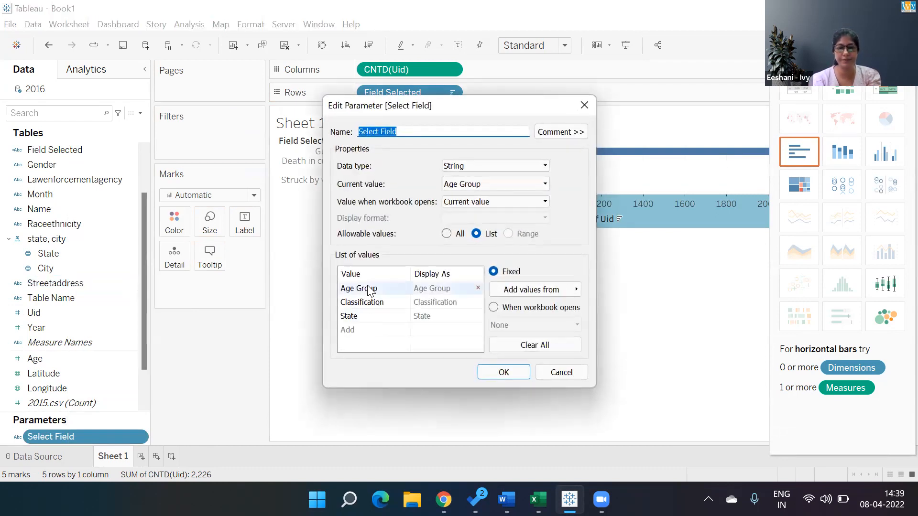
click(477, 288)
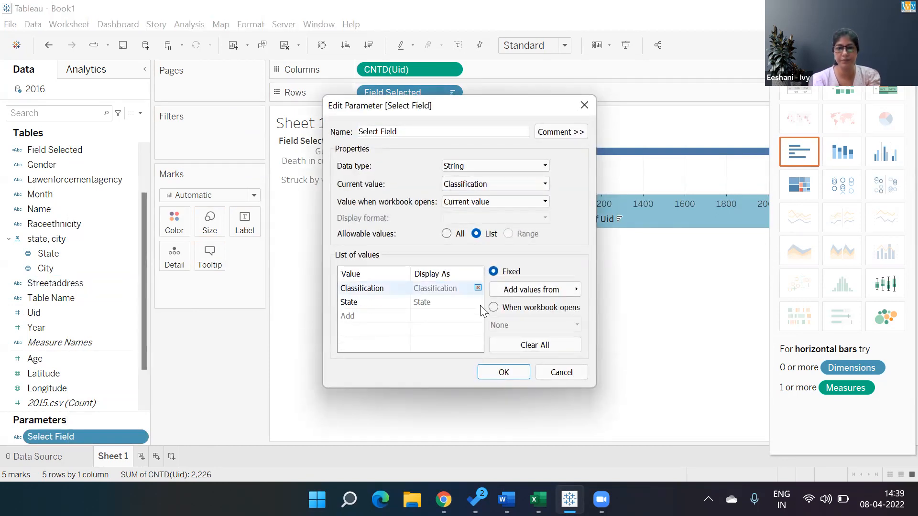
click(498, 374)
click(885, 46)
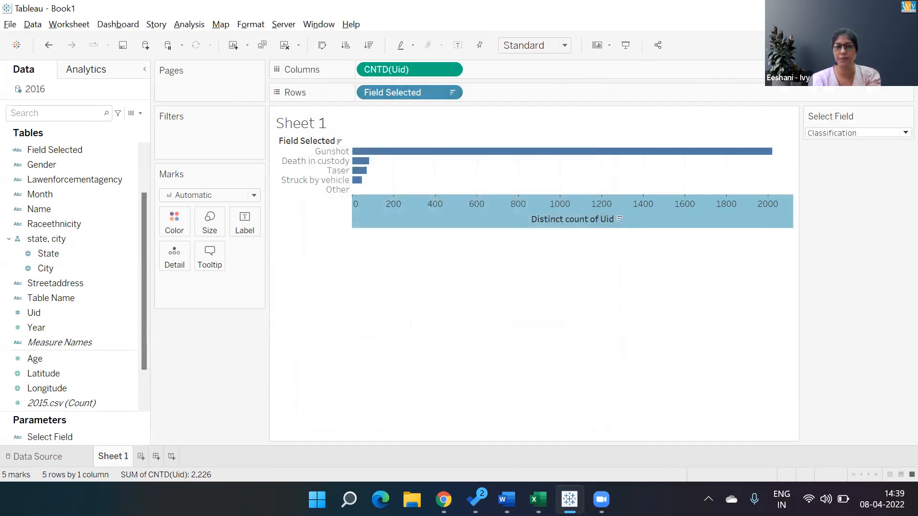
- Set the Select Field parameter to State and show mark labels on the bars
click(879, 136)
click(870, 156)
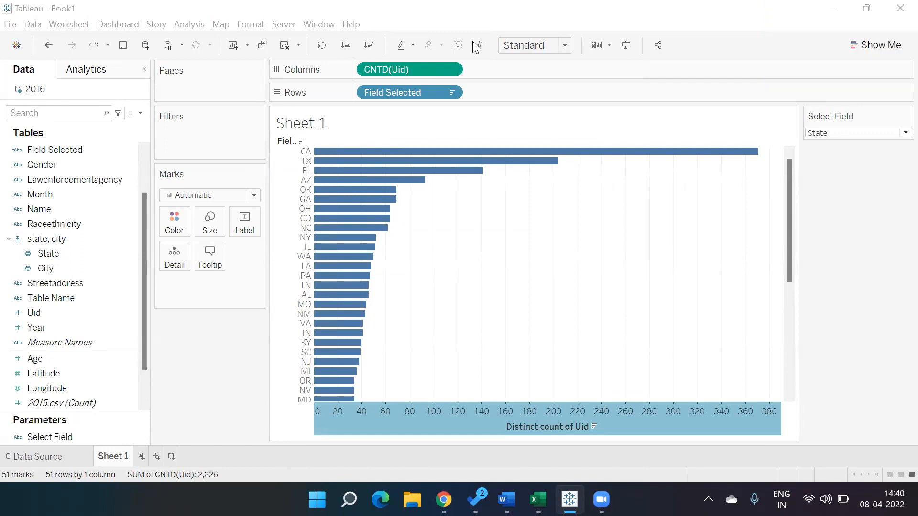
click(455, 48)
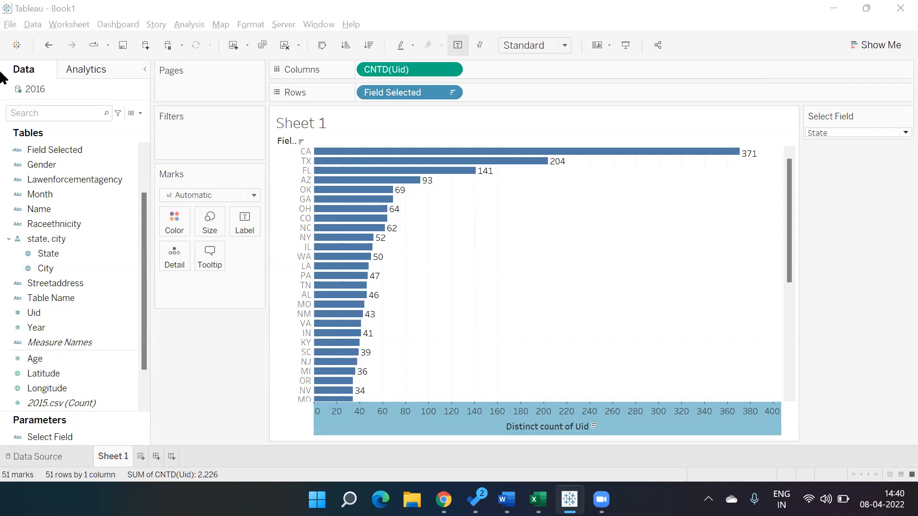
- Open the Field Selected calculation for review, and rename Sheet 1 as Q2
right_click(125, 149)
click(150, 222)
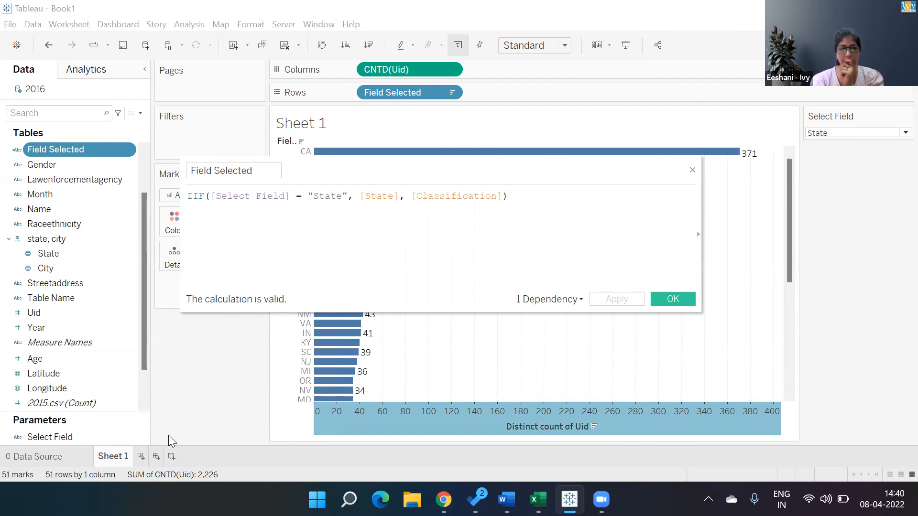
double_click(123, 457)
text(Q)
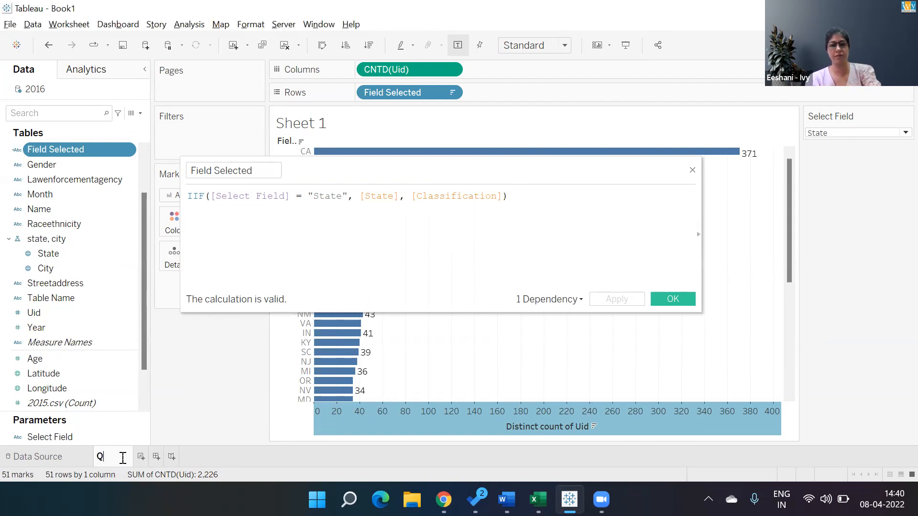
text(2)
click(196, 427)
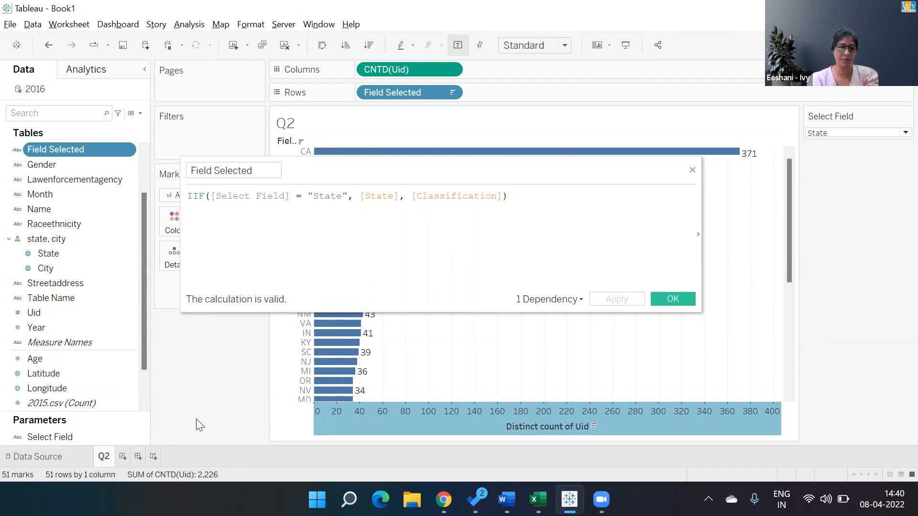
- Add a new worksheet named "Q2- Age Group" and close the Field Selected calculation
click(122, 457)
double_click(124, 457)
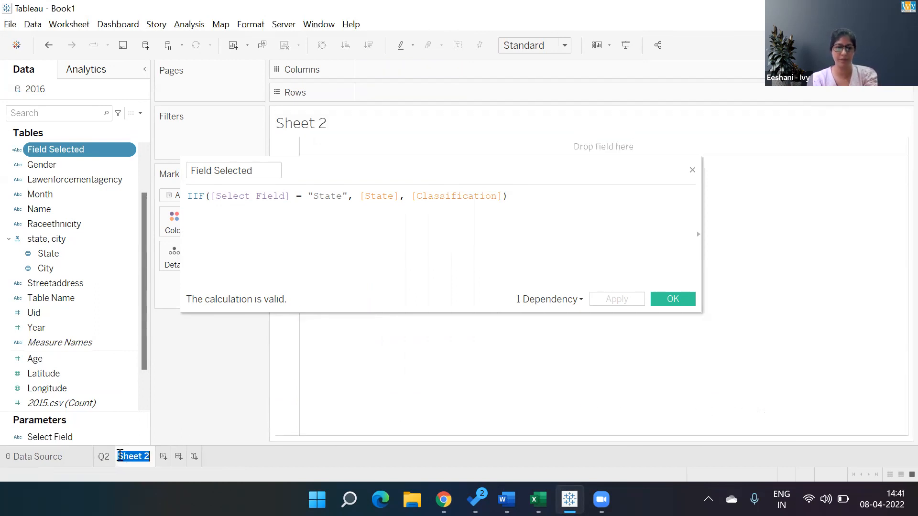
text(Q2- Age Groy)
key(BackSpace)
text(up)
key(Return)
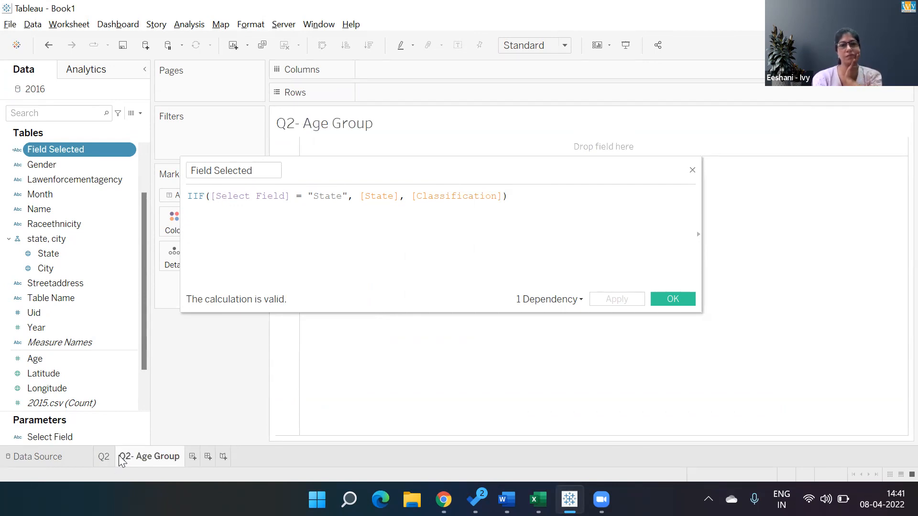
click(671, 299)
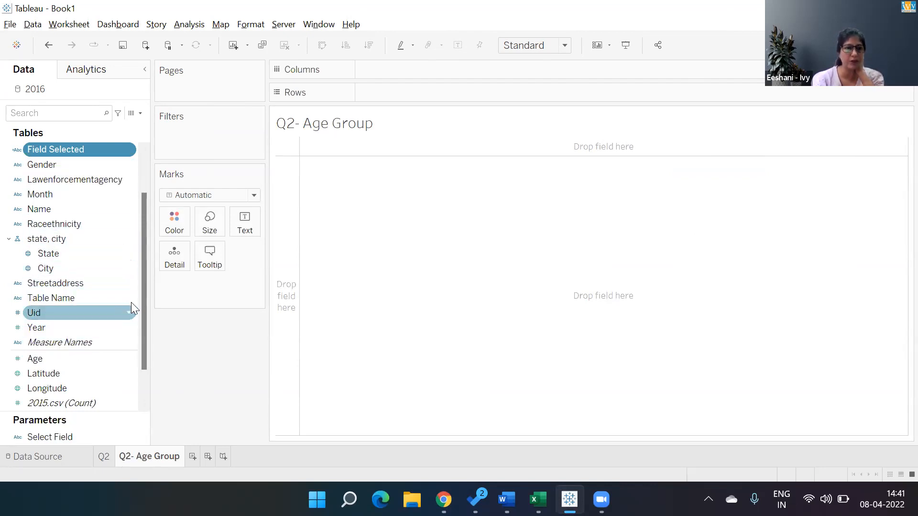
- Place Age Group and Uid in rows on the new sheet, aggregating Uid as Count (Distinct)
drag(142, 302, 146, 206)
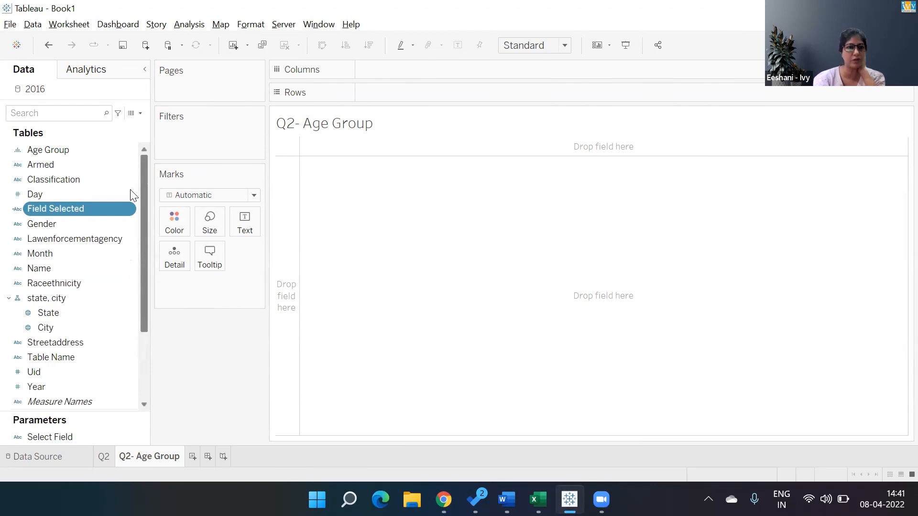
double_click(65, 151)
double_click(69, 371)
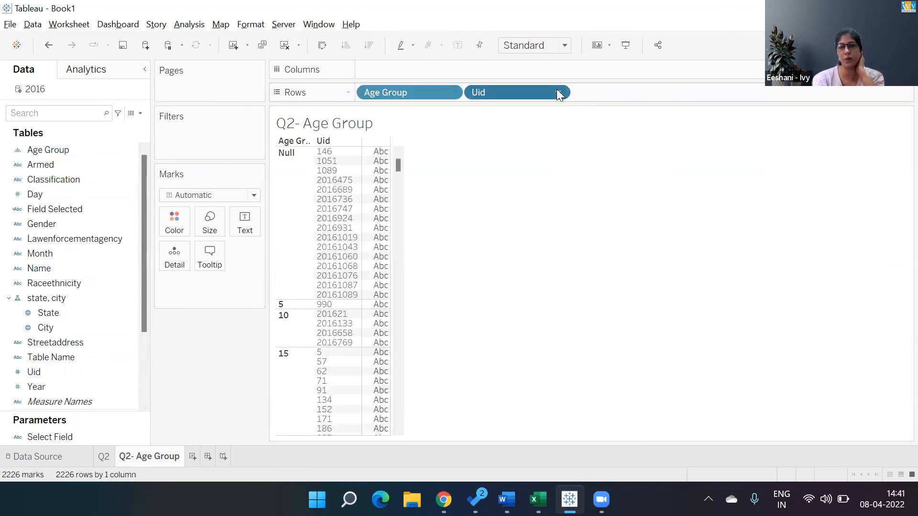
click(558, 92)
mouse_move(523, 289)
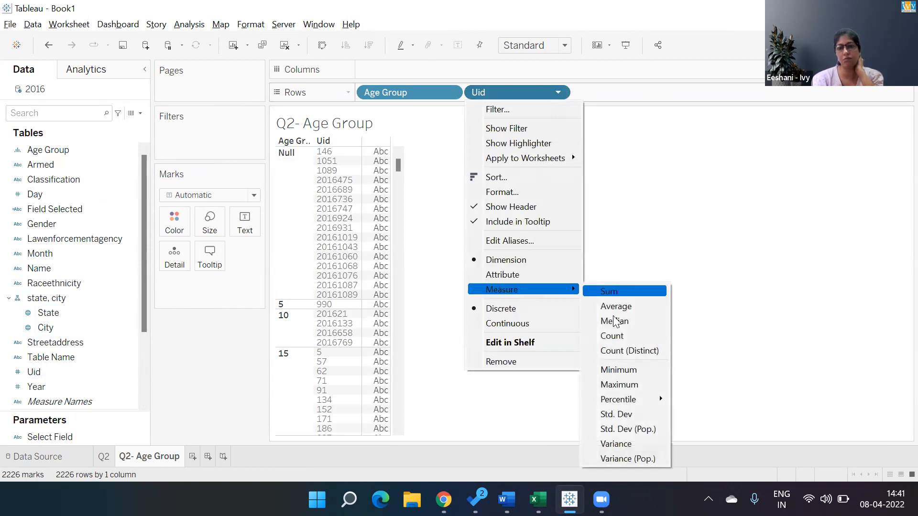
click(615, 351)
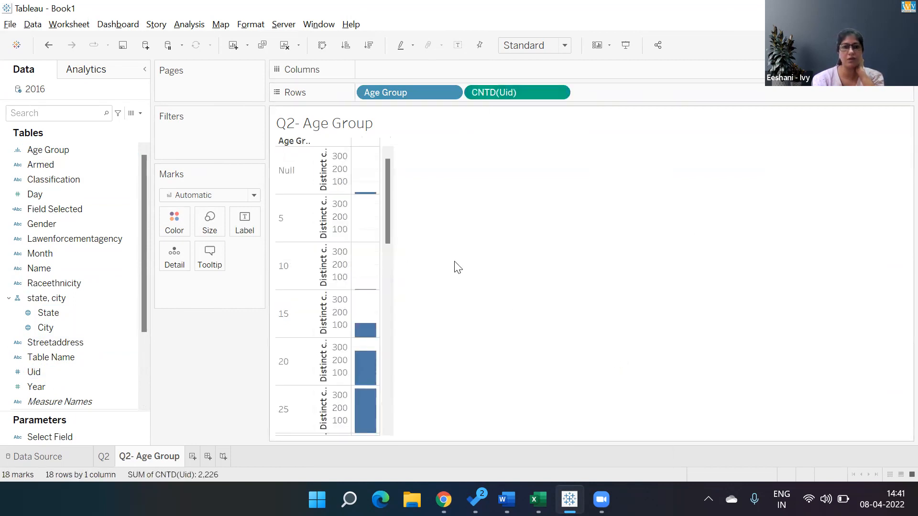
- Convert the age group view to horizontal bars, swap its rows and columns, and show mark labels
click(887, 45)
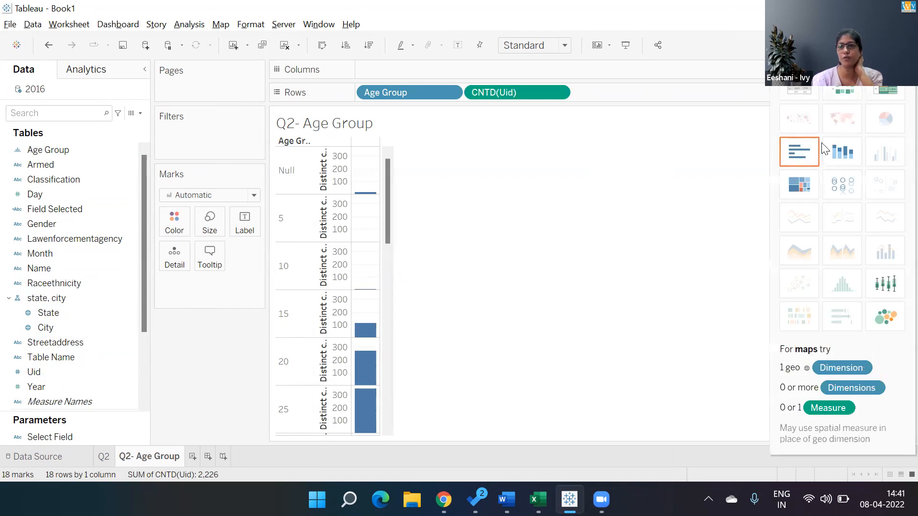
click(791, 156)
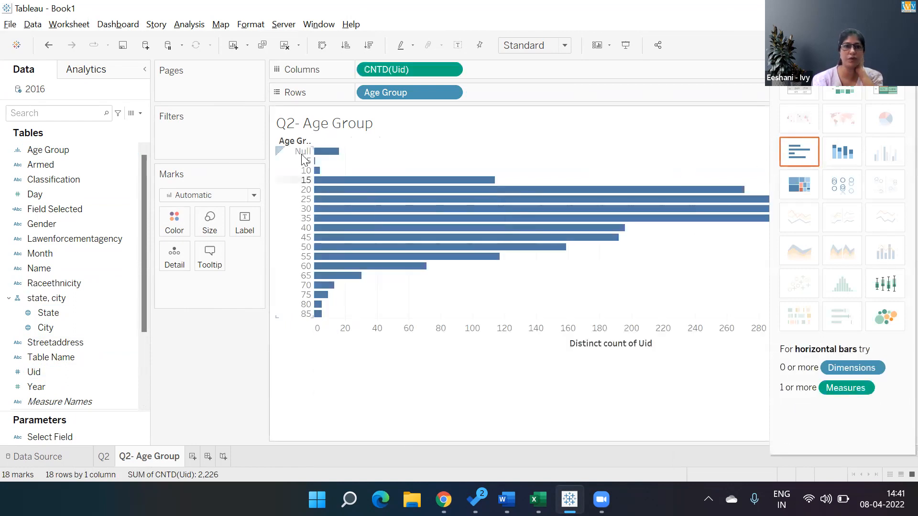
click(323, 45)
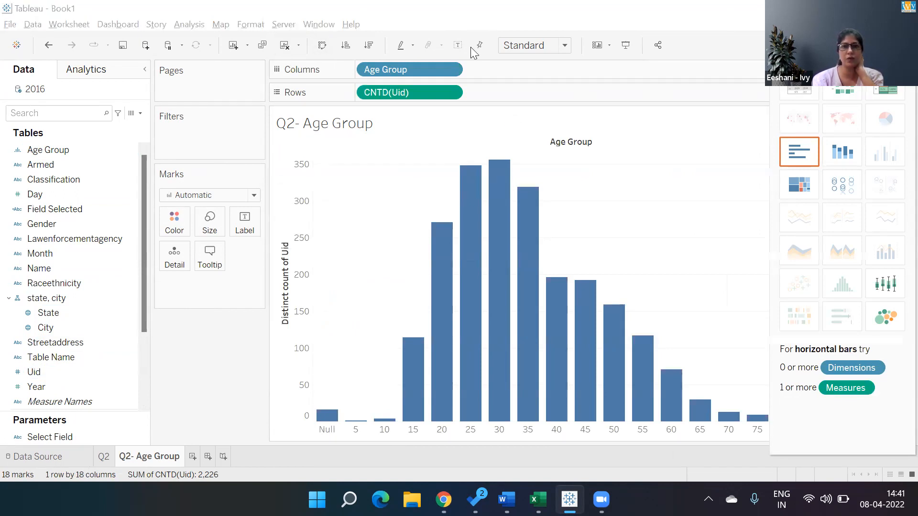
click(457, 45)
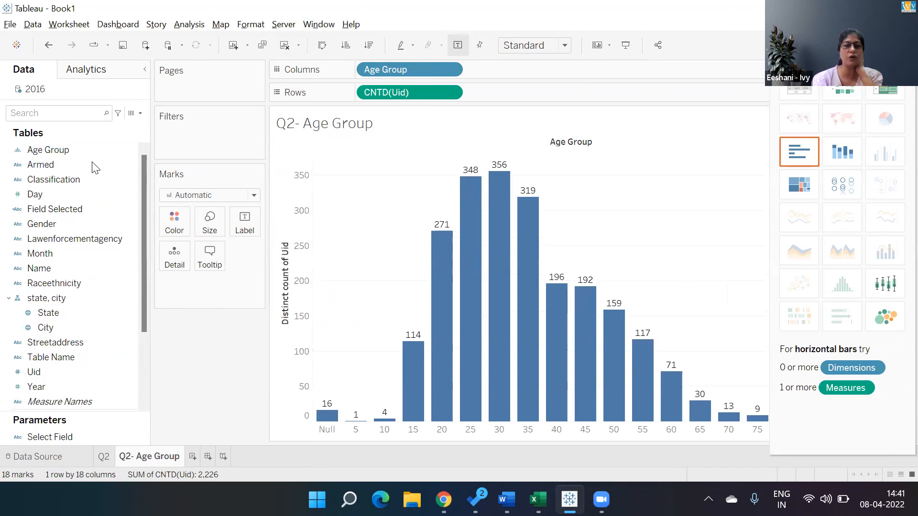
- Return to the Q2 sheet, collapse the chart type suggestions, and set the Select Field parameter to Classification
click(104, 456)
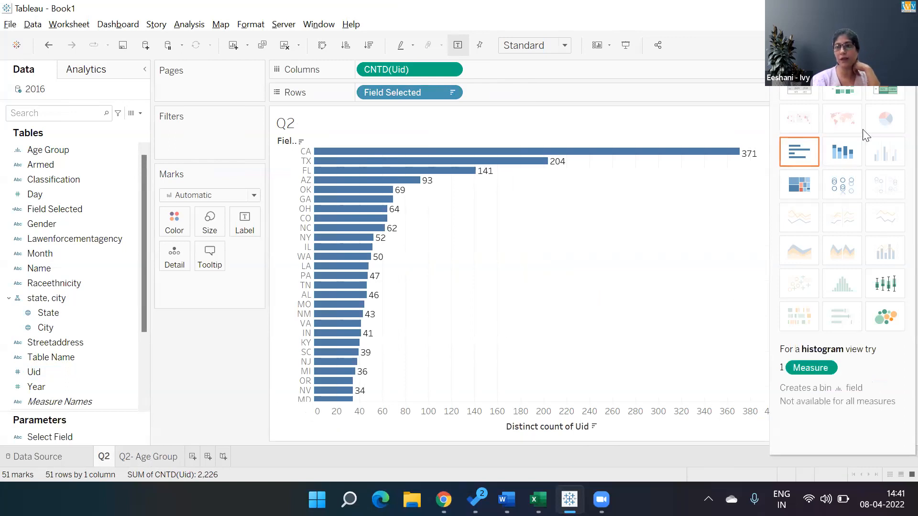
key(ctrl+1)
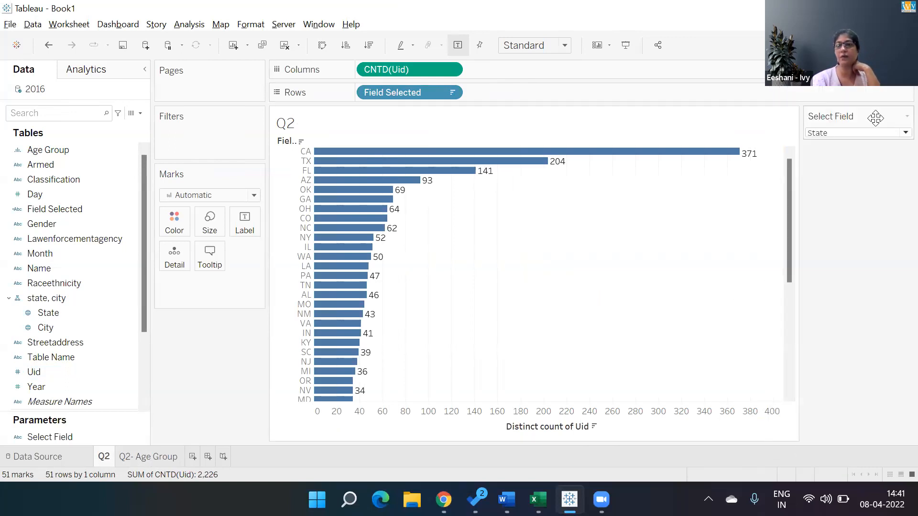
click(886, 132)
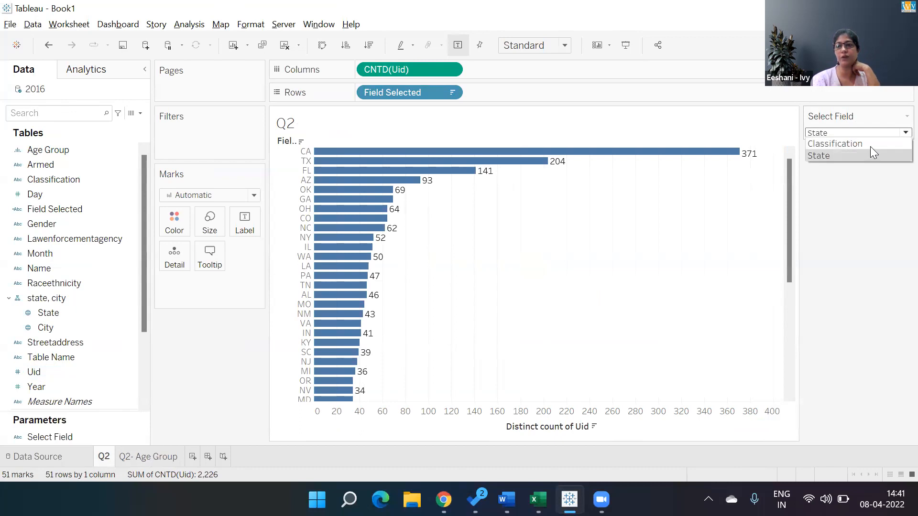
click(870, 145)
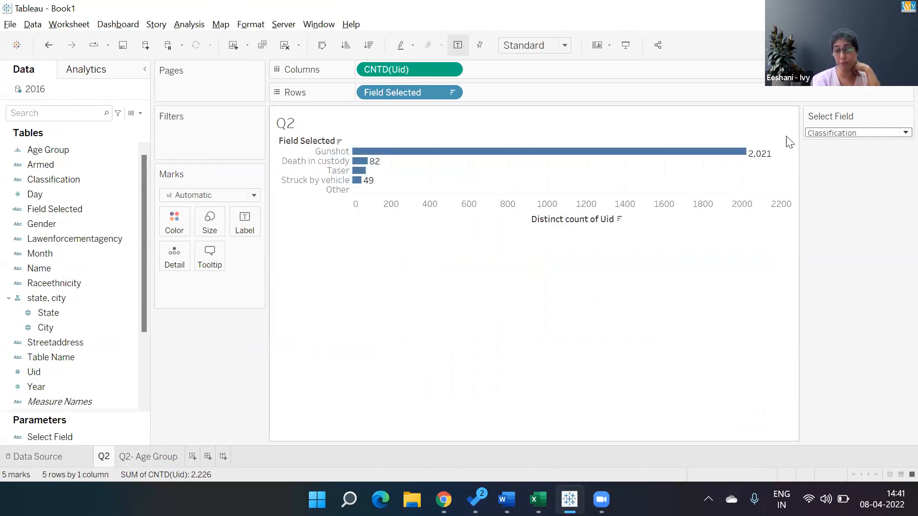
mouse_move(760, 159)
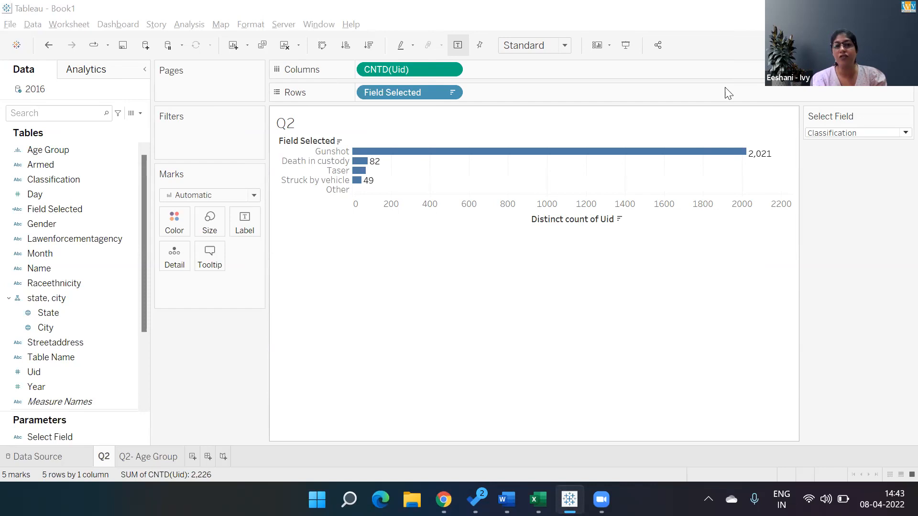
- Apply the Percent of Total quick table calculation to the distinct count of Uid in columns
click(451, 71)
mouse_move(417, 306)
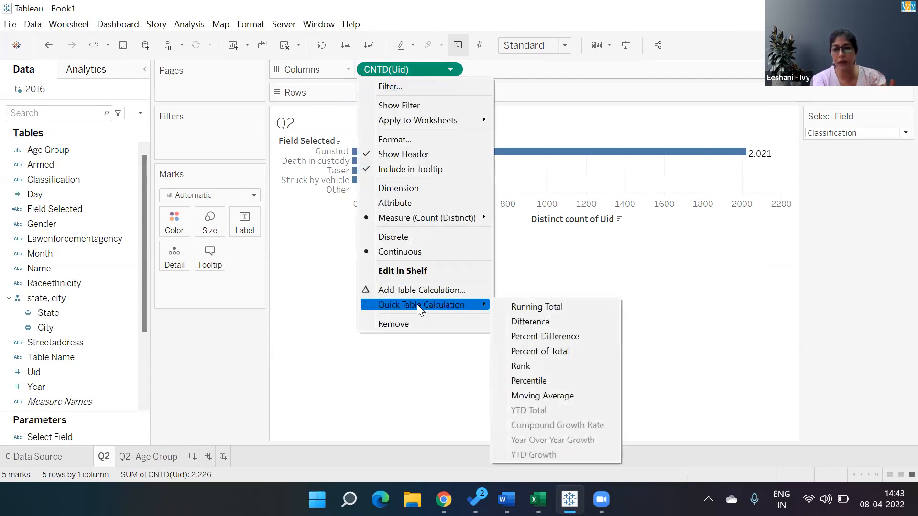
click(530, 350)
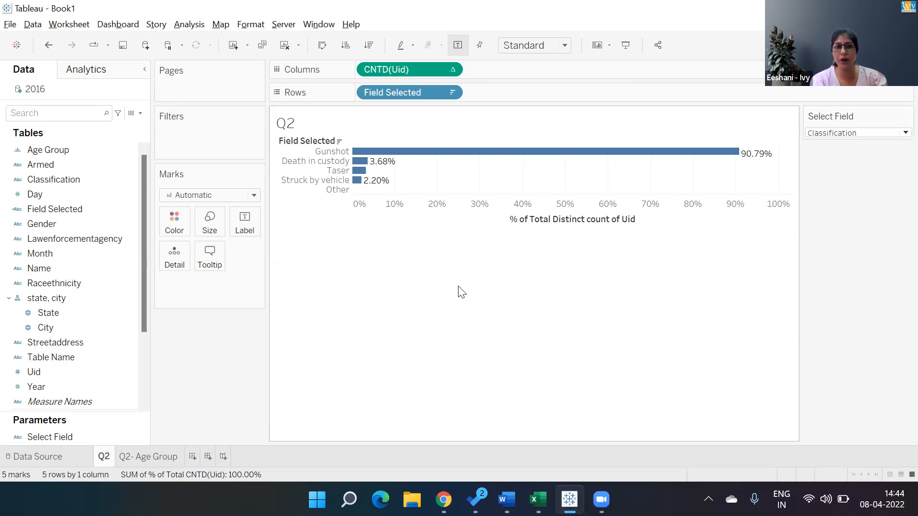
double_click(384, 126)
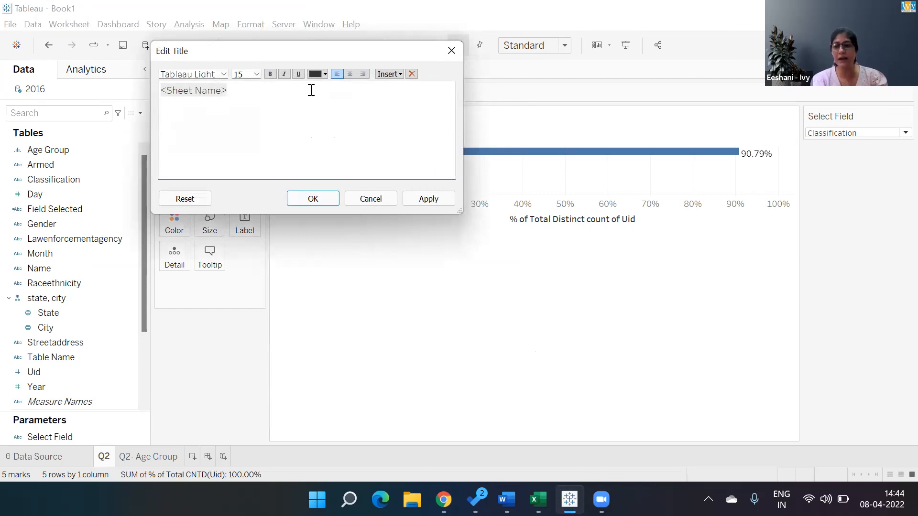
text(Guns)
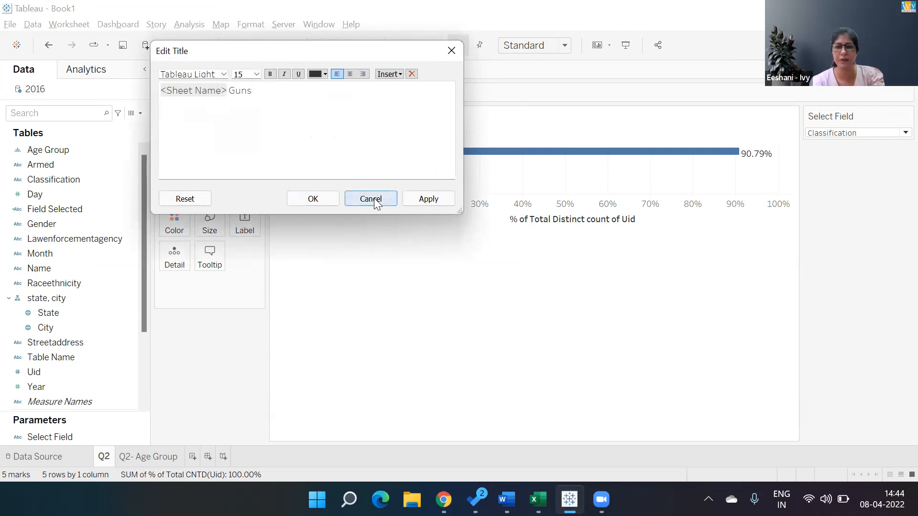
click(371, 199)
- Clear the table calculation on the distinct count of Uid and reapply Percent of Total
click(450, 71)
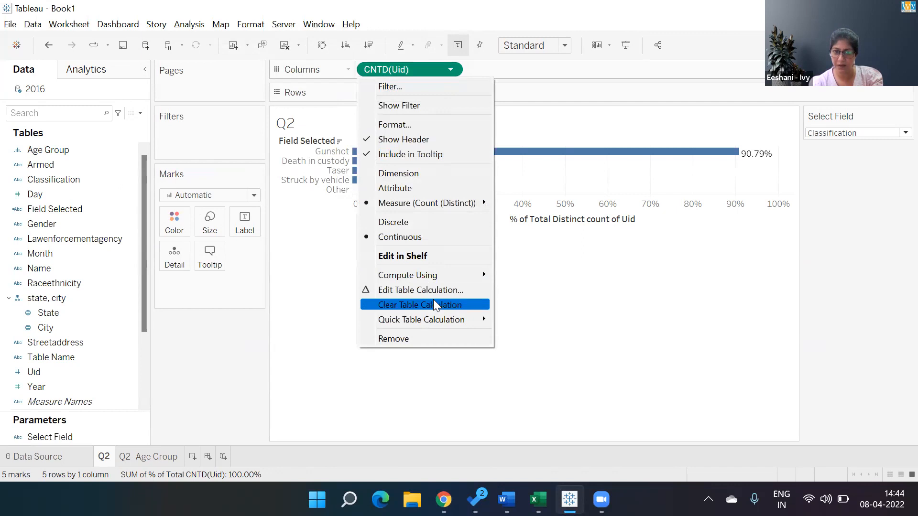
click(433, 306)
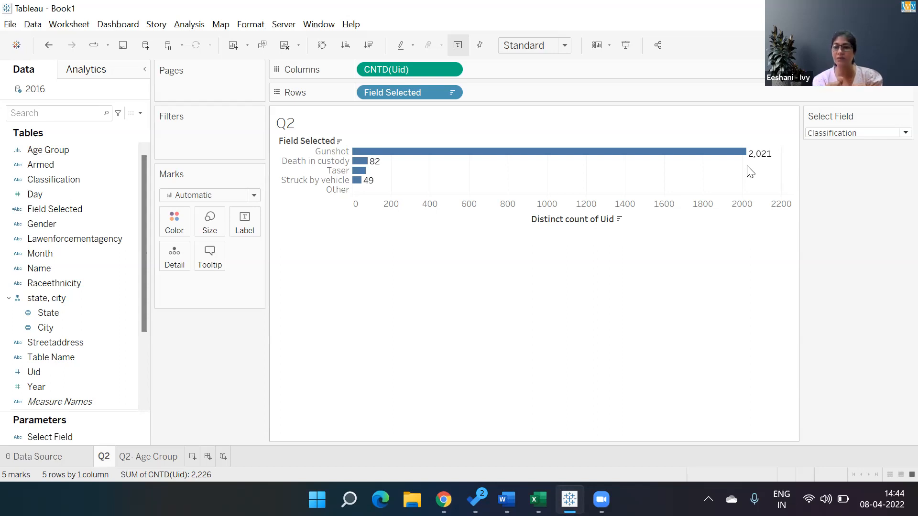
click(440, 76)
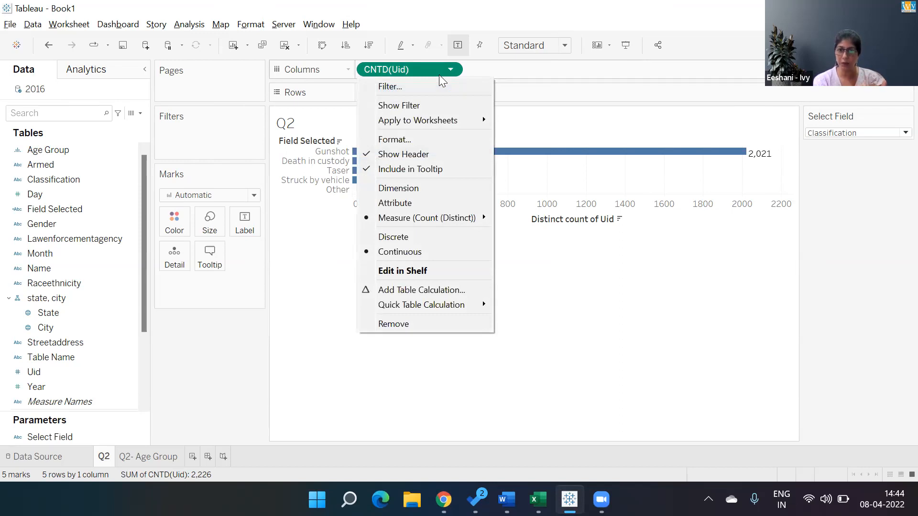
mouse_move(389, 312)
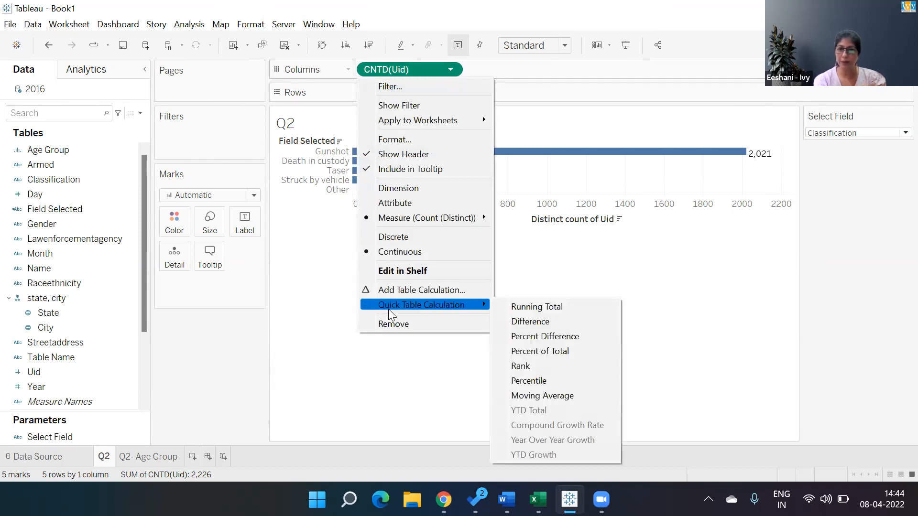
click(527, 354)
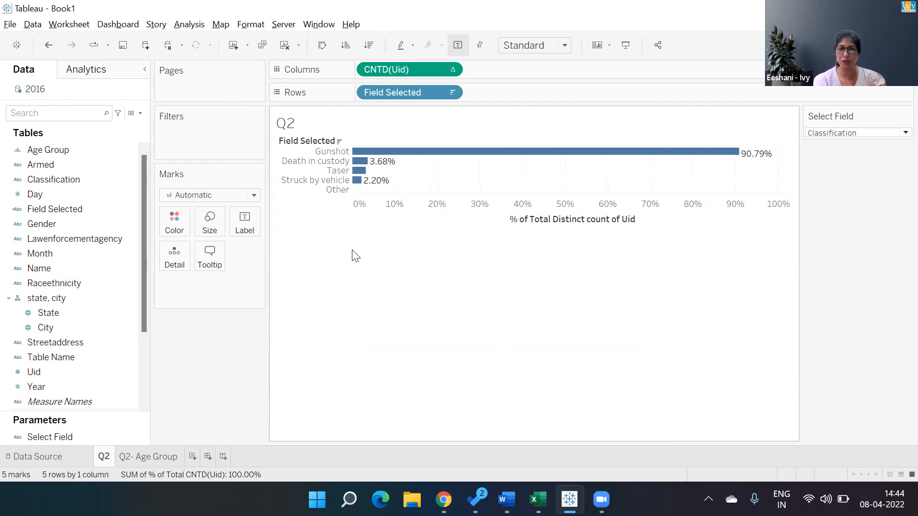
- Extend the Q2 sheet's title after the sheet name with "- Gunshot is 91% of all measures"
double_click(368, 128)
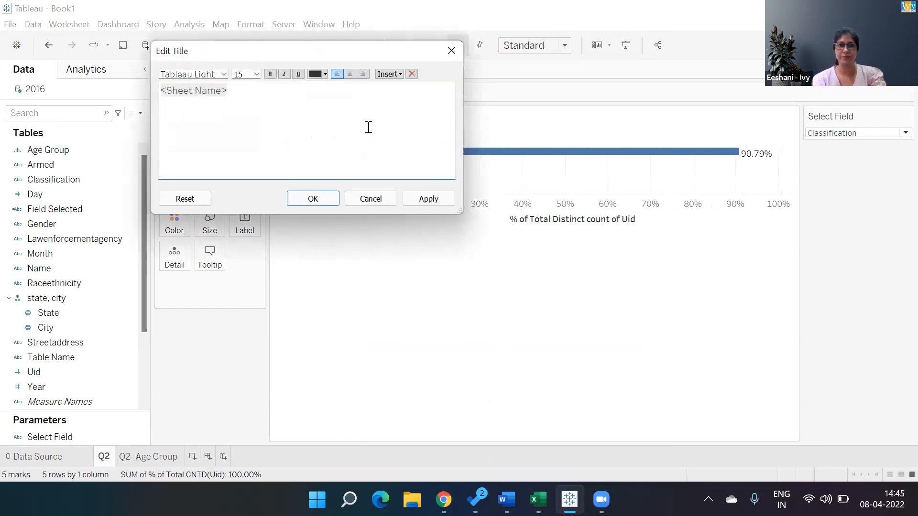
key(ctrl+a)
text(- Gunshot)
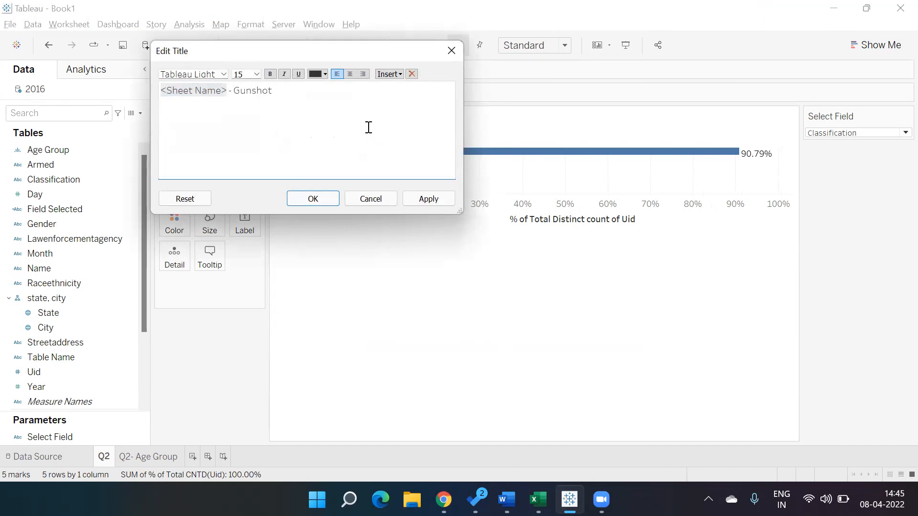
text( is 91)
text(of all measures)
click(323, 197)
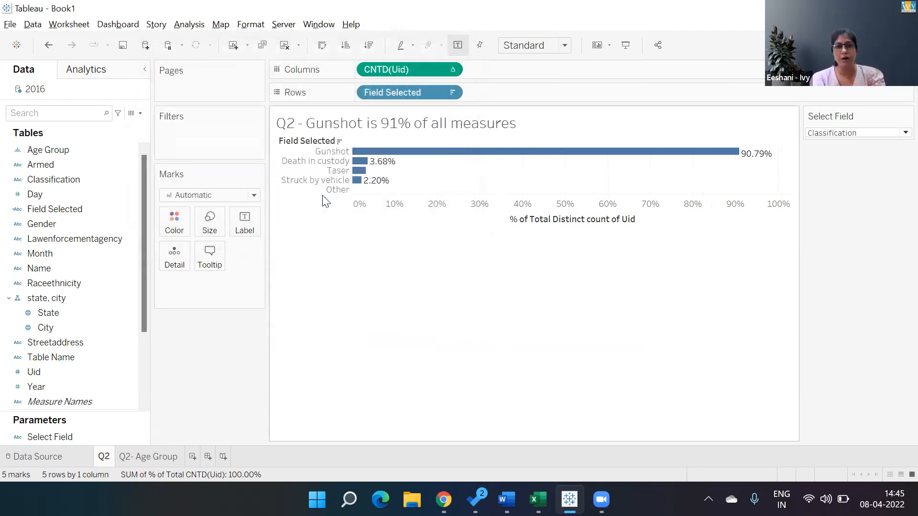
- Set the Select Field parameter to State on the Q2 sheet
click(853, 132)
click(844, 161)
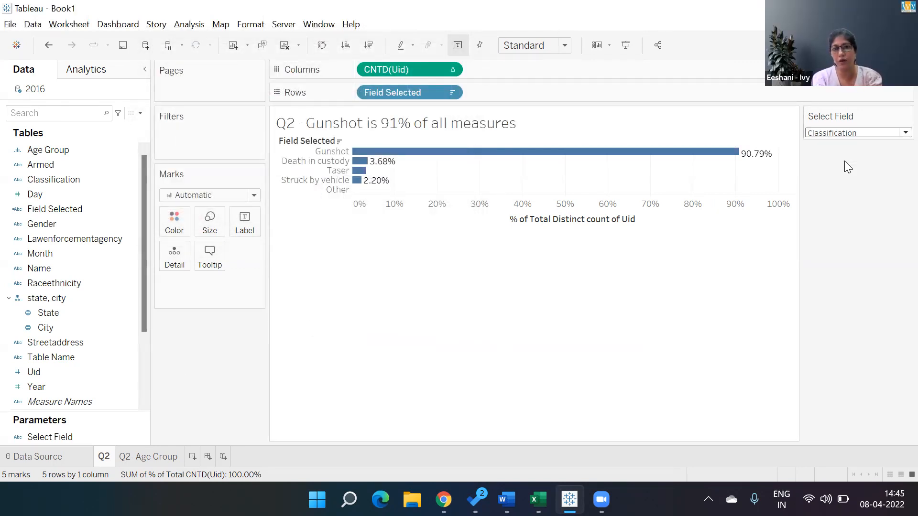
click(839, 134)
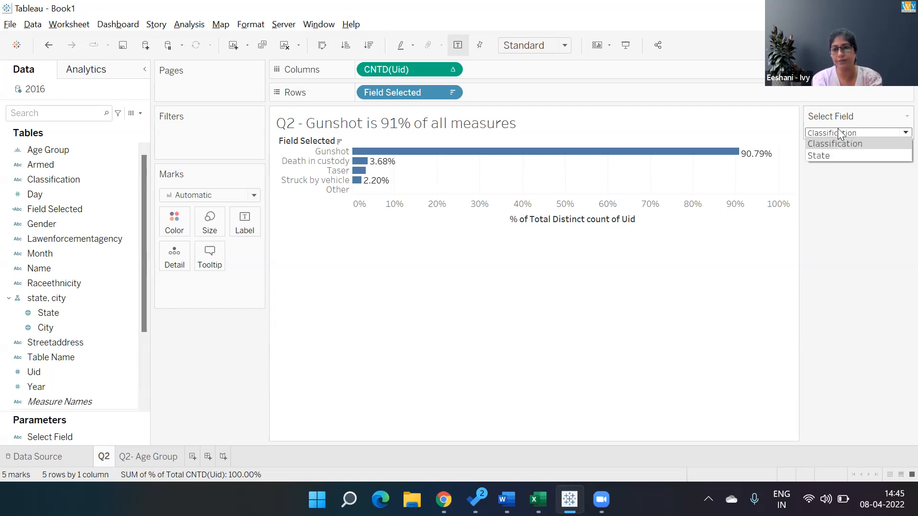
click(824, 155)
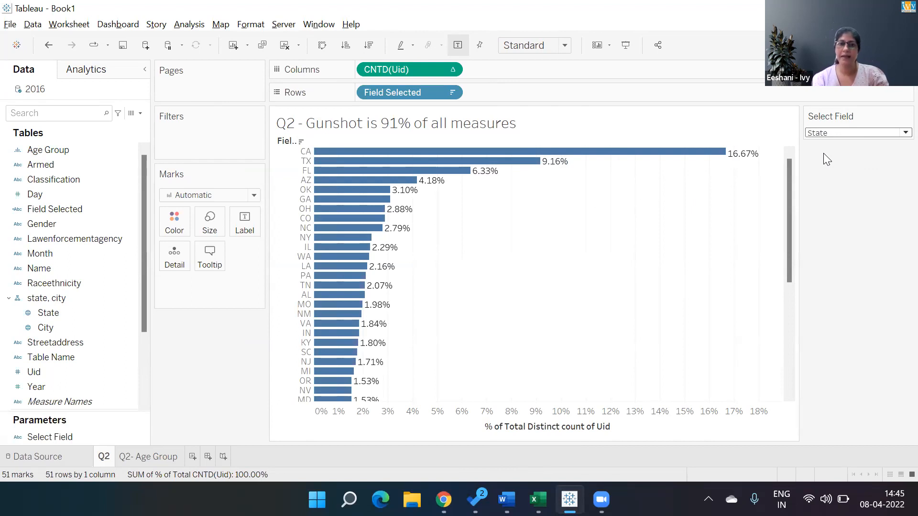
- Edit the Q2 sheet's title, replacing the word "measures" with "methods"
double_click(443, 130)
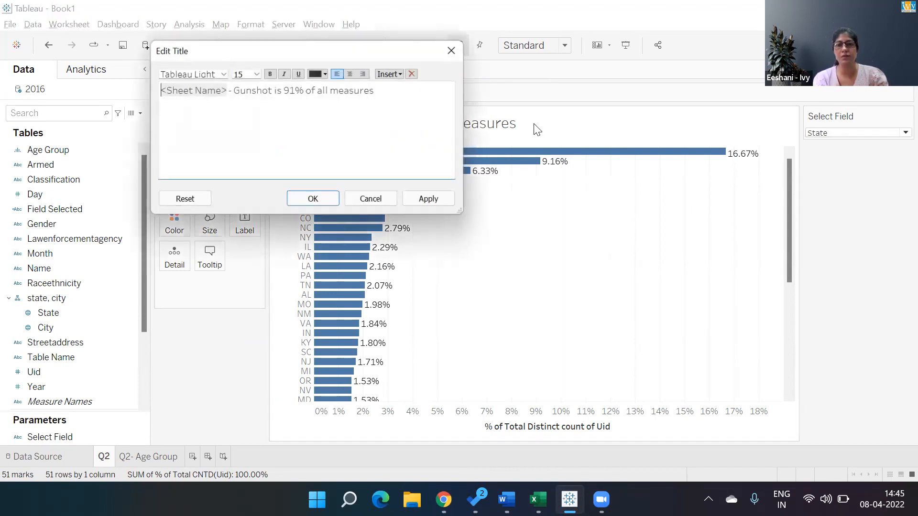
key(BackSpace)
key(BackSpace)
key(BackSpace)
key(BackSpace)
key(BackSpace)
key(BackSpace)
text(thid)
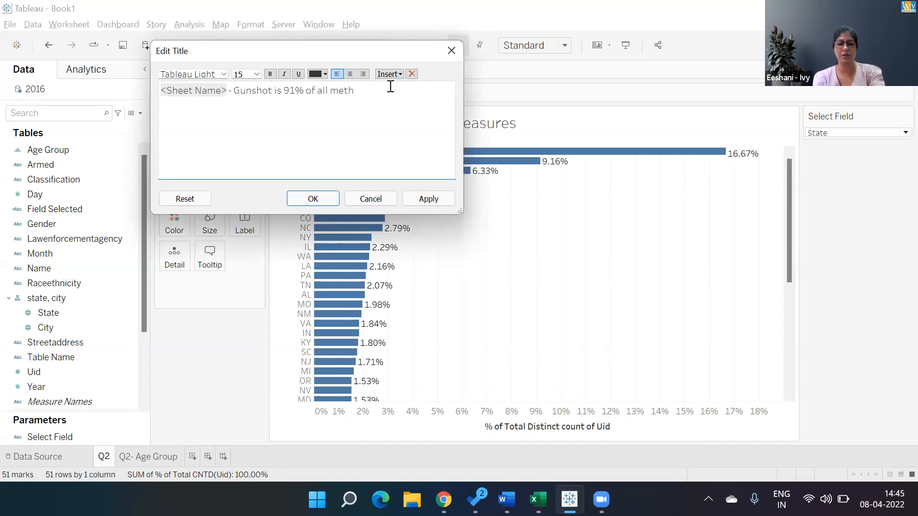
key(BackSpace)
key(BackSpace)
text(ods)
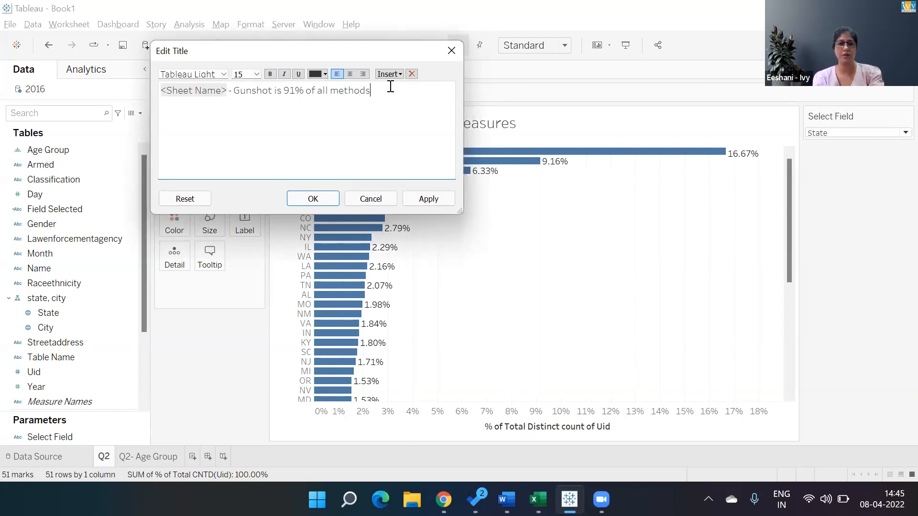
- Add a second line to the Q2 title reading "and California has about 17% of total encounters, which is the highest."
key(Return)
text(and California)
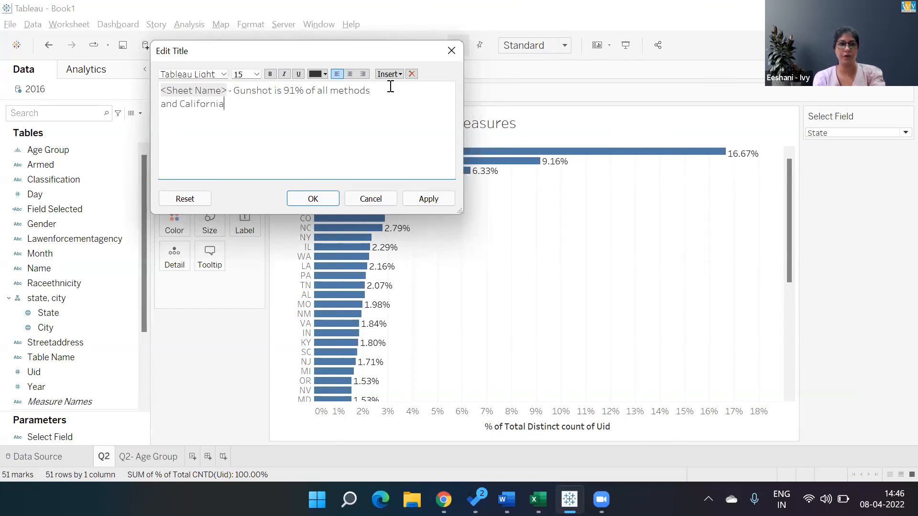
text( has abou)
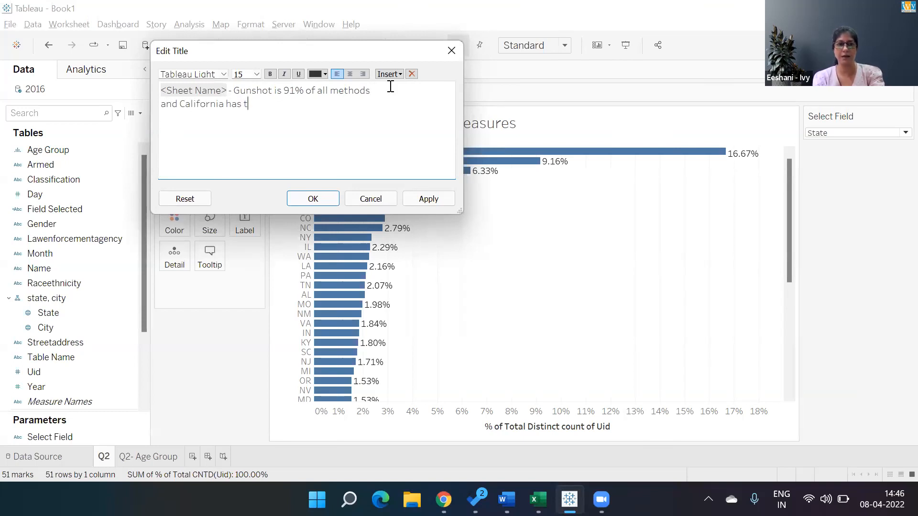
text(t 17)
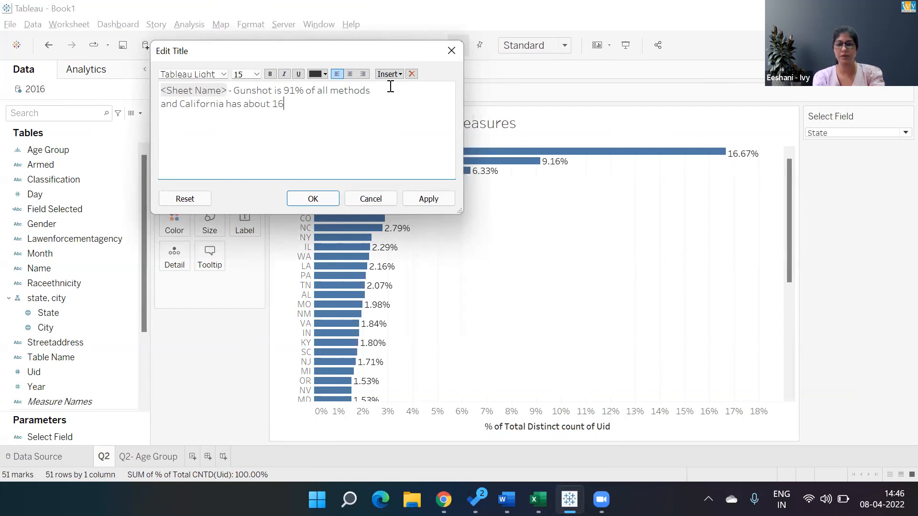
text(% )
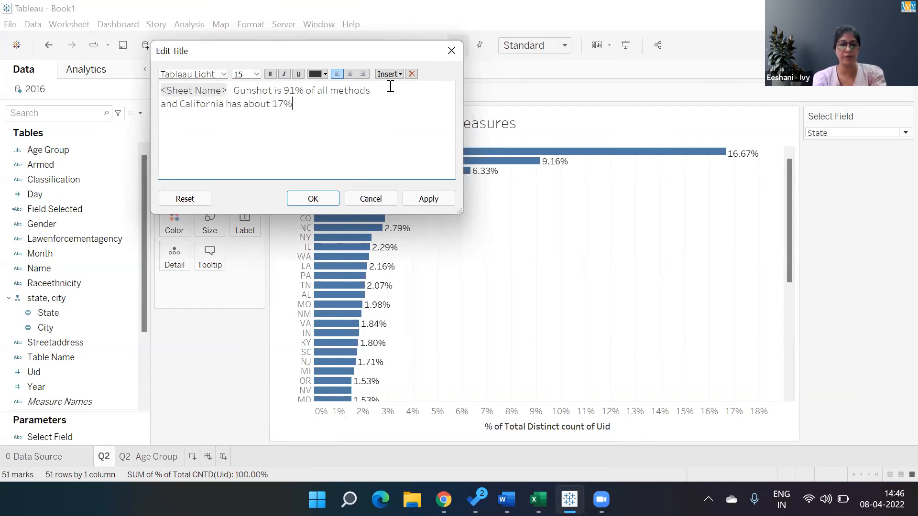
text(of total)
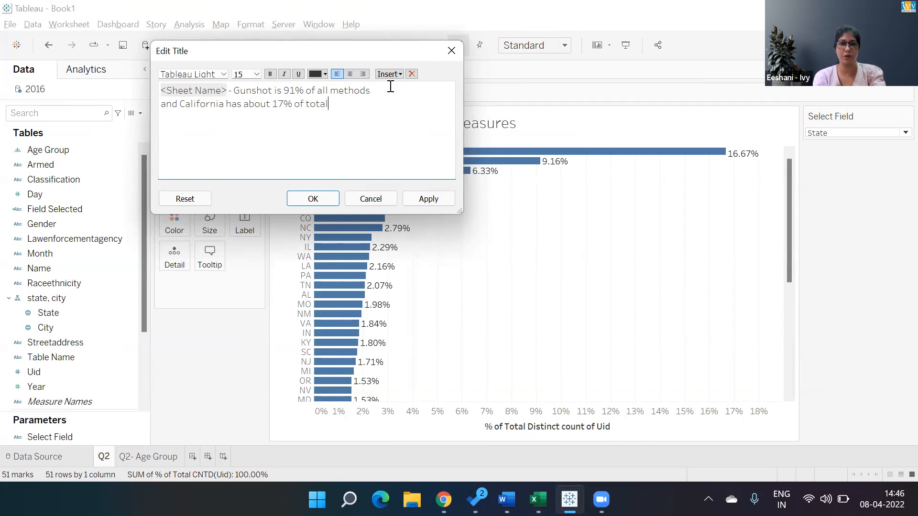
text( encounter)
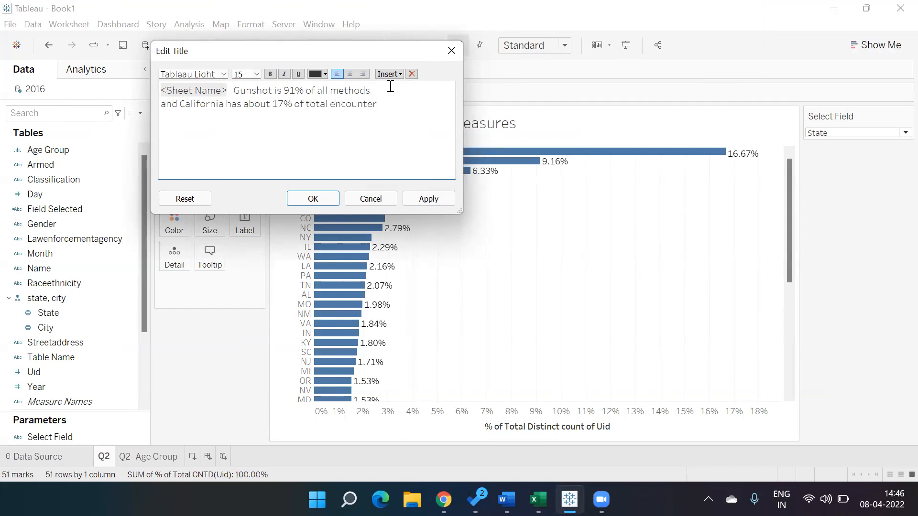
text(s, which is the highest)
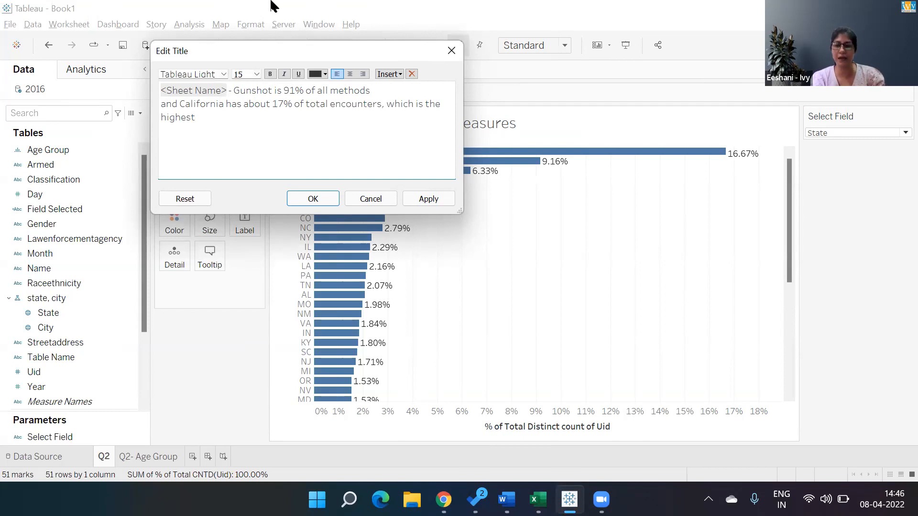
text(.)
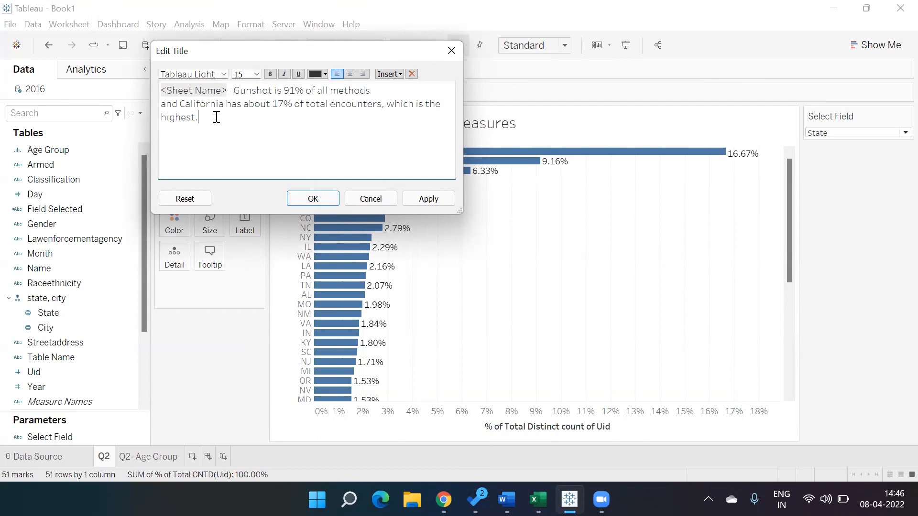
- Format the entire Q2 title text as bold and orange, and apply the title changes
key(ctrl+a)
click(269, 74)
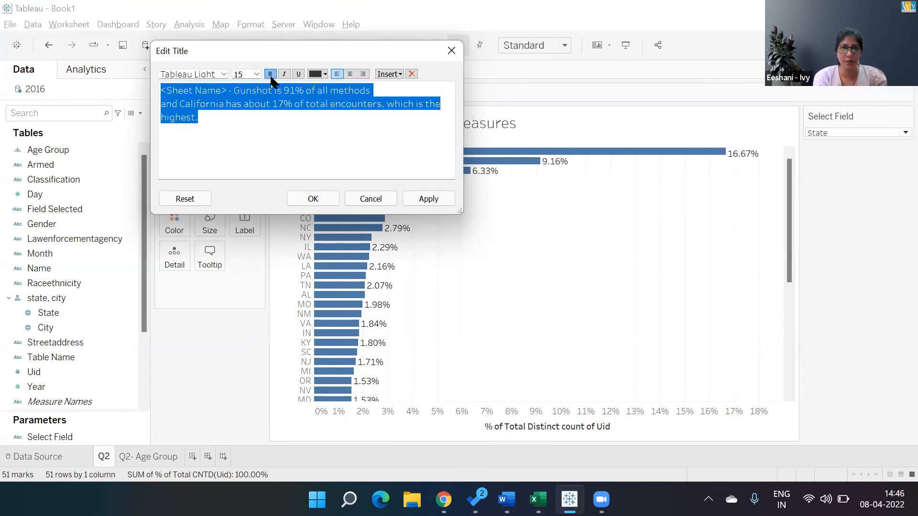
click(324, 74)
click(341, 82)
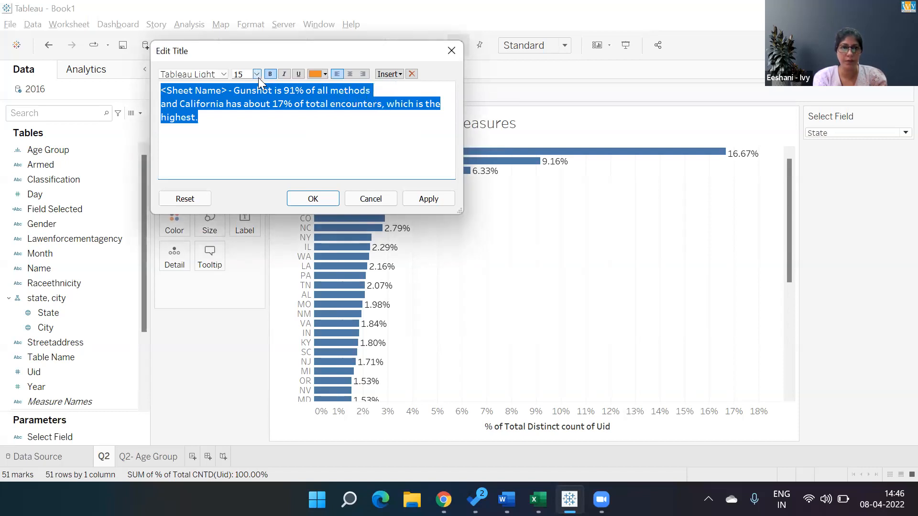
click(313, 198)
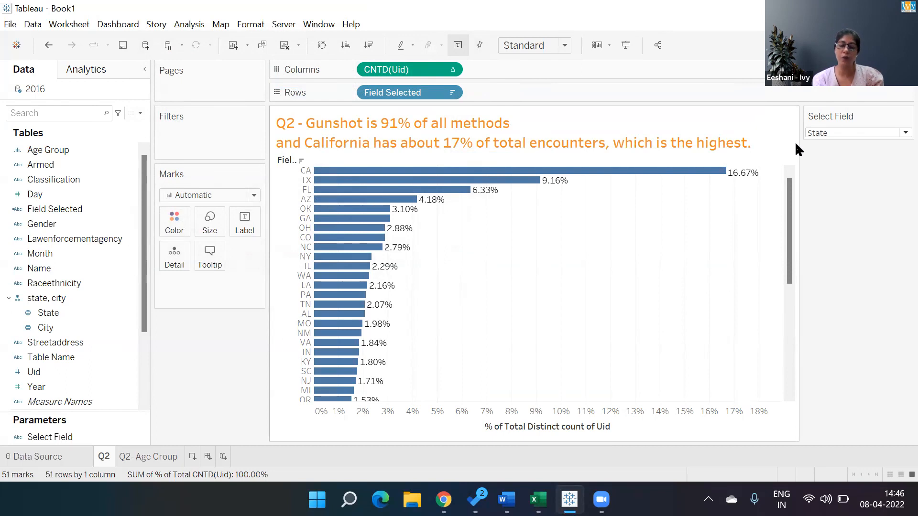
- On the Q2- Age Group sheet, extend the title after the sheet name with "- 25 to 40 age groups have highest number of encounters"
click(169, 457)
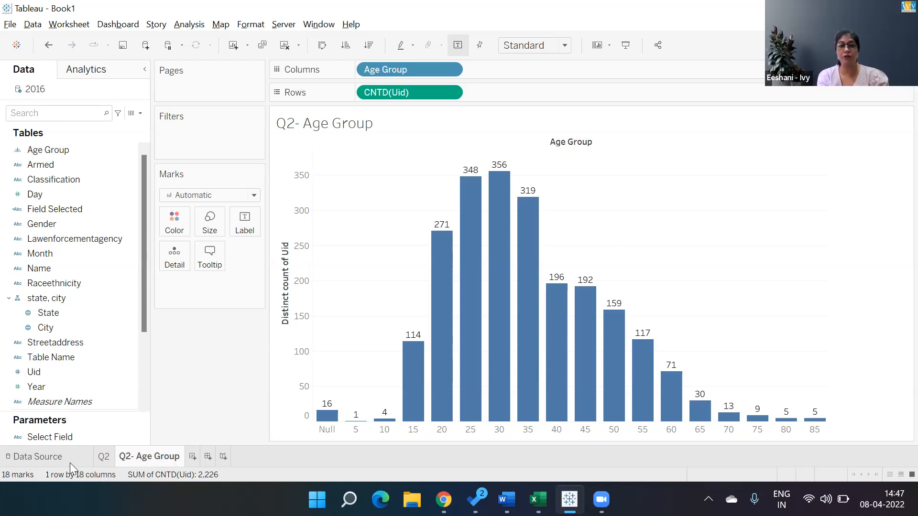
click(96, 461)
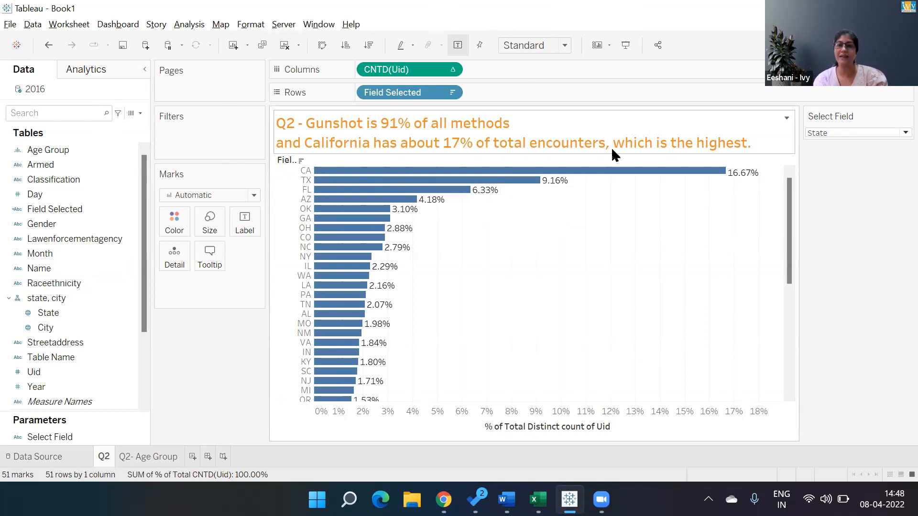
click(139, 457)
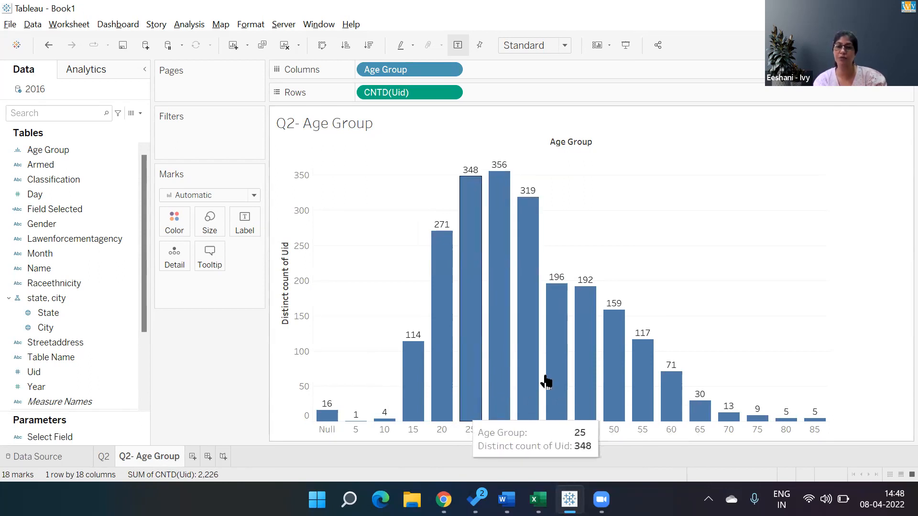
double_click(395, 128)
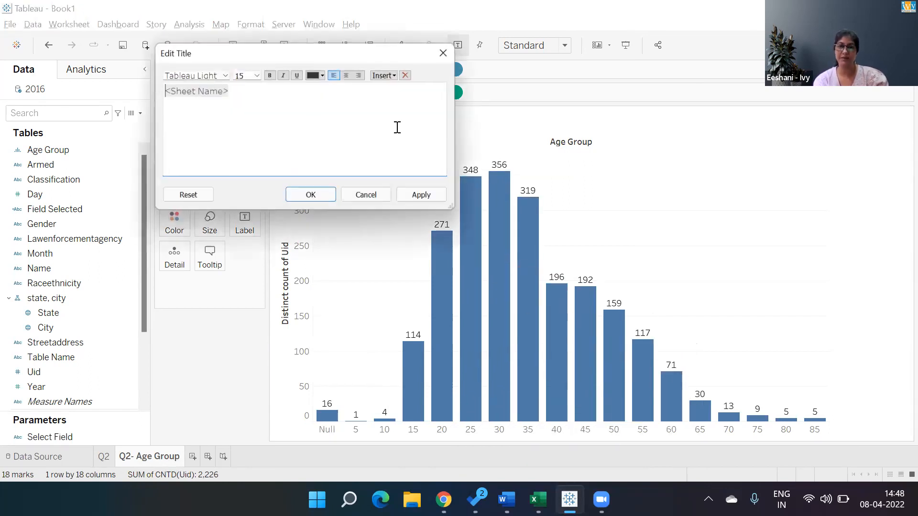
text(- 25 to)
text(40)
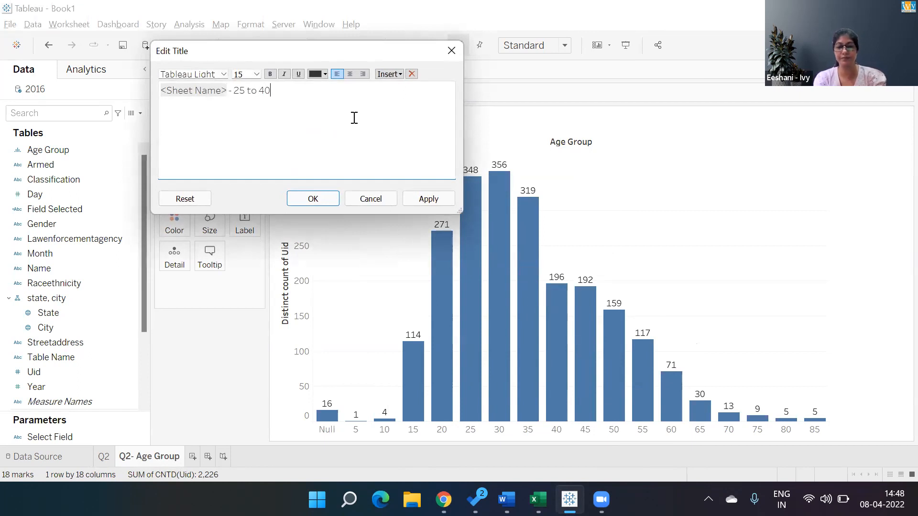
text( age groups have hi)
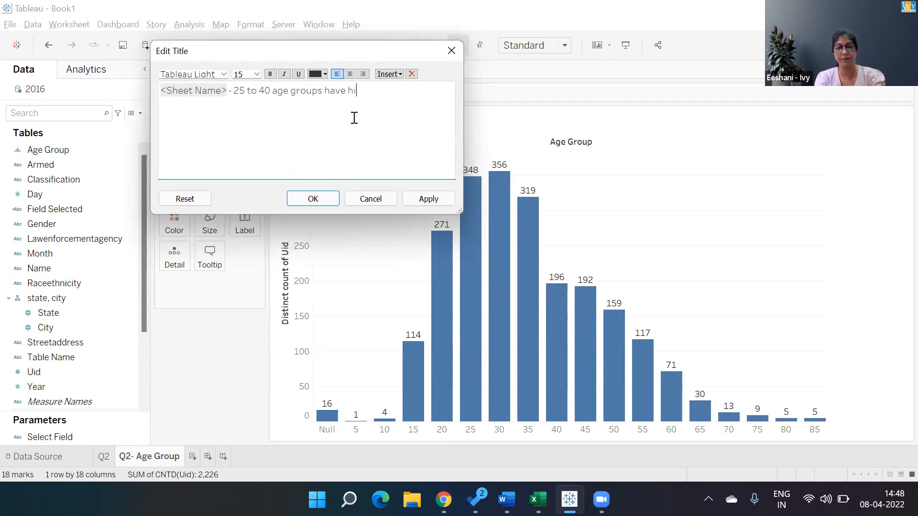
text(ghest number ofg)
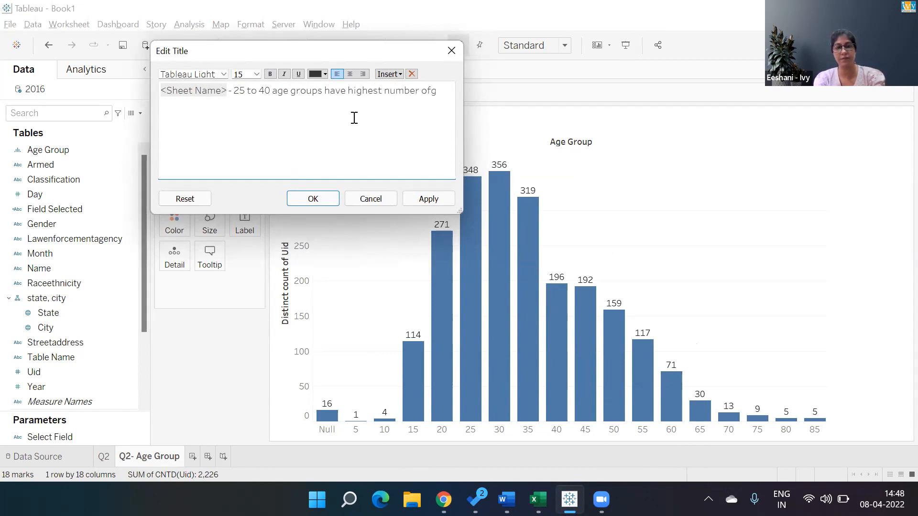
key(BackSpace)
text(en)
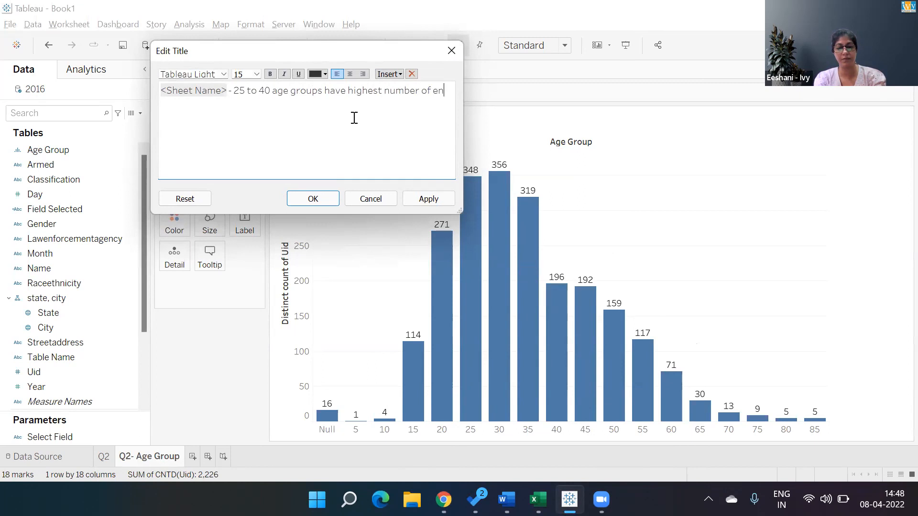
text(counters)
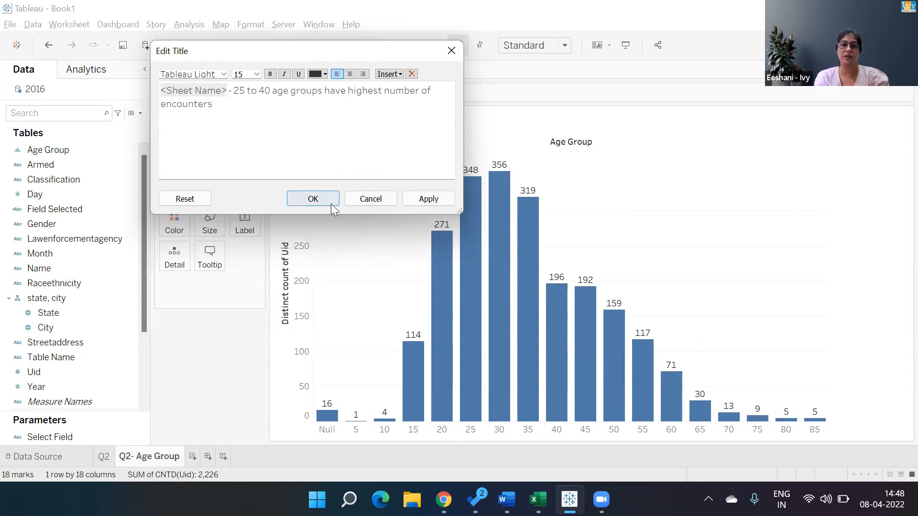
click(318, 201)
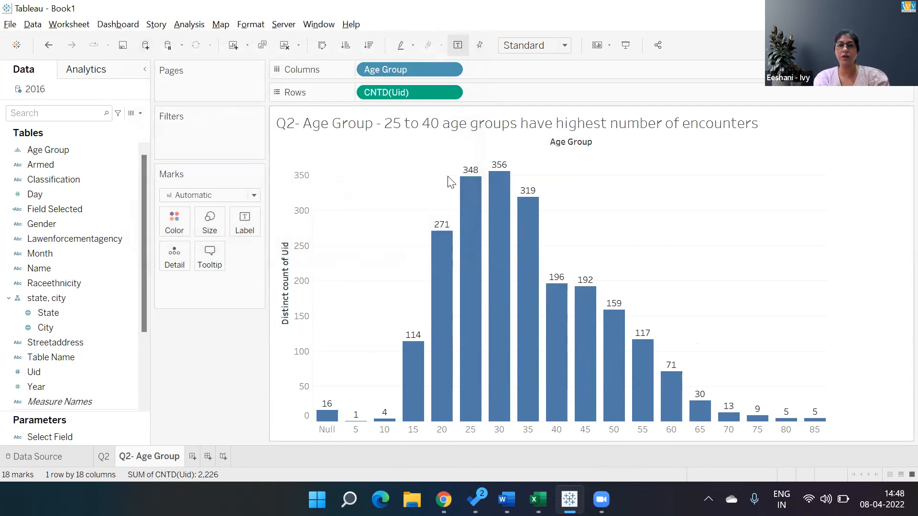
- Make the entire title of the Q2- Age Group sheet bold
double_click(380, 123)
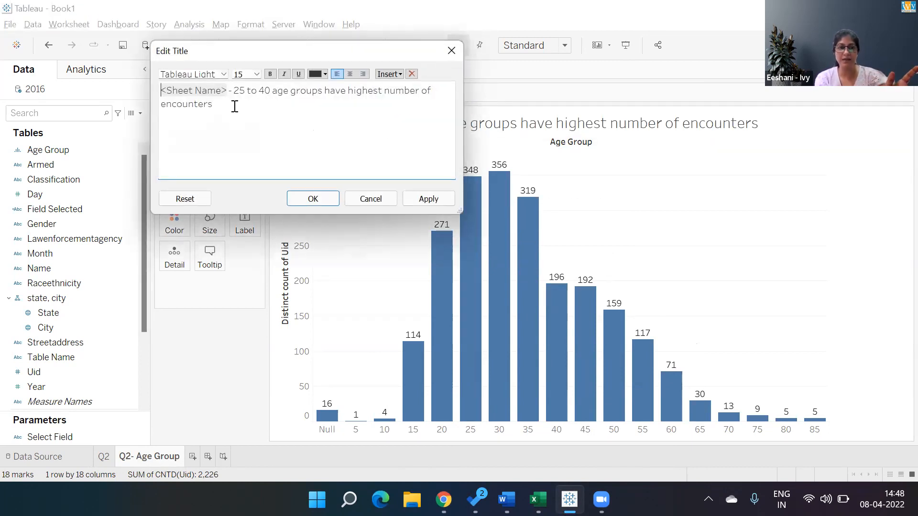
drag(235, 106, 160, 89)
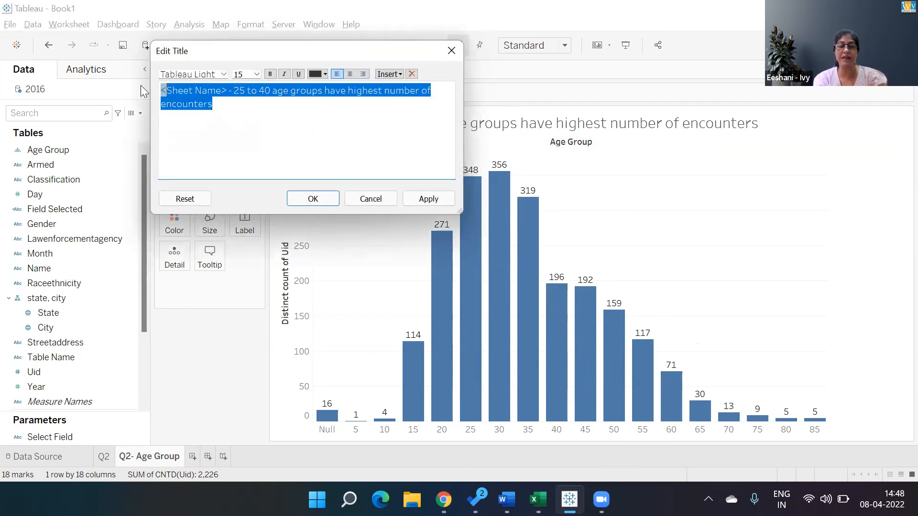
click(209, 104)
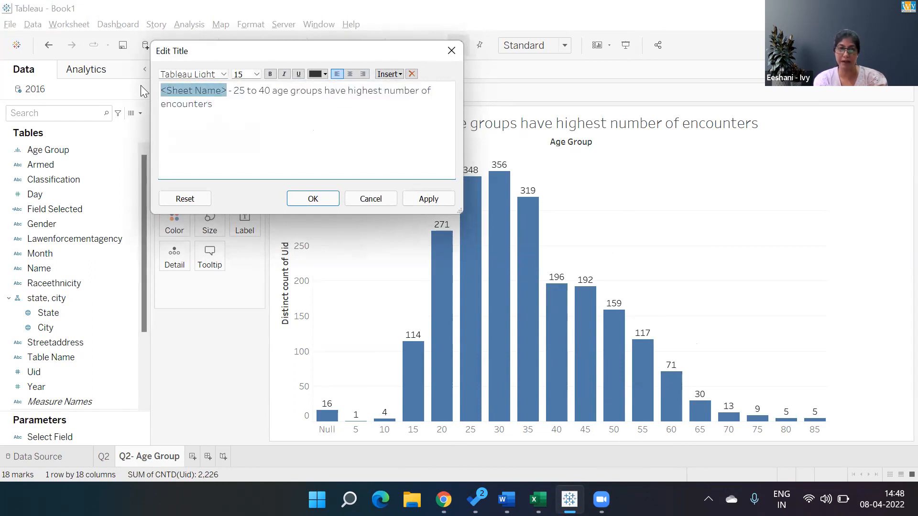
drag(230, 99, 144, 87)
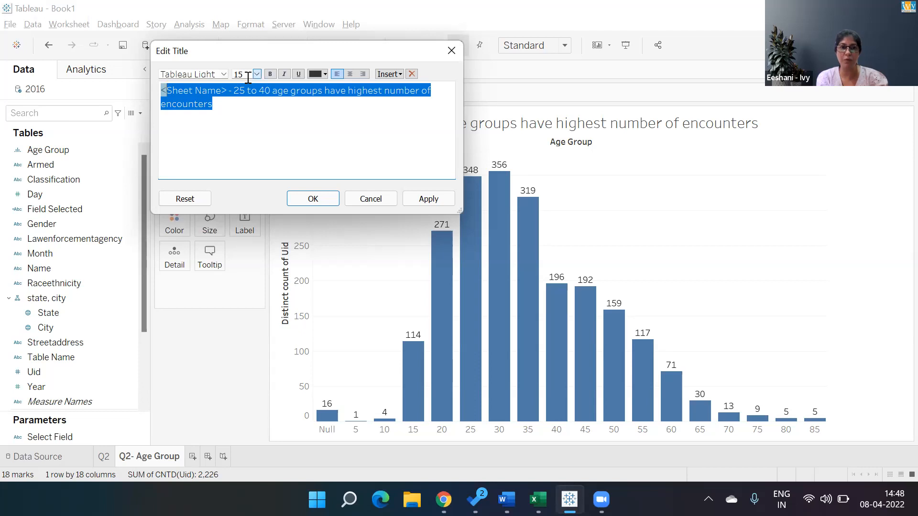
click(270, 73)
click(324, 75)
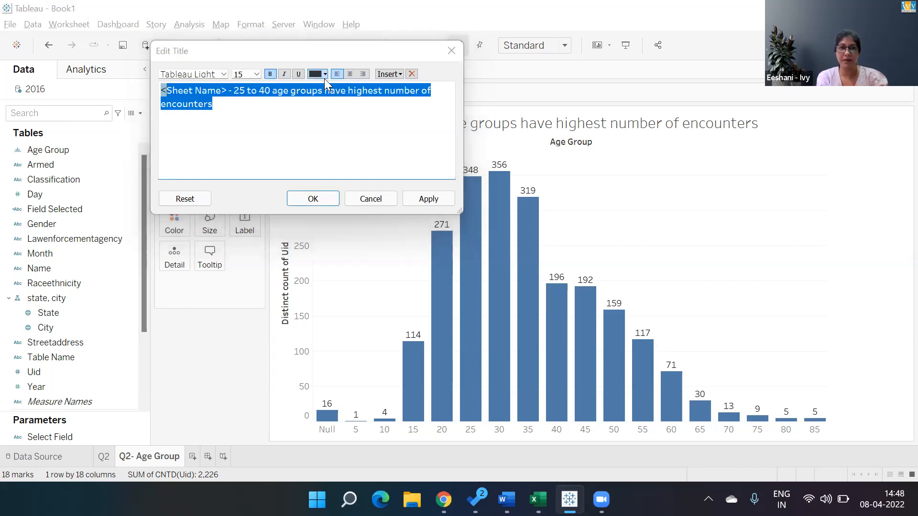
click(324, 200)
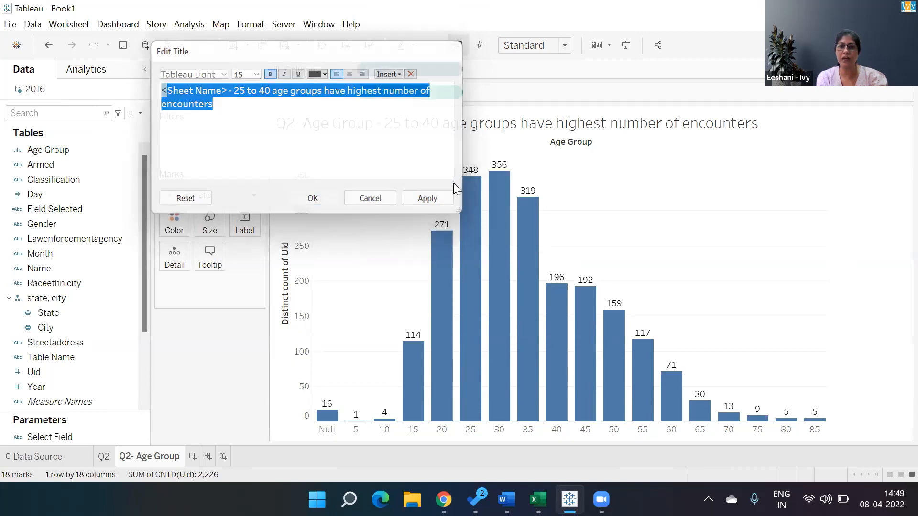
- Color the whole Q2- Age Group title text orange and apply the change
double_click(775, 127)
drag(232, 102, 161, 90)
click(325, 74)
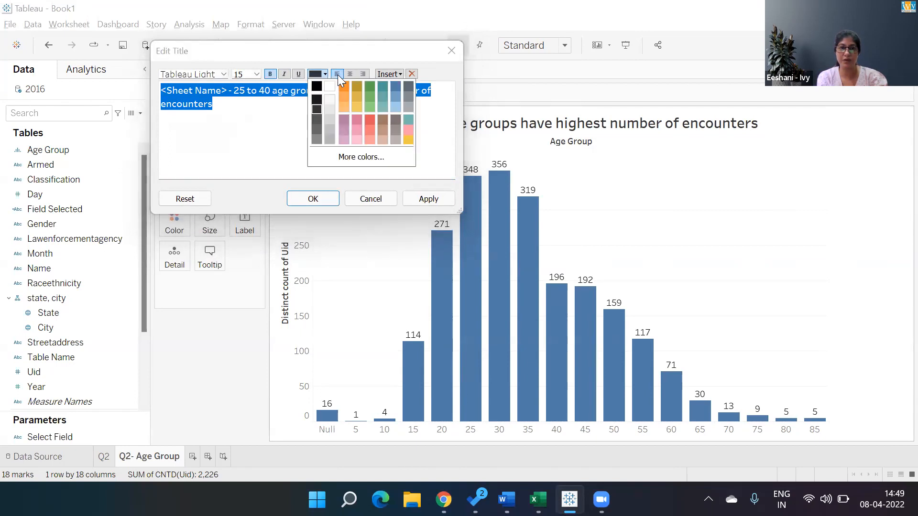
click(343, 90)
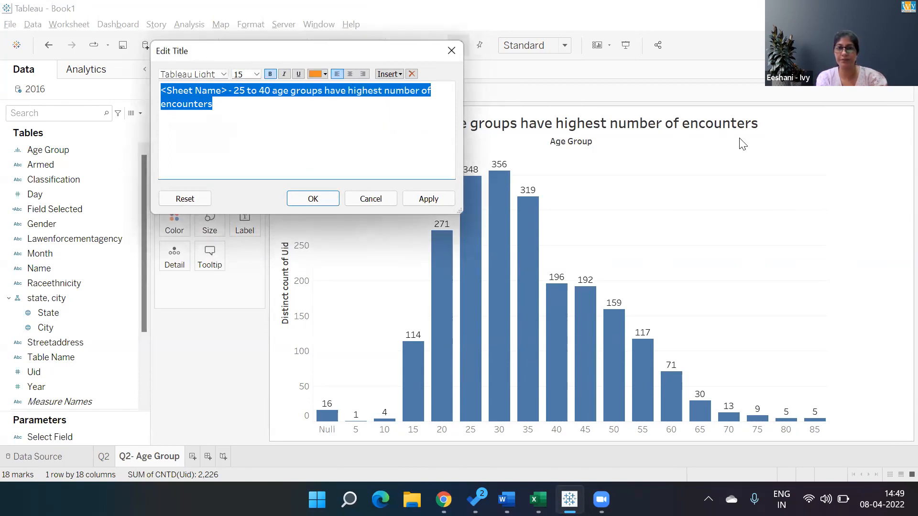
click(427, 199)
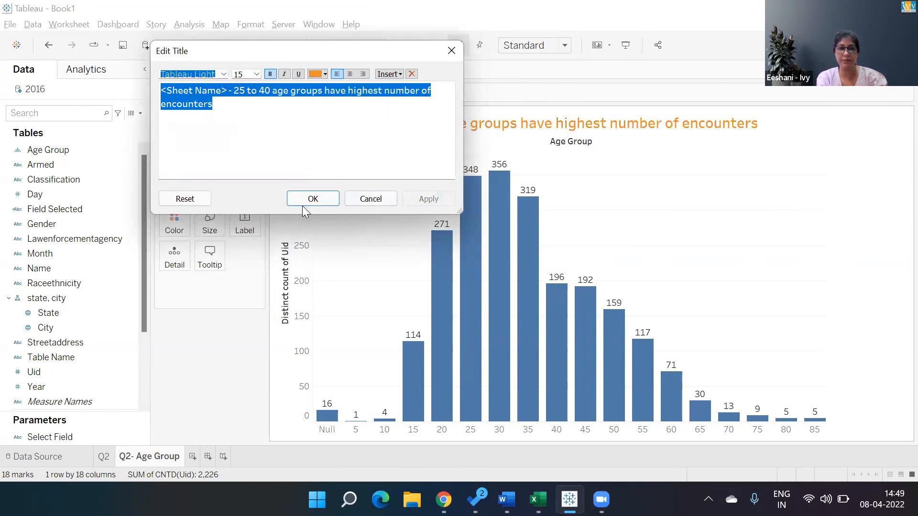
click(302, 201)
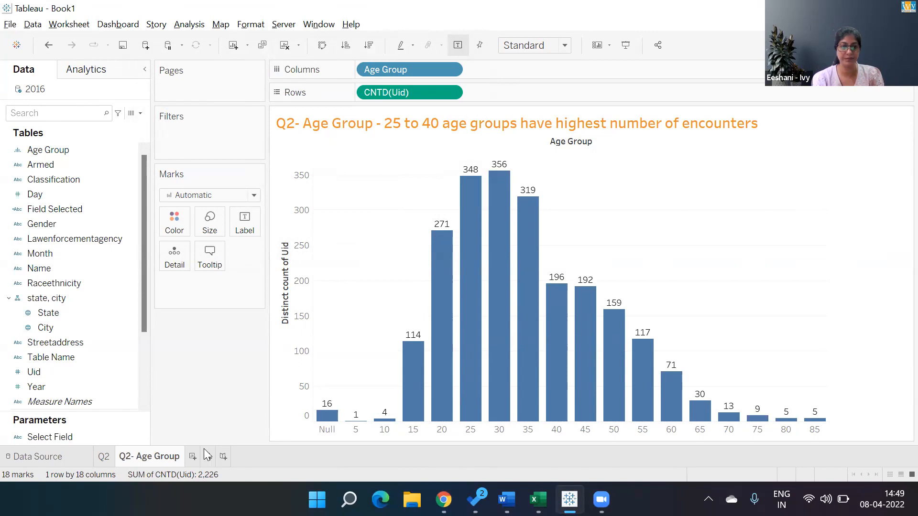
- Add a new worksheet, and switch to the police encounter case study in Chrome to read its remaining questions
click(192, 456)
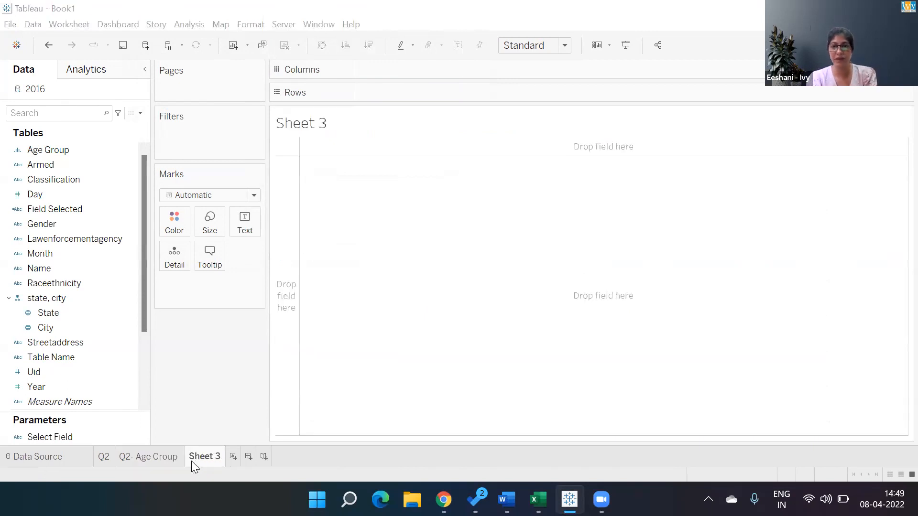
key(alt+Tab)
key(alt+Tab)
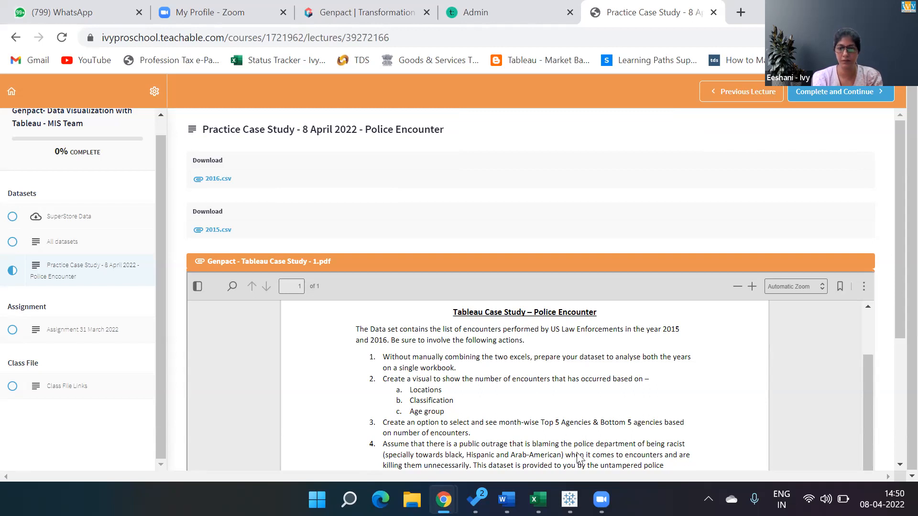
scroll(579, 457, down, 1)
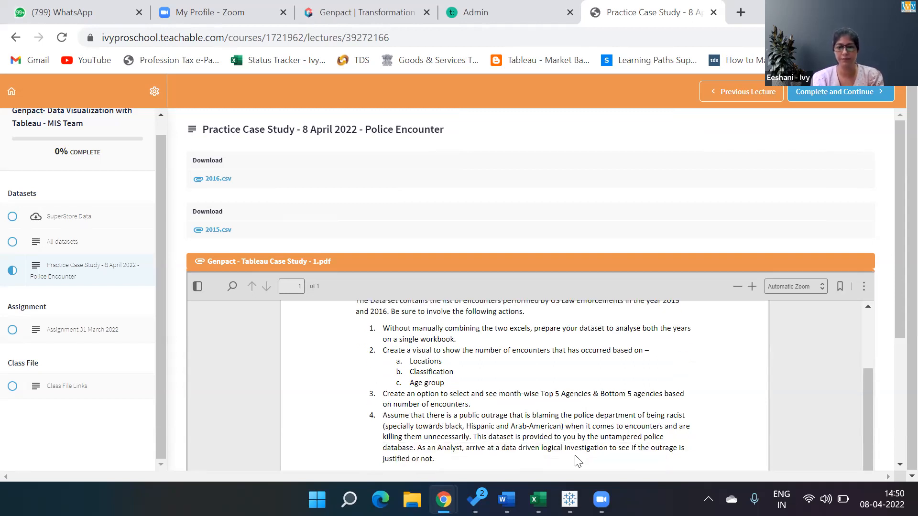
scroll(579, 462, down, 1)
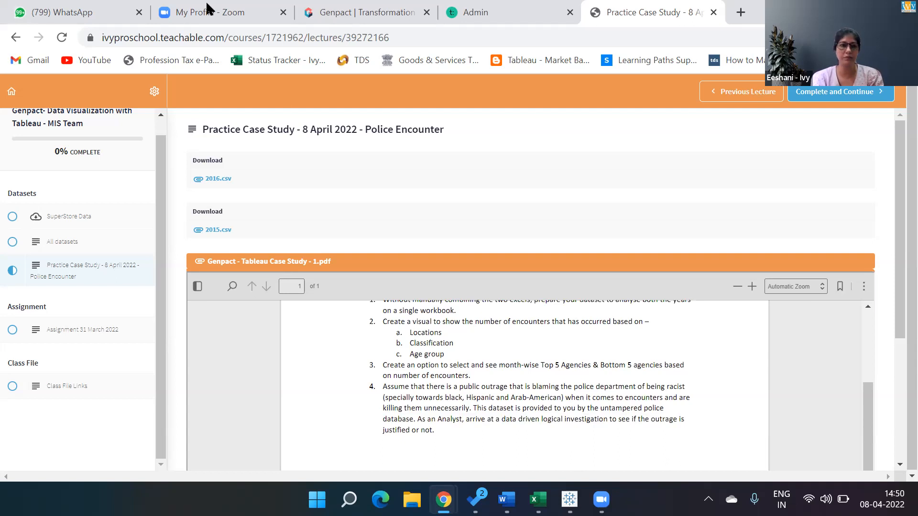
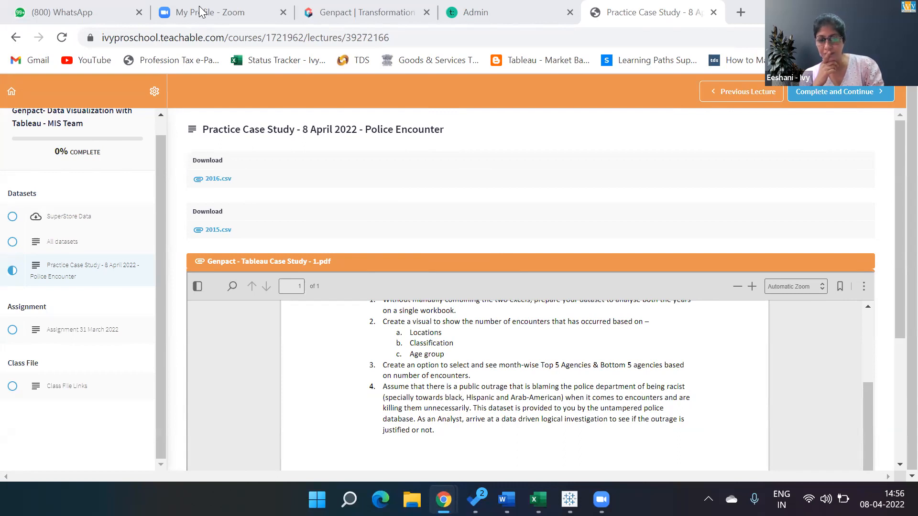
- Switch to Tableau and look through the data fields available for the blank Sheet 3
key(alt+Tab)
key(alt+Tab)
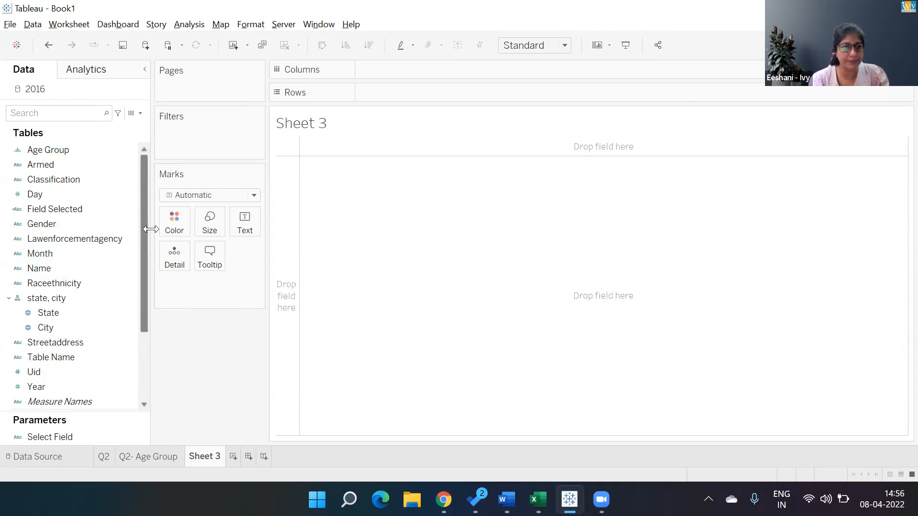
scroll(164, 322, down, 3)
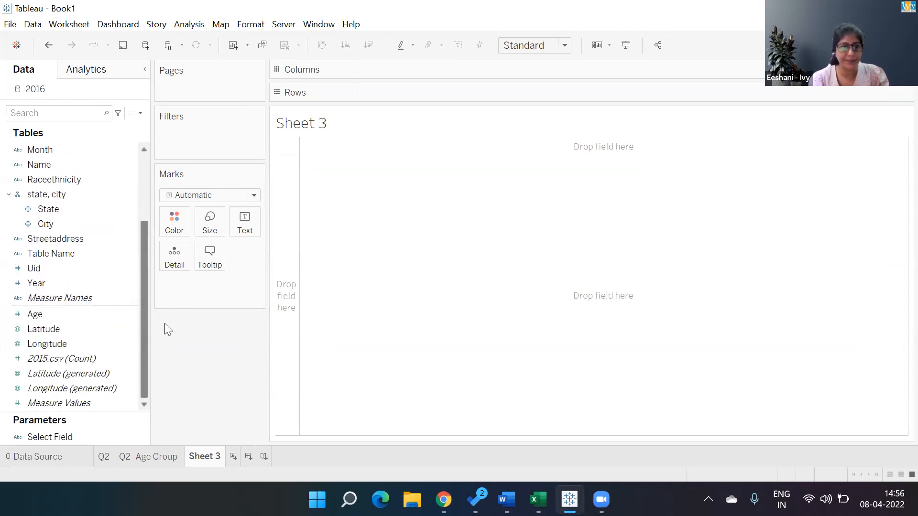
scroll(166, 304, up, 3)
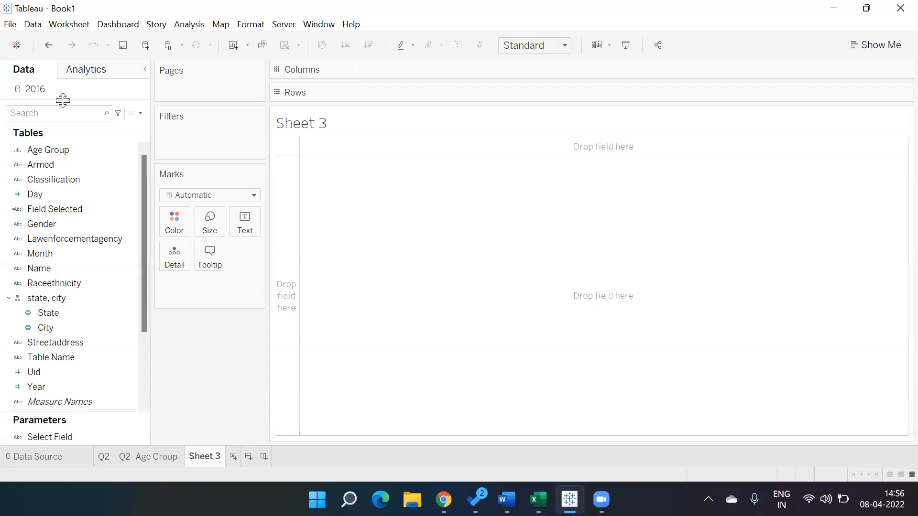
click(38, 386)
drag(38, 382, 198, 119)
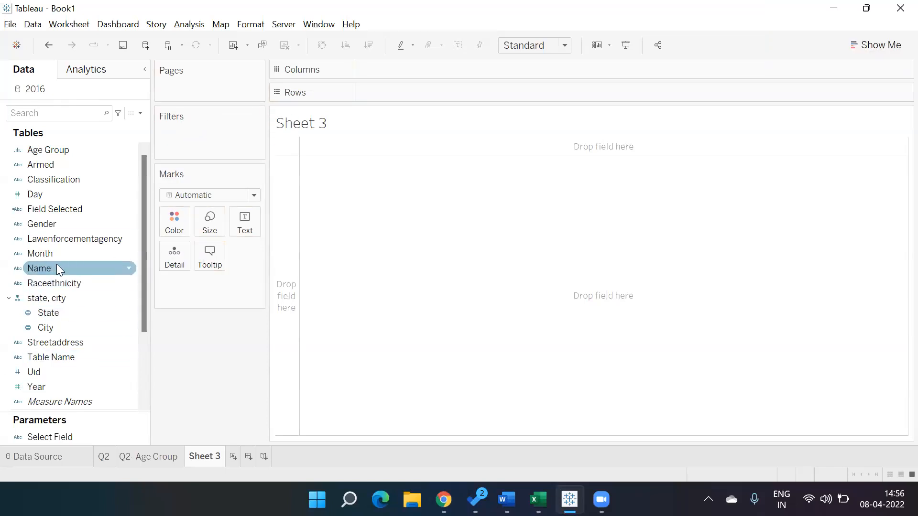
drag(56, 254, 76, 251)
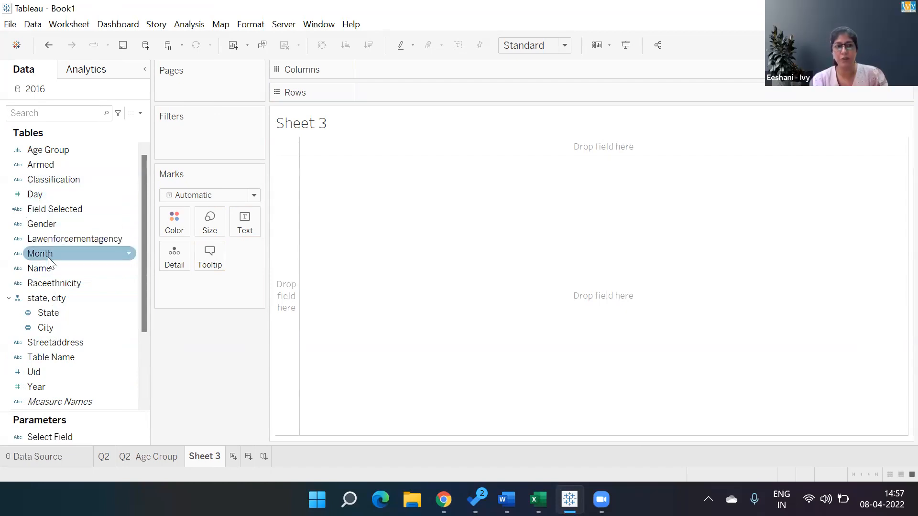
drag(45, 252, 184, 150)
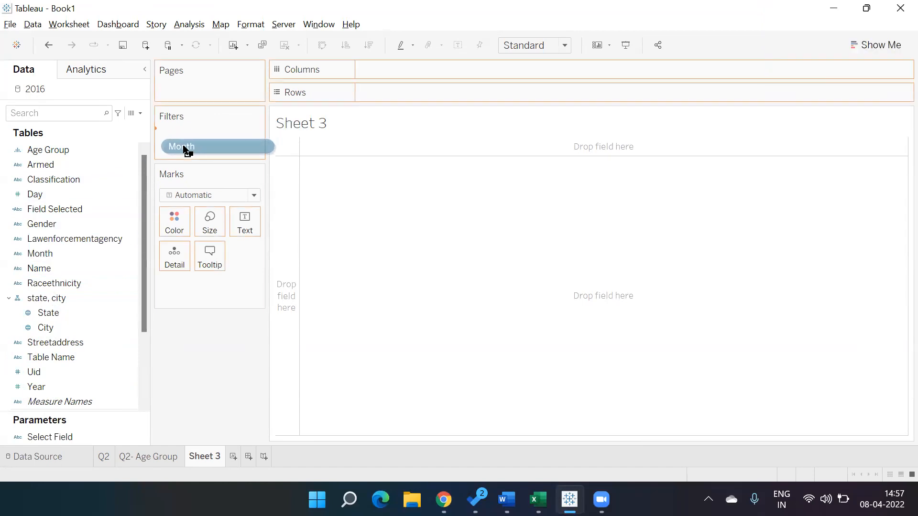
drag(184, 151, 76, 293)
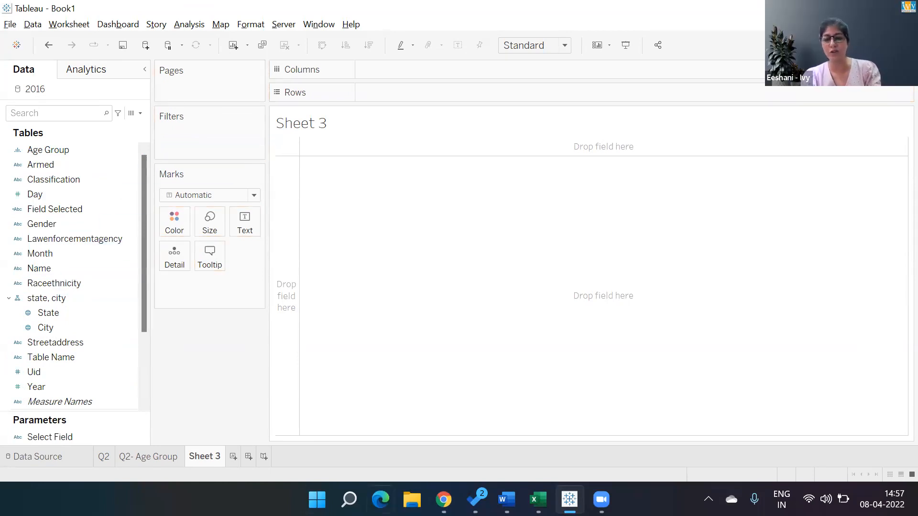
- Switch to the 2016 workbook in Excel and enter the headers D, M and Y in the empty cells W8 to Y8
mouse_move(538, 499)
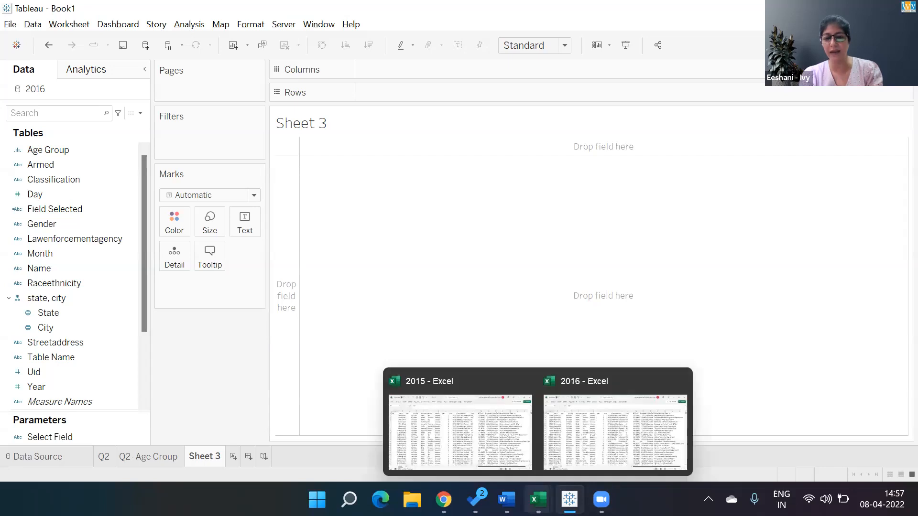
click(620, 429)
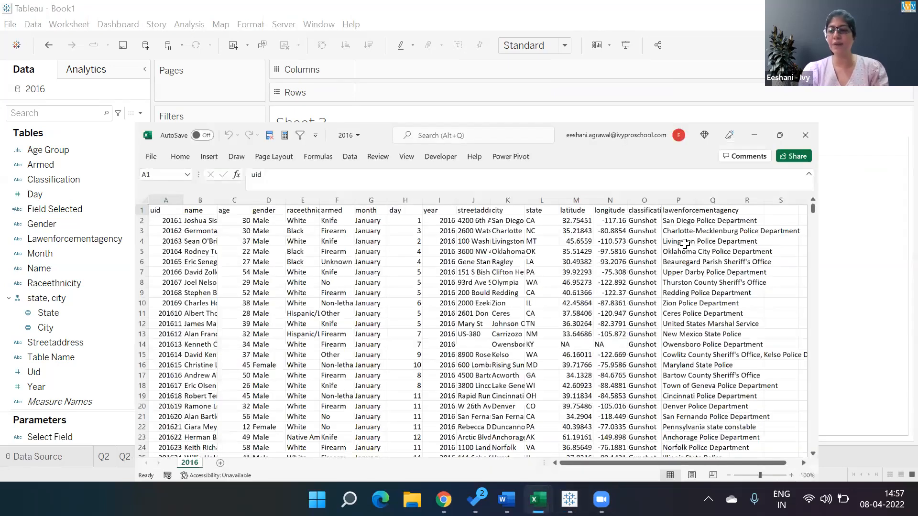
click(685, 243)
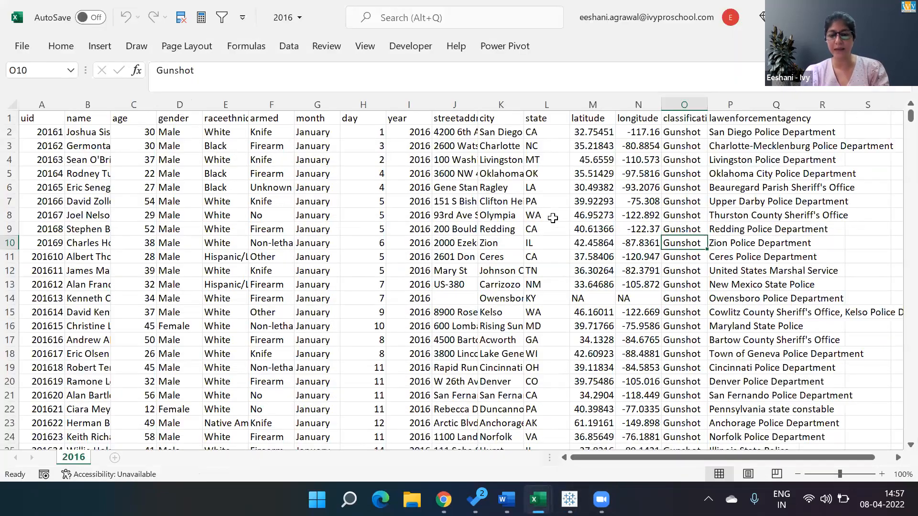
key(Right)
key(Right)
key(Right)
key(Right)
key(Right)
key(Right)
key(Right)
key(Right)
key(Right)
key(Right)
key(Right)
key(Right)
key(Right)
key(Right)
key(Right)
key(Right)
click(553, 218)
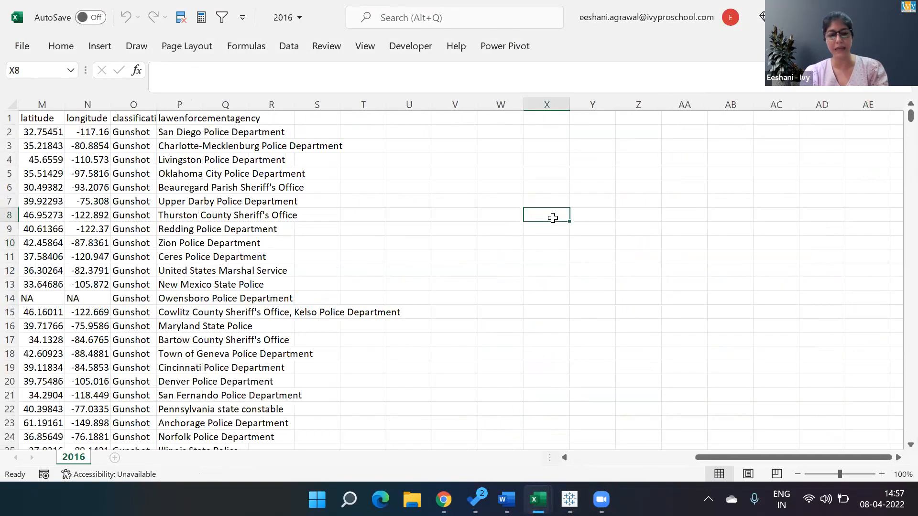
text(M)
key(Right)
key(Left)
key(Left)
text(D)
key(Right)
key(Right)
text(Y)
key(Right)
key(Down)
text(=dat)
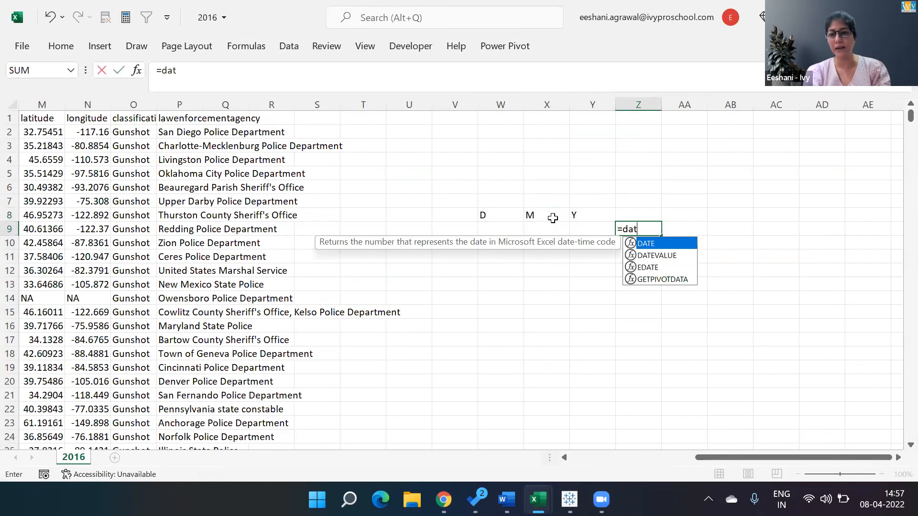
key(Tab)
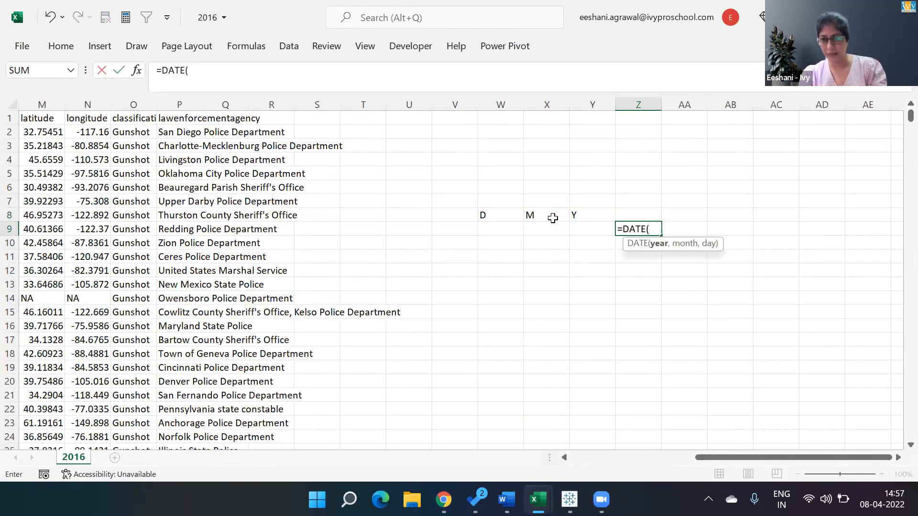
key(Escape)
- Enter 26, 9 and 2021 in cells W9, X9 and Y9, under the D, M and Y headers
key(Left)
key(Left)
key(Left)
text(26)
key(Tab)
text(9)
key(Tab)
text(2021)
key(Tab)
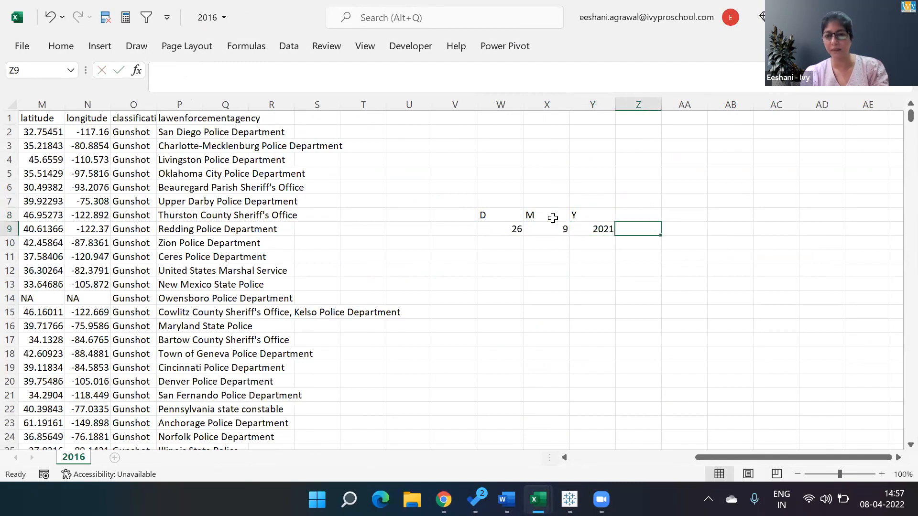
- Combine the year, month and day into a date in cell Z9 with the formula =DATE(Y9,X9,W9)
text(=date)
key(Tab)
key(Left)
key(Left)
key(Right)
text(,)
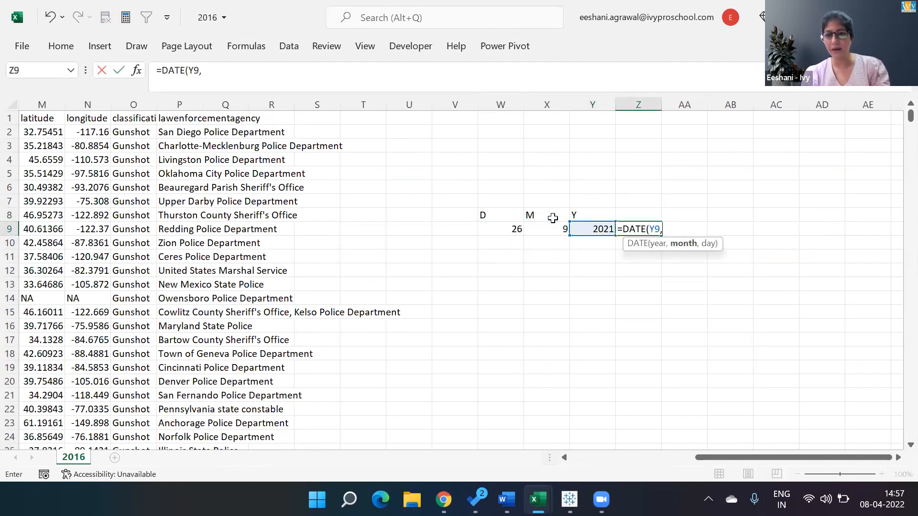
key(Left)
text(,)
key(Left)
key(Left)
key(Left)
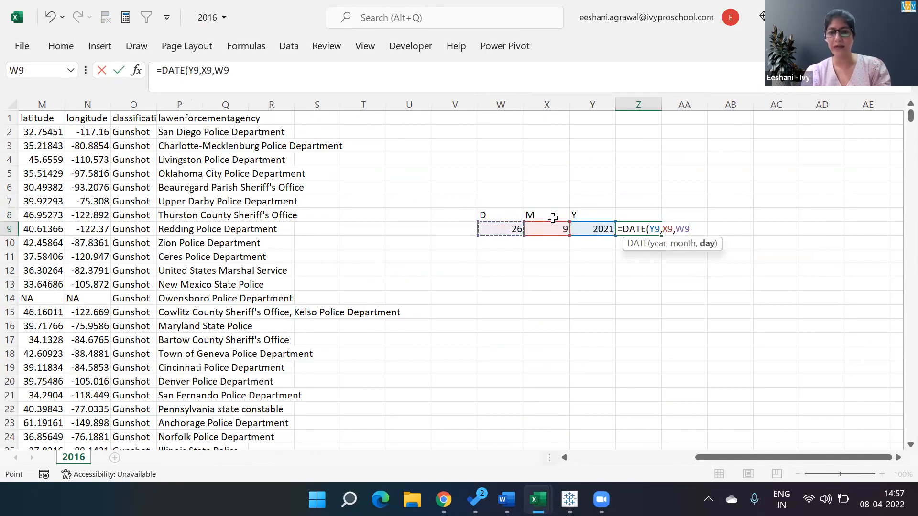
key(Return)
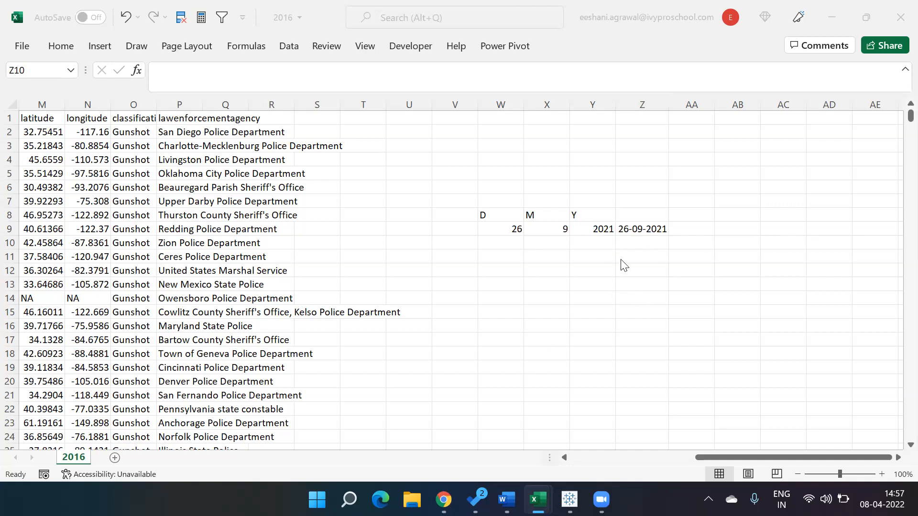
- Replace the month in cell X9 with September and check the DATE formula in Z9
click(664, 247)
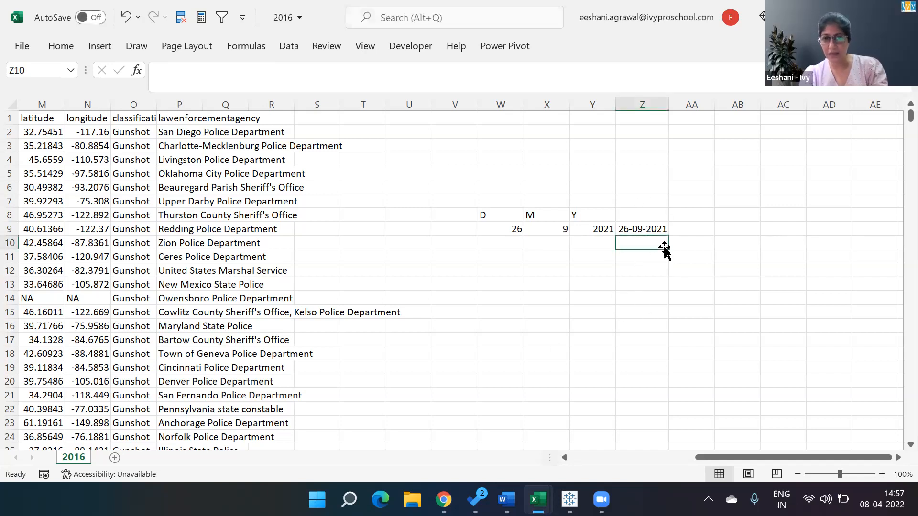
key(Up)
key(Left)
key(Left)
text(September)
key(Return)
key(Up)
key(Right)
key(Right)
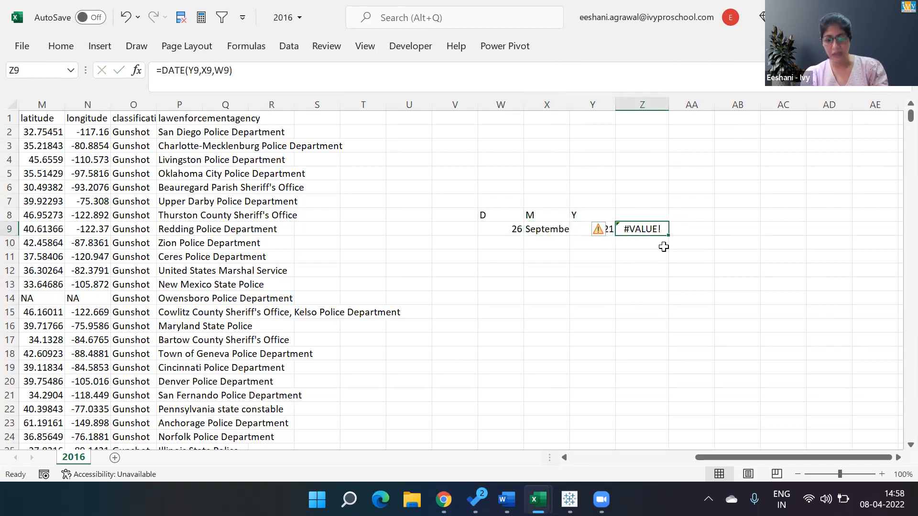
- Switch to the police encounter case study in Chrome and from there back to Book1 in Tableau
key(super+Tab)
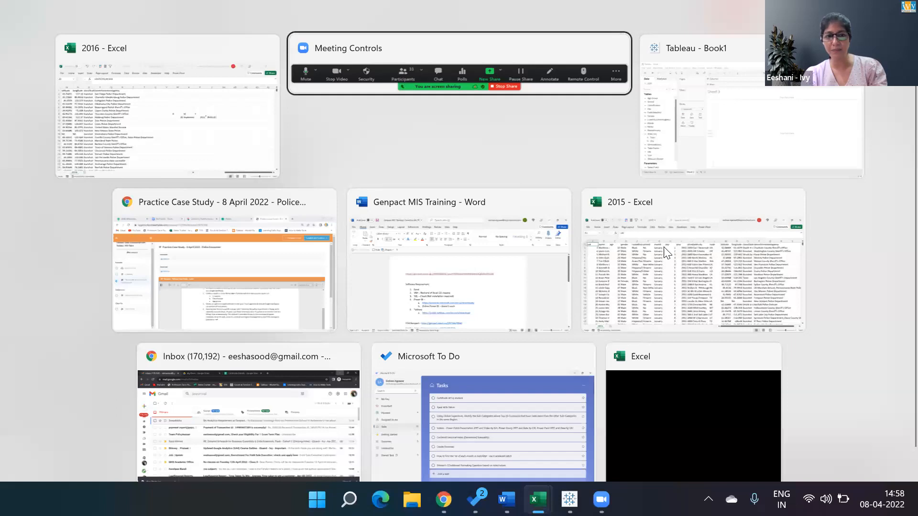
key(Left)
key(Down)
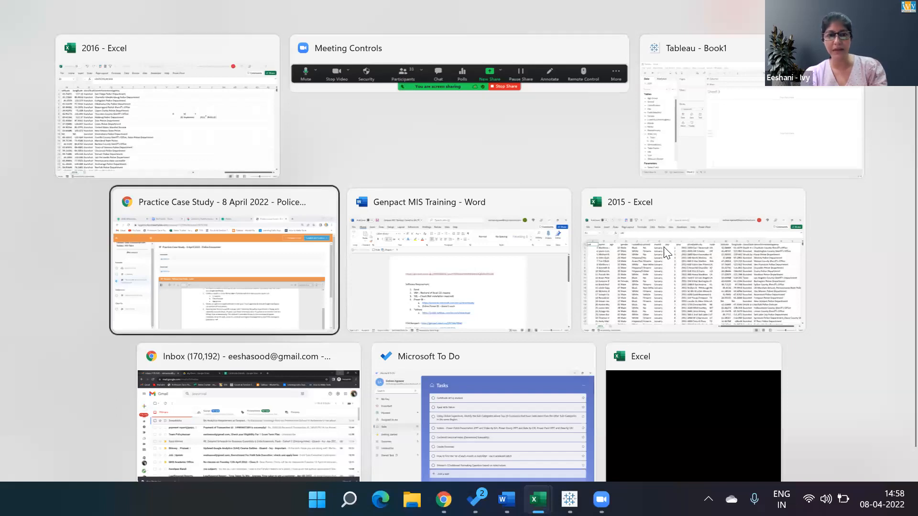
key(Return)
key(super+Tab)
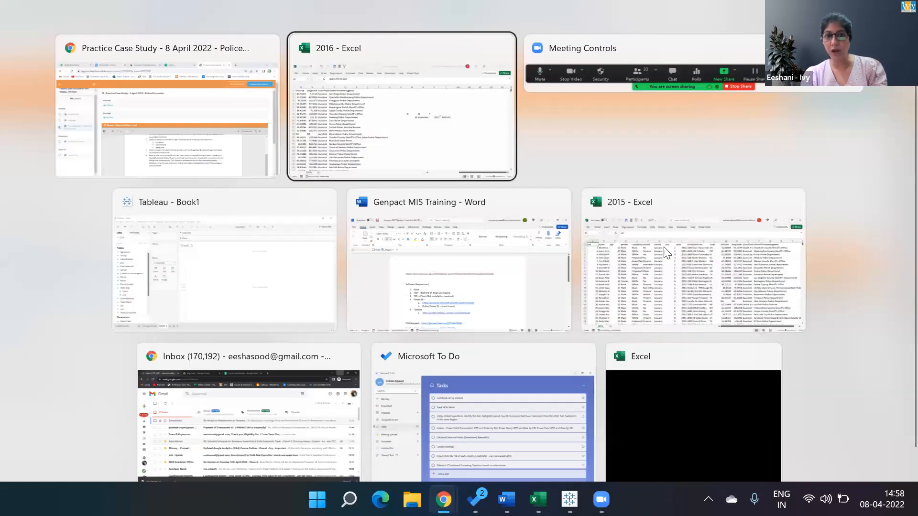
key(Down)
key(Left)
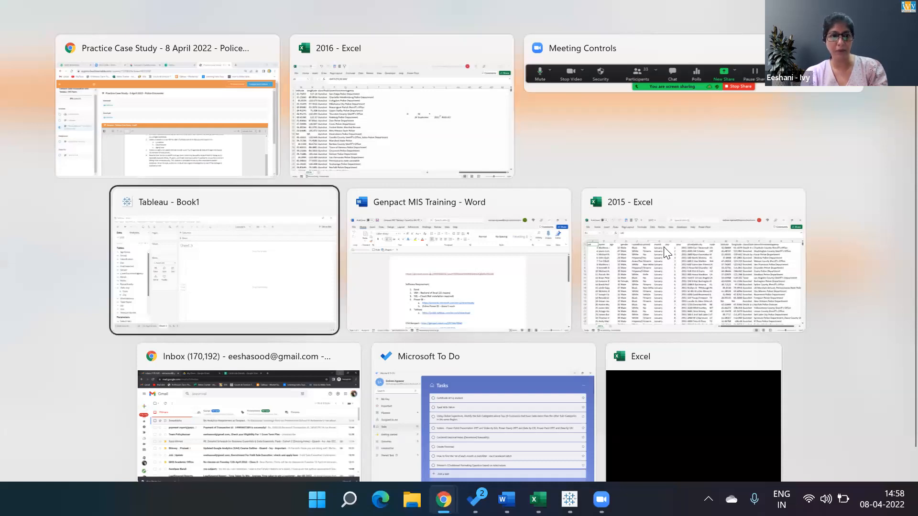
key(Return)
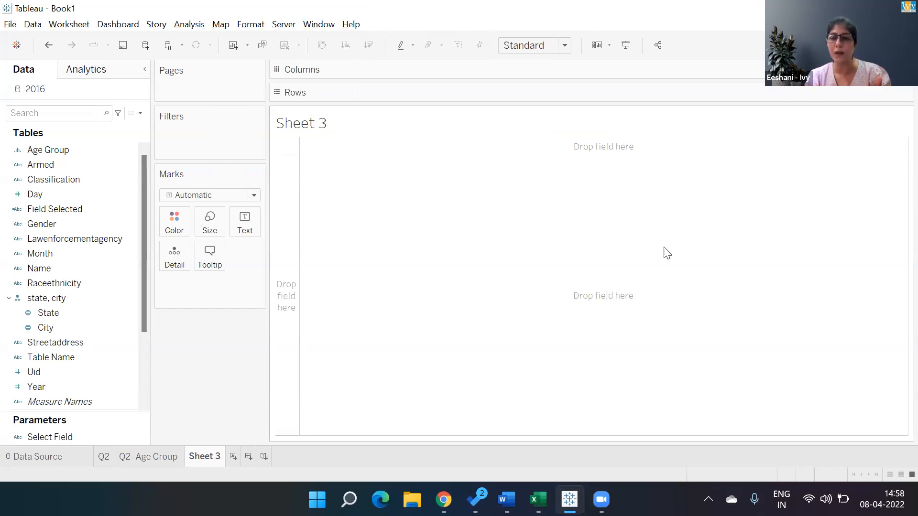
- Filter Sheet 3 on Year with a range of values from 2015 to 2016
click(42, 387)
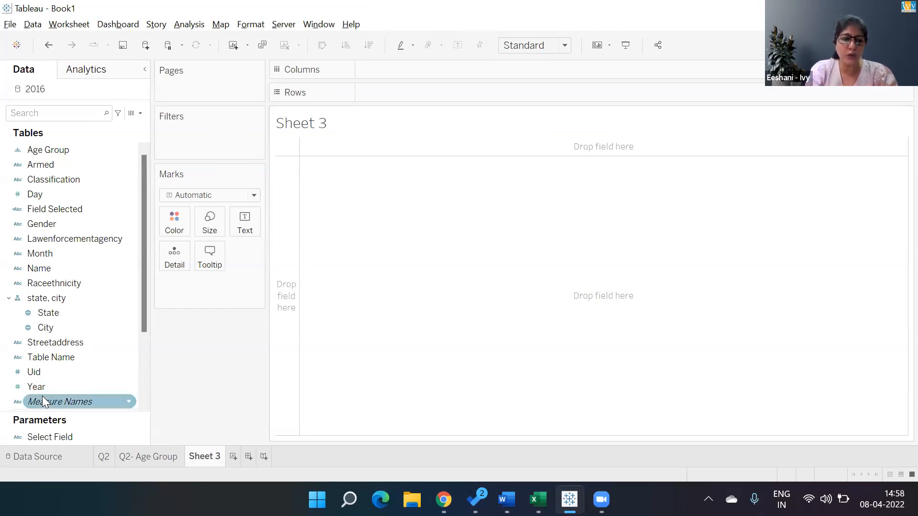
mouse_move(41, 388)
mouse_down()
mouse_move(81, 273)
mouse_move(211, 149)
mouse_move(178, 144)
mouse_up()
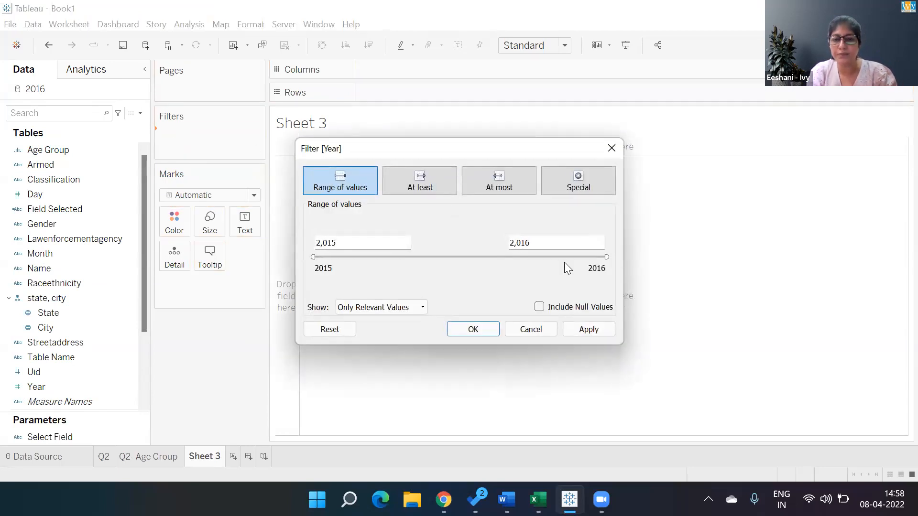
click(486, 333)
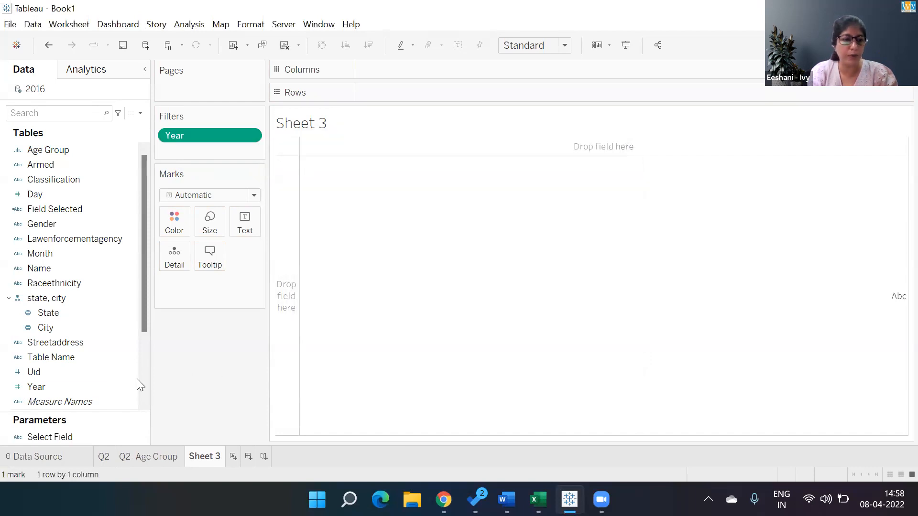
- Transform the Year field into a date field and remove the Year filter from Sheet 3
right_click(114, 387)
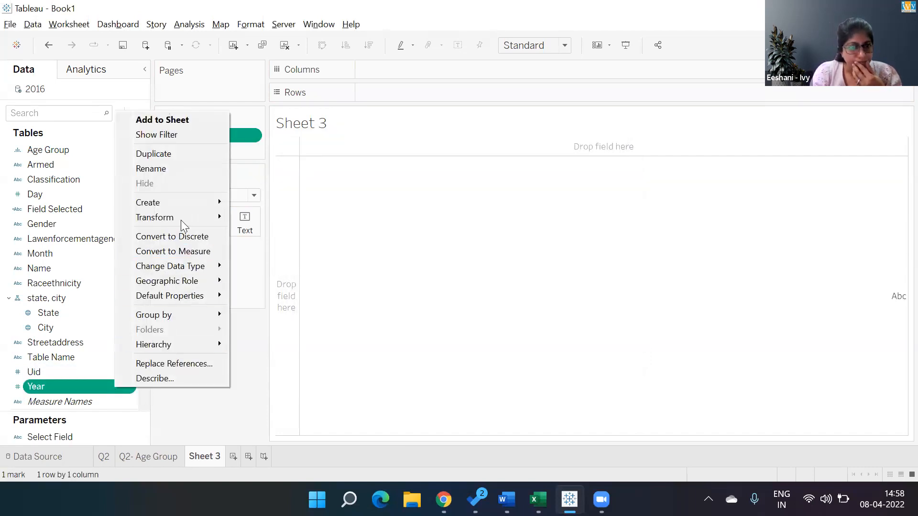
mouse_move(181, 211)
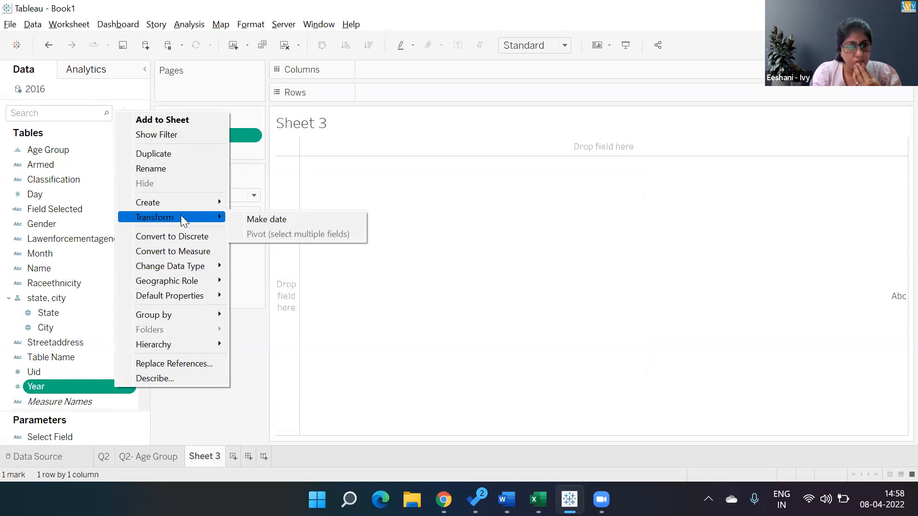
click(241, 218)
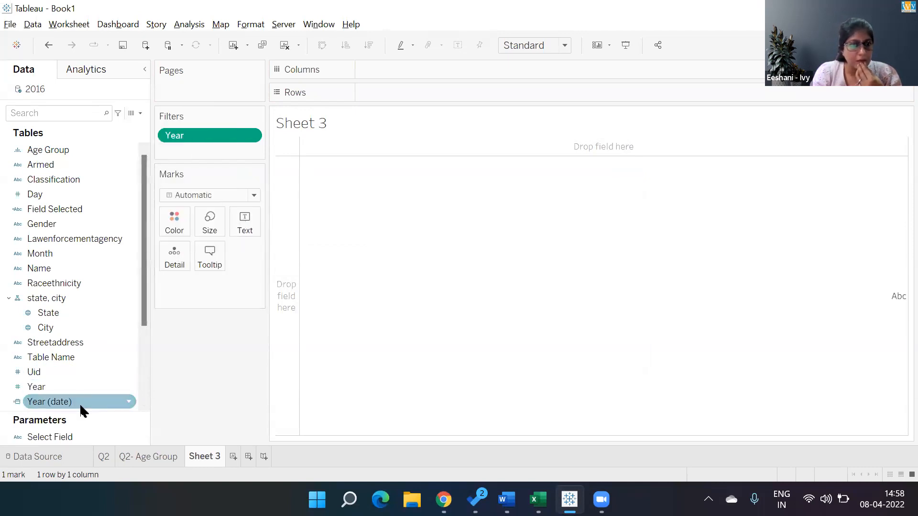
drag(238, 135, 210, 391)
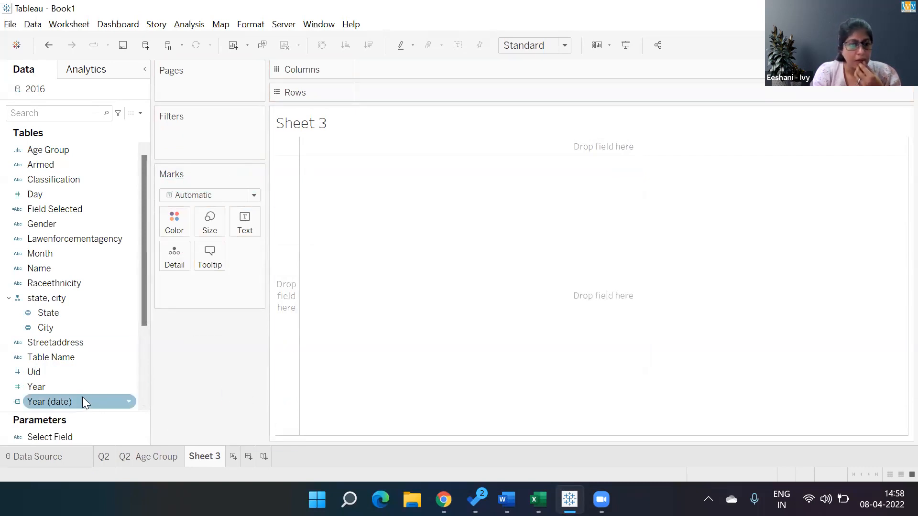
- Try filtering Sheet 3 by Month / Year of Year (date), with that field placed in the columns
double_click(83, 400)
drag(83, 401, 248, 435)
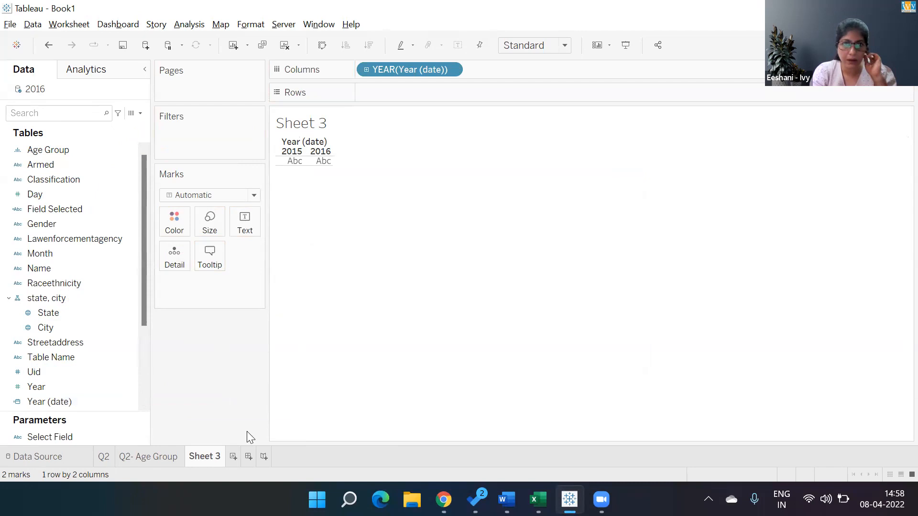
drag(395, 70, 193, 151)
click(413, 162)
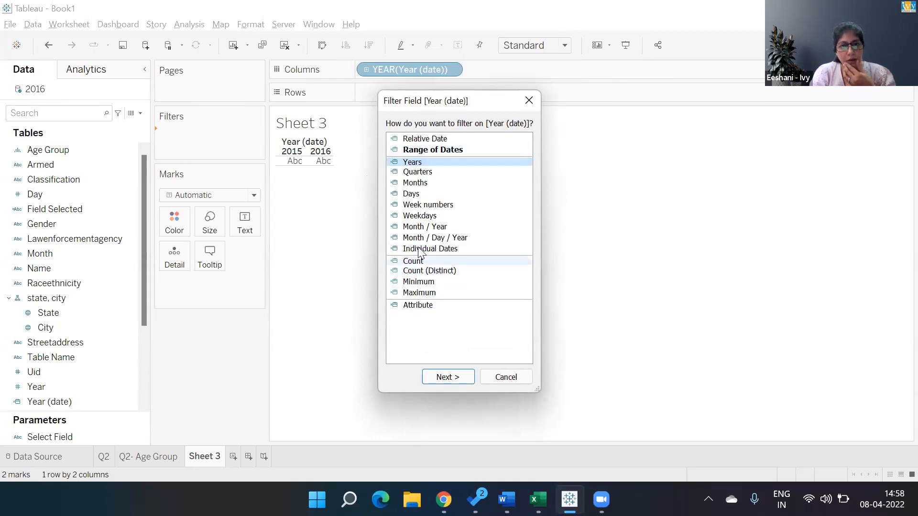
click(423, 226)
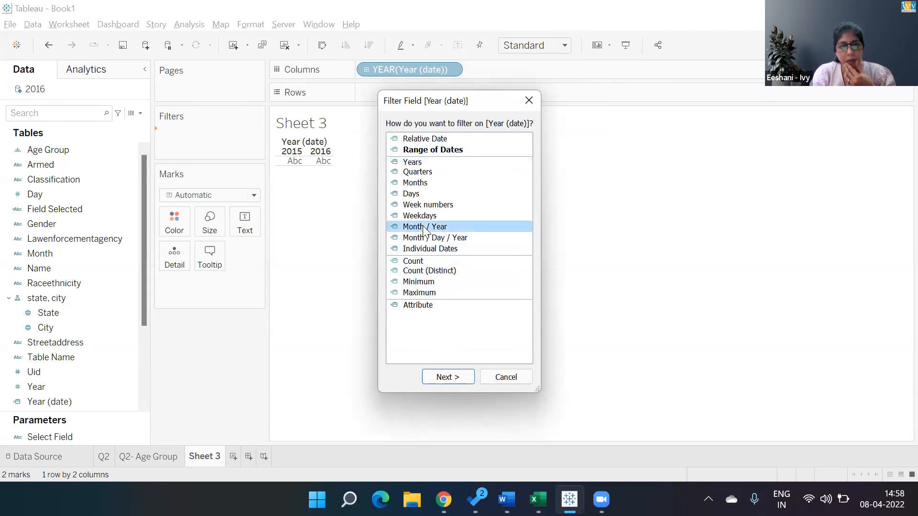
click(448, 379)
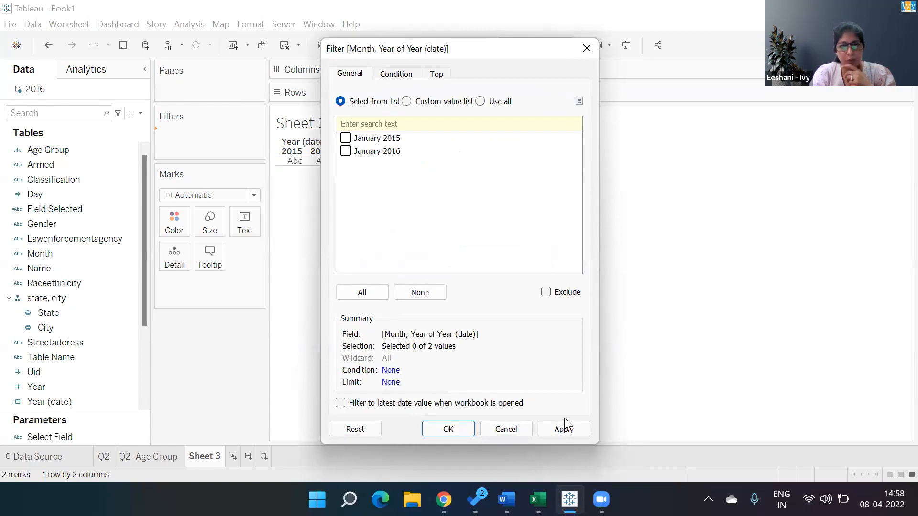
click(456, 424)
drag(237, 135, 242, 418)
- Filter Sheet 3 by the years of Year (date), including both 2015 and 2016
click(53, 406)
drag(53, 403, 191, 144)
double_click(401, 162)
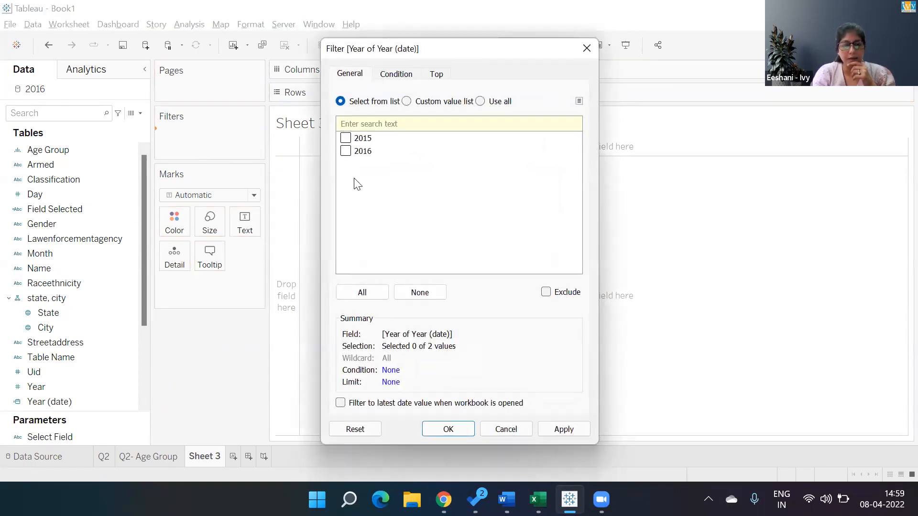
click(362, 292)
click(448, 428)
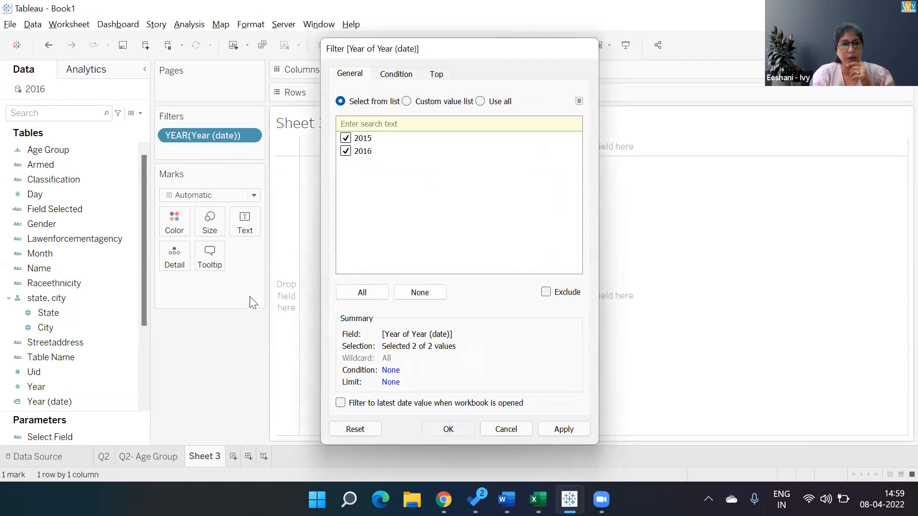
- Show the Year (date) filter on Sheet 3 as a single value slider
right_click(230, 142)
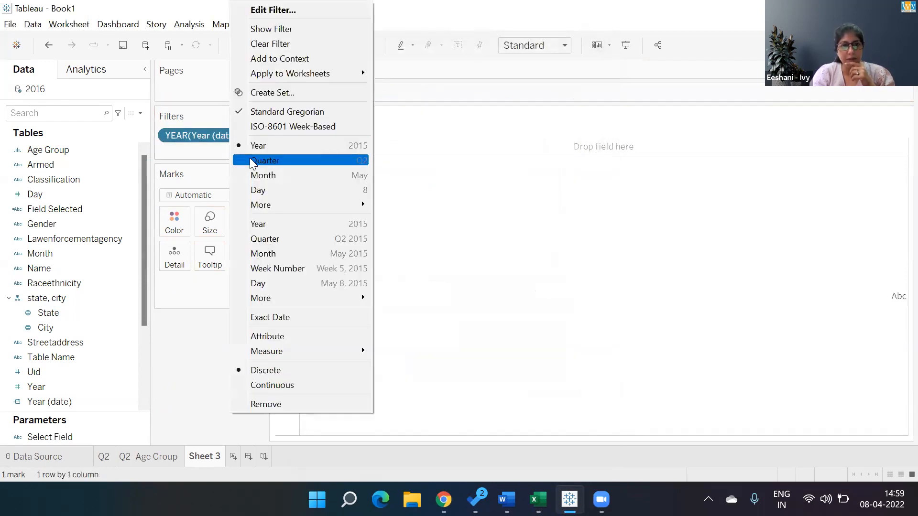
click(290, 29)
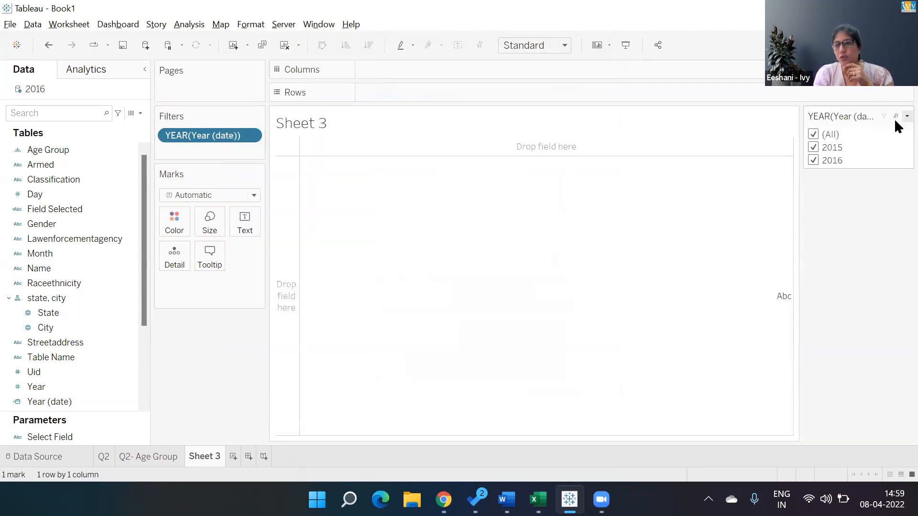
click(906, 116)
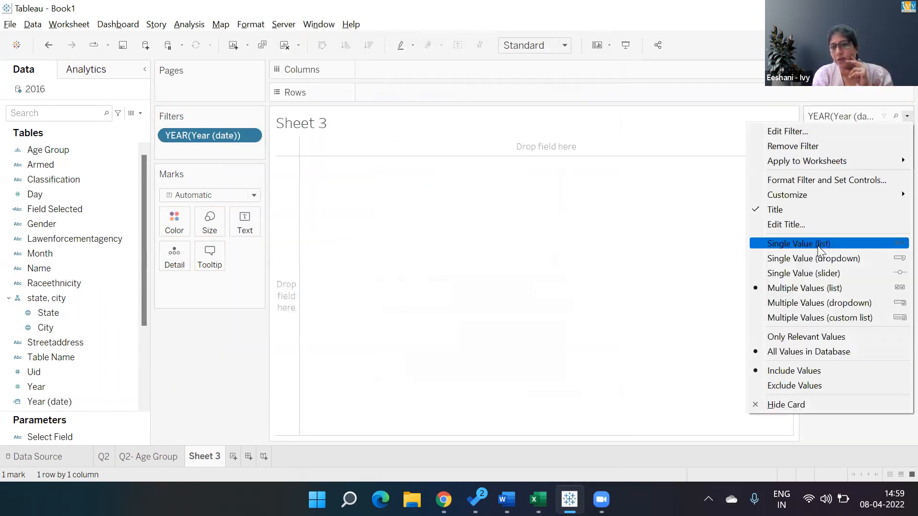
click(813, 273)
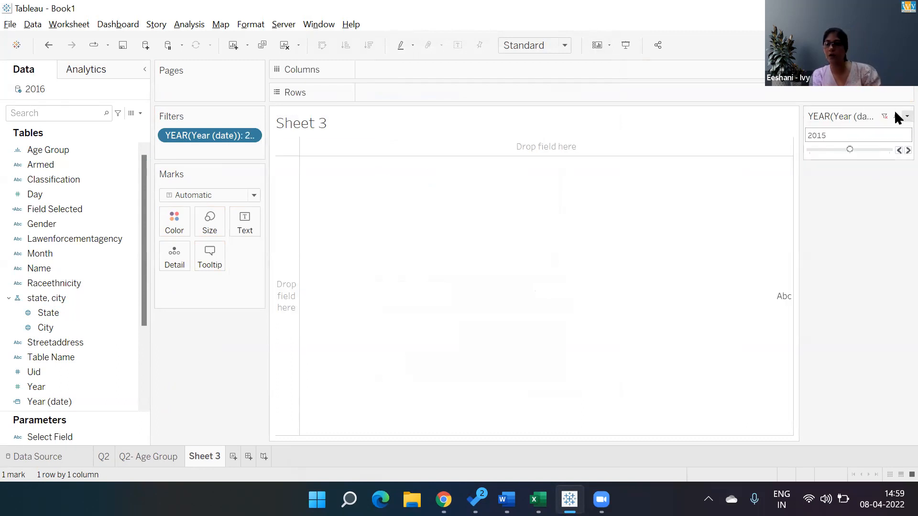
click(905, 116)
click(295, 273)
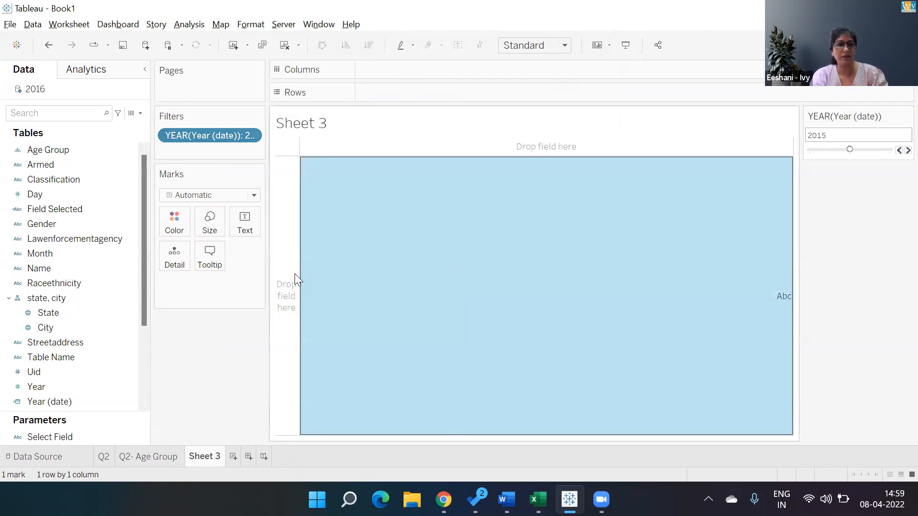
- Add Month as a filter with all months selected and show its filter control on Sheet 3
click(48, 255)
drag(45, 257, 178, 149)
click(362, 297)
click(443, 422)
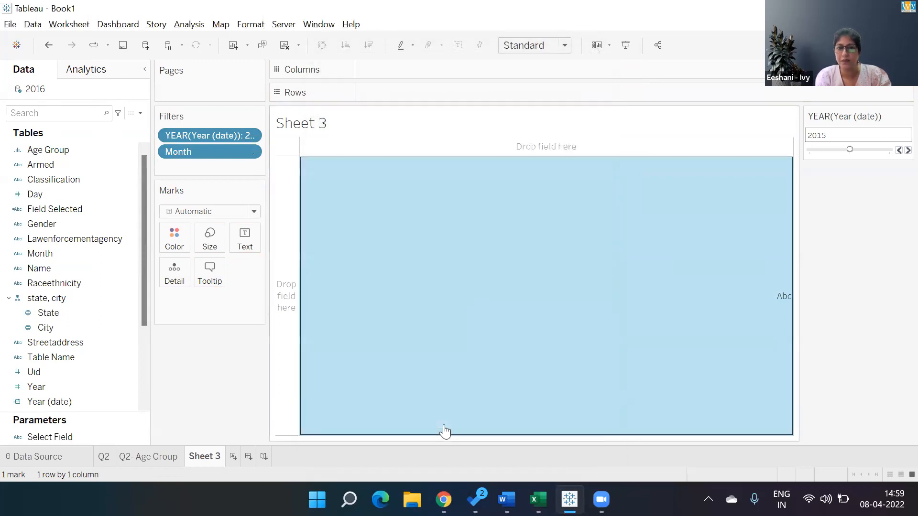
right_click(197, 152)
click(225, 177)
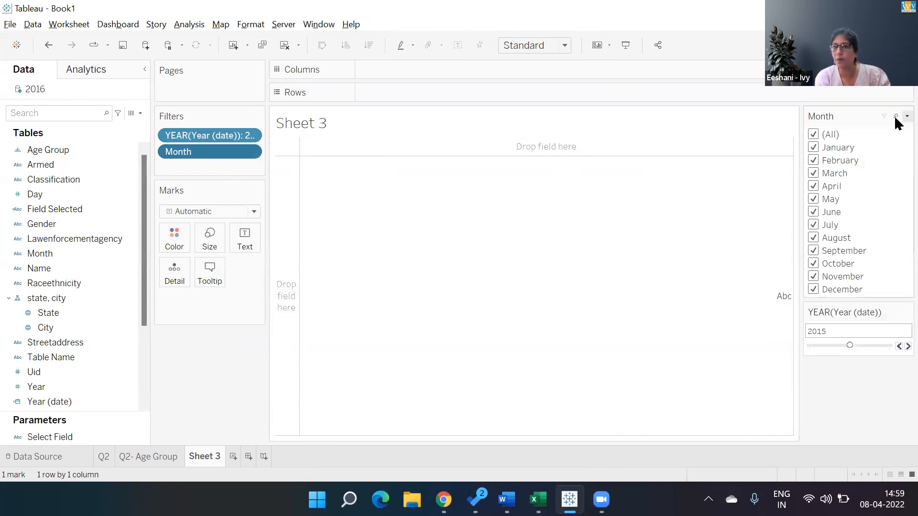
- Change the Month filter to a single value list and place it below the year filter
click(907, 115)
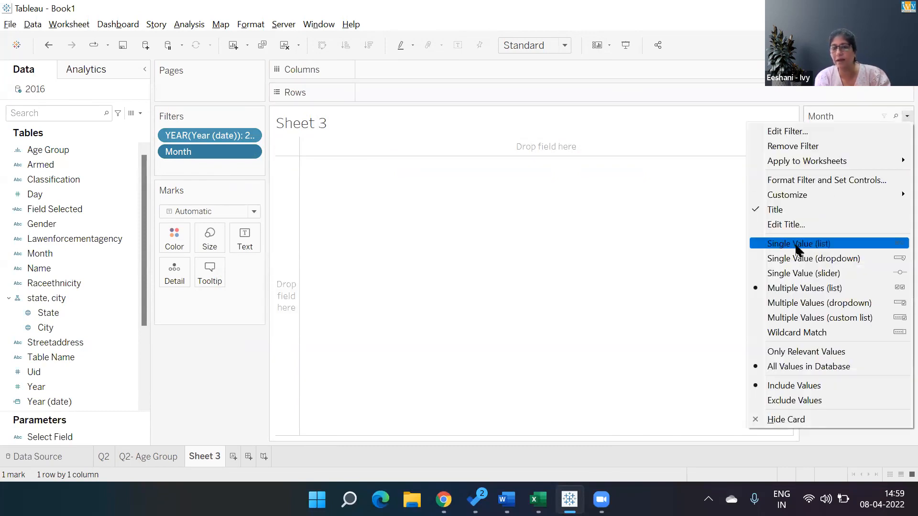
click(796, 244)
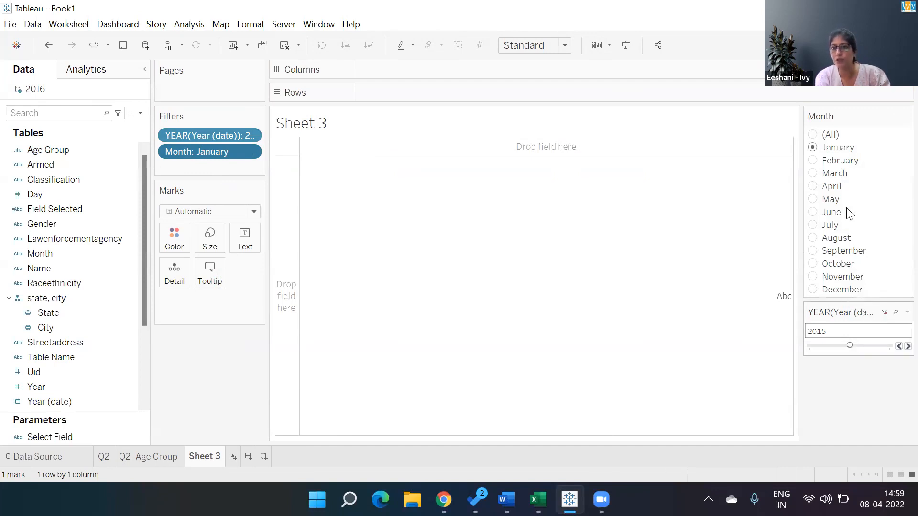
right_click(832, 105)
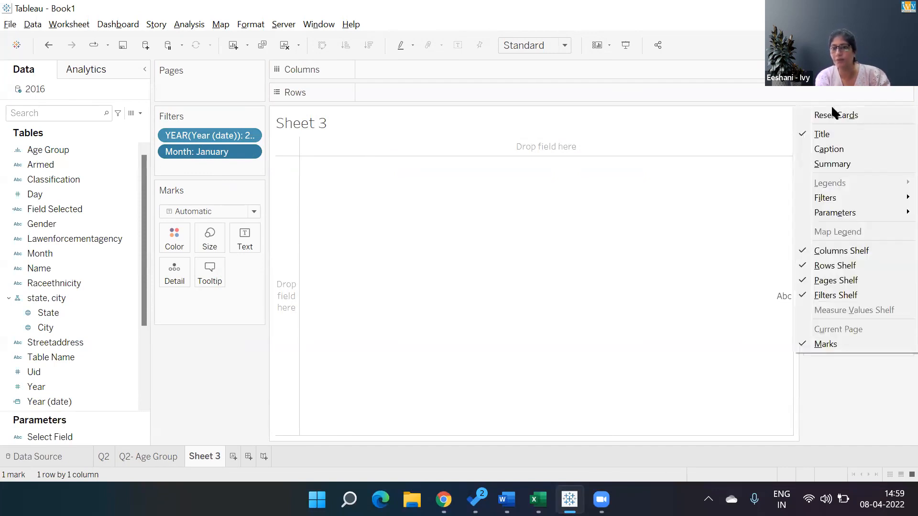
click(853, 397)
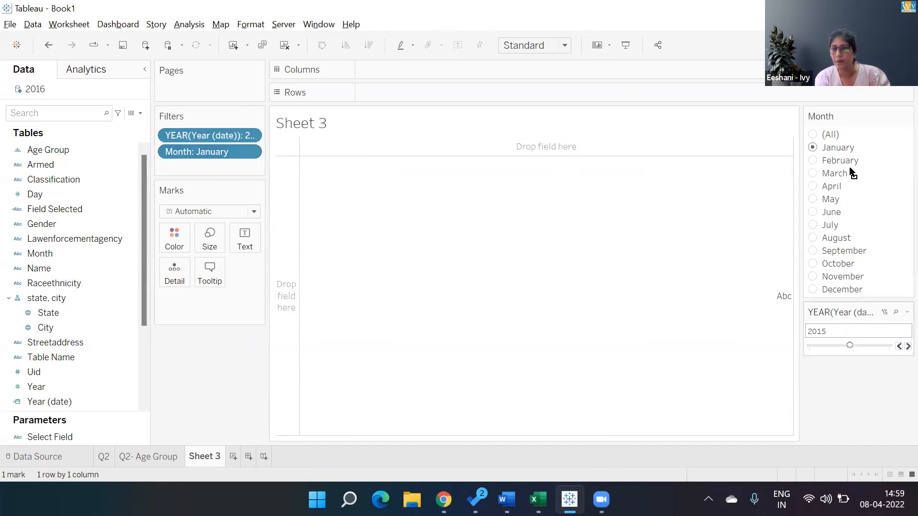
drag(844, 125, 838, 104)
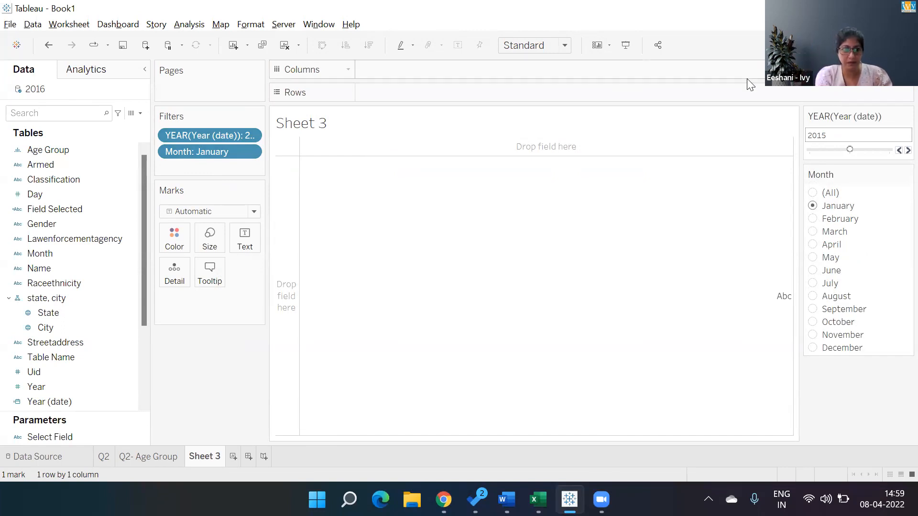
- Build a horizontal bar chart of the distinct count of Uid for each Lawenforcementagency
double_click(114, 239)
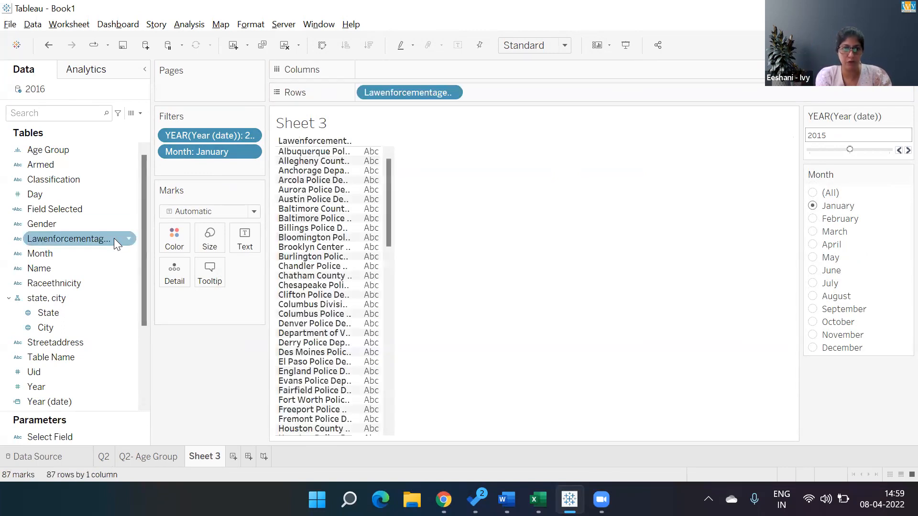
double_click(60, 372)
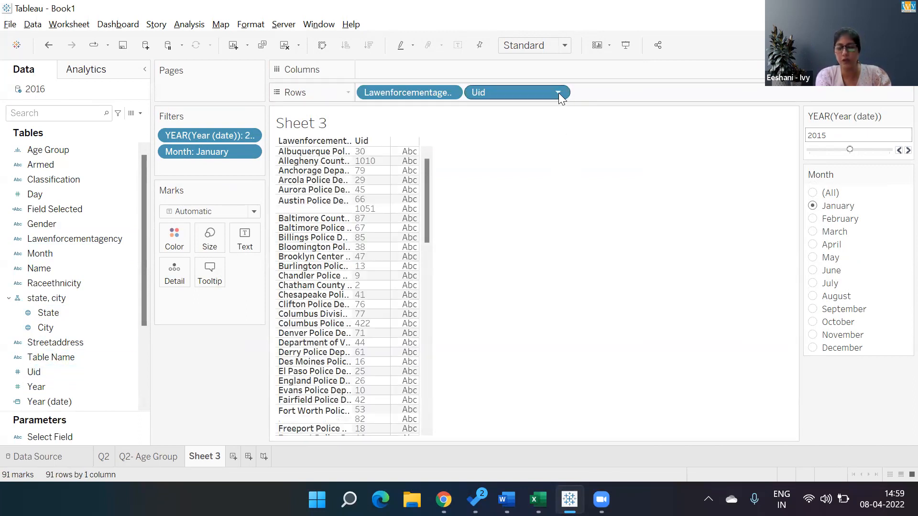
click(558, 92)
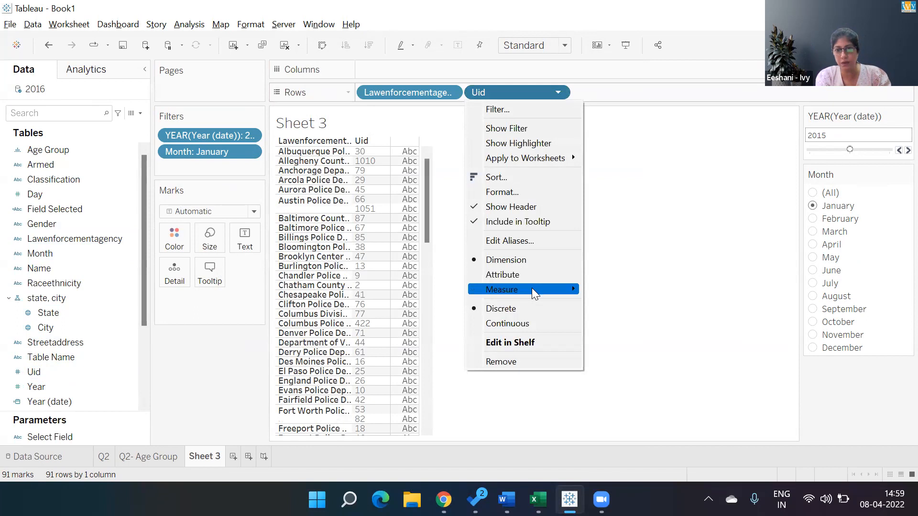
mouse_move(534, 293)
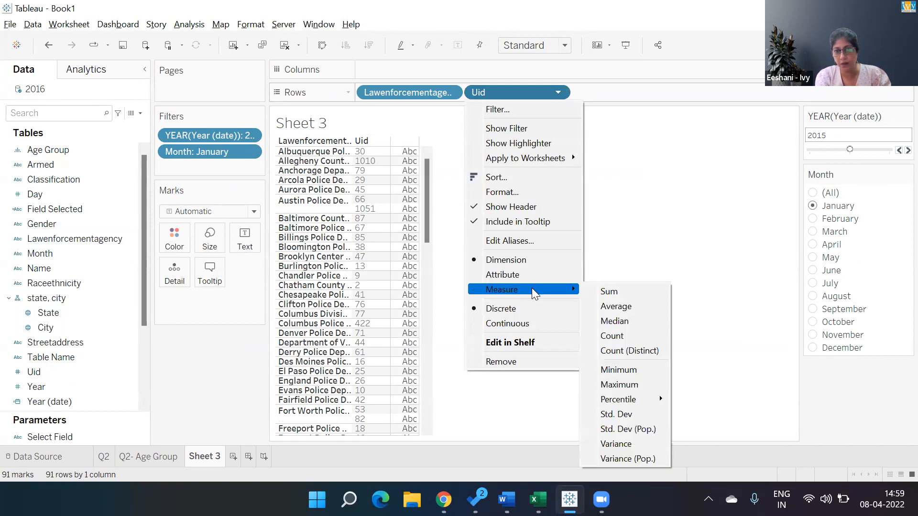
click(632, 350)
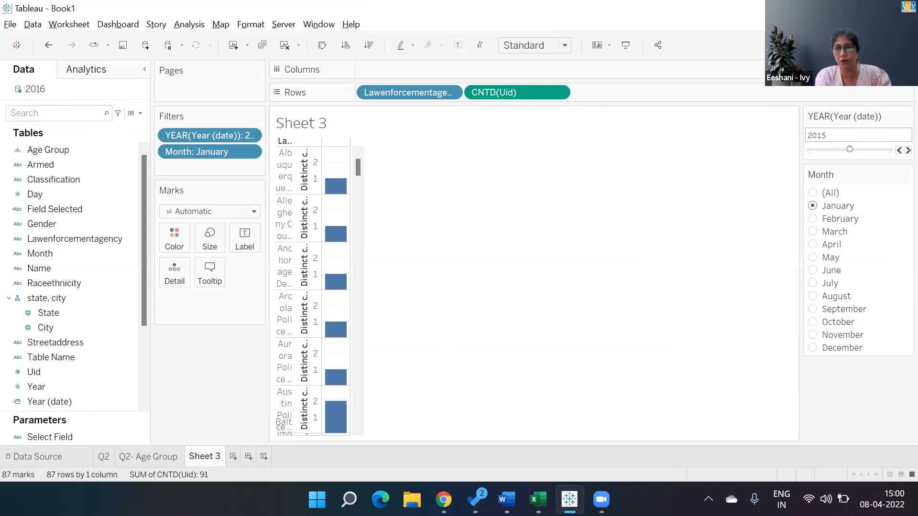
key(ctrl+1)
click(808, 152)
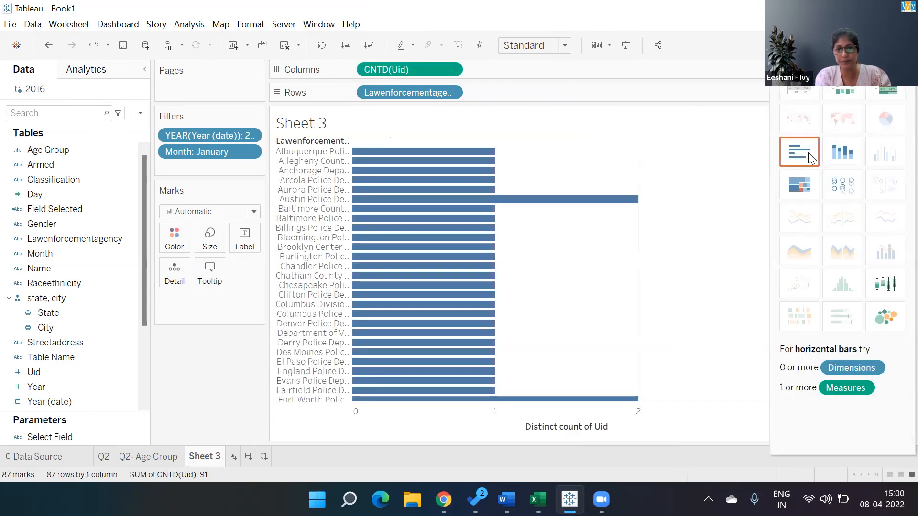
- Sort the agencies in descending order by distinct count of Uid and set the Month filter to (All)
click(614, 426)
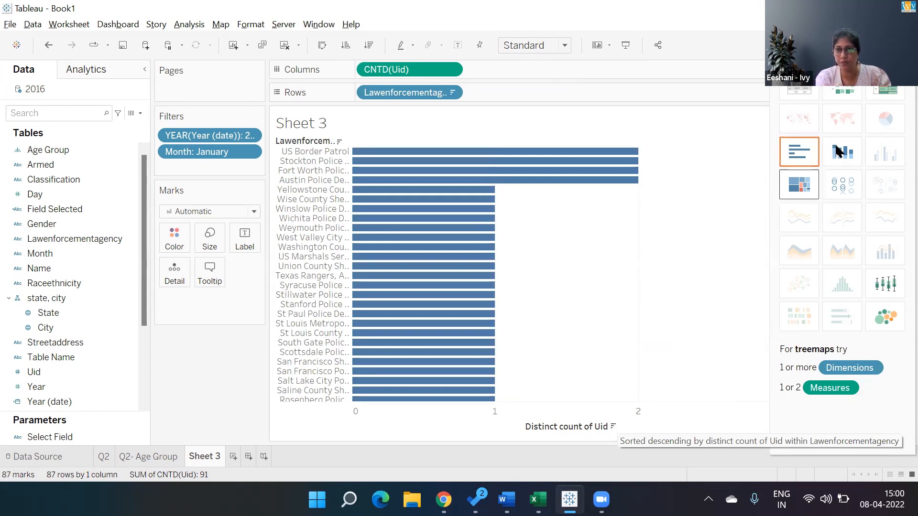
click(889, 45)
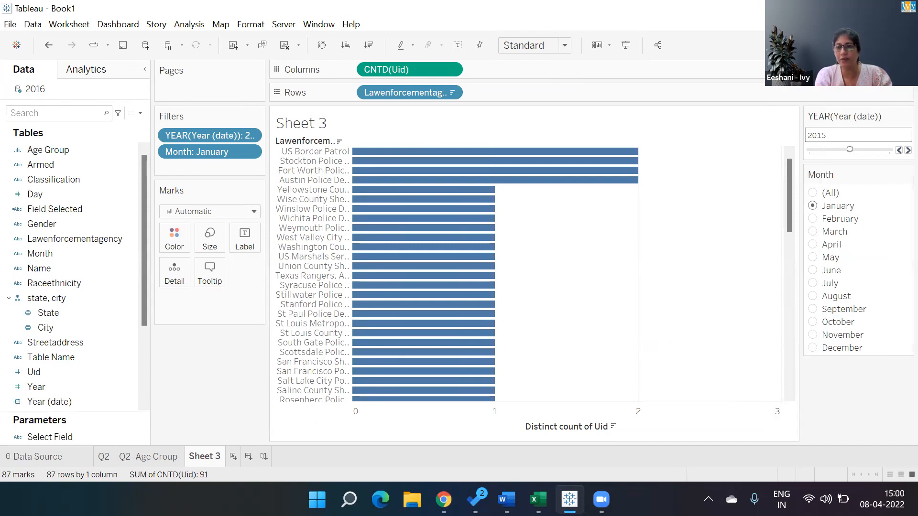
click(813, 196)
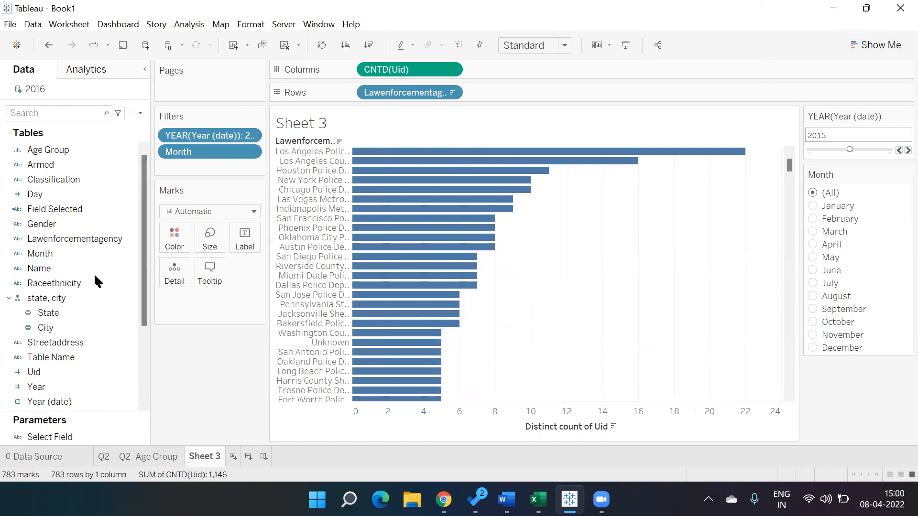
click(51, 388)
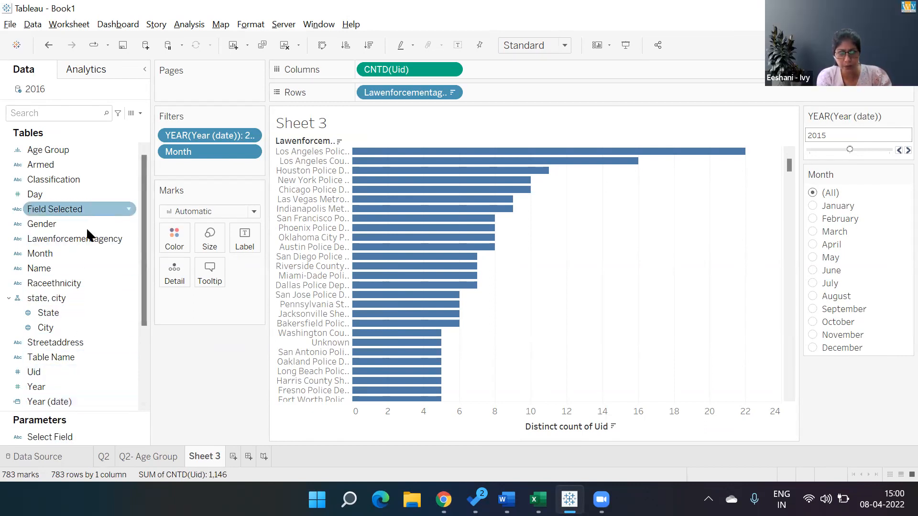
right_click(106, 405)
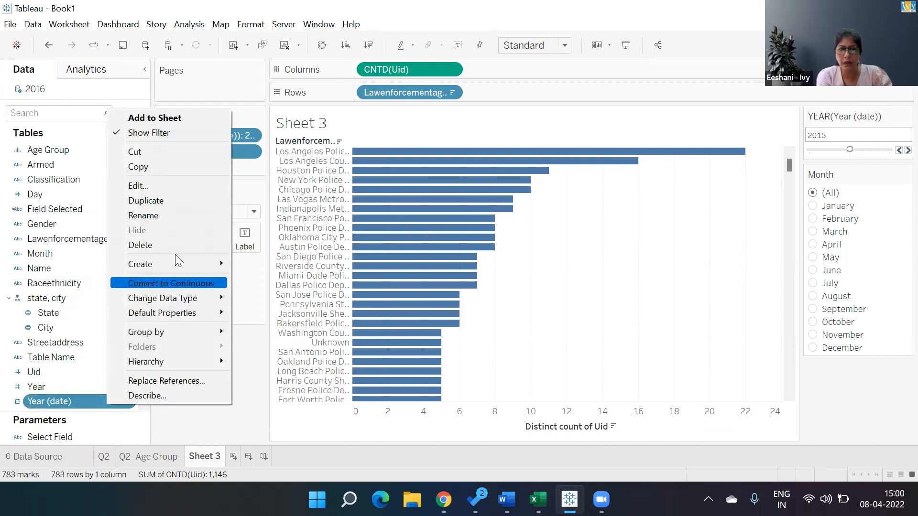
mouse_move(181, 298)
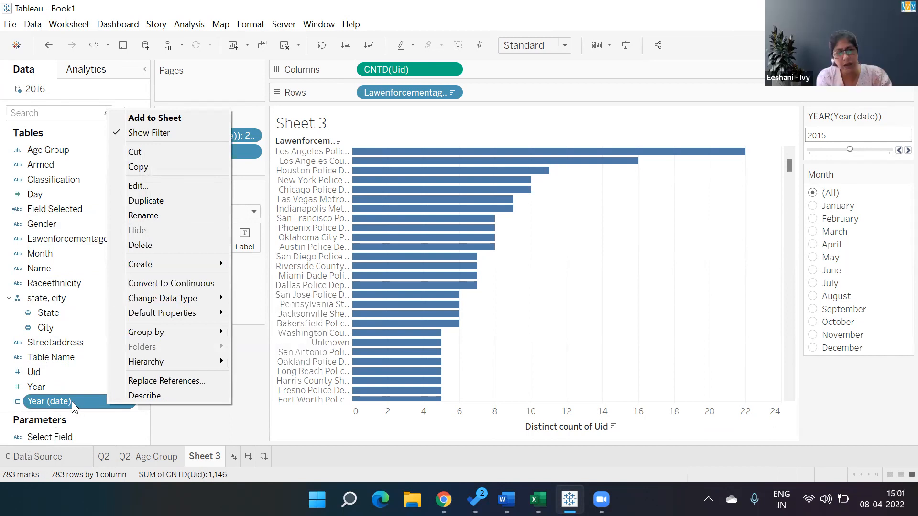
click(189, 425)
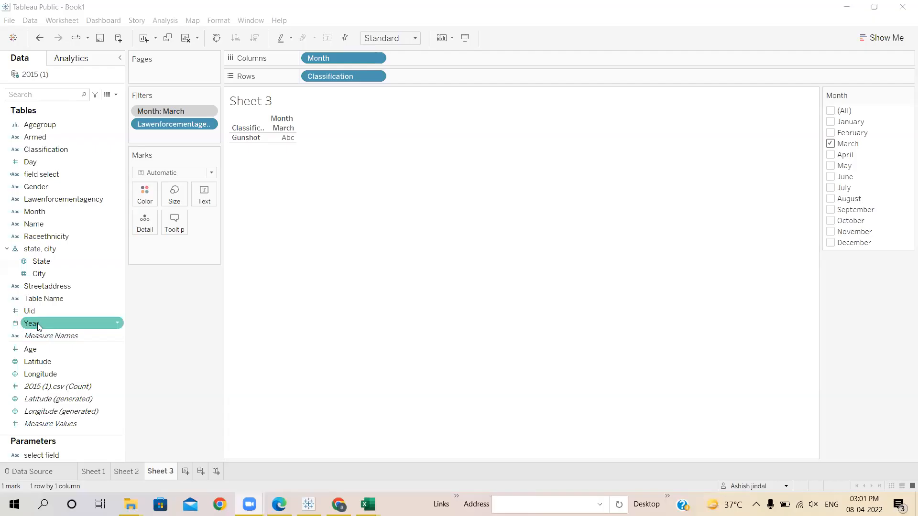
- Set the data type of the Year field to Date in the 2015 (1) data source
right_click(38, 325)
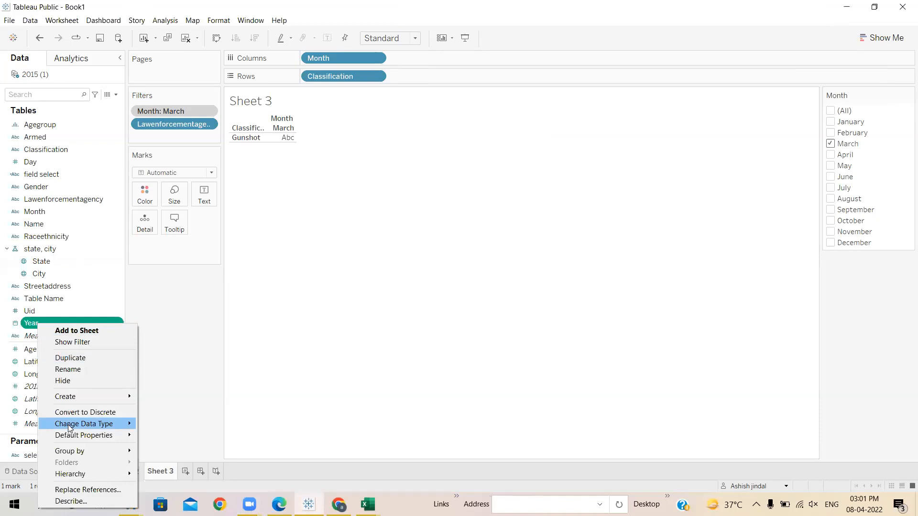
mouse_move(79, 424)
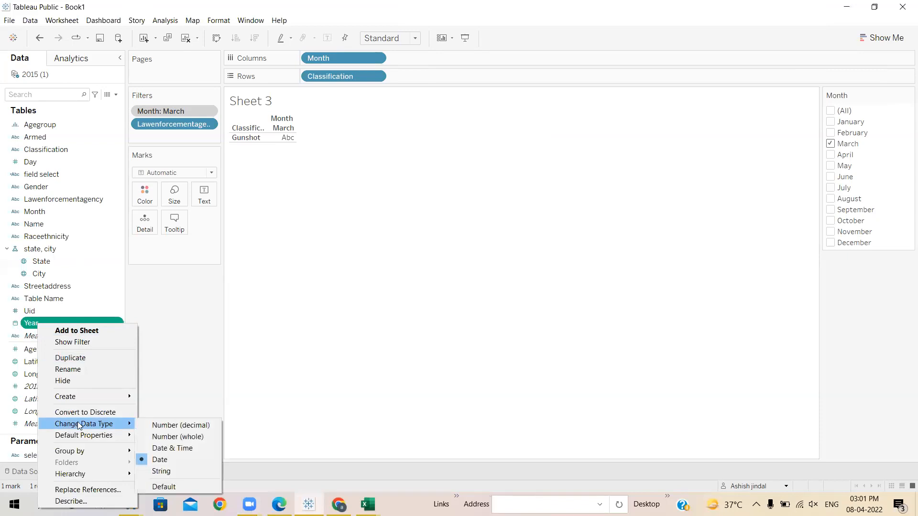
click(163, 460)
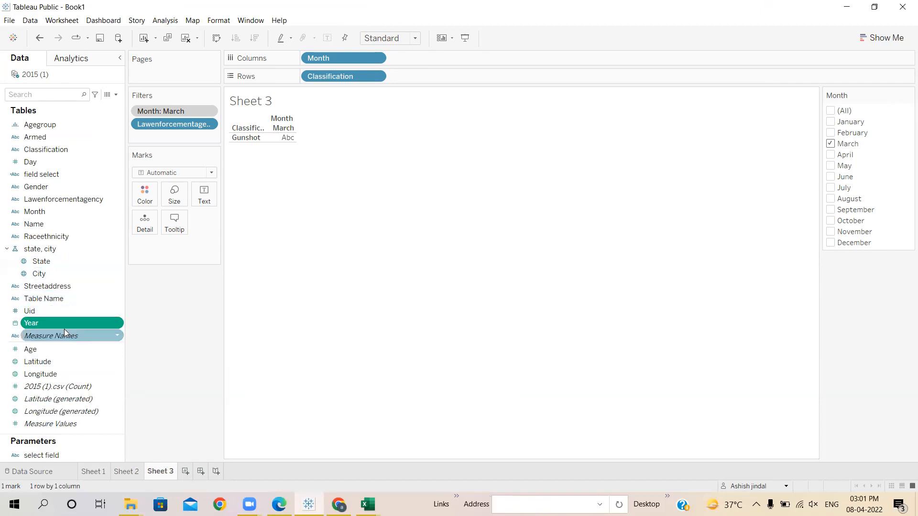
- Try to add the Year field as a filter on Sheet 3
click(89, 286)
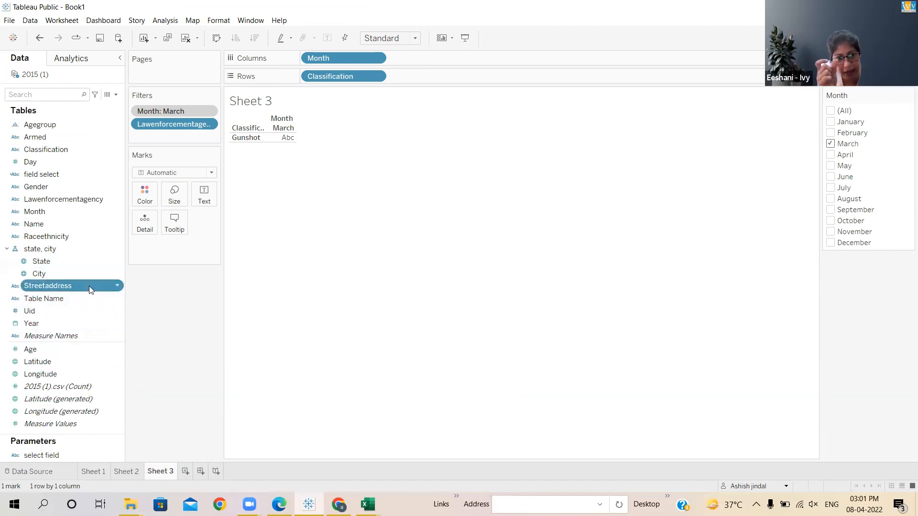
click(53, 319)
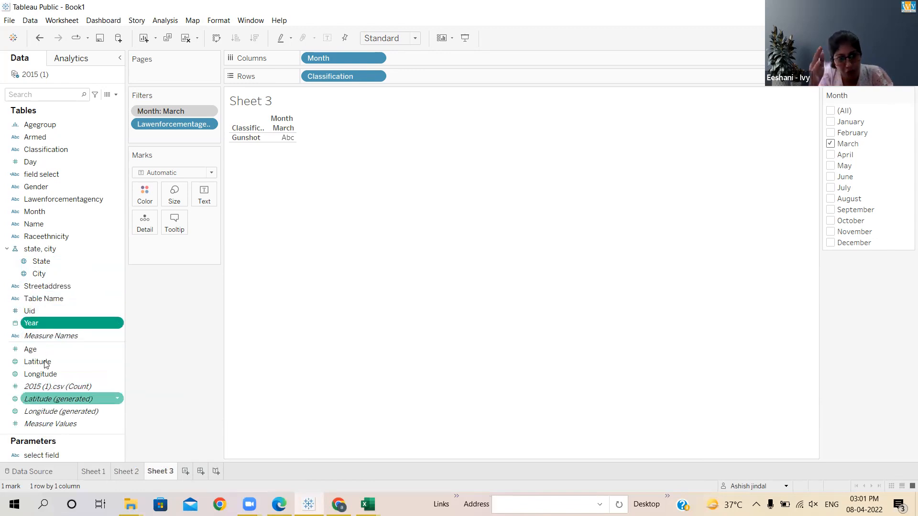
drag(72, 297, 164, 97)
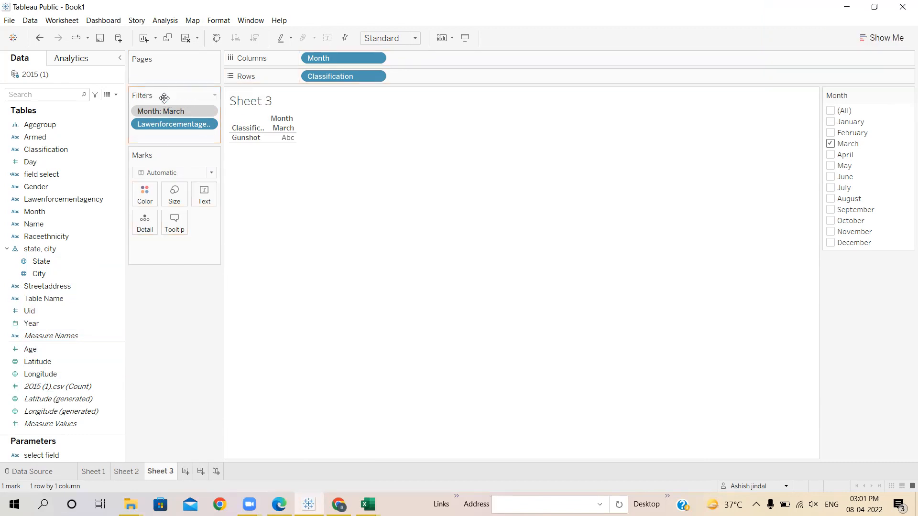
click(38, 311)
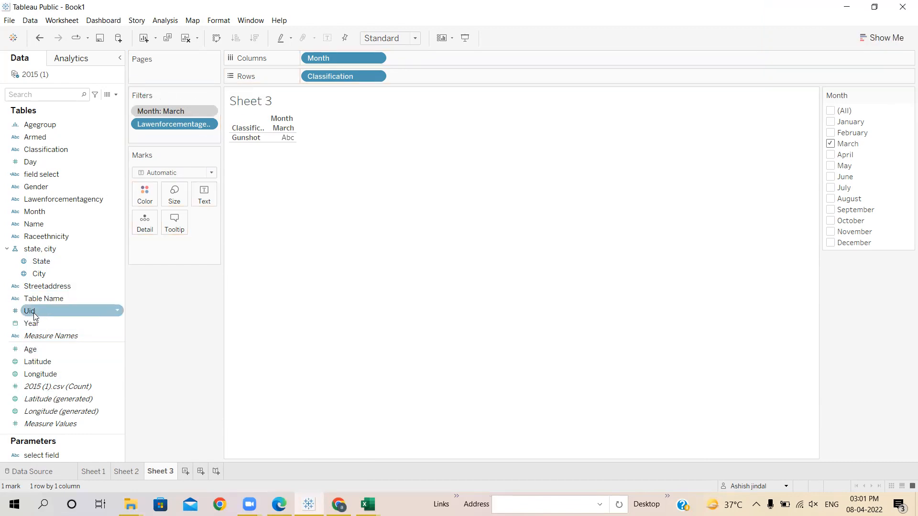
click(33, 325)
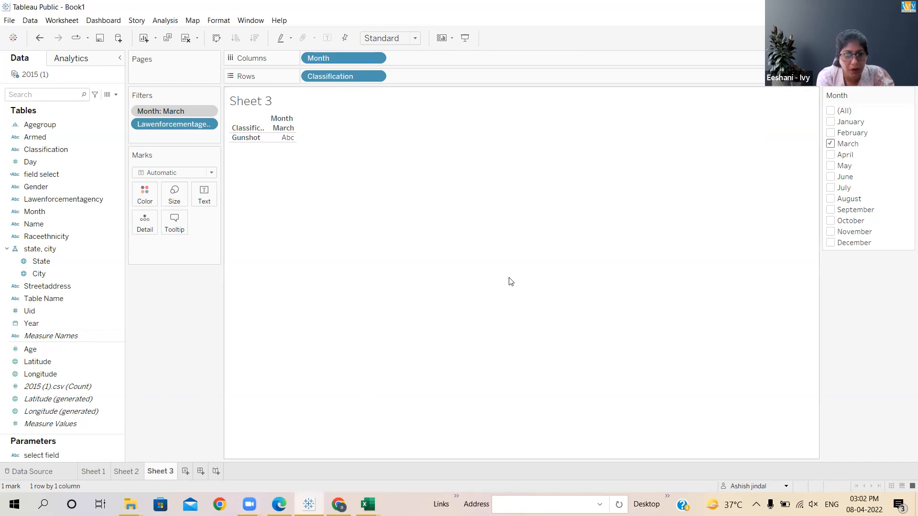
- Change the data type of the Year field to Number (whole)
right_click(115, 323)
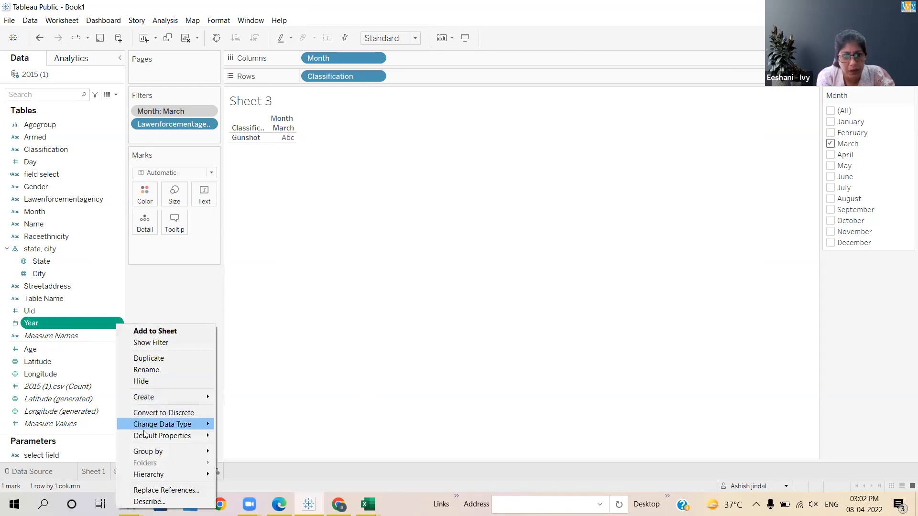
mouse_move(147, 429)
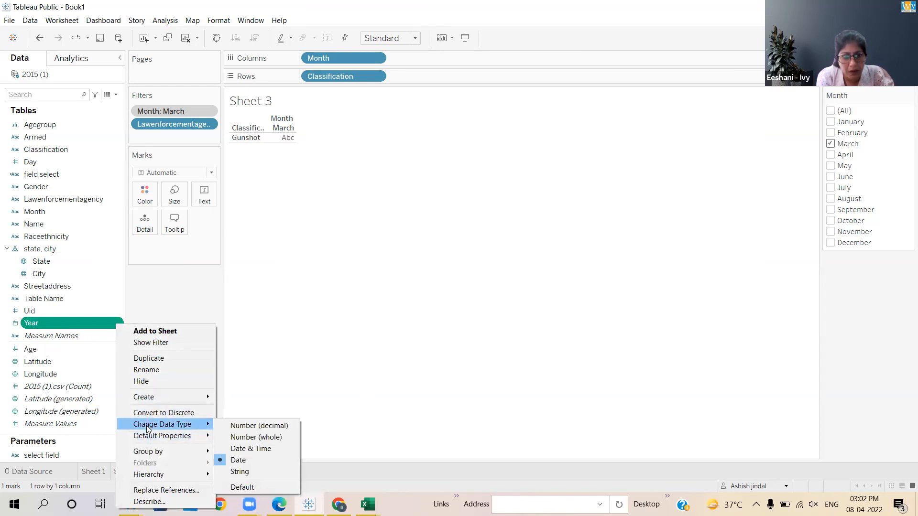
click(260, 439)
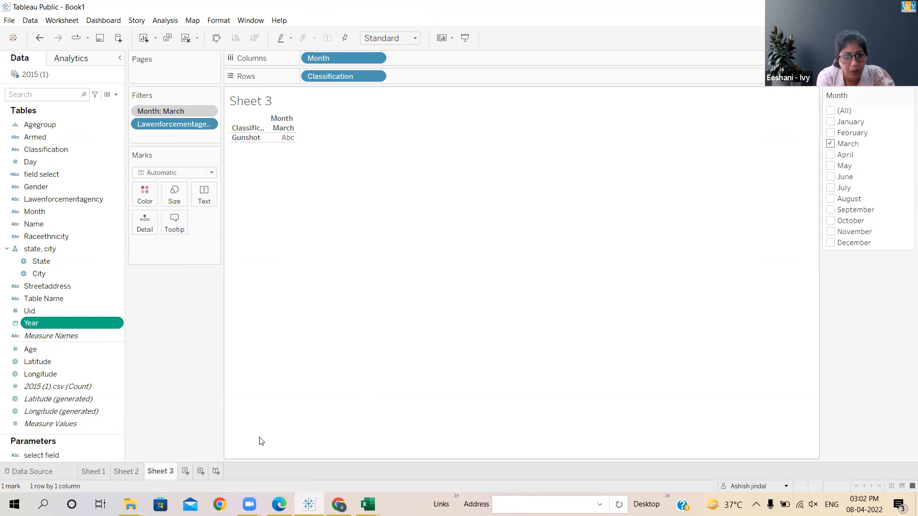
- Convert the Year field to a measure and back to a dimension so that it is discrete
click(115, 325)
right_click(115, 324)
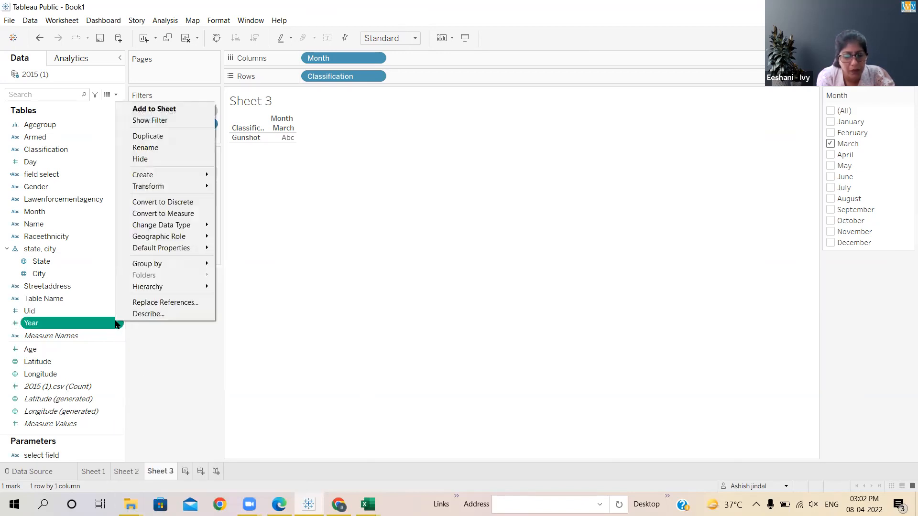
click(174, 213)
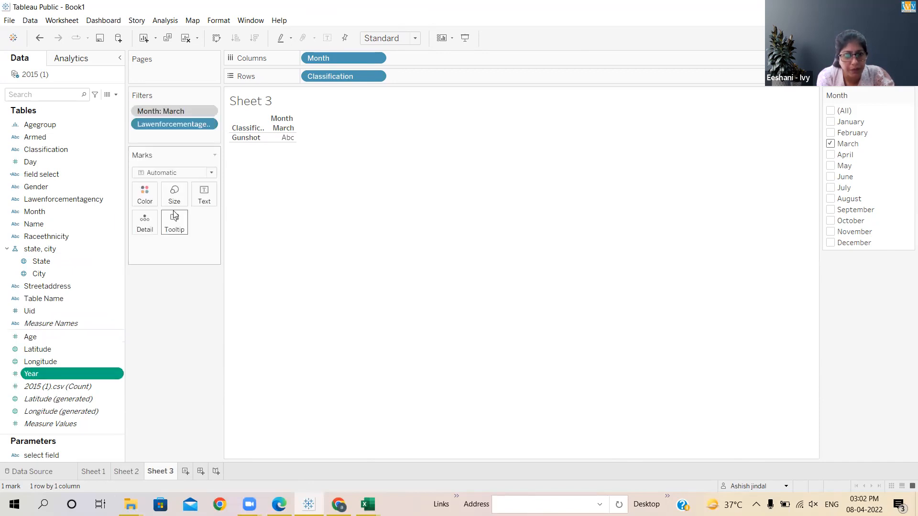
click(116, 374)
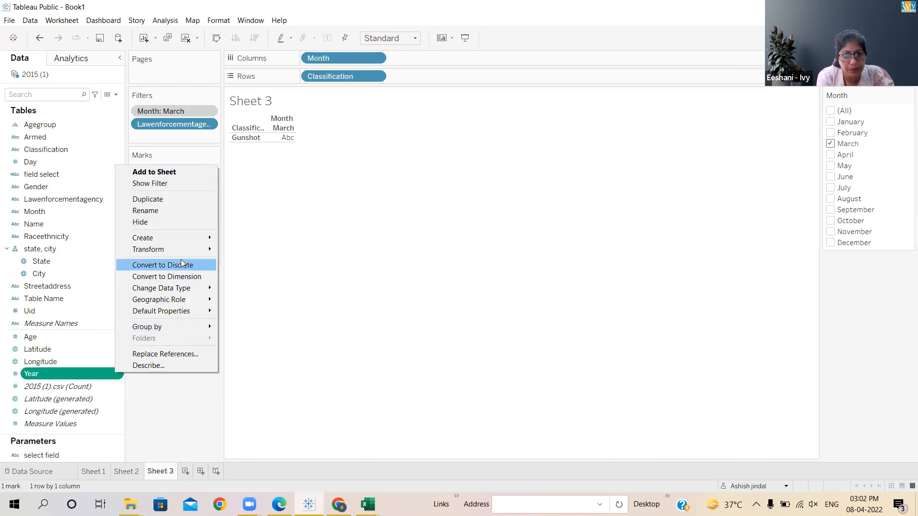
click(181, 277)
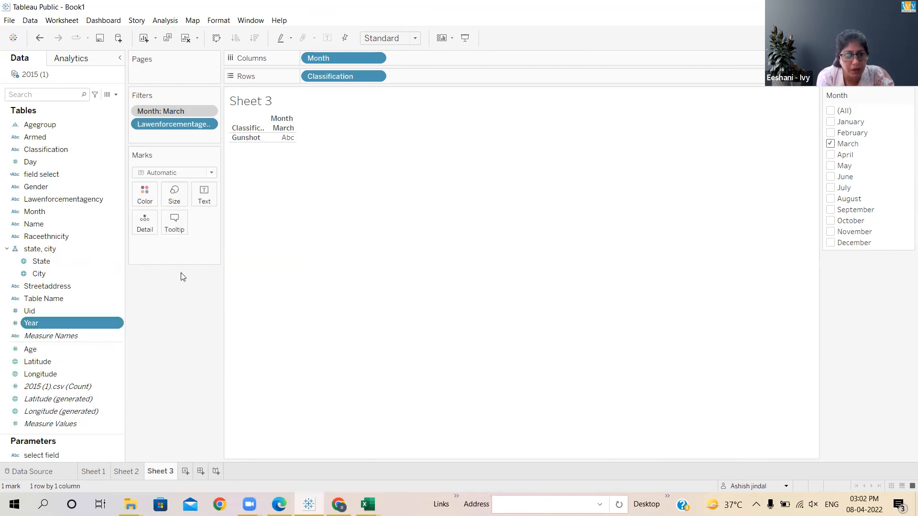
- Create a date version of the Year field with the Make date transformation
click(112, 321)
click(153, 322)
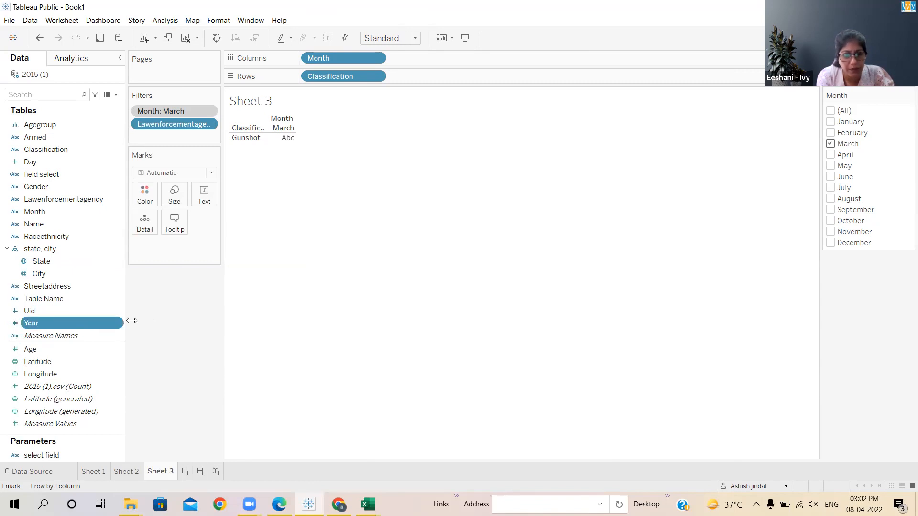
click(111, 323)
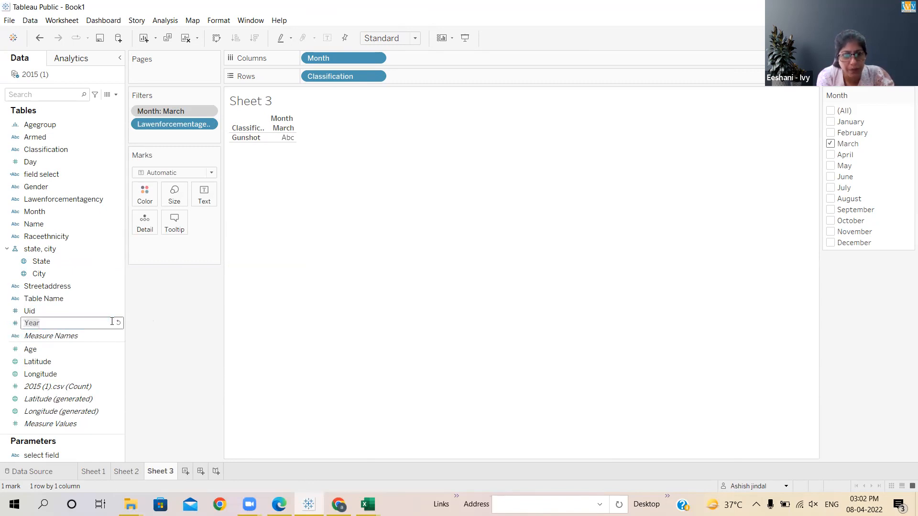
click(177, 325)
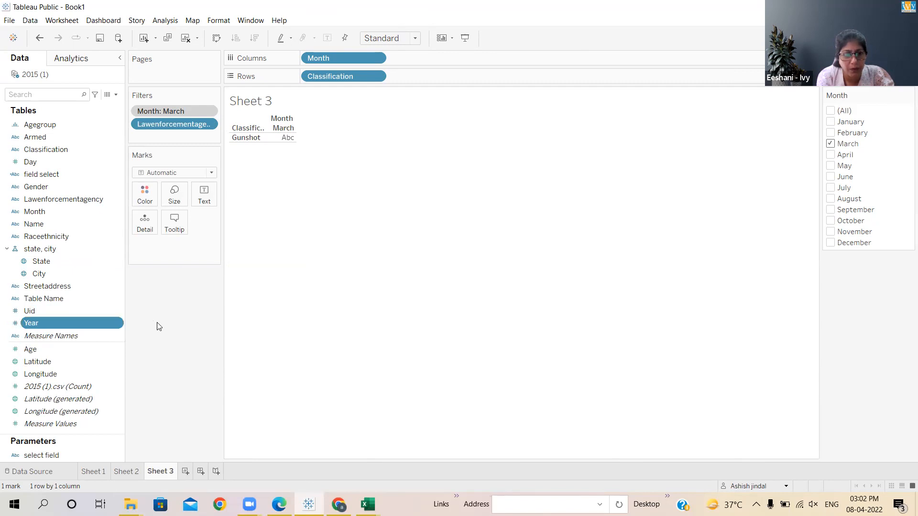
click(118, 322)
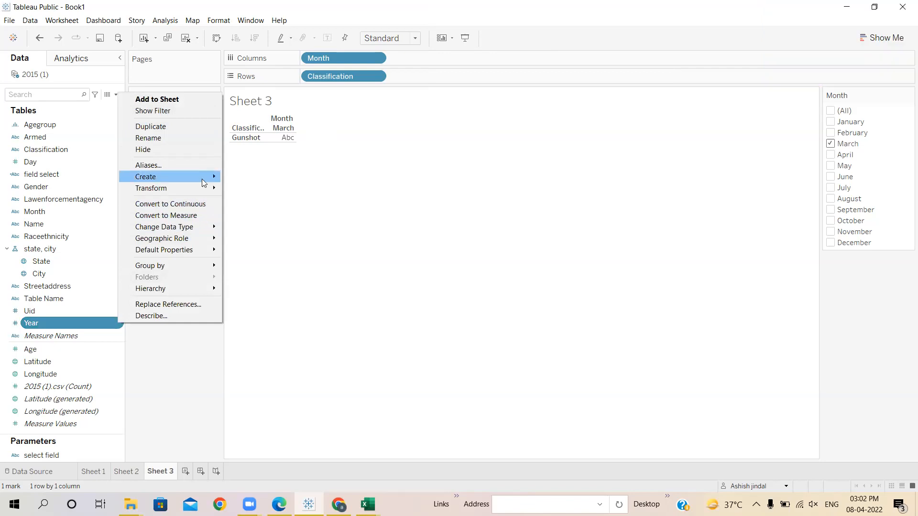
mouse_move(202, 181)
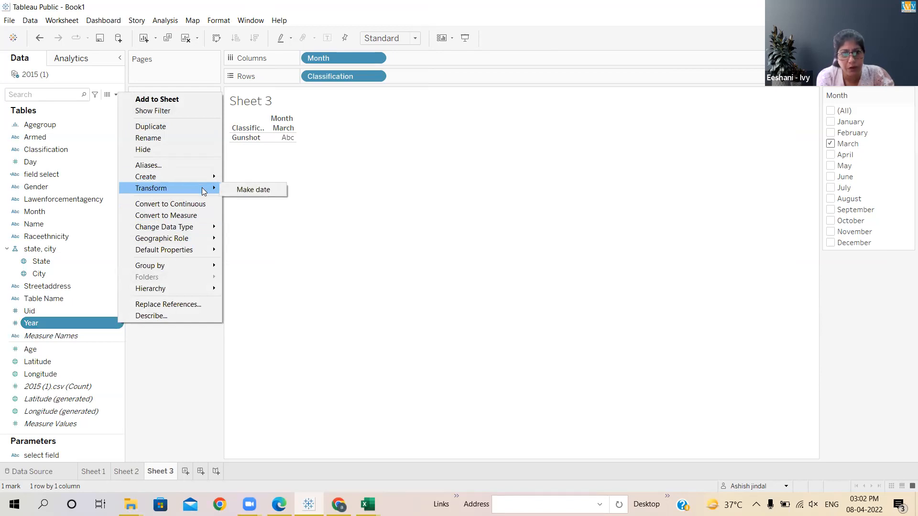
click(252, 190)
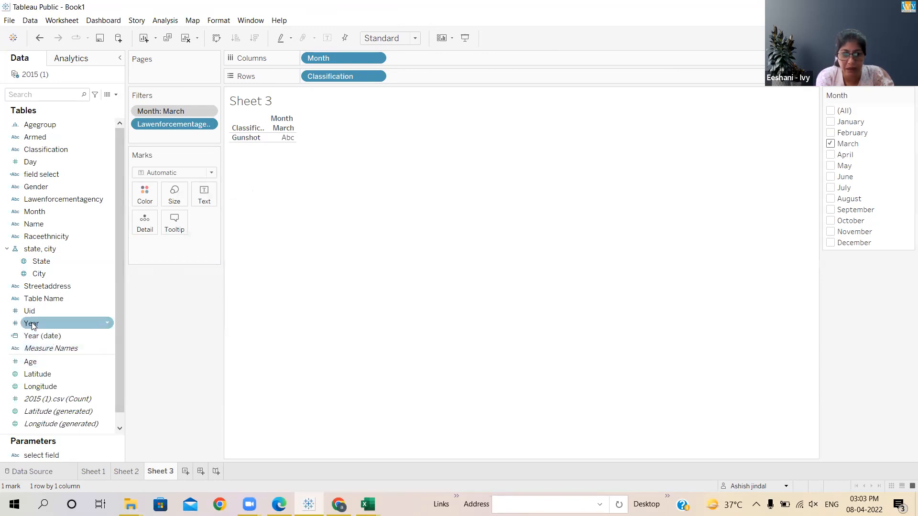
- Try to filter Sheet 3 by the Years of the Year (date) field
drag(37, 339, 152, 132)
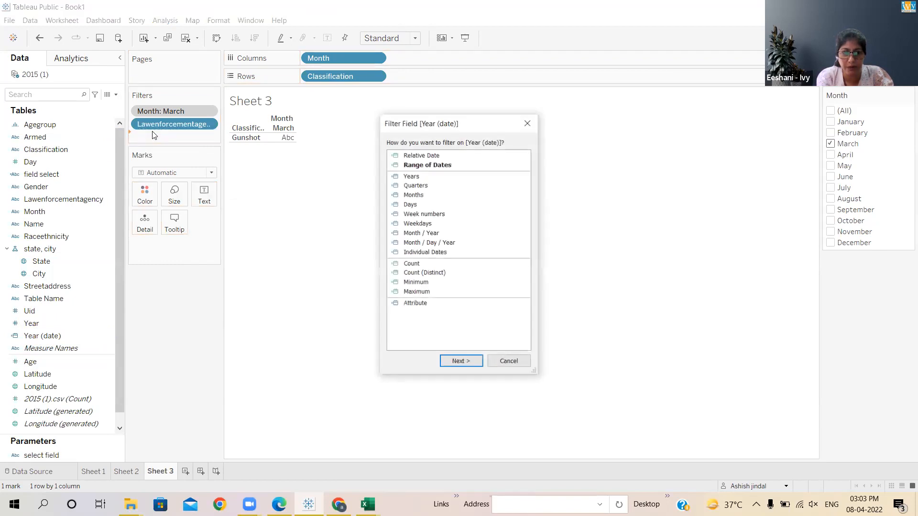
click(408, 177)
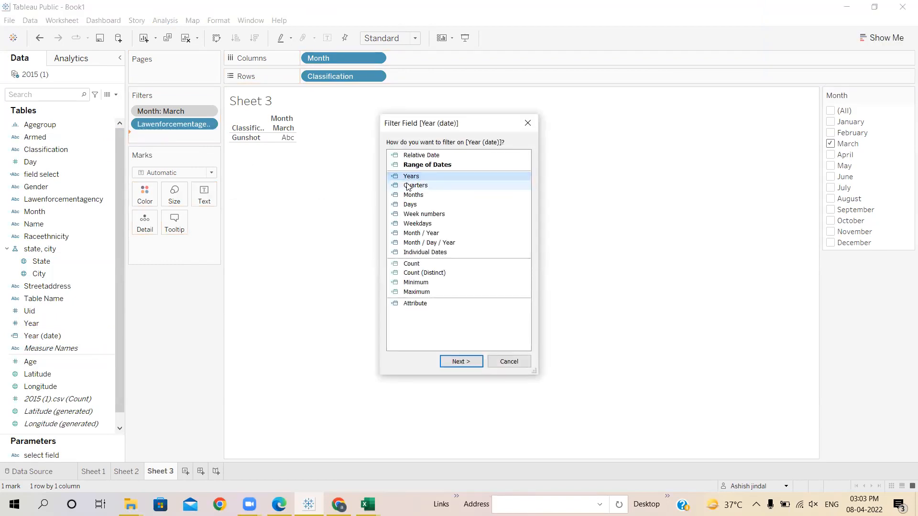
click(461, 362)
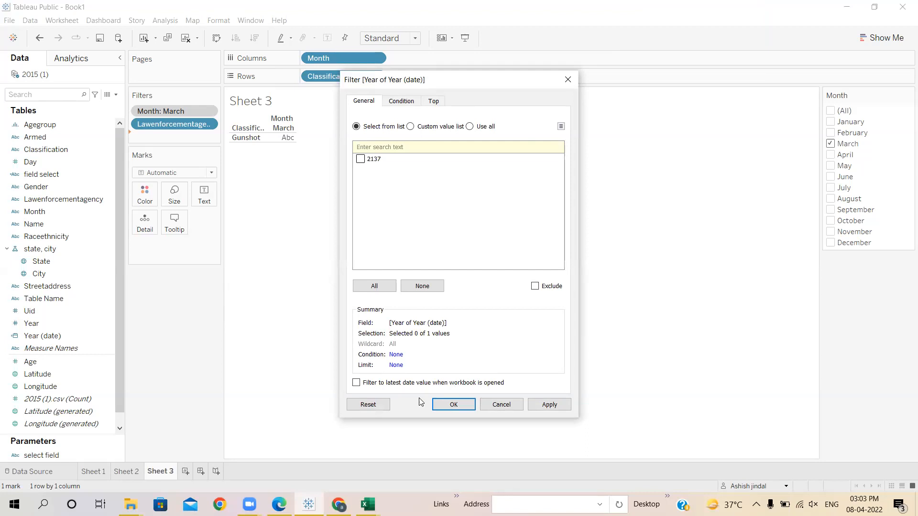
click(509, 404)
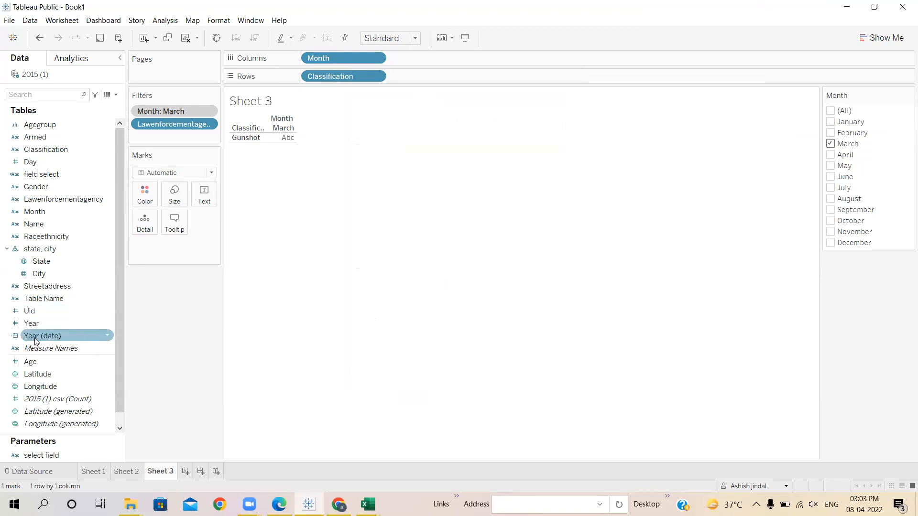
drag(35, 340, 149, 135)
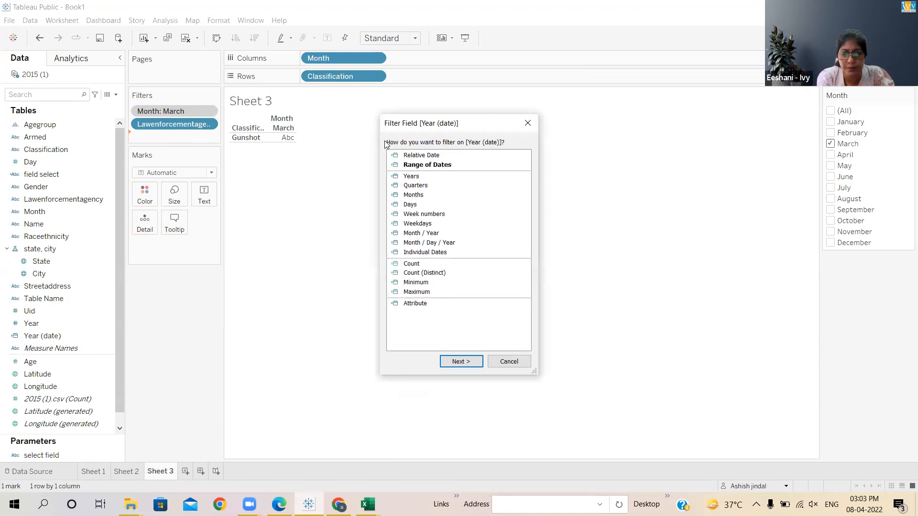
click(412, 177)
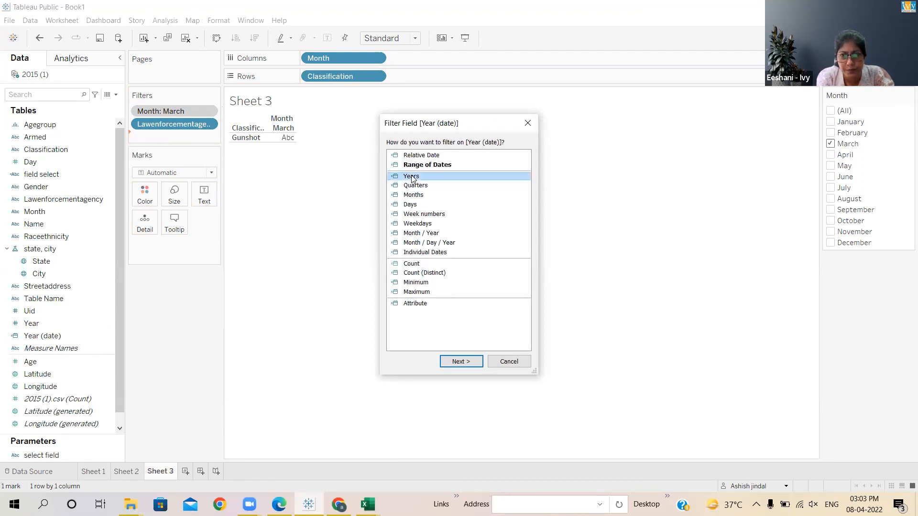
click(460, 362)
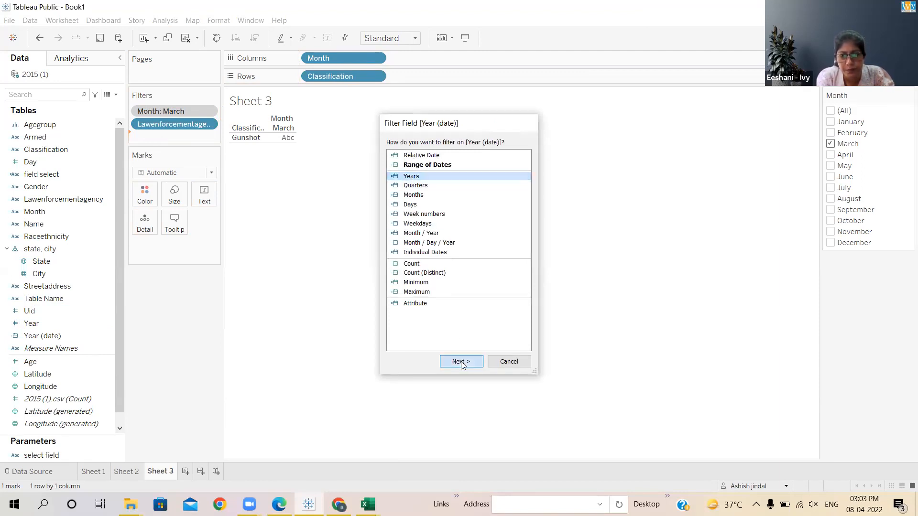
click(501, 405)
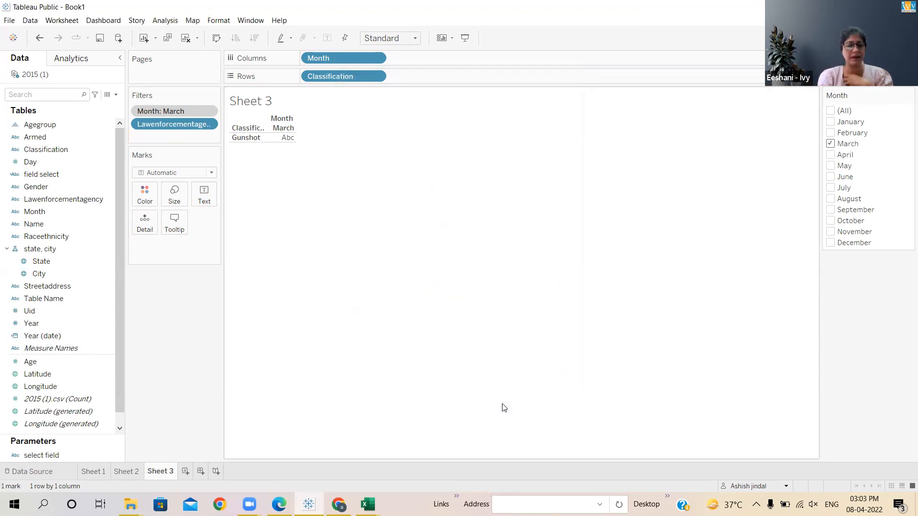
- Filter Sheet 3 by the Year field with 2015 and 2016 selected, and delete the Year (date) field
right_click(32, 325)
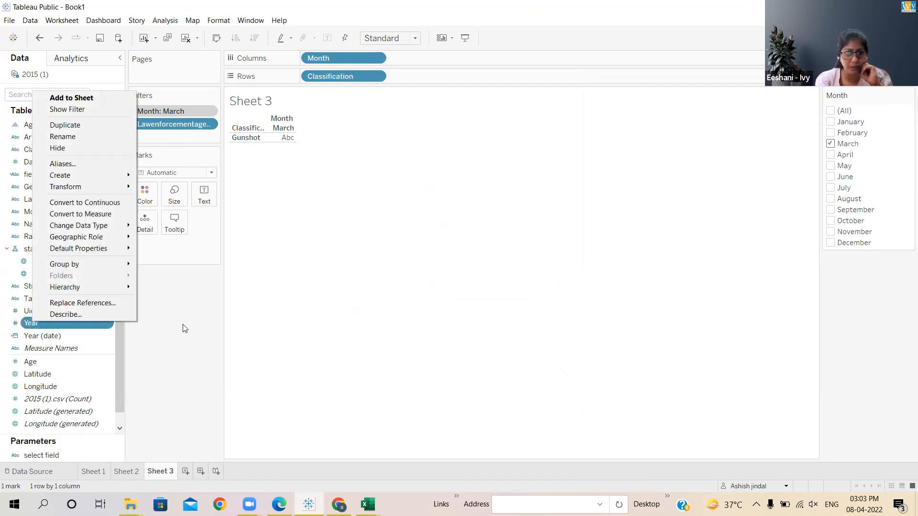
click(212, 334)
drag(49, 324, 150, 132)
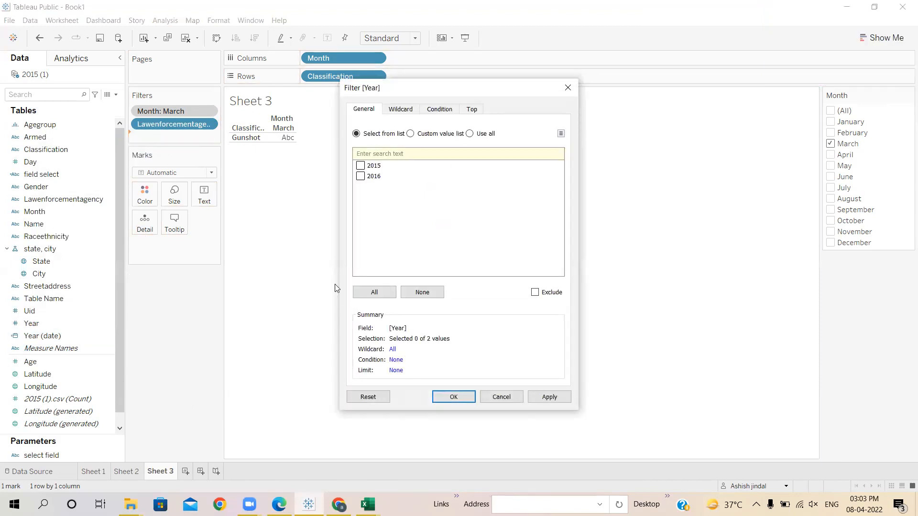
click(361, 166)
click(453, 398)
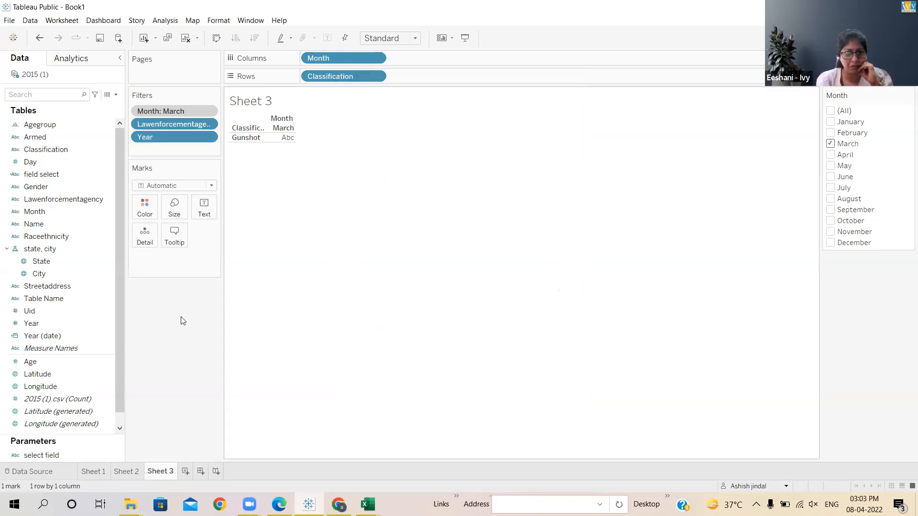
right_click(64, 334)
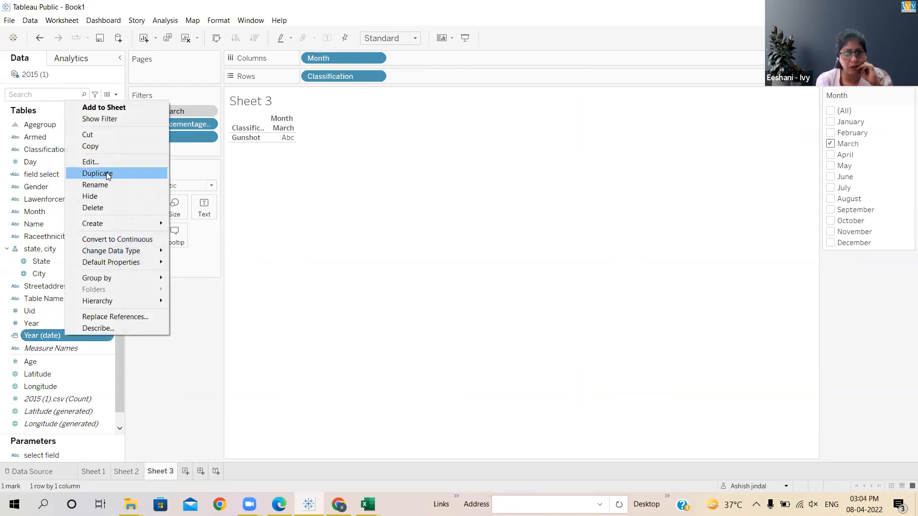
click(103, 207)
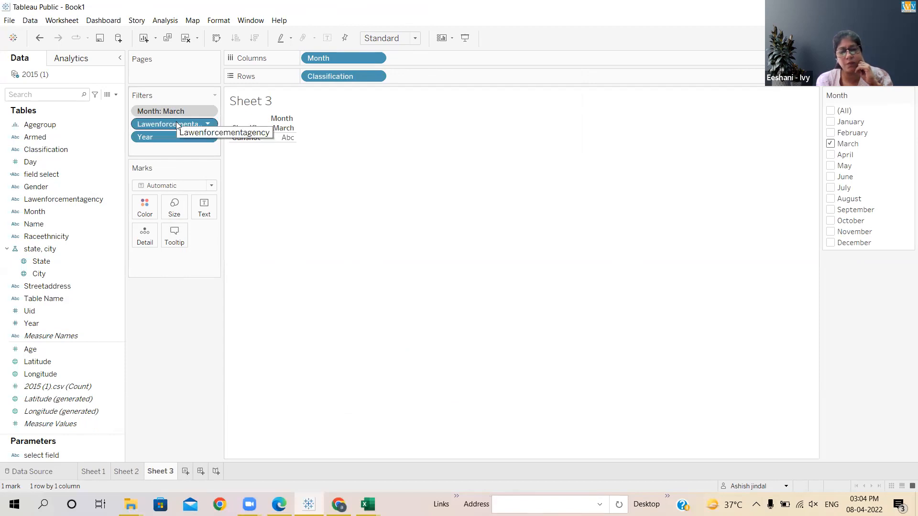
- Replace Classification with Lawenforcementagency on the rows of Sheet 3
drag(176, 122, 442, 72)
drag(338, 76, 237, 331)
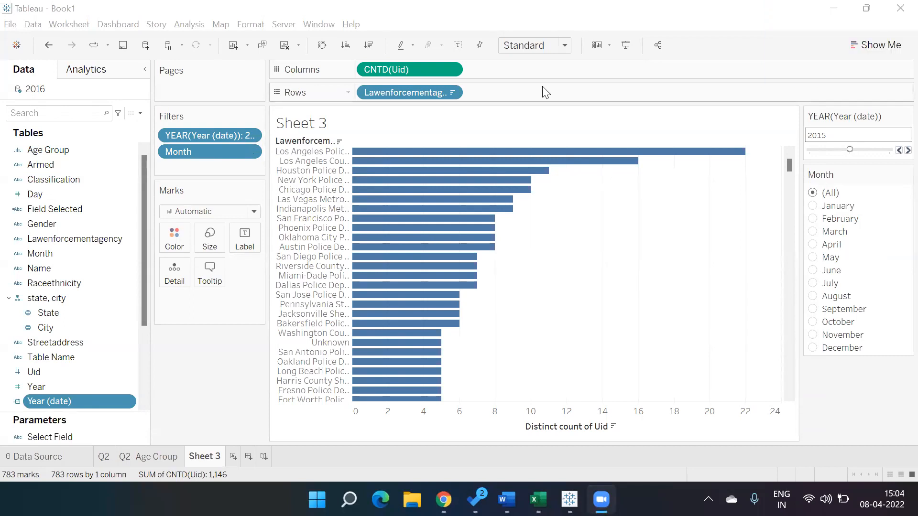
- Filter Lawenforcementagency to the top 5 by distinct count of Uid
click(450, 92)
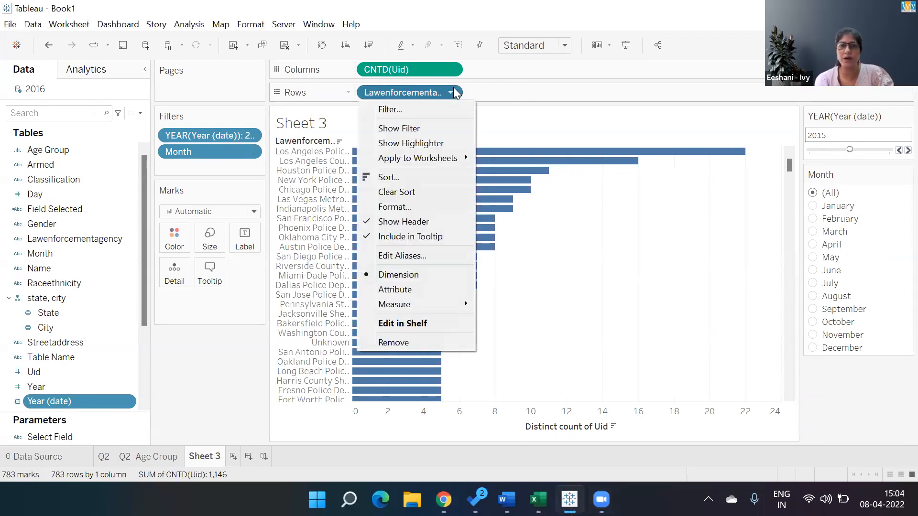
click(433, 109)
click(478, 84)
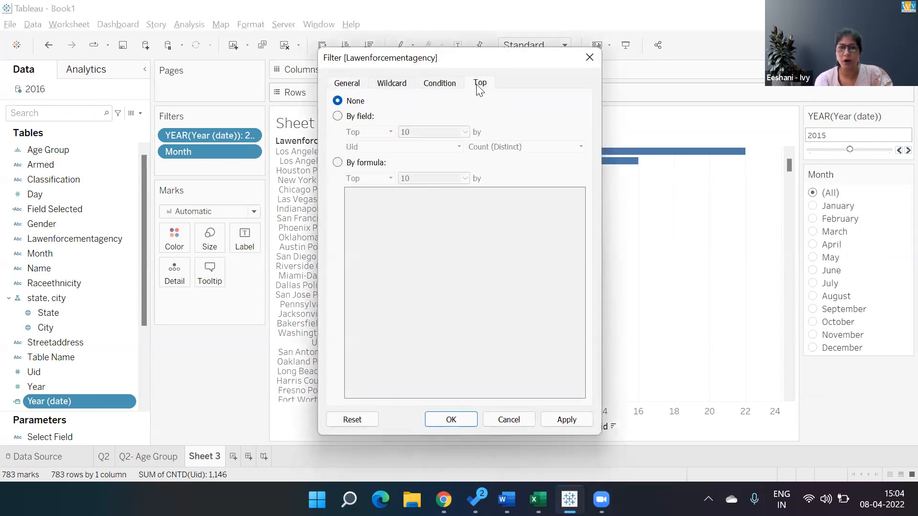
click(361, 117)
click(423, 130)
key(BackSpace)
key(BackSpace)
text(5)
click(461, 418)
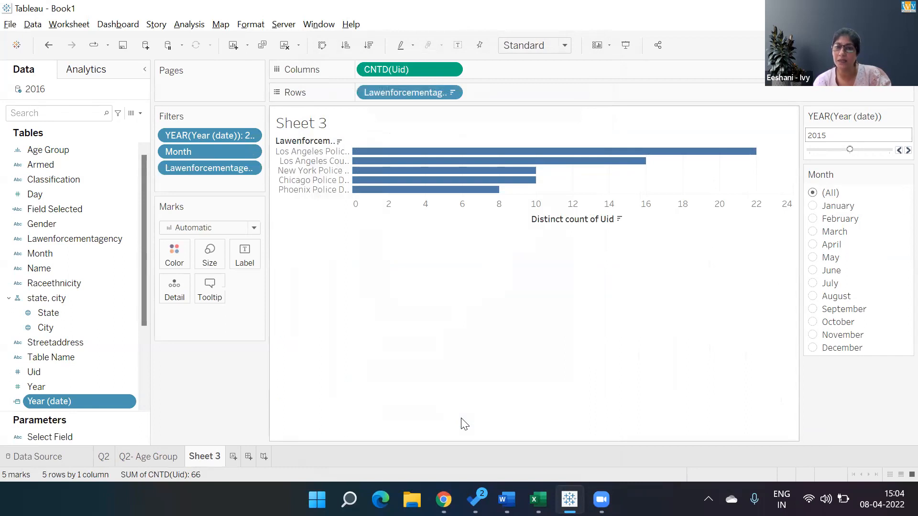
- Check the filtered agencies month by month, setting the Month filter to January, February, March, May and finally June
click(816, 205)
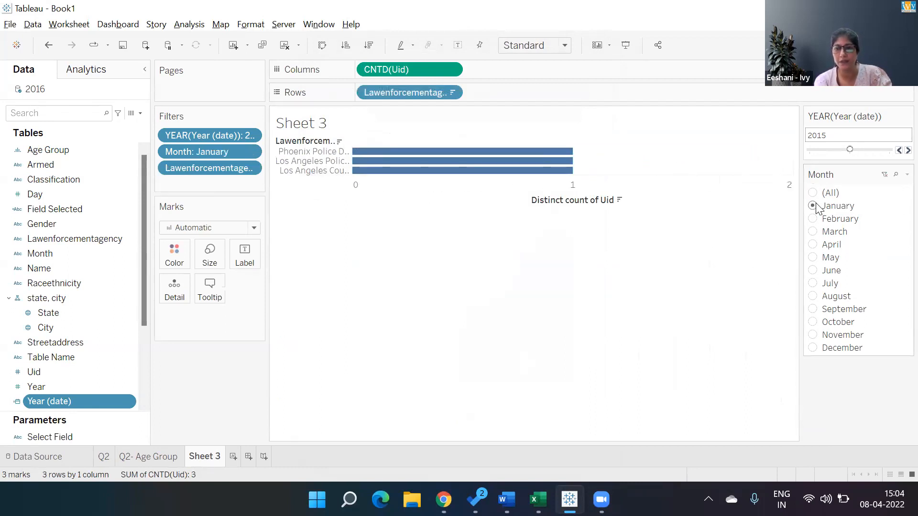
click(814, 219)
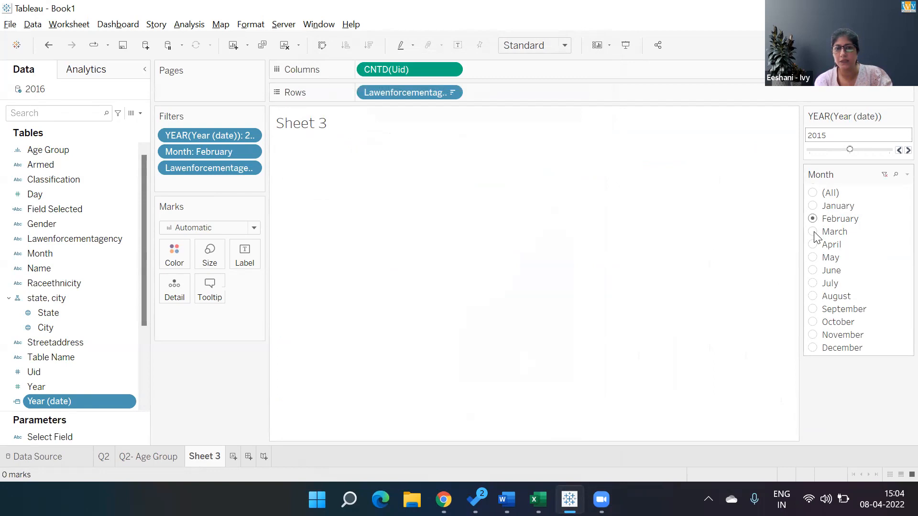
click(815, 233)
click(816, 254)
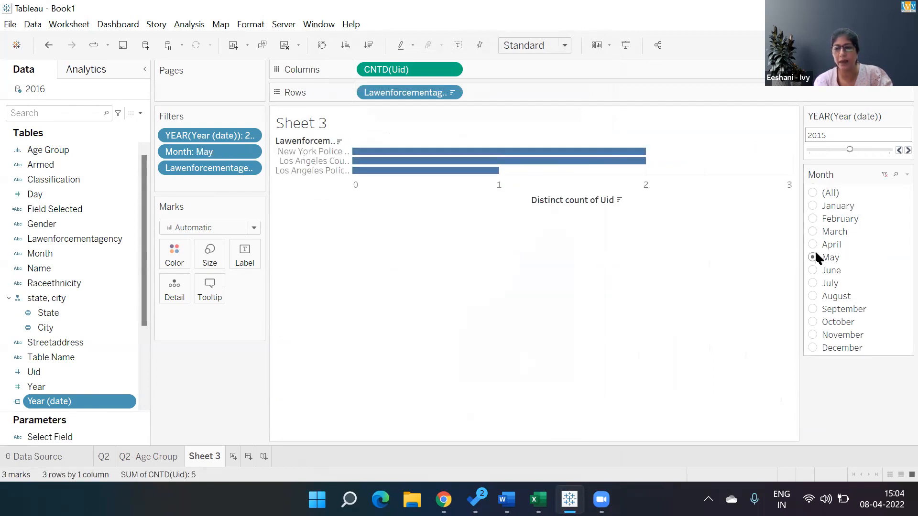
click(814, 271)
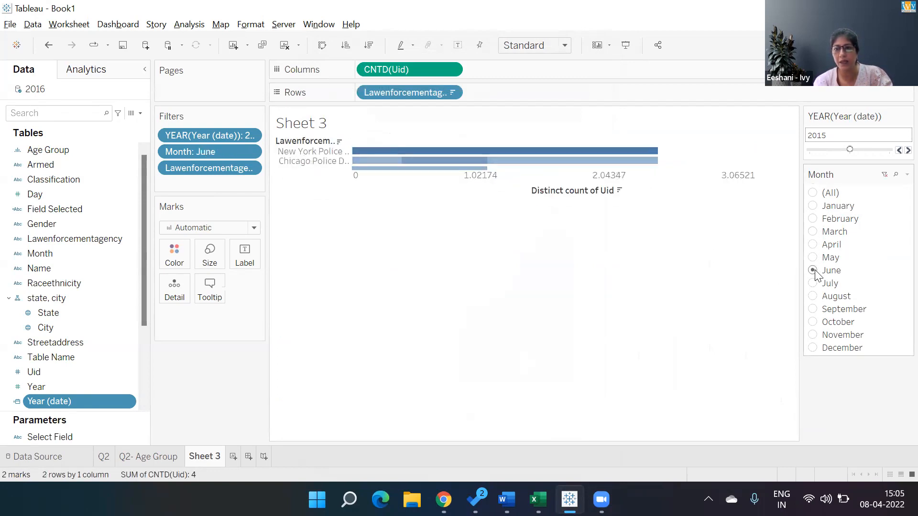
- Set the Year filter to All and check the agencies for March, April, May, August, October and November
click(816, 151)
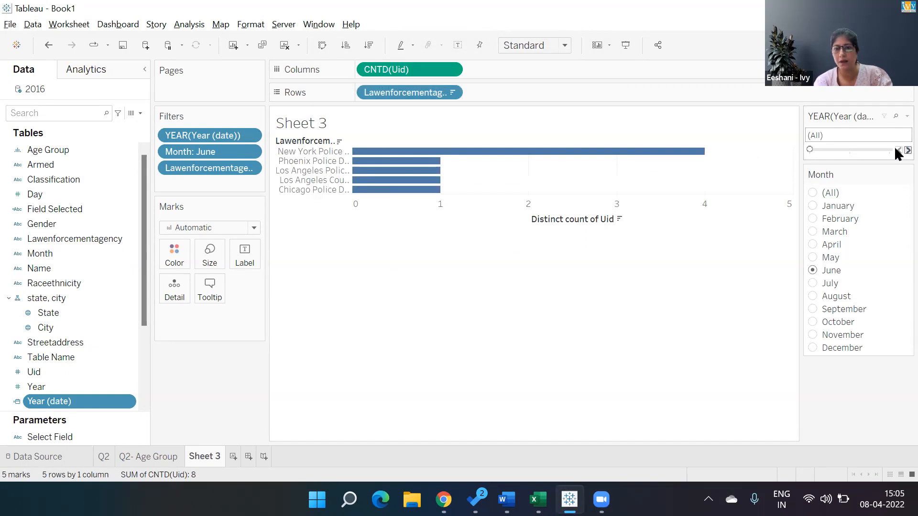
click(898, 149)
click(812, 150)
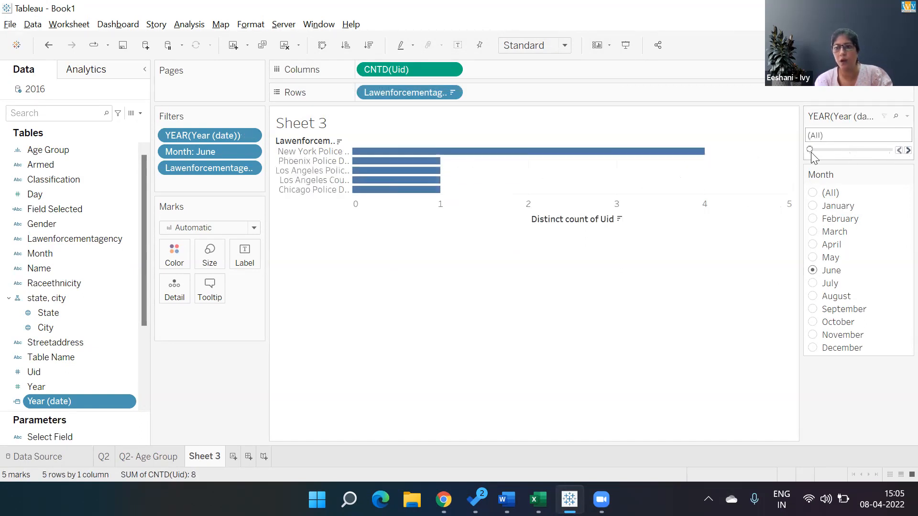
click(814, 231)
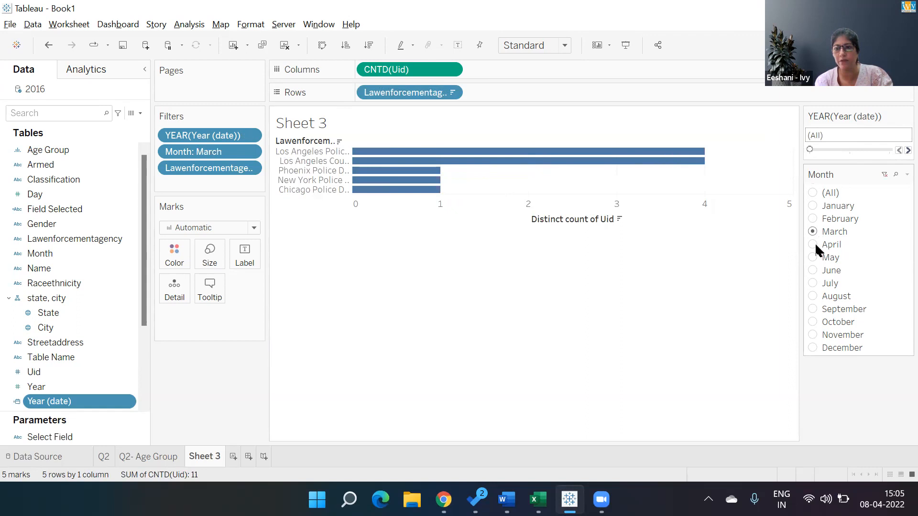
click(815, 243)
click(814, 257)
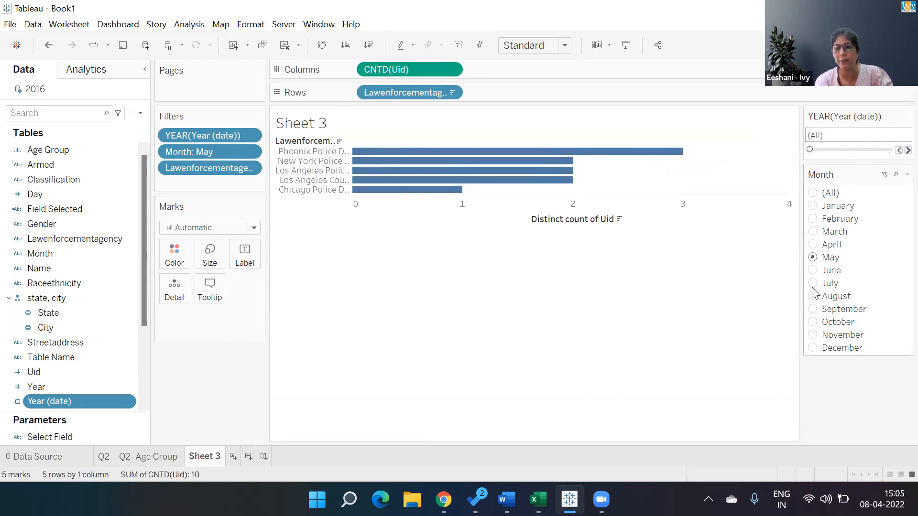
click(812, 296)
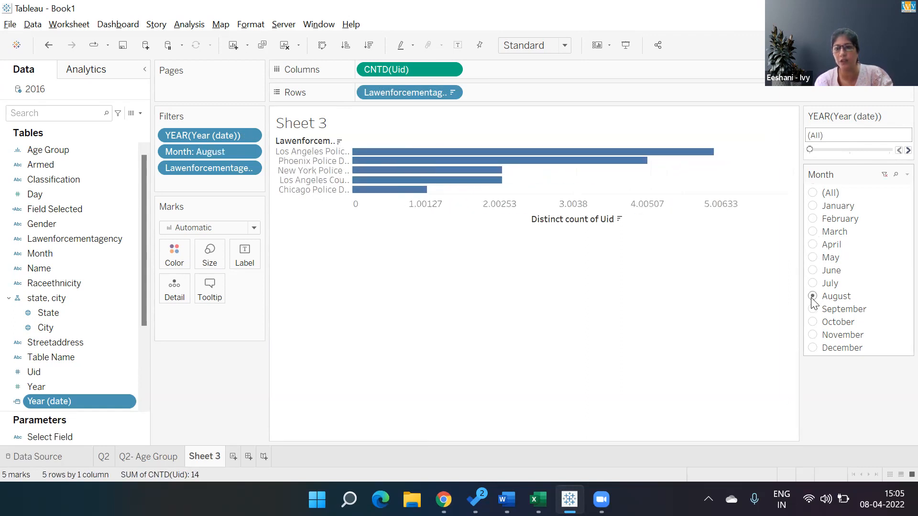
click(812, 323)
click(812, 335)
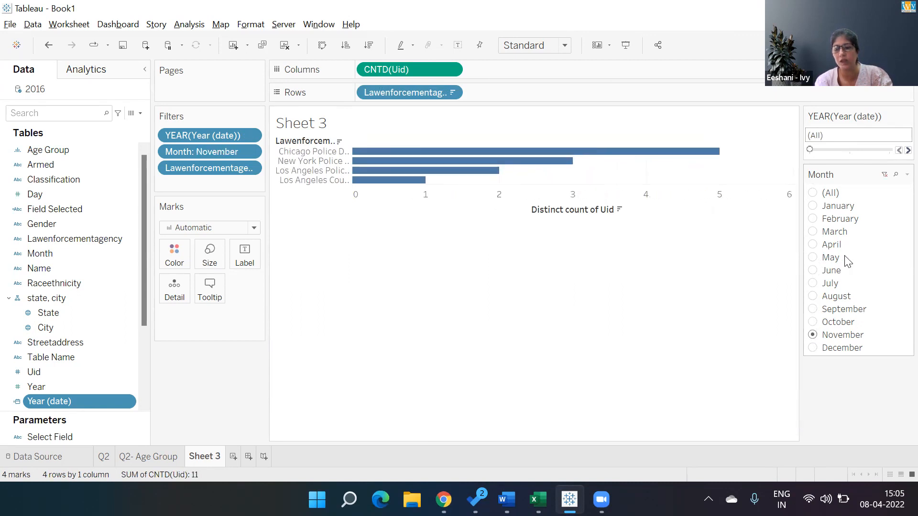
- Set the Year filter to 2016 and check the agencies for February and March
click(894, 149)
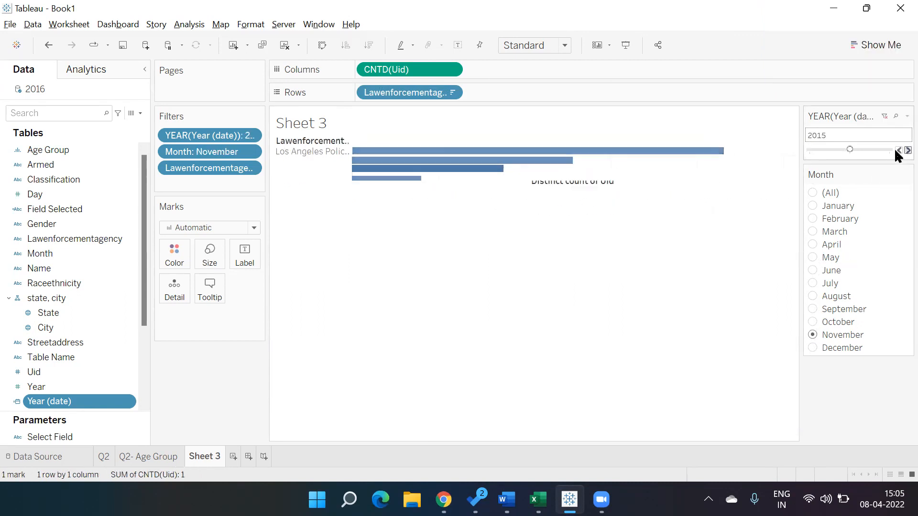
click(895, 149)
click(812, 219)
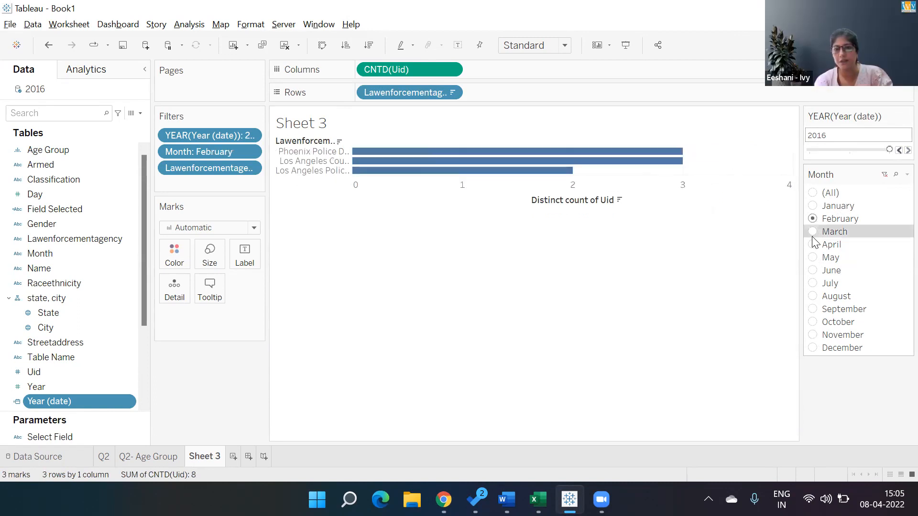
click(812, 232)
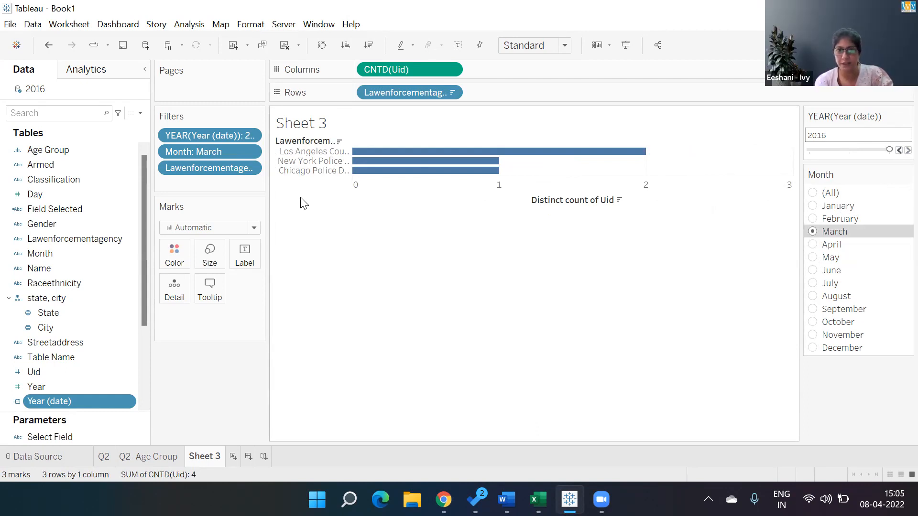
- Add the Year (date) and Month filters to context, and set the Month filter to January
click(245, 134)
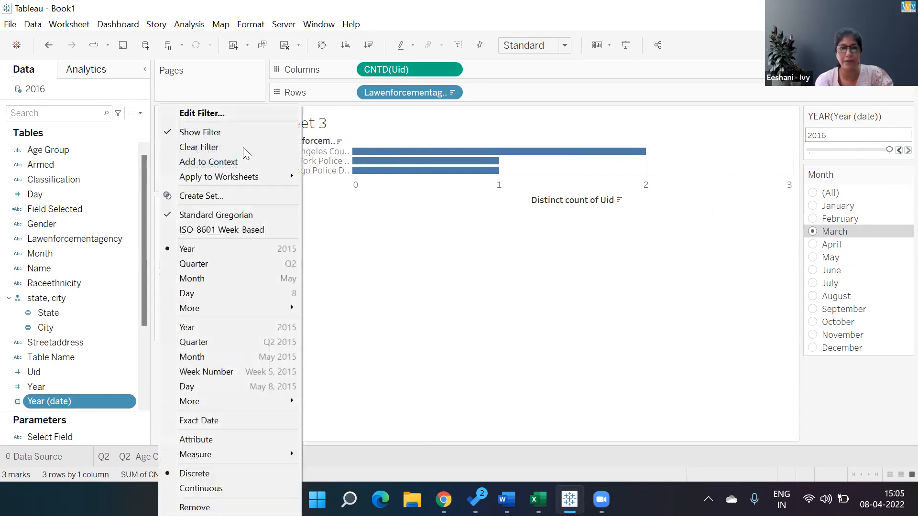
click(232, 163)
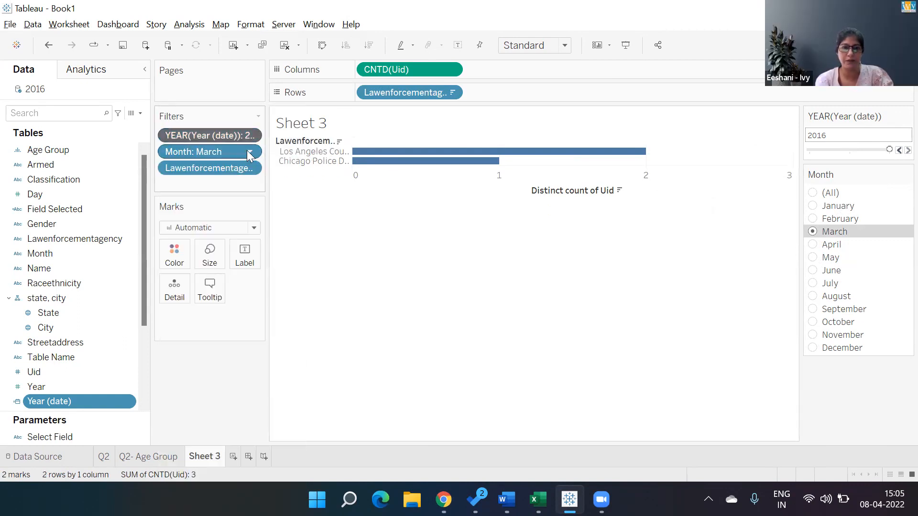
click(249, 155)
click(234, 213)
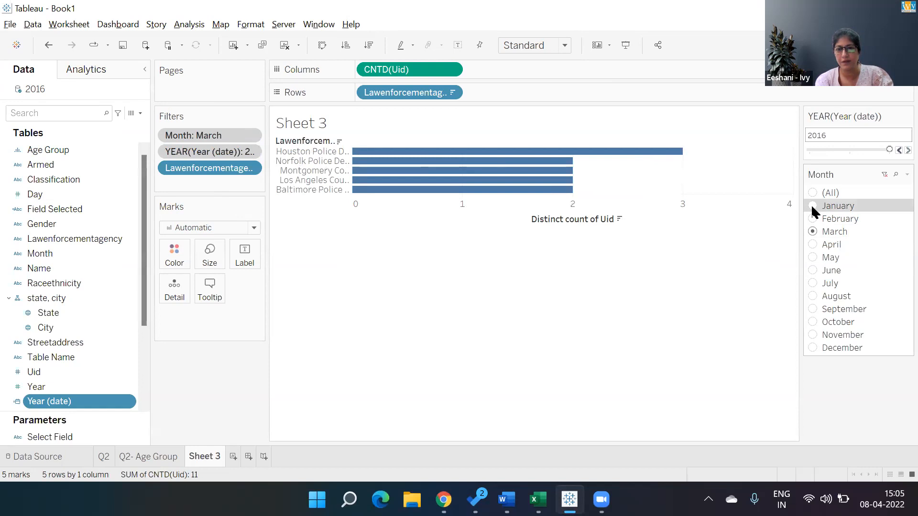
click(812, 205)
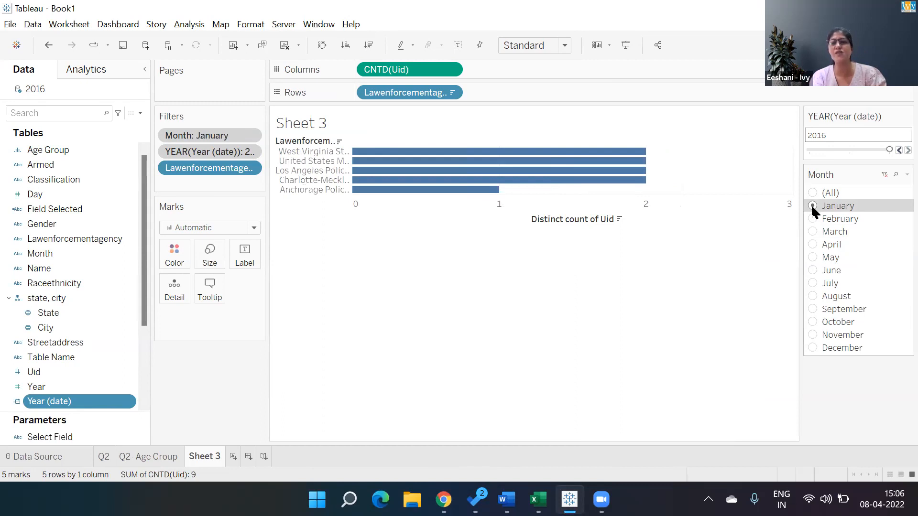
- Rename Sheet 3 as Q3
double_click(219, 458)
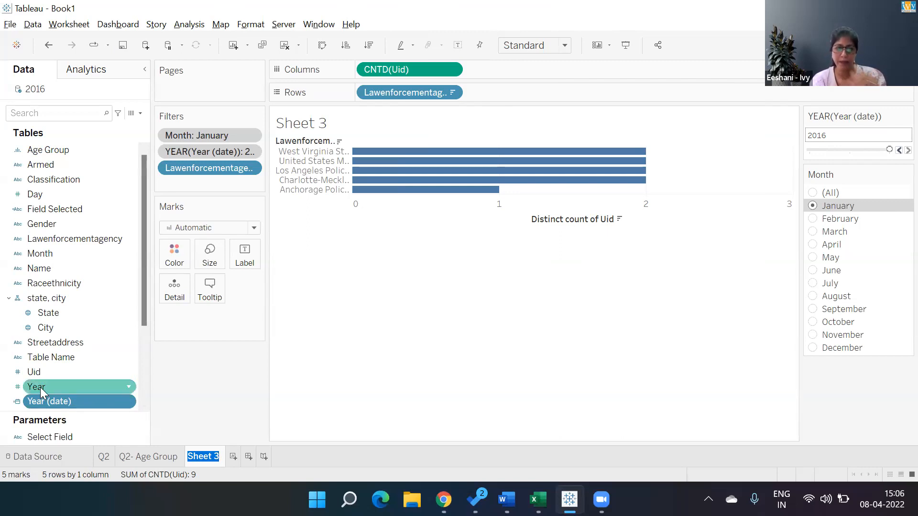
text(Q3)
key(Return)
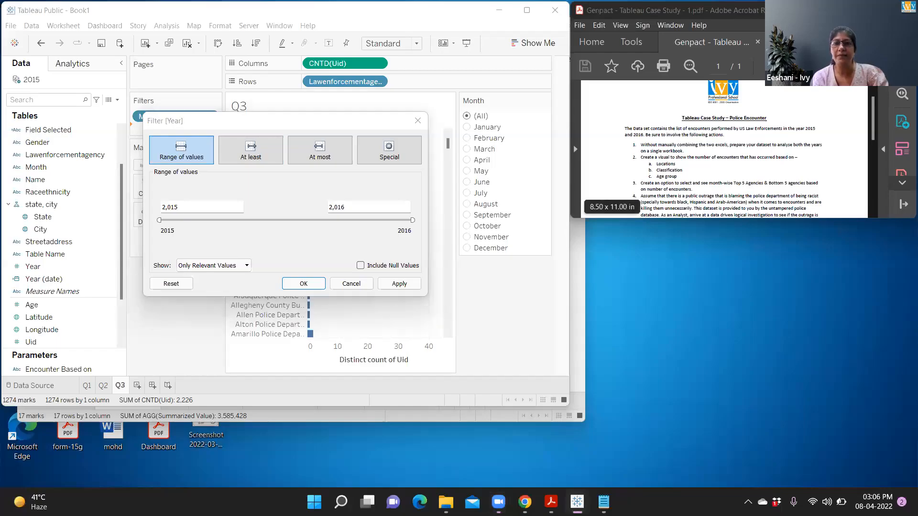
click(251, 134)
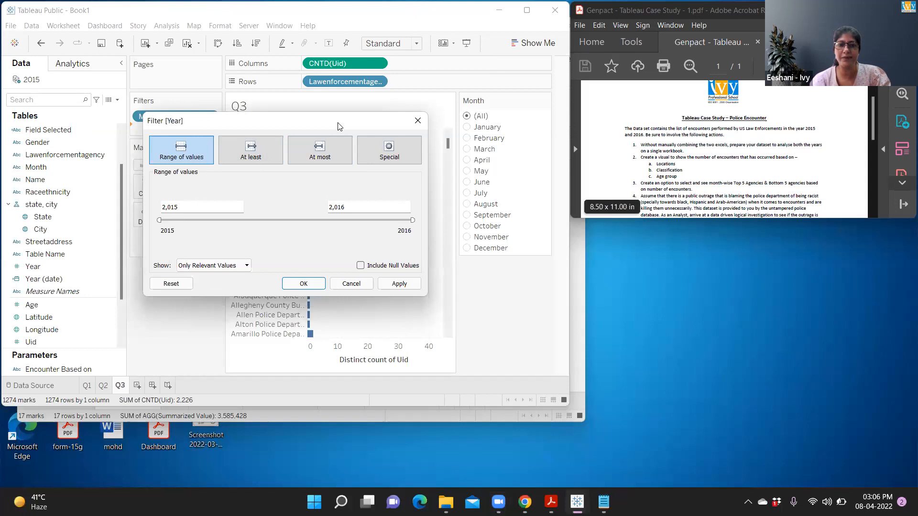
drag(338, 126, 403, 151)
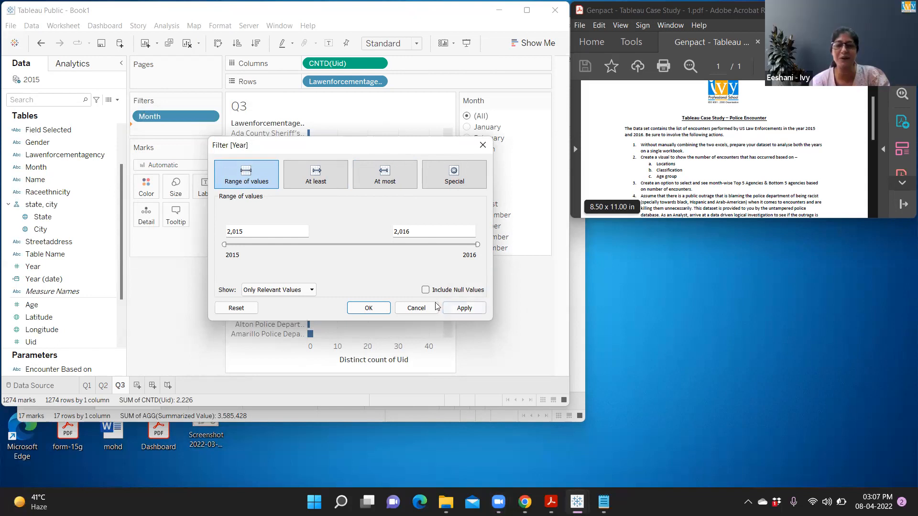
click(422, 307)
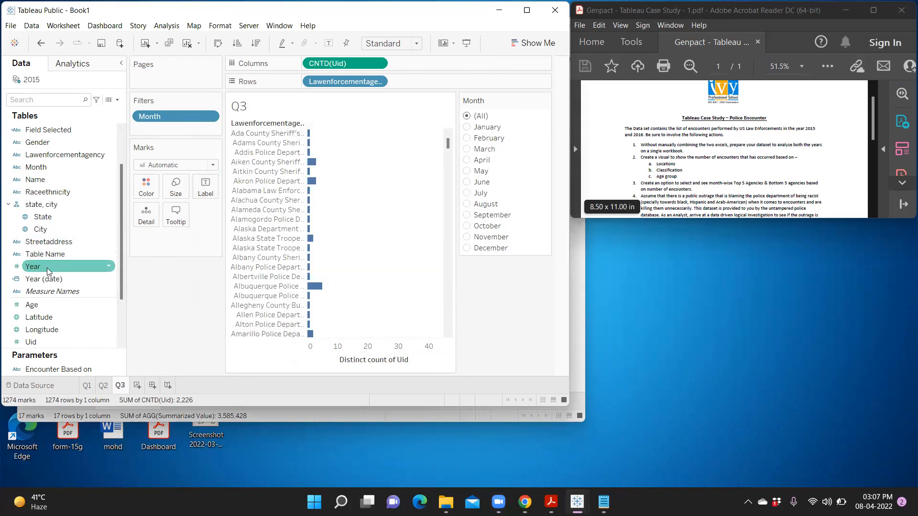
drag(49, 271, 163, 138)
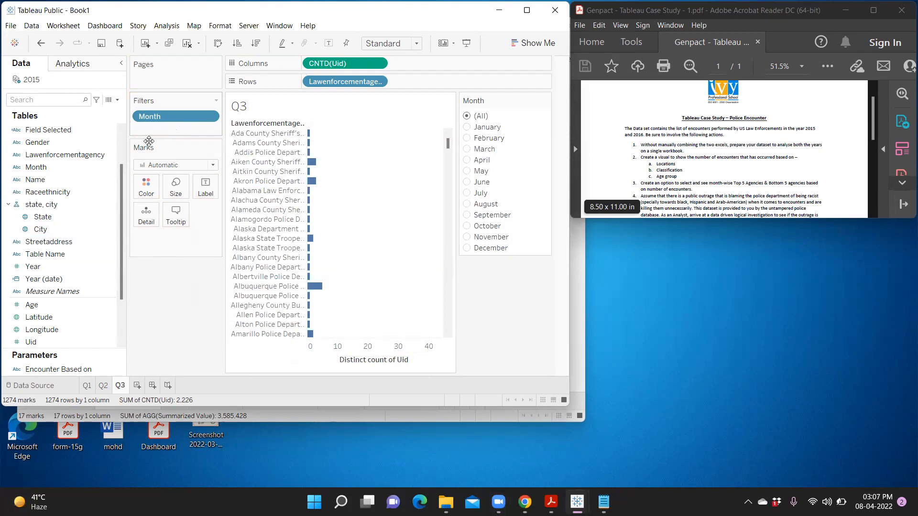
drag(44, 267, 151, 129)
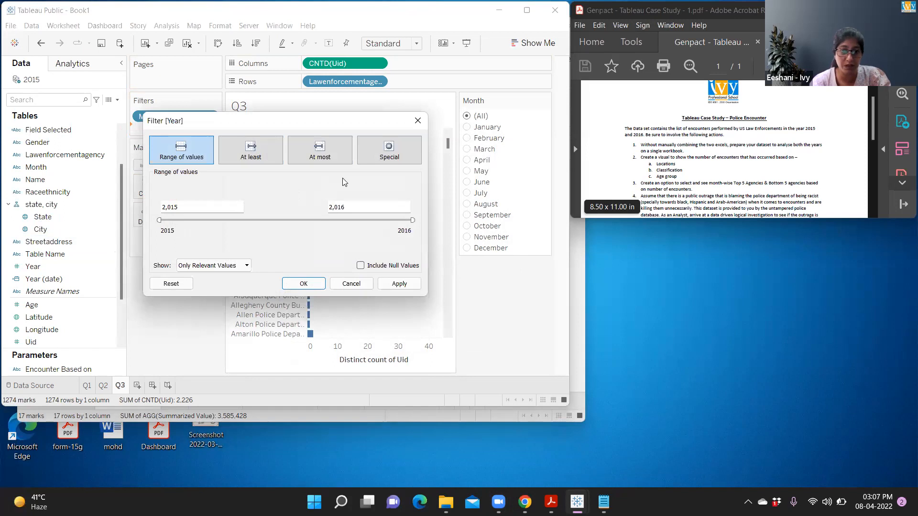
click(356, 283)
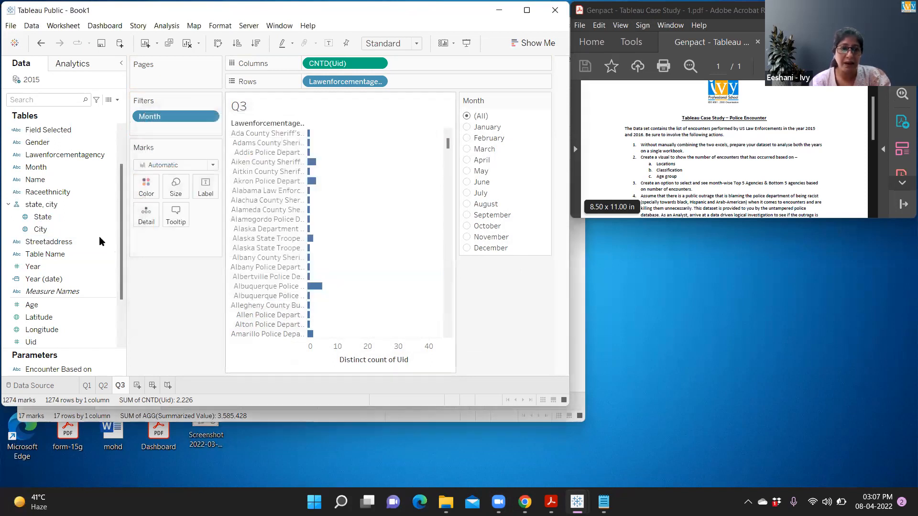
- Change the data type of the Year field to Date in the Tableau Public workbook
click(110, 267)
click(110, 268)
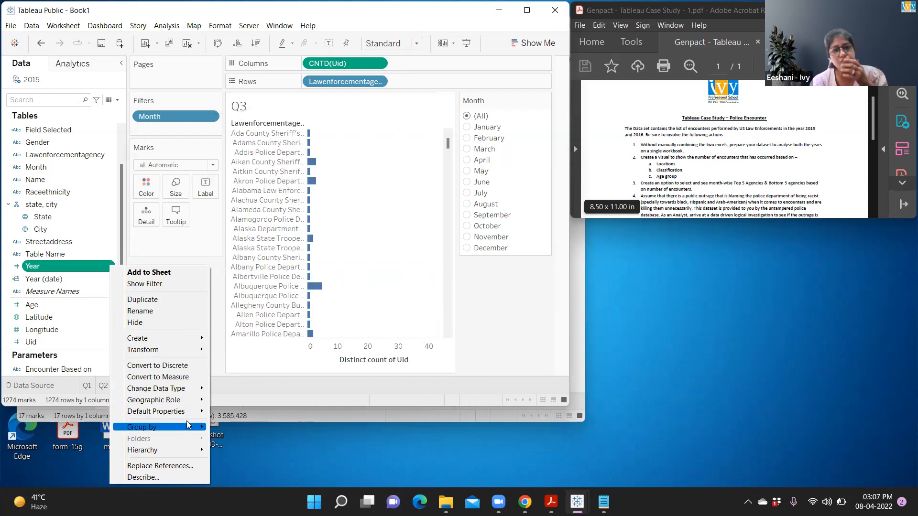
mouse_move(187, 425)
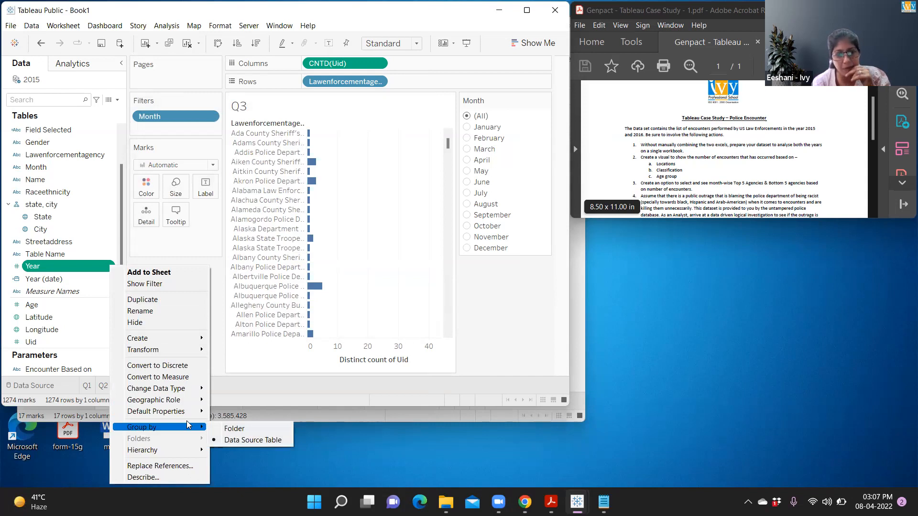
mouse_move(189, 390)
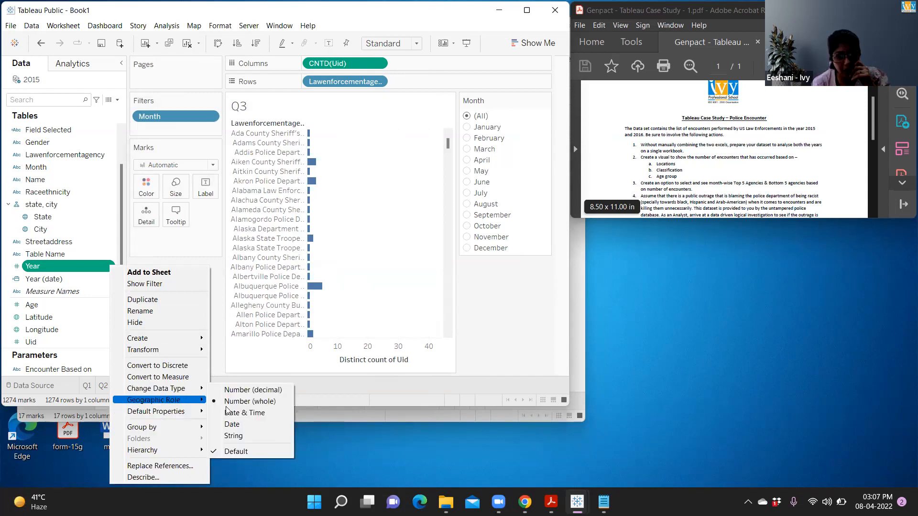
click(234, 425)
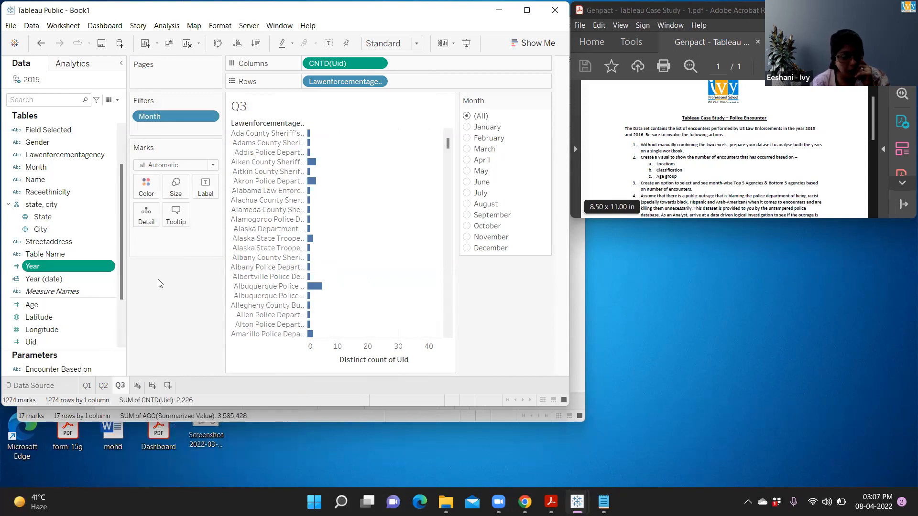
- Filter sheet Q3 by the years of the Year field, with 2015 and 2016 selected
click(108, 267)
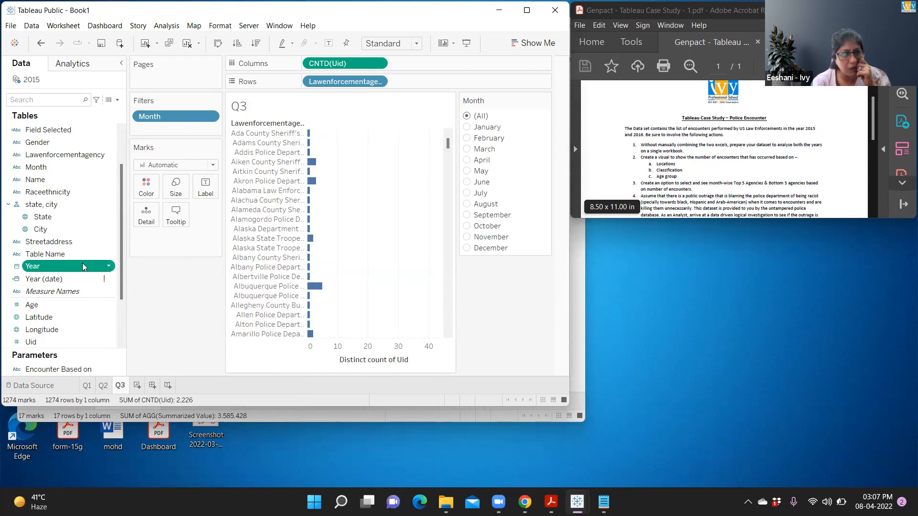
drag(70, 269, 182, 132)
click(228, 137)
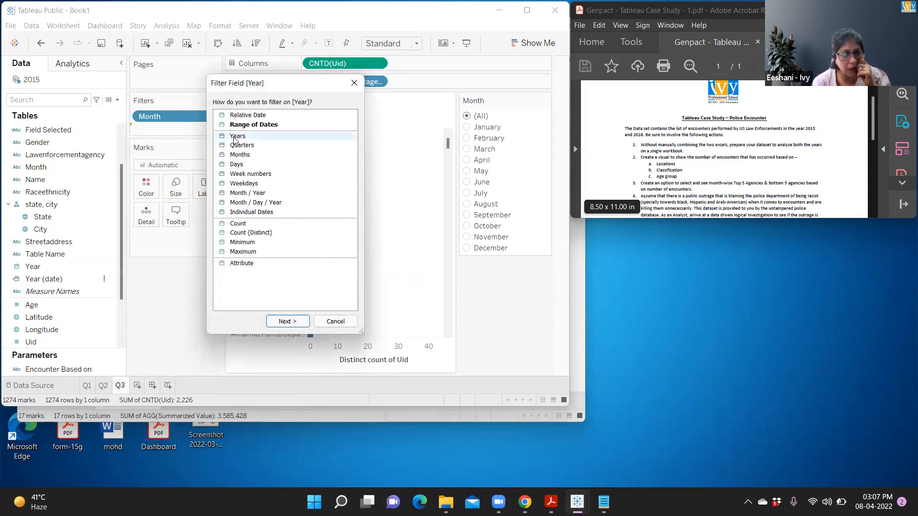
click(287, 320)
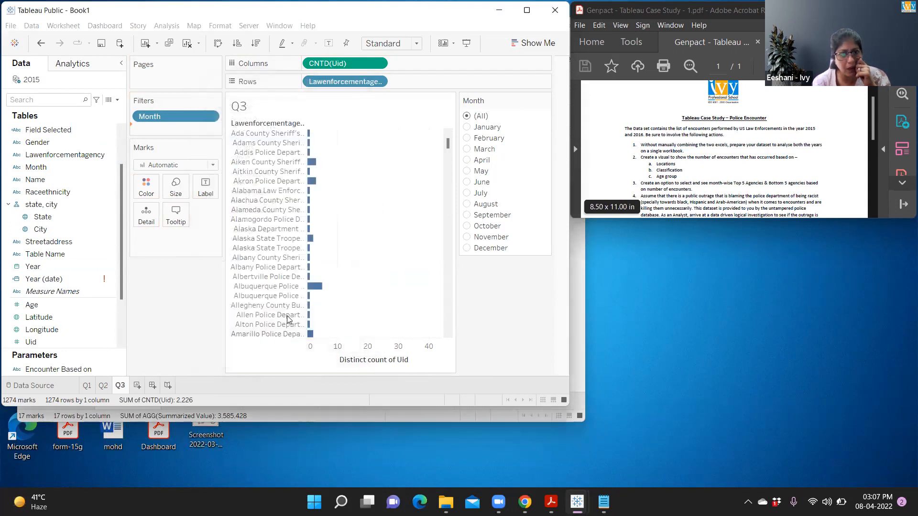
click(201, 246)
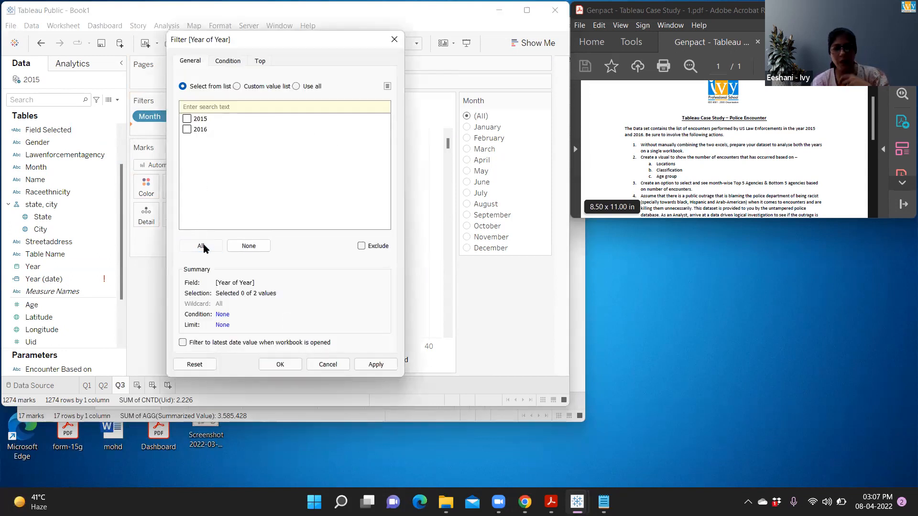
click(387, 366)
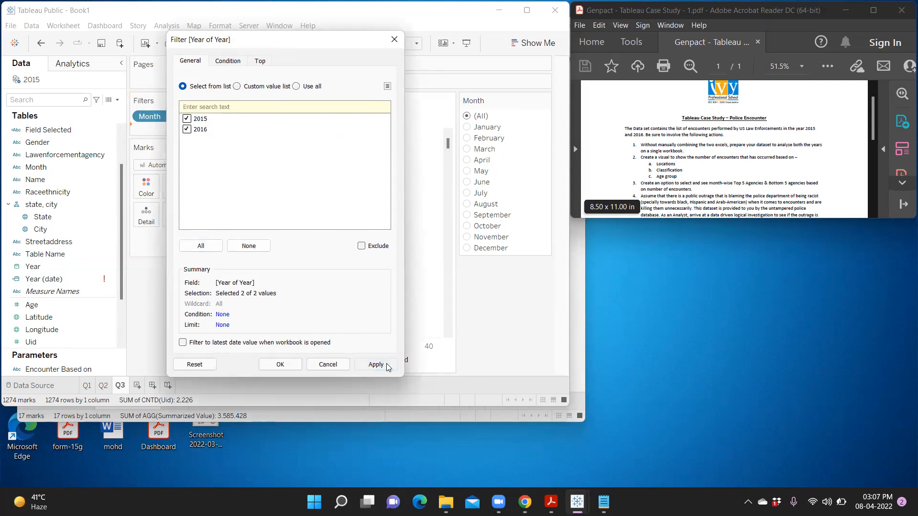
click(280, 365)
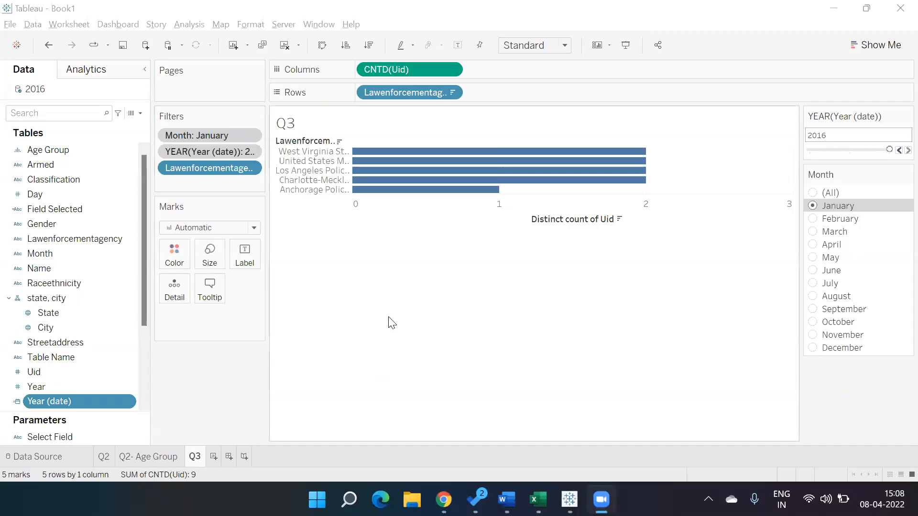
- Switch to the other Tableau workbook, add a new worksheet after Q3 and open its name for editing
click(215, 459)
double_click(216, 459)
click(218, 459)
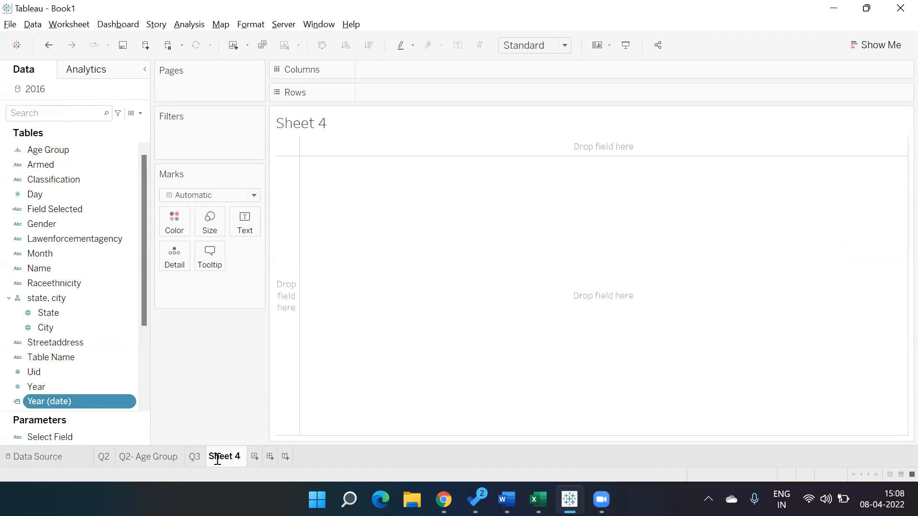
double_click(245, 457)
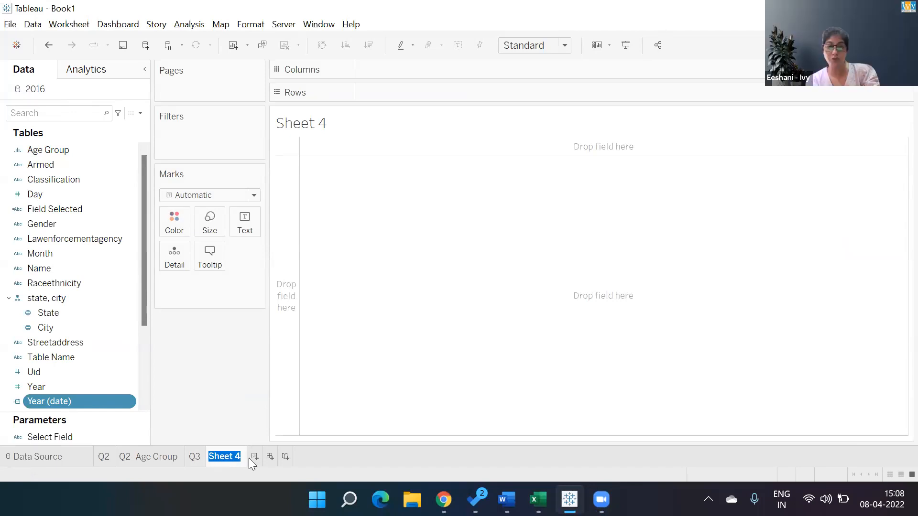
- Review the Top limit settings of the Lawenforcementagency filter on sheet Q3
click(195, 457)
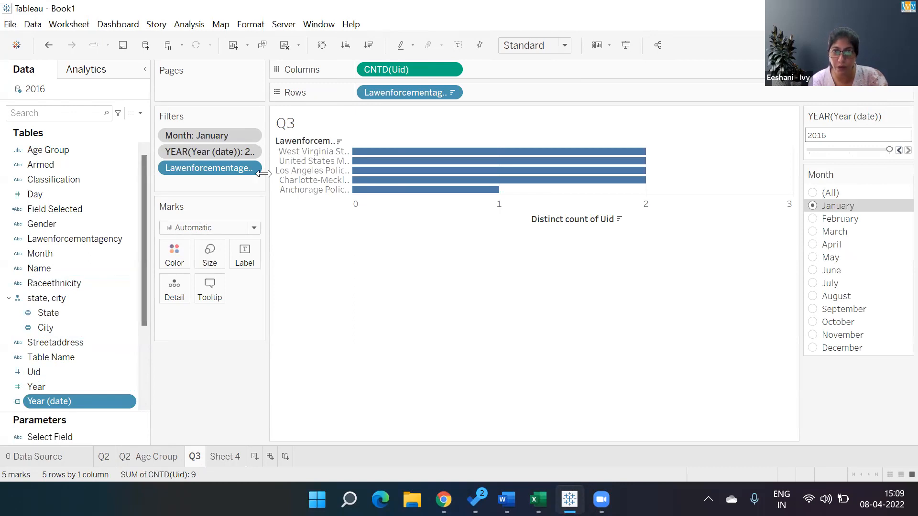
click(450, 94)
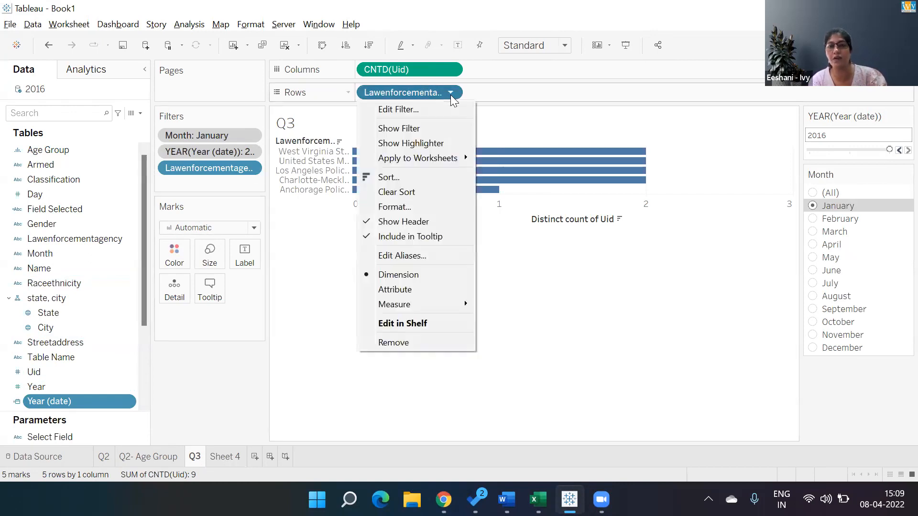
click(418, 108)
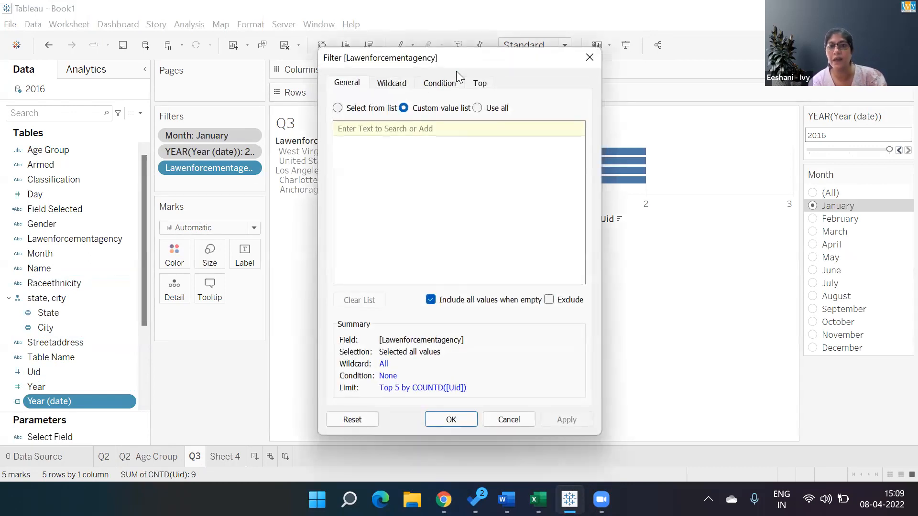
click(478, 82)
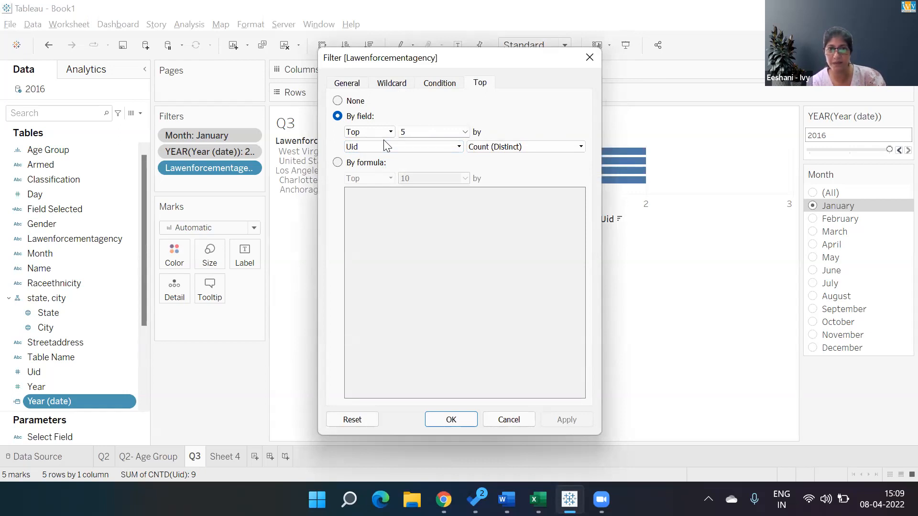
click(452, 421)
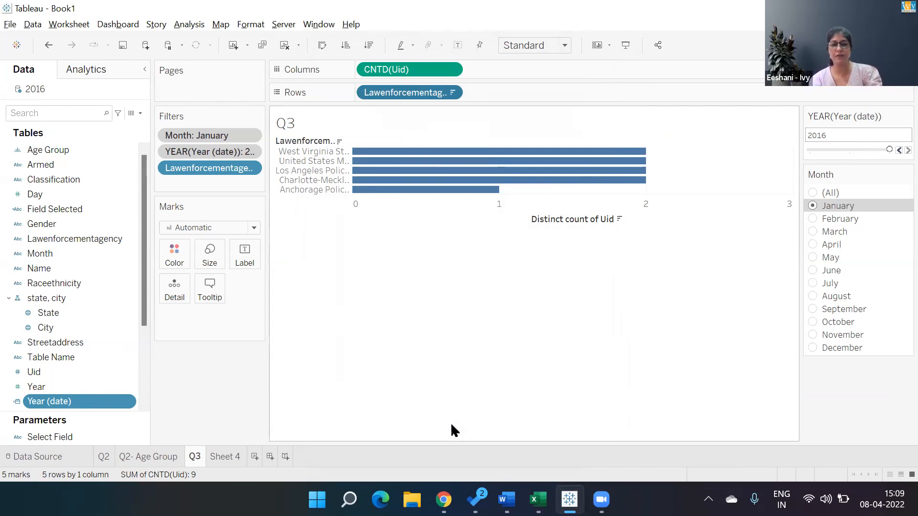
- Switch to the browser to read question 4 of the police encounter case study, and return to the Tableau workbook
key(alt+Tab)
key(alt+Tab)
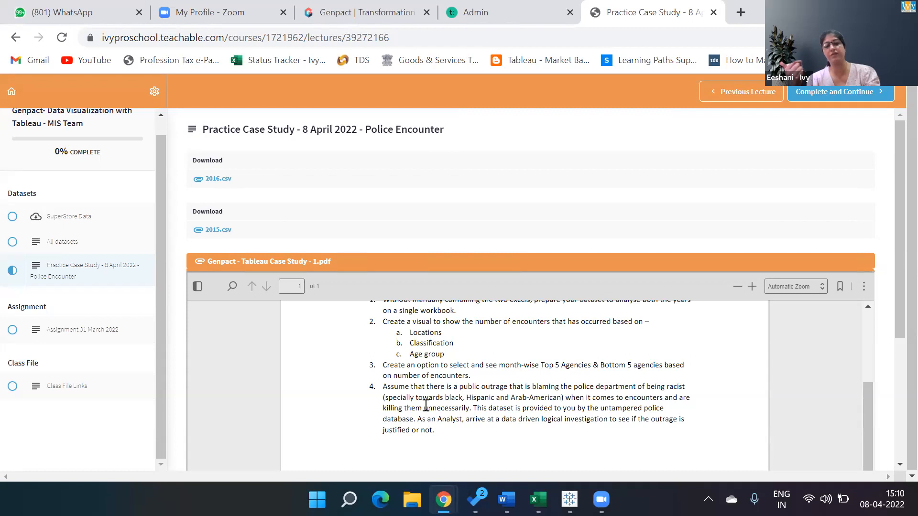
key(alt+Tab)
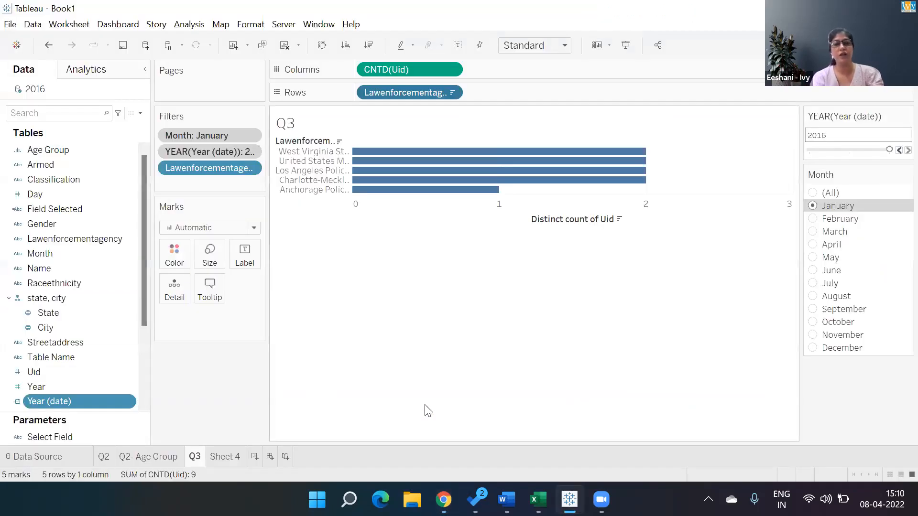
- Rename Sheet 4 as Q4
double_click(221, 457)
text(Q4)
key(Return)
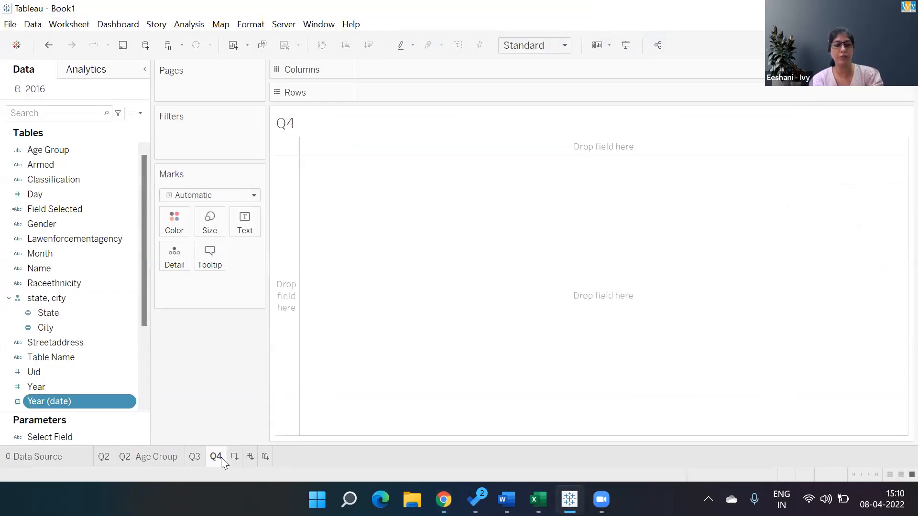
- Chart the distinct count of Uid by Raceethnicity as horizontal bars, sorted in descending order
double_click(77, 284)
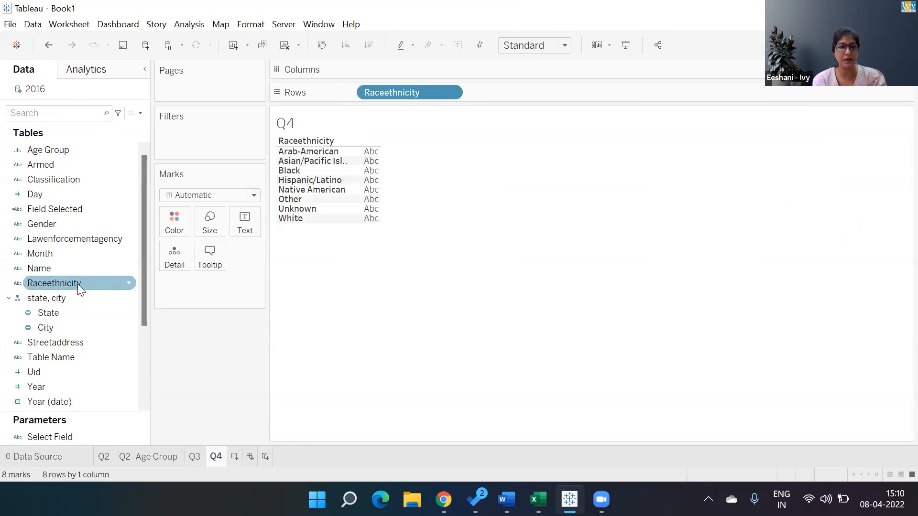
double_click(51, 376)
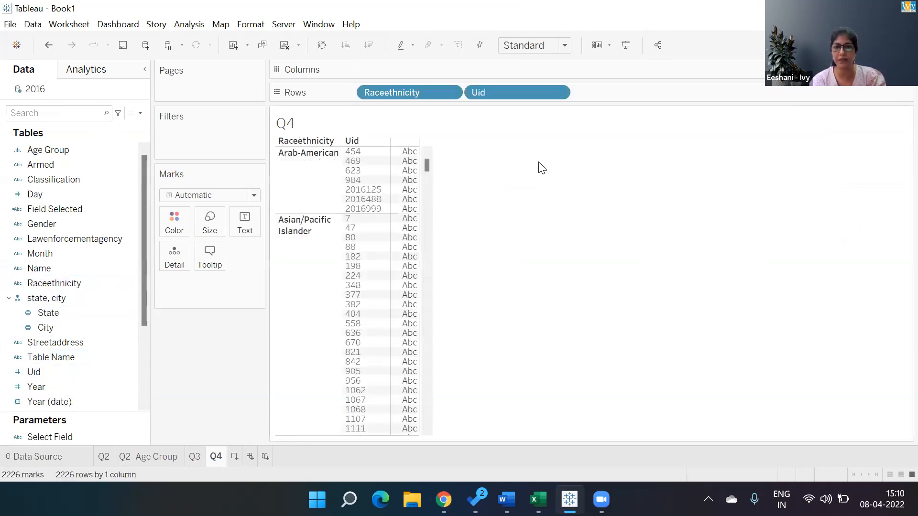
click(556, 90)
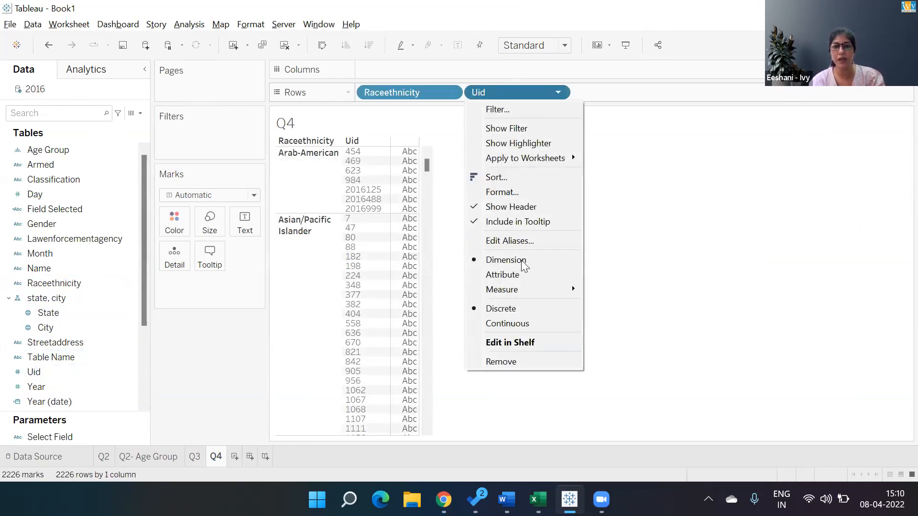
mouse_move(526, 289)
click(615, 353)
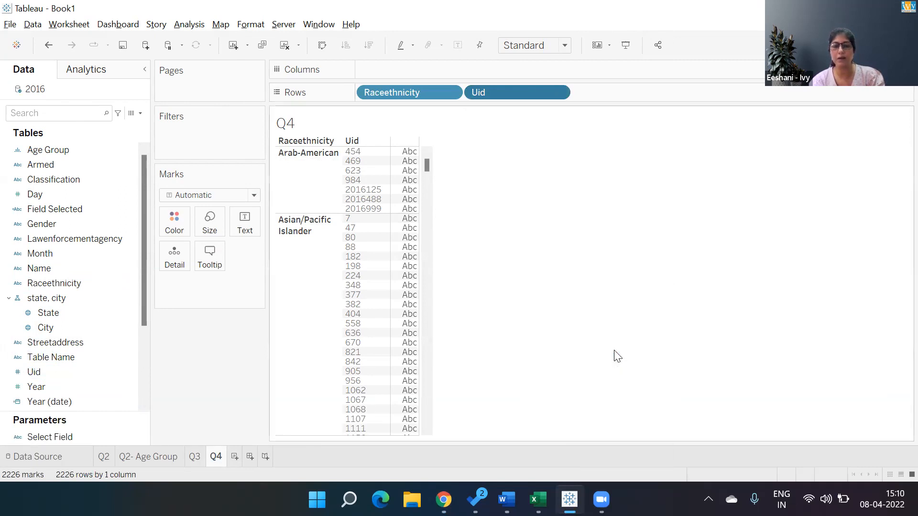
key(ctrl+1)
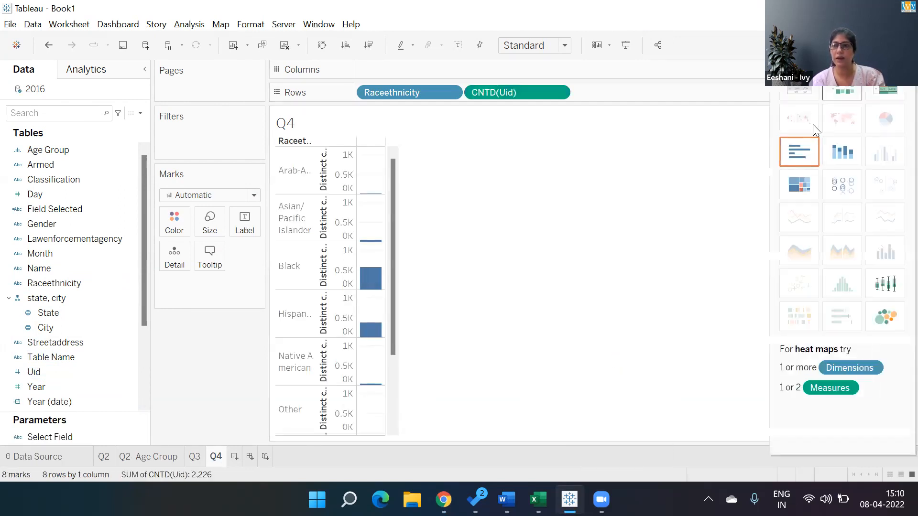
click(799, 152)
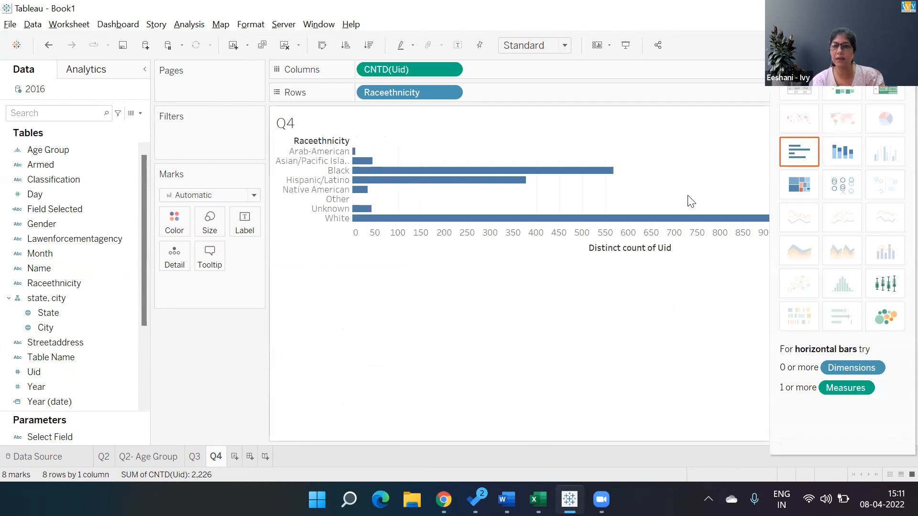
click(677, 248)
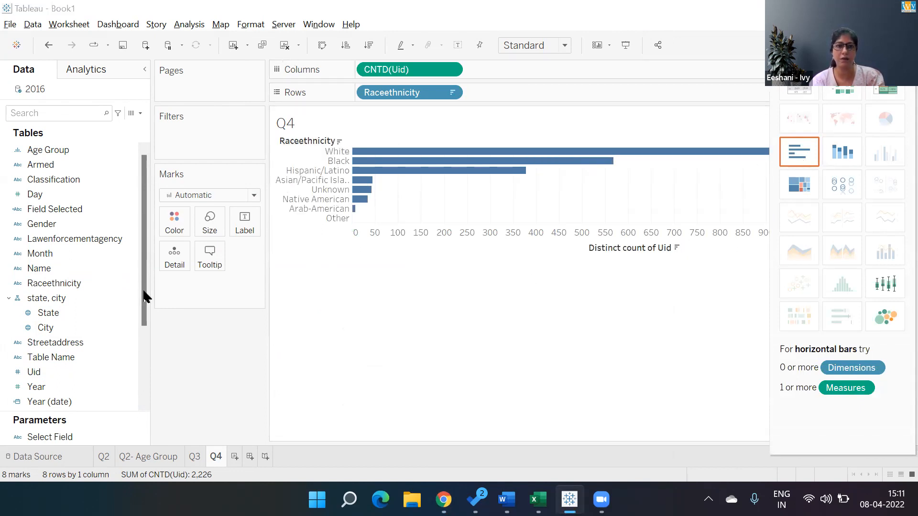
- Swap the rows and columns of the Raceethnicity chart and show mark labels on its bars
click(322, 45)
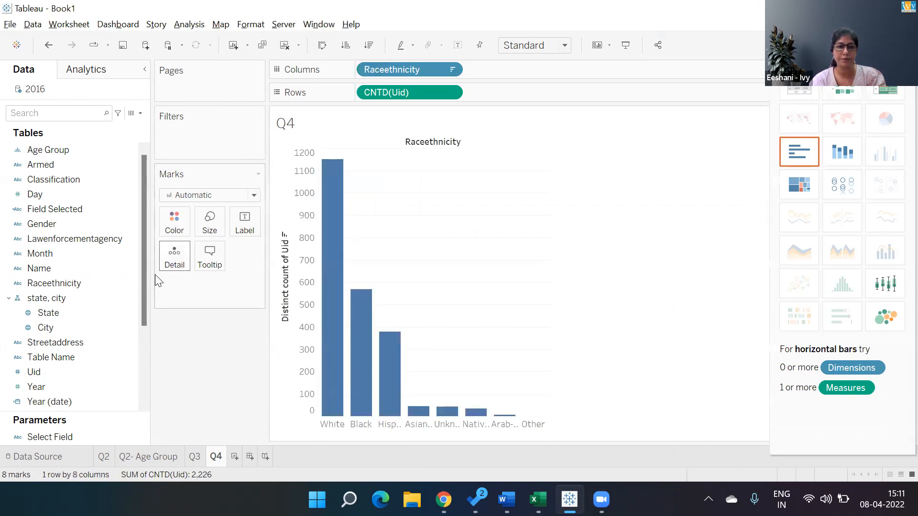
click(458, 45)
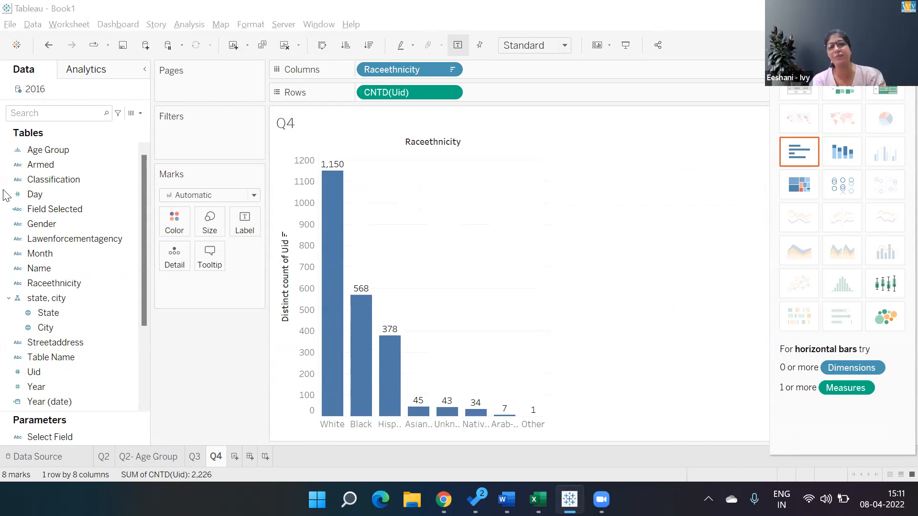
mouse_move(323, 211)
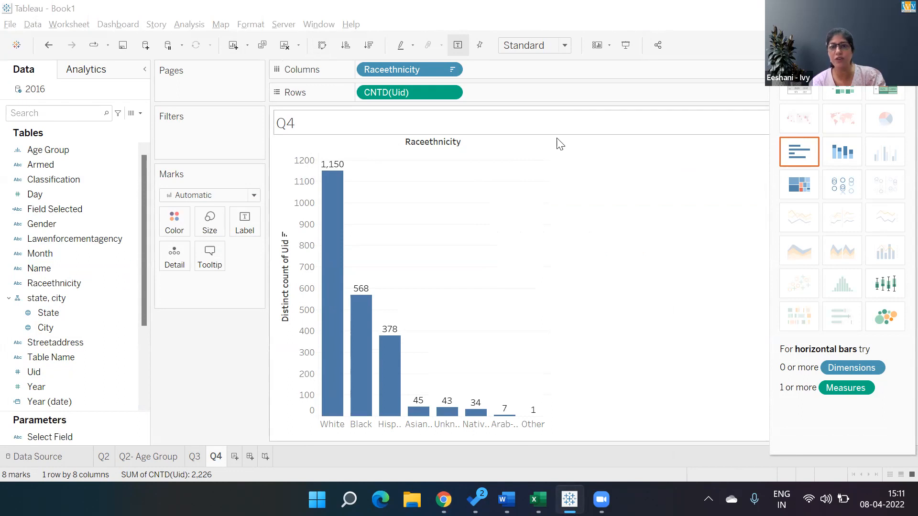
- Apply a Percent of Total quick table calculation to the distinct count of Uid
click(450, 70)
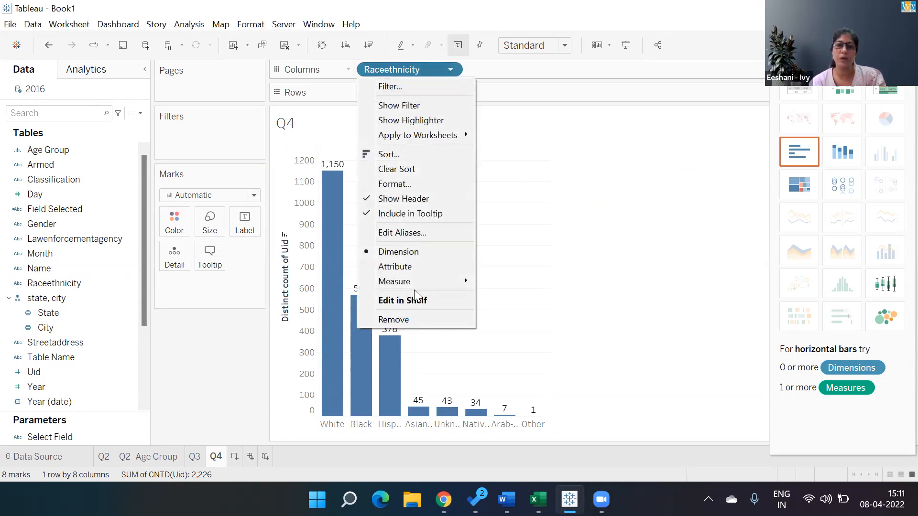
click(507, 81)
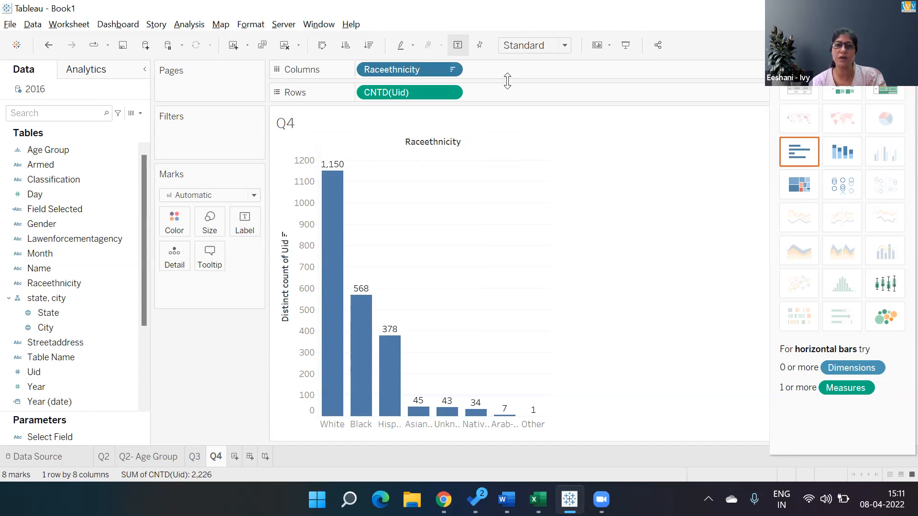
click(450, 93)
mouse_move(425, 328)
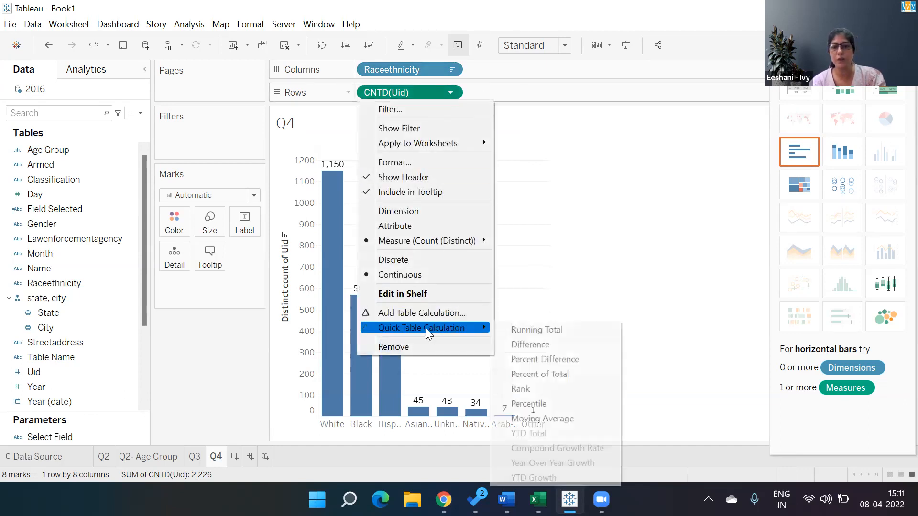
click(534, 376)
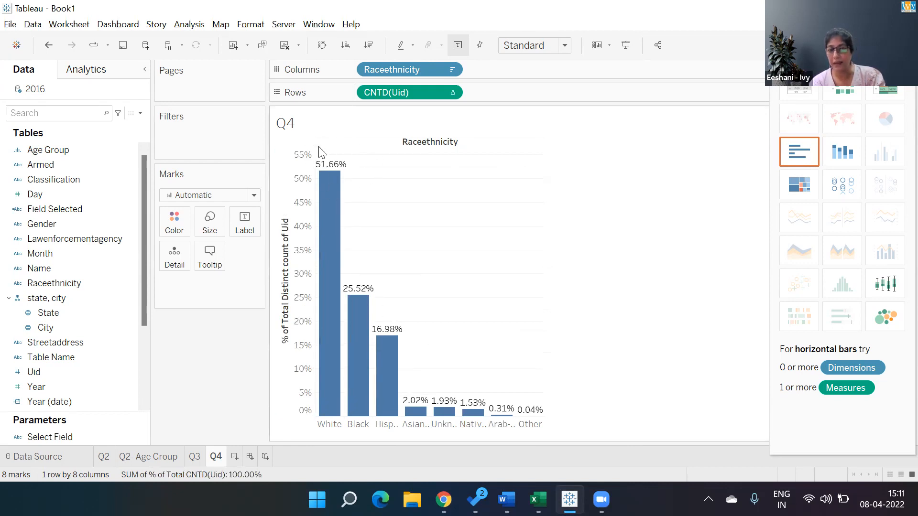
mouse_move(329, 197)
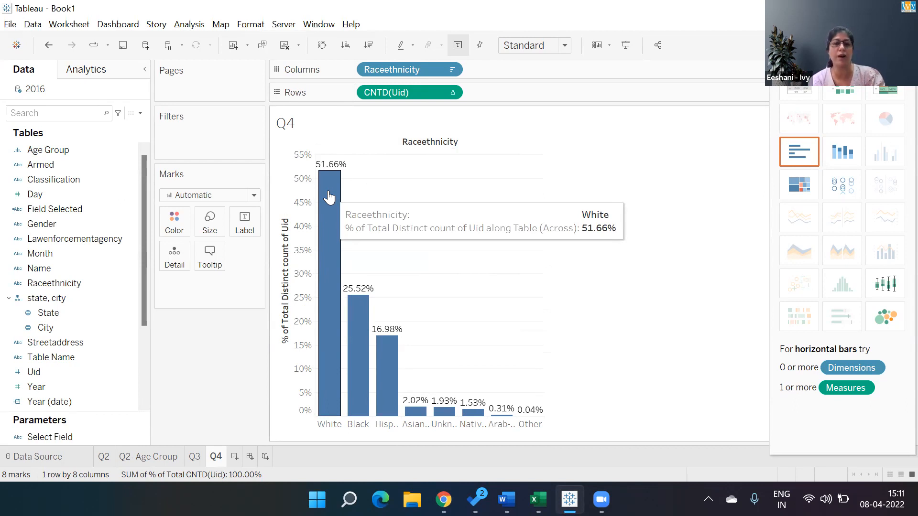
- Add "Approx 51% is White Ethinicity hence no evidence of biasness" after the sheet name in the Q4 title
double_click(324, 130)
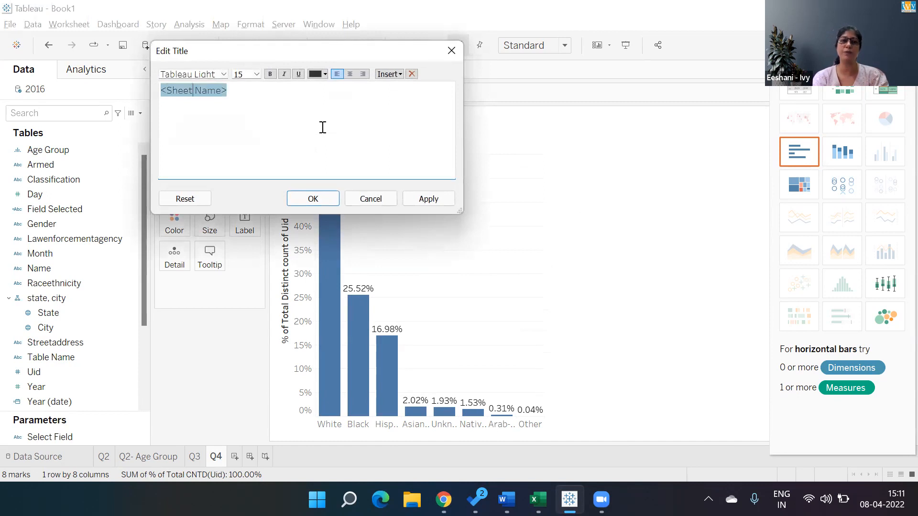
click(323, 127)
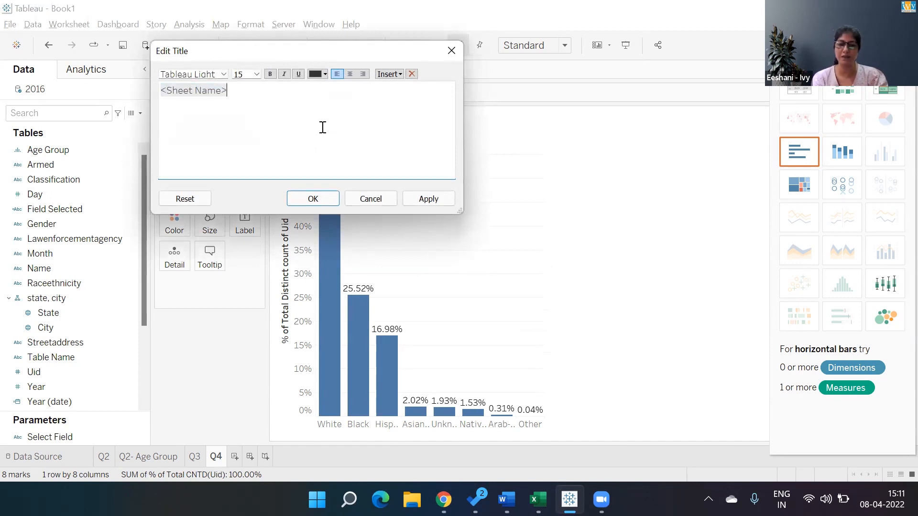
text(Approx 515)
key(BackSpace)
text(% is )
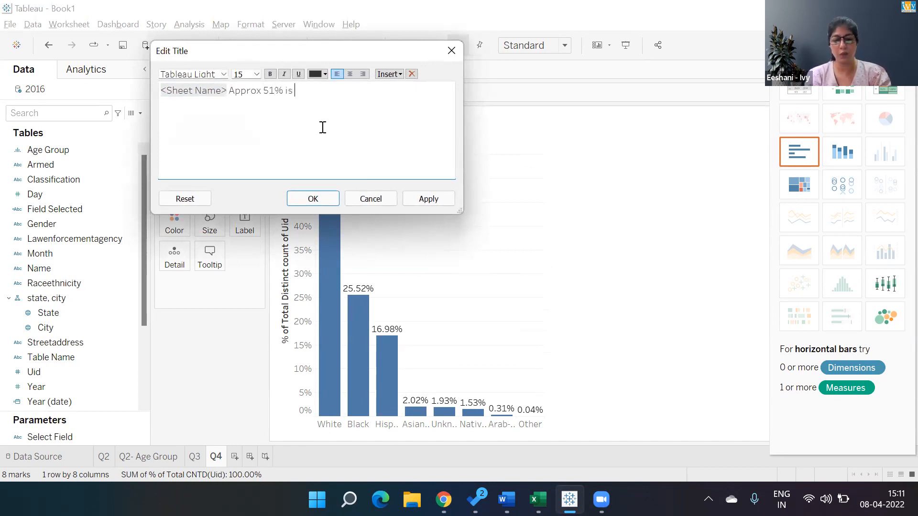
text(White Ethinicity hen)
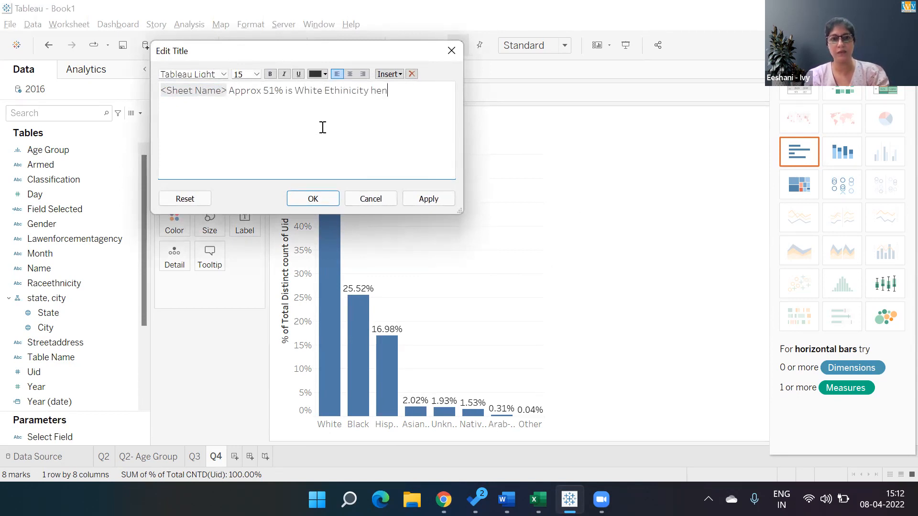
text(ce no evidence o)
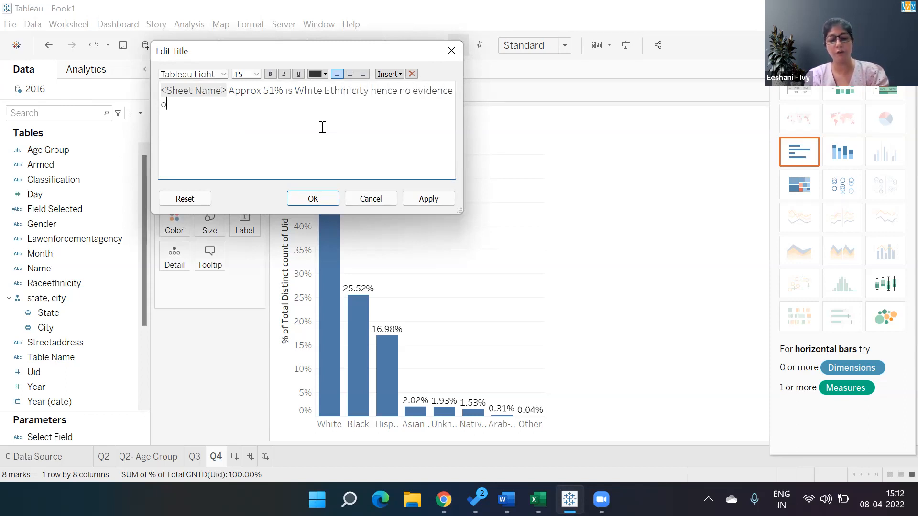
text(f biasness)
- Format the whole Q4 title as bold orange text and apply the title changes
key(ctrl+a)
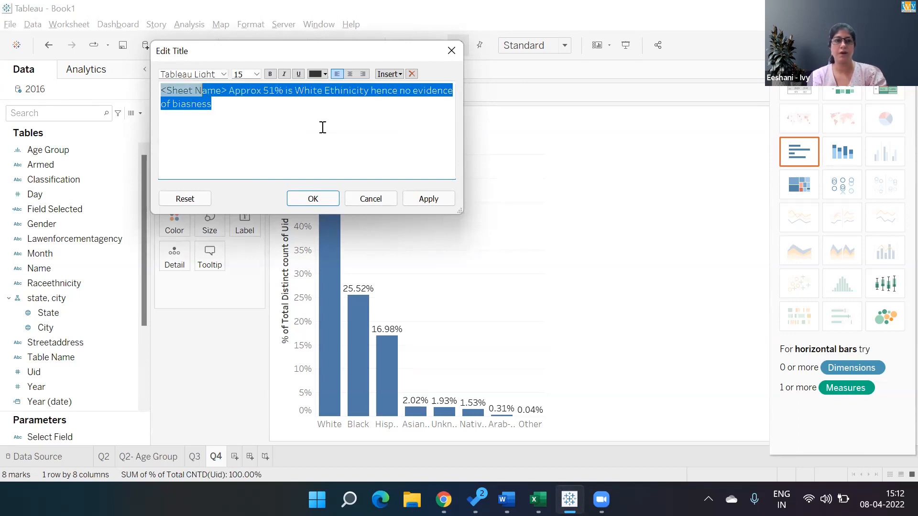
click(270, 73)
click(325, 74)
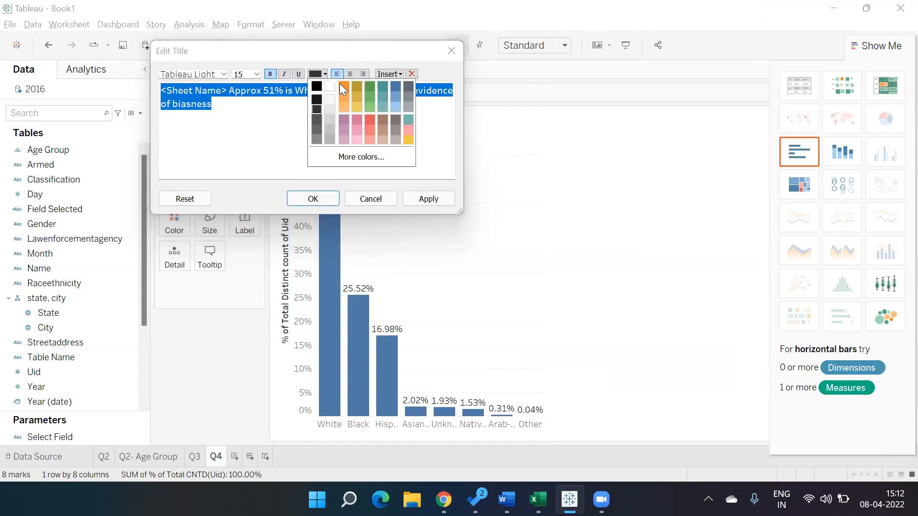
click(343, 87)
click(427, 198)
click(329, 199)
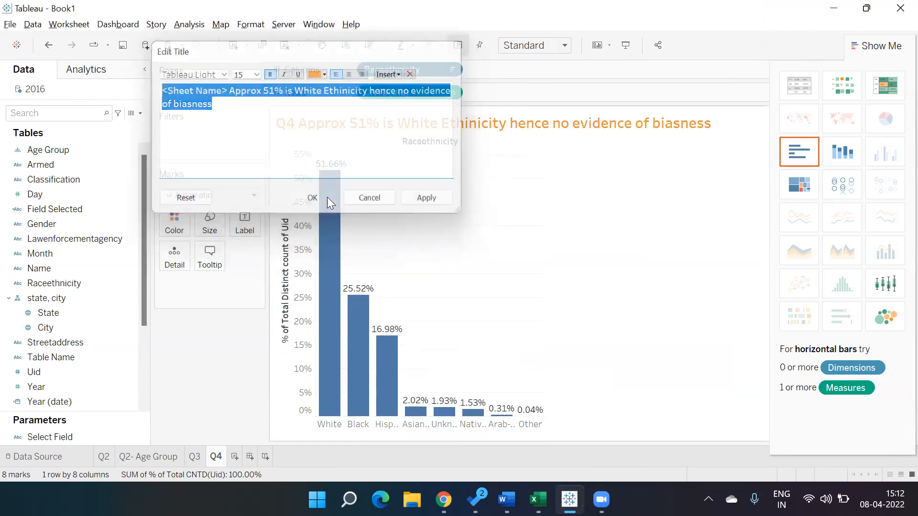
- Open the format settings for the % of Total CNTD(Uid) field in the Q4 chart
right_click(333, 165)
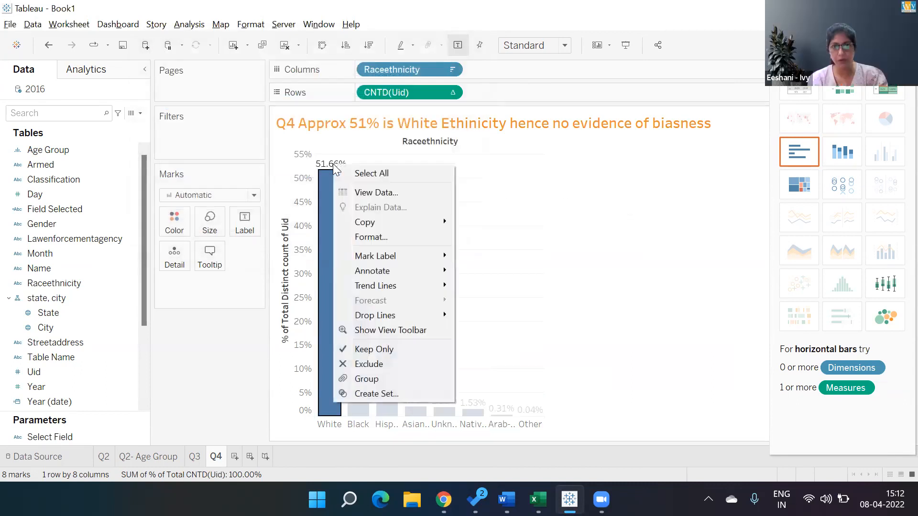
right_click(326, 164)
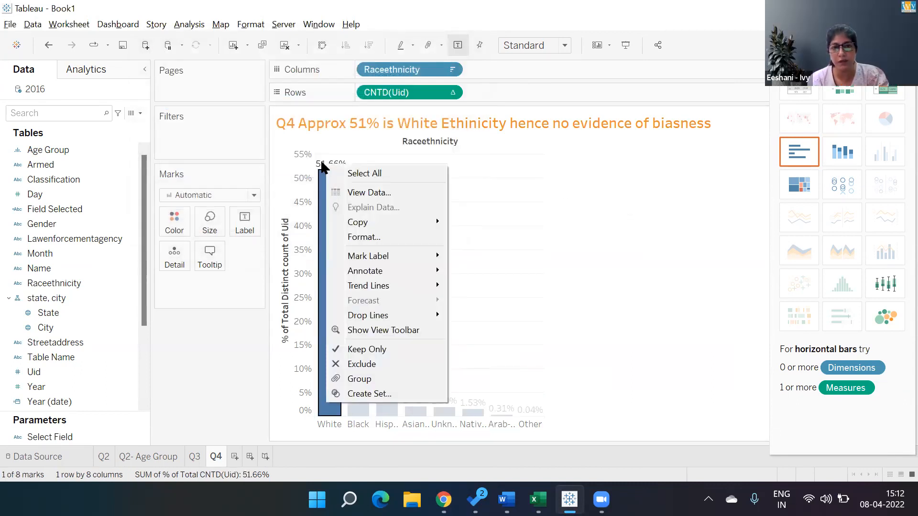
right_click(326, 164)
right_click(321, 164)
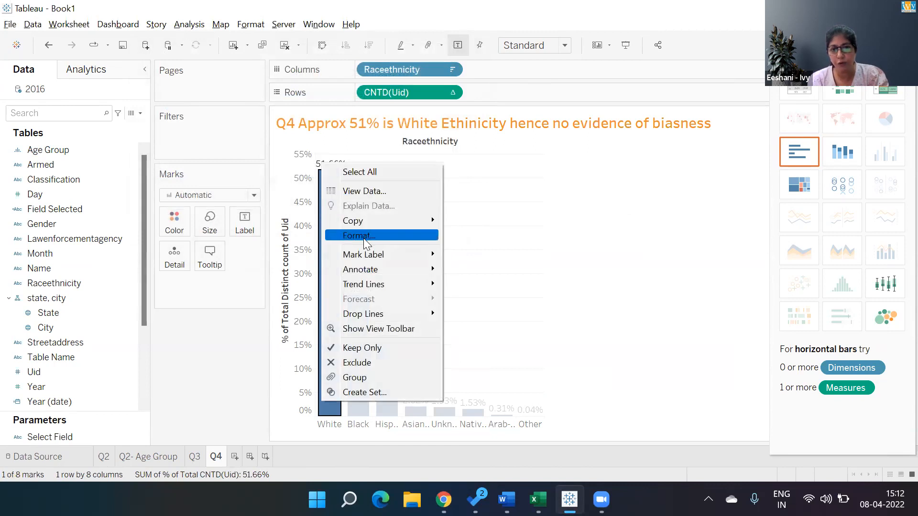
click(358, 235)
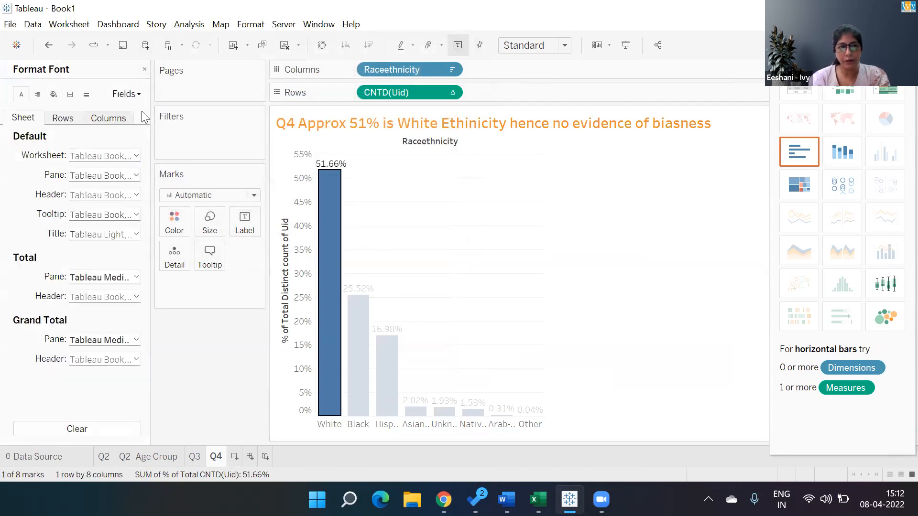
click(139, 95)
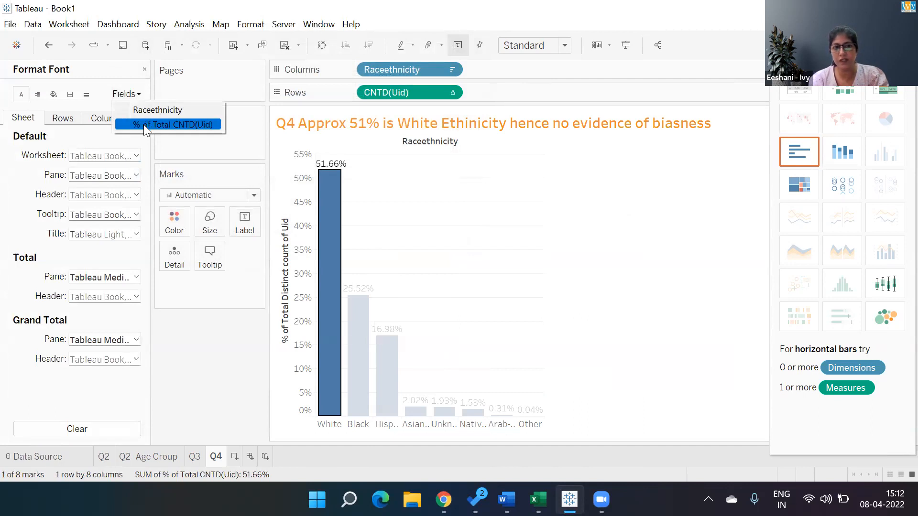
click(144, 124)
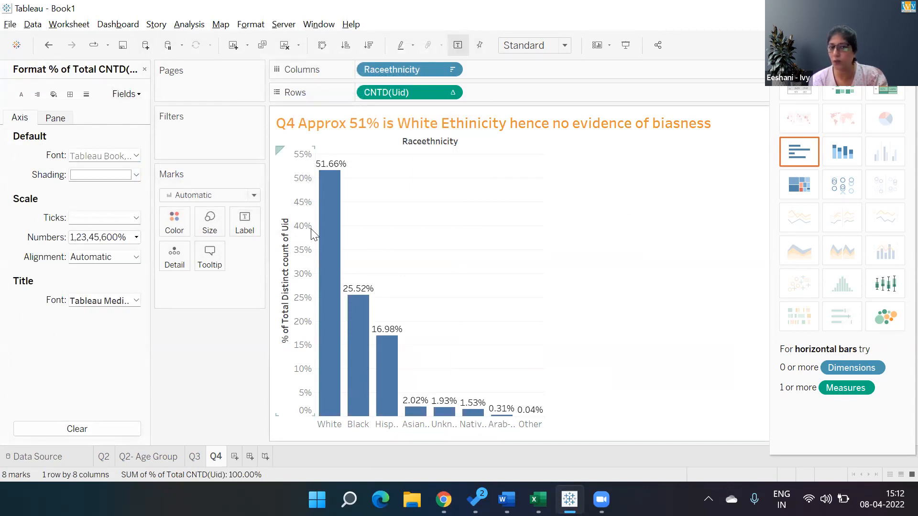
- Format the field's pane numbers as percentages with 0 decimal places and change the percentage in the Q4 title to 52%
click(56, 118)
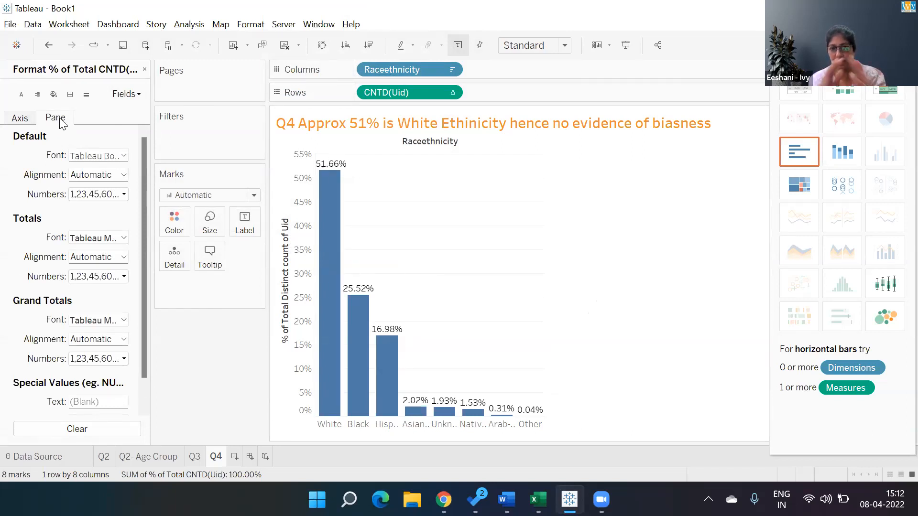
click(124, 194)
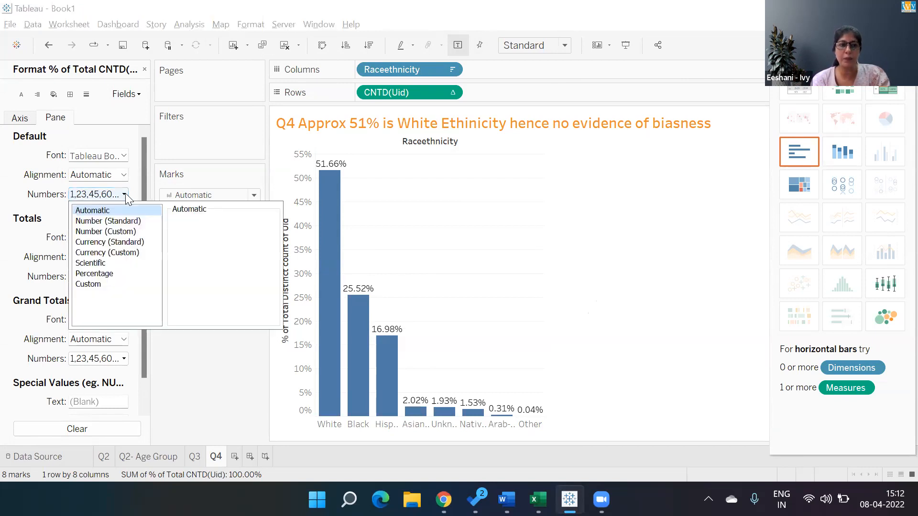
click(108, 273)
click(184, 234)
key(BackSpace)
text(0)
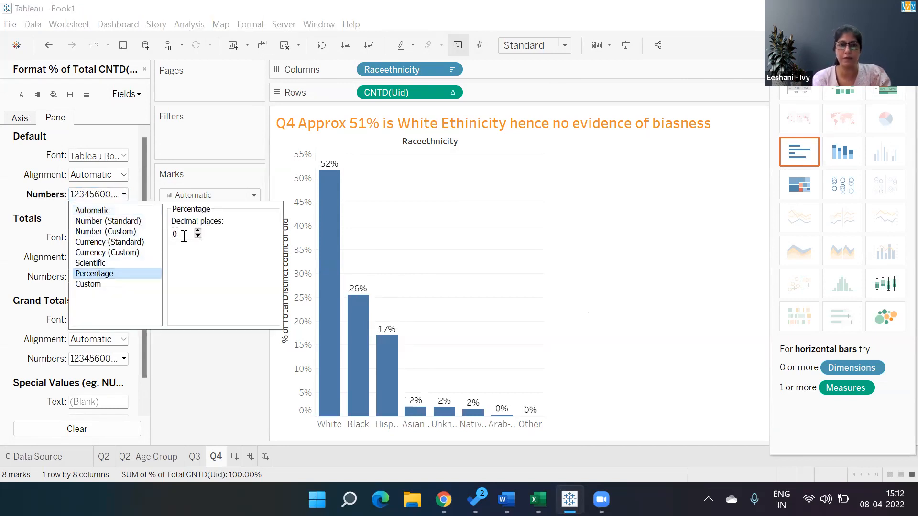
click(217, 373)
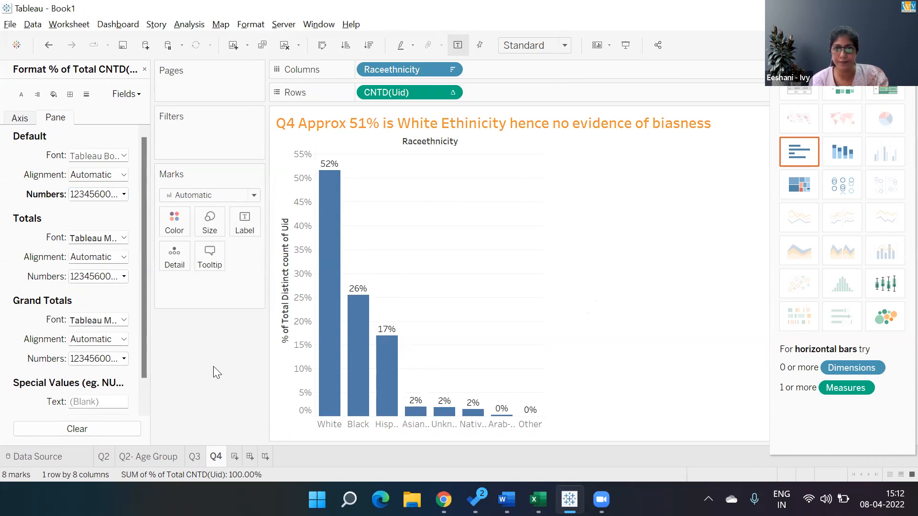
double_click(365, 126)
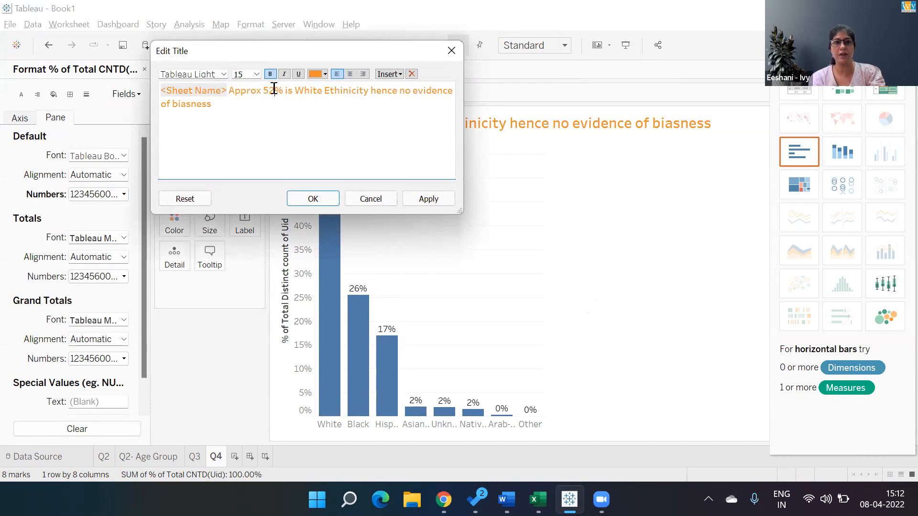
click(310, 199)
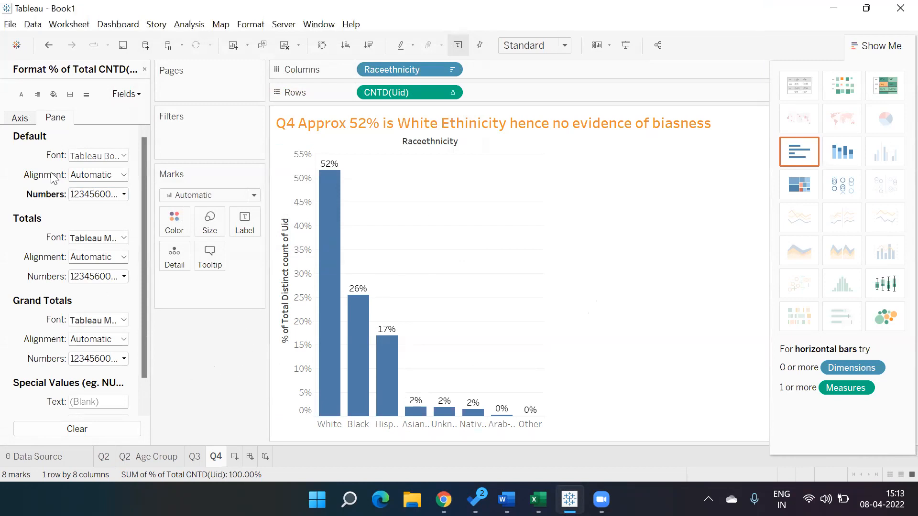
- Start saving the workbook under a new name and browse to the IVY folder on Data (D:)
click(10, 25)
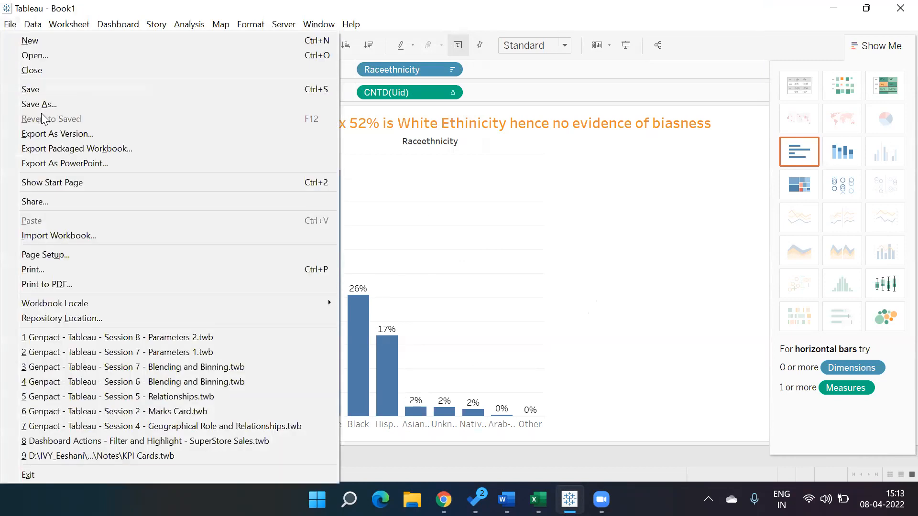
click(38, 106)
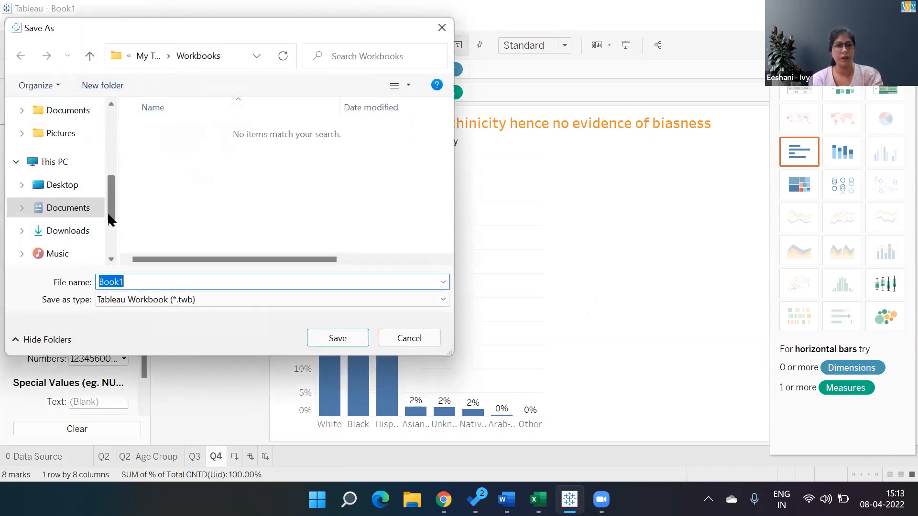
scroll(108, 249, down, 2)
click(61, 228)
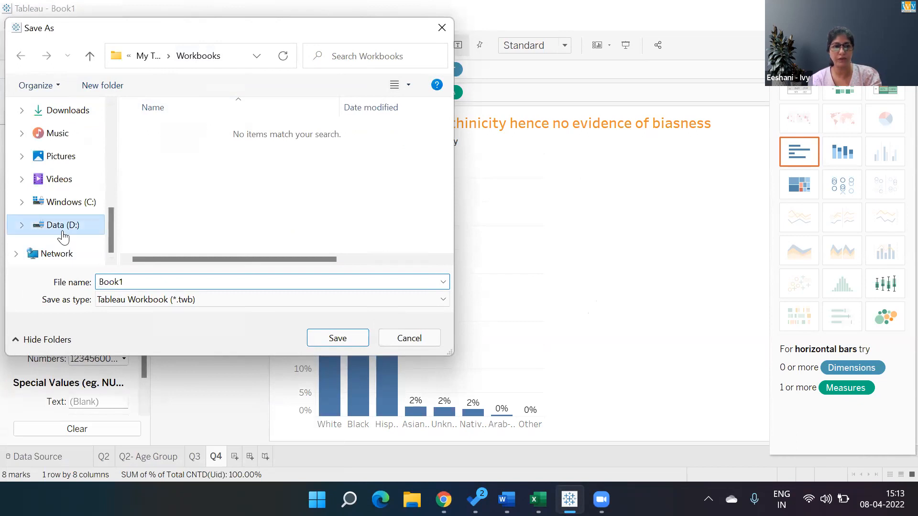
click(188, 172)
double_click(188, 174)
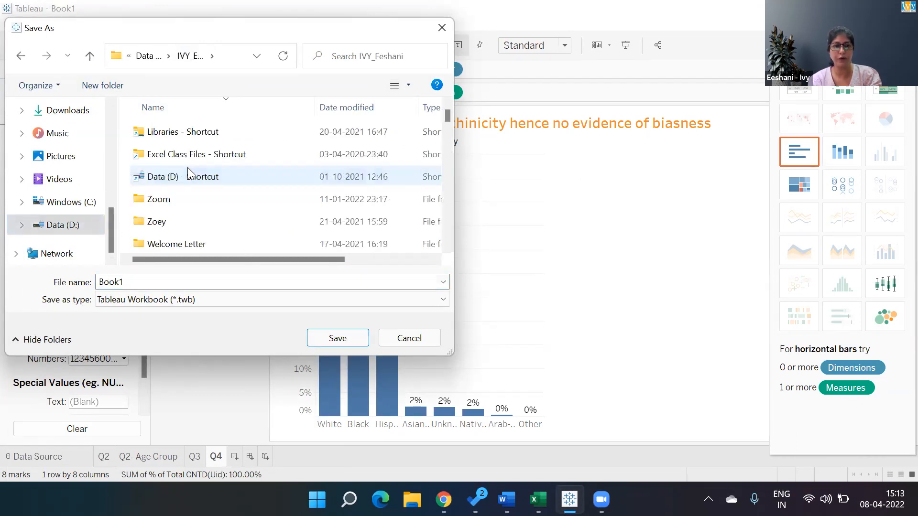
- Browse into the Companies folder and its Genpact subfolder for the save location
click(168, 241)
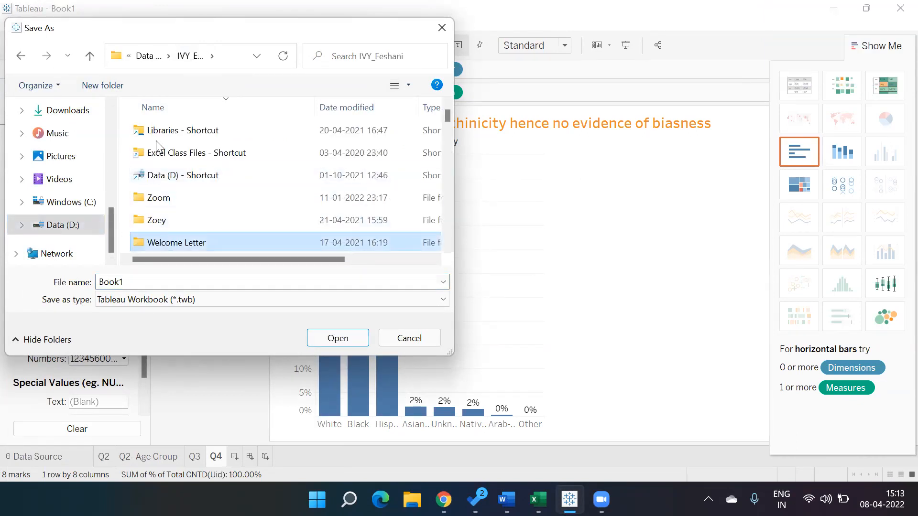
key(c)
key(Down)
key(Down)
key(Down)
key(Down)
key(Up)
key(Return)
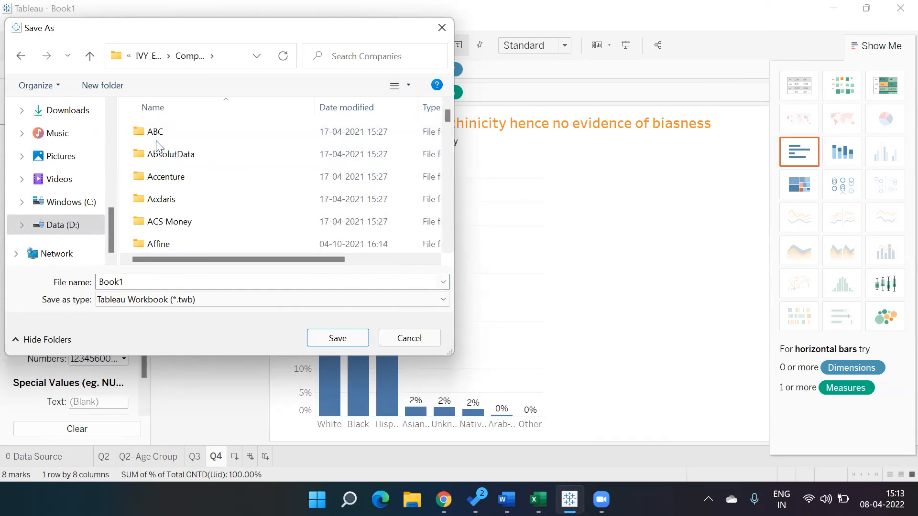
key(g)
key(Down)
key(Return)
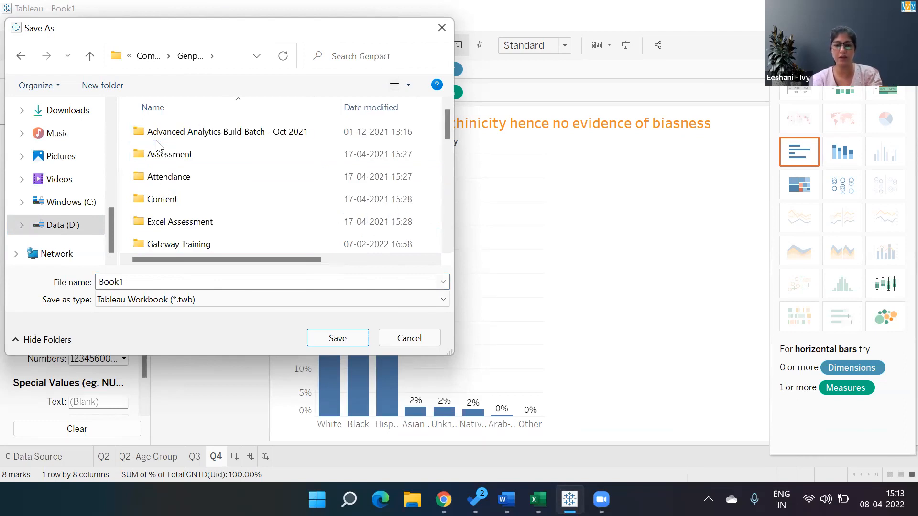
- Browse into MIS Batch Nov 2021 and on to its Tableau Practice Case Study folder
key(Down)
key(Down)
key(Down)
key(Down)
key(Down)
key(Down)
key(Down)
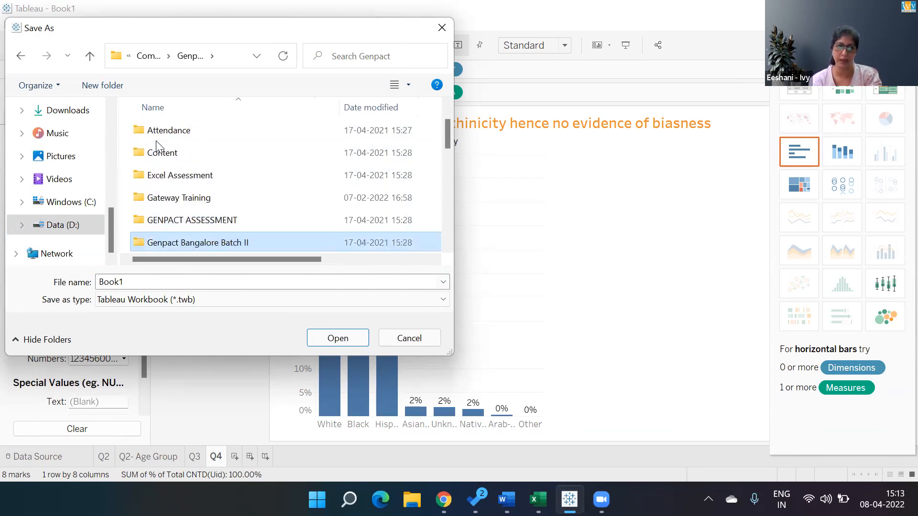
key(Down)
key(m)
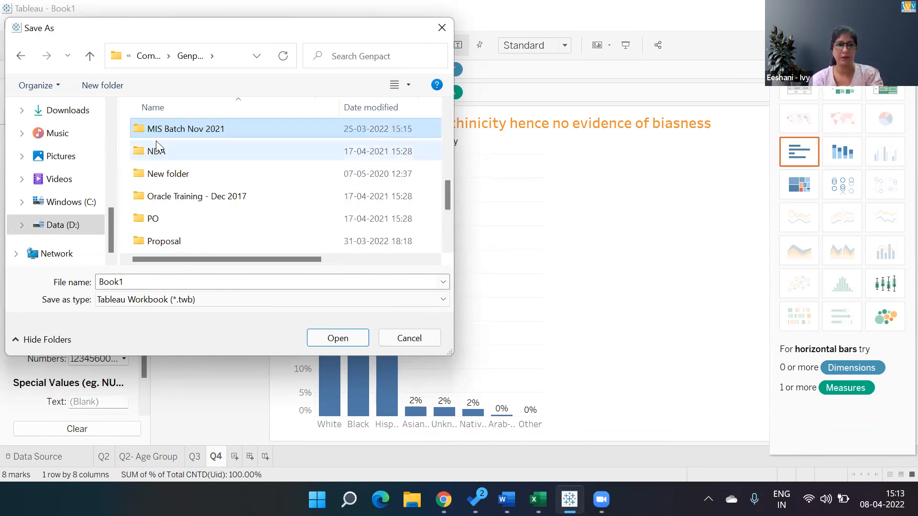
key(Return)
key(p)
key(t)
key(Return)
key(g)
key(Up)
key(Return)
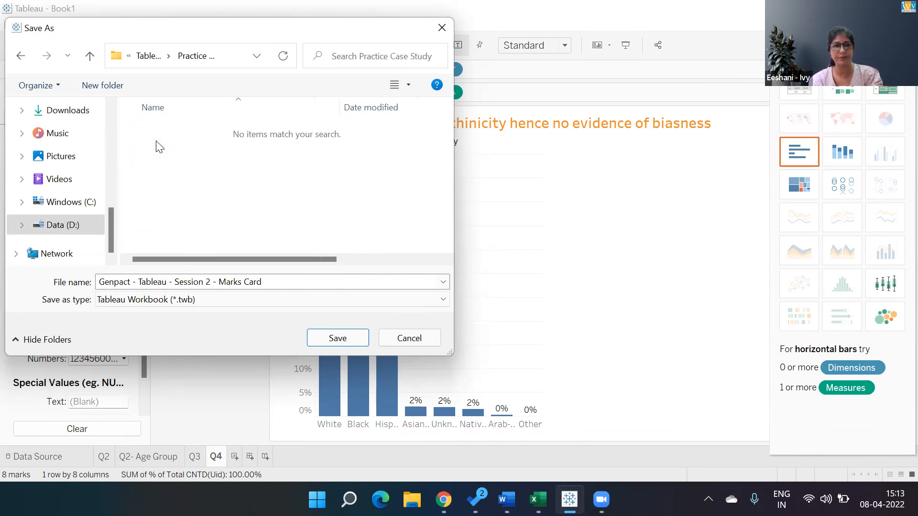
- Name the workbook "Genpact - Tableau Case Study - 1 - Solution" and save it
click(297, 281)
text(Gen)
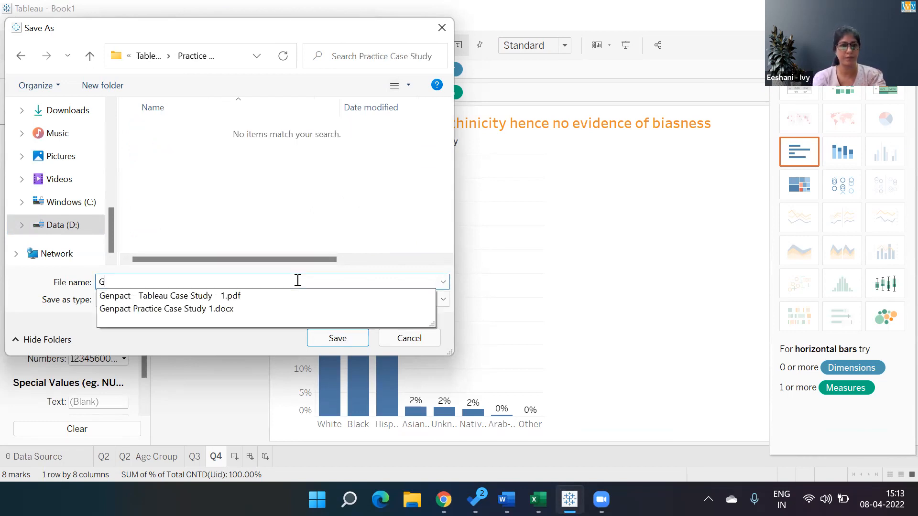
key(Down)
key(BackSpace)
key(BackSpace)
key(BackSpace)
key(BackSpace)
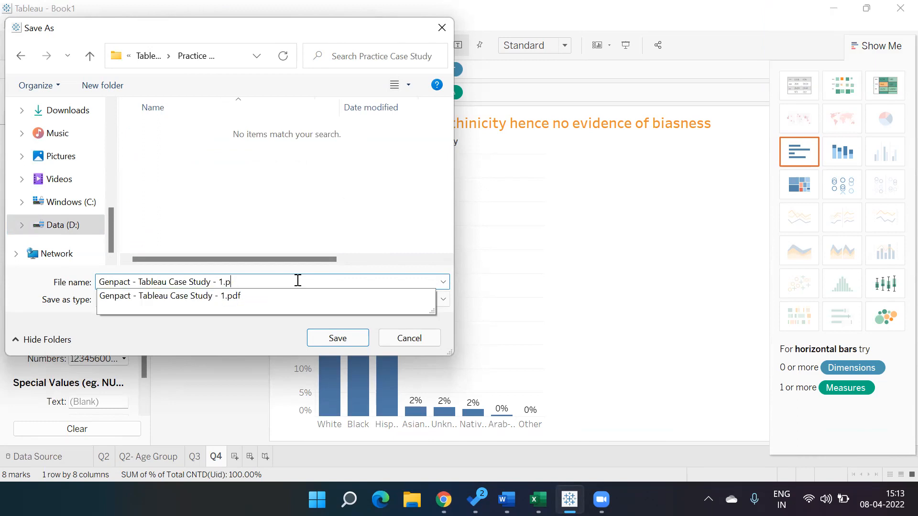
text(- Solution)
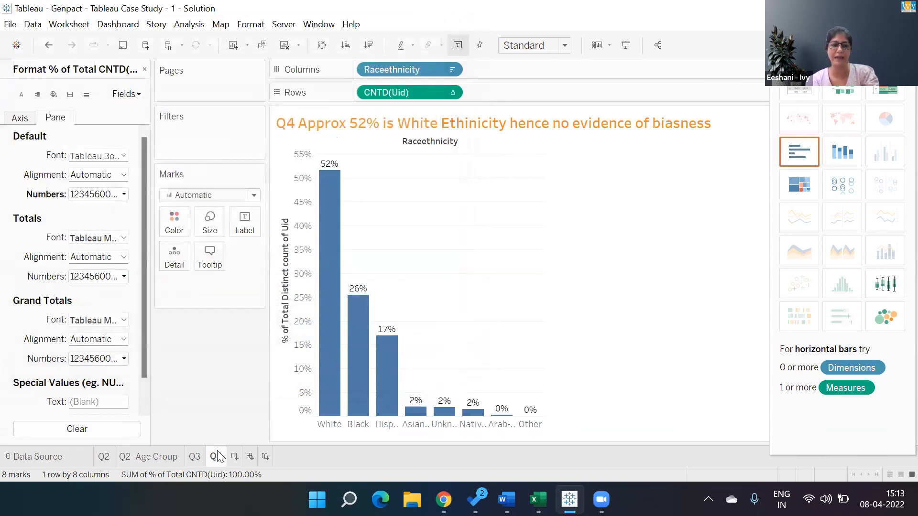
- Switch to the Q3 worksheet, close its format settings and duplicate the sheet
click(164, 457)
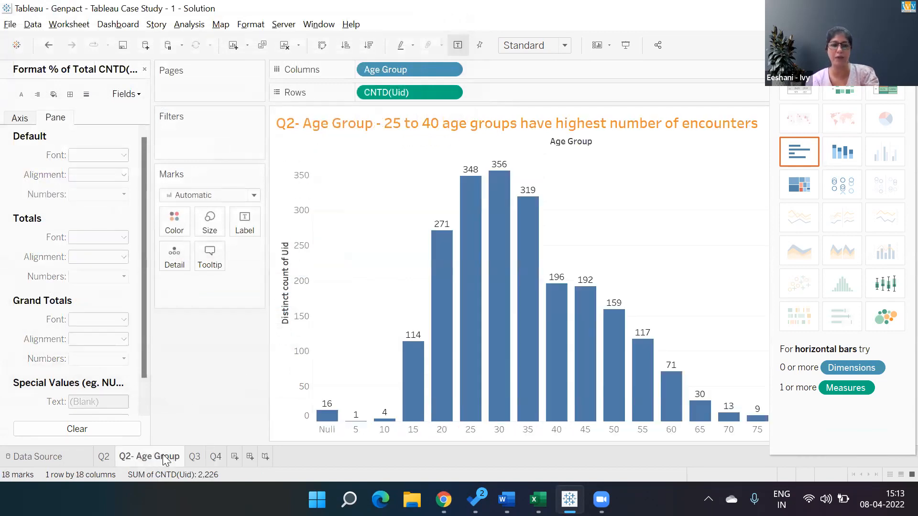
click(191, 459)
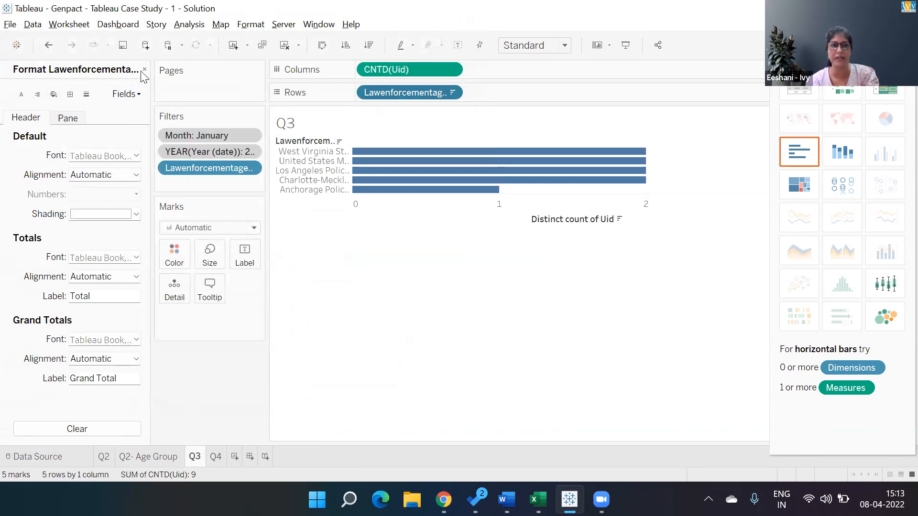
click(144, 69)
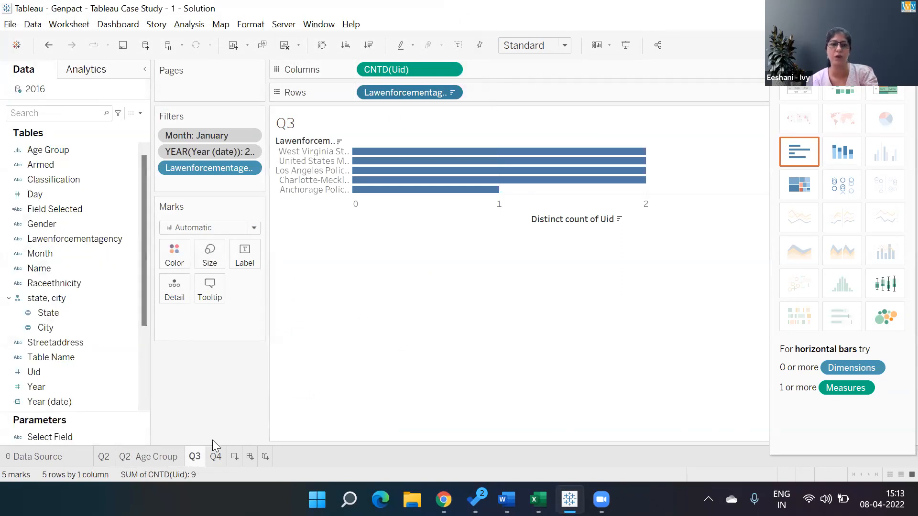
right_click(196, 458)
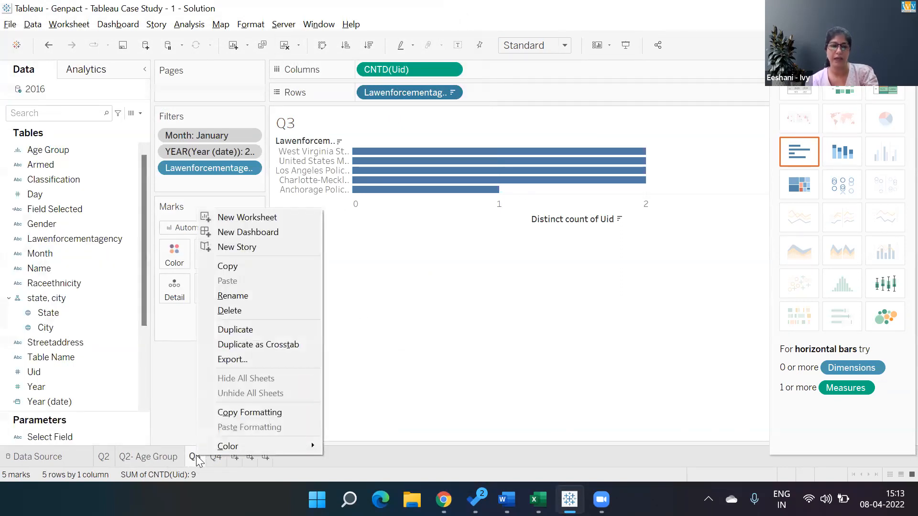
click(251, 334)
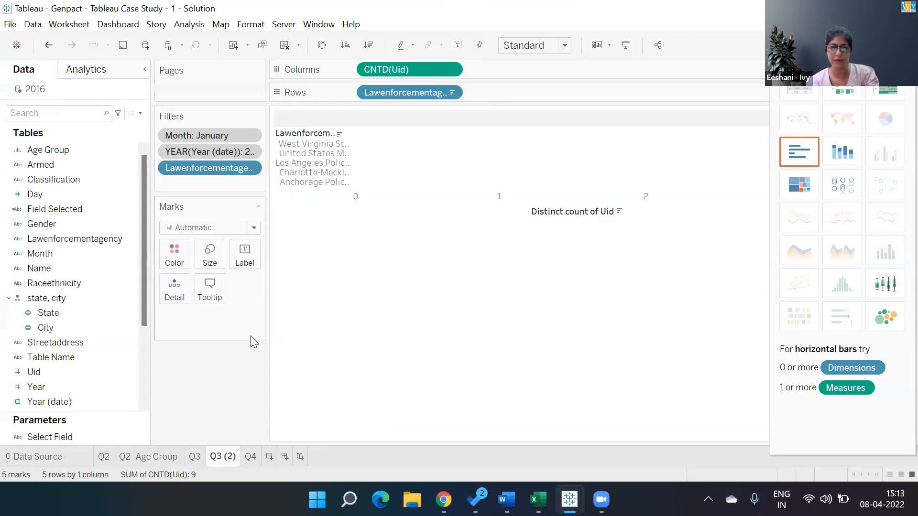
- Rename the original Q3 worksheet as "Q3 Top 5"
double_click(202, 457)
click(202, 457)
text(Top 5)
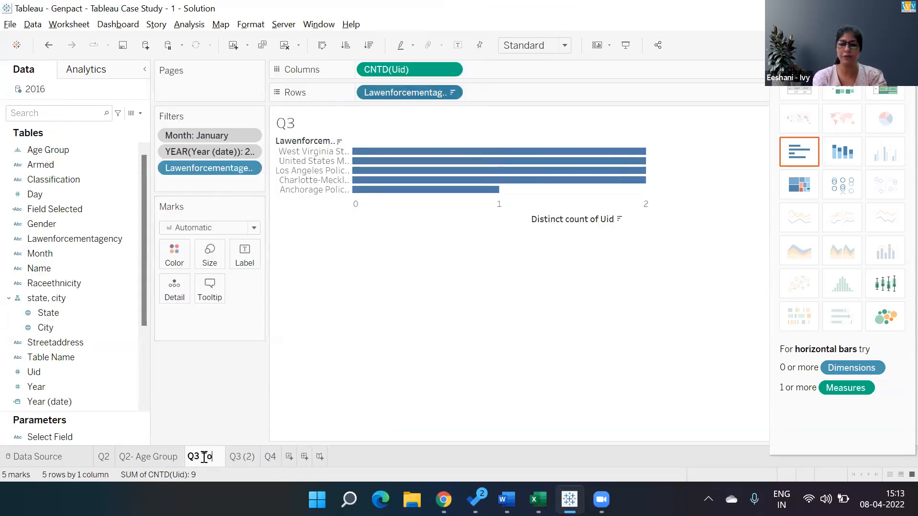
- Rename the duplicated Q3 worksheet as "Q3 Bottom 5"
double_click(258, 457)
click(262, 453)
key(BackSpace)
key(BackSpace)
key(BackSpace)
text(Bot)
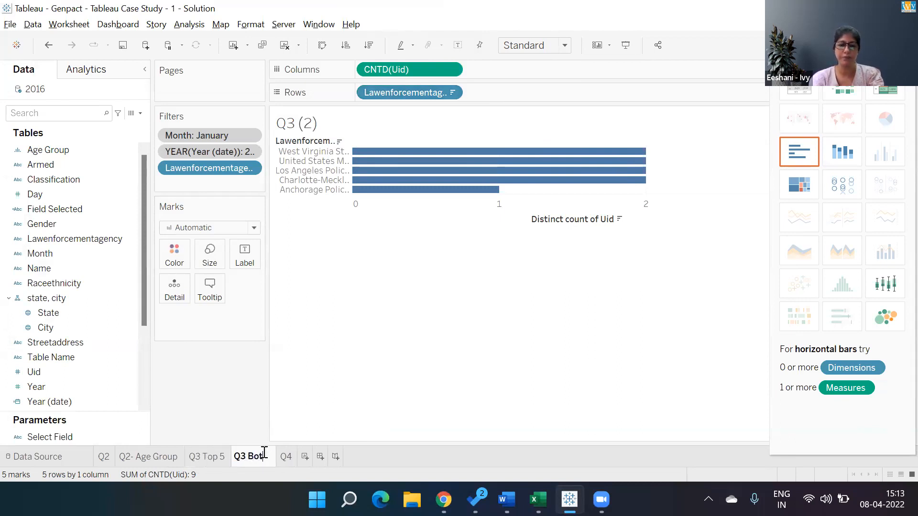
text(tom 5)
key(Return)
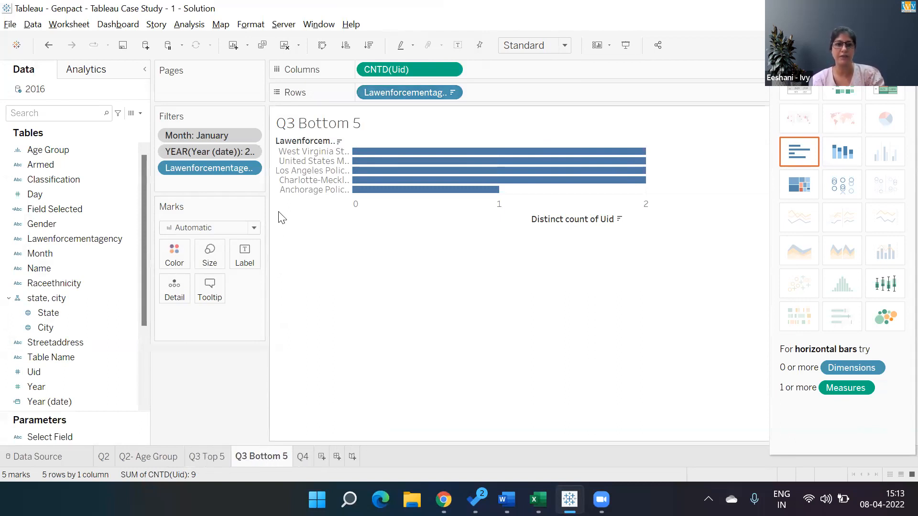
- Change the law enforcement agency filter to the bottom 5 by distinct count of Uid
click(448, 94)
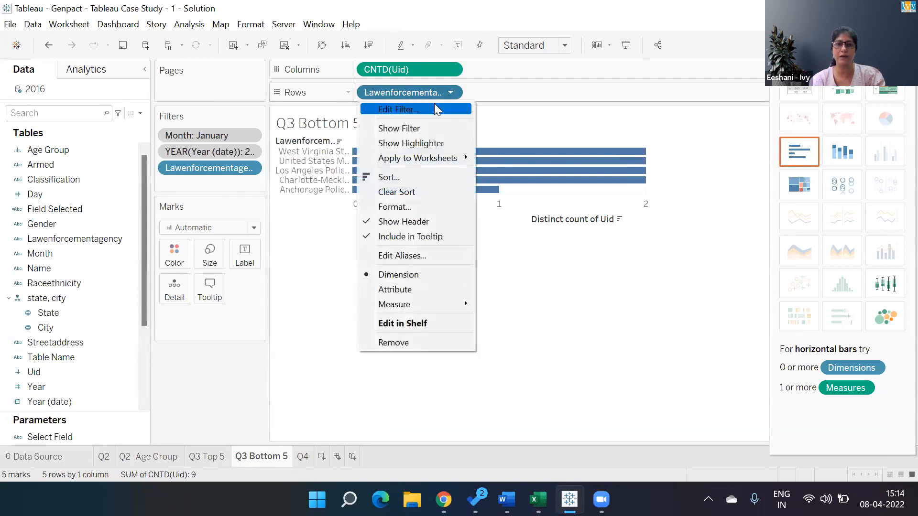
click(434, 105)
click(477, 82)
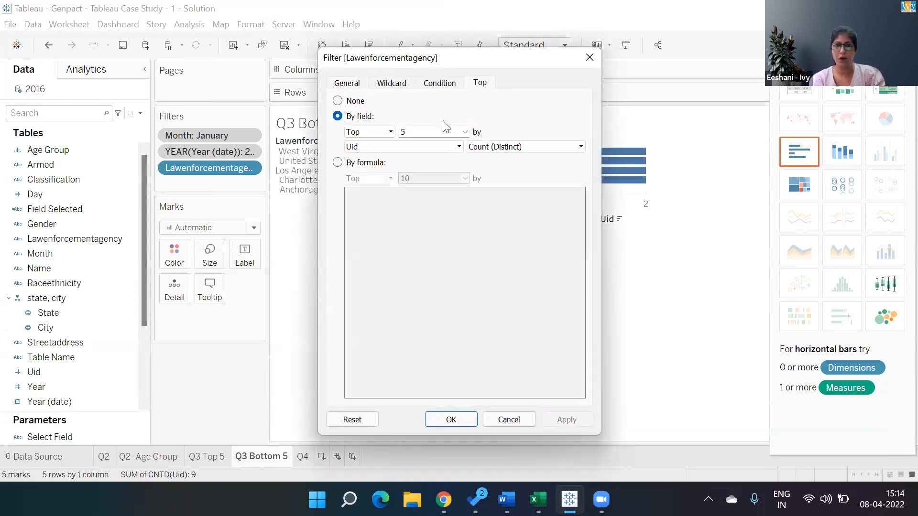
click(390, 132)
click(376, 153)
click(558, 423)
click(462, 419)
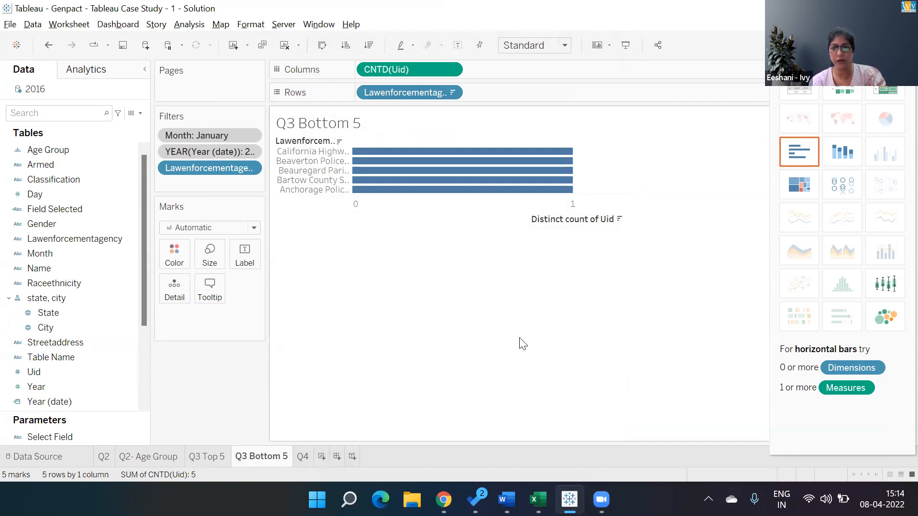
- Hide the Show Me chart suggestions and close the workbook, saving its changes
click(879, 45)
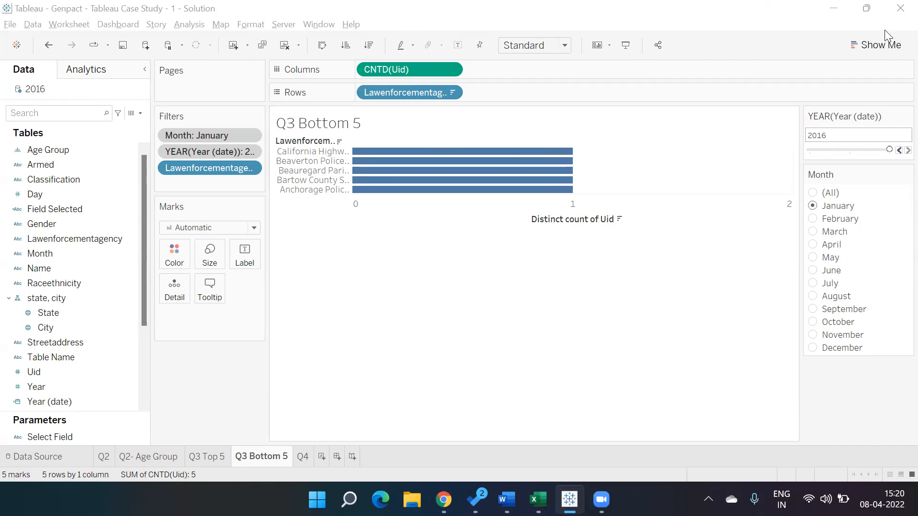
click(900, 8)
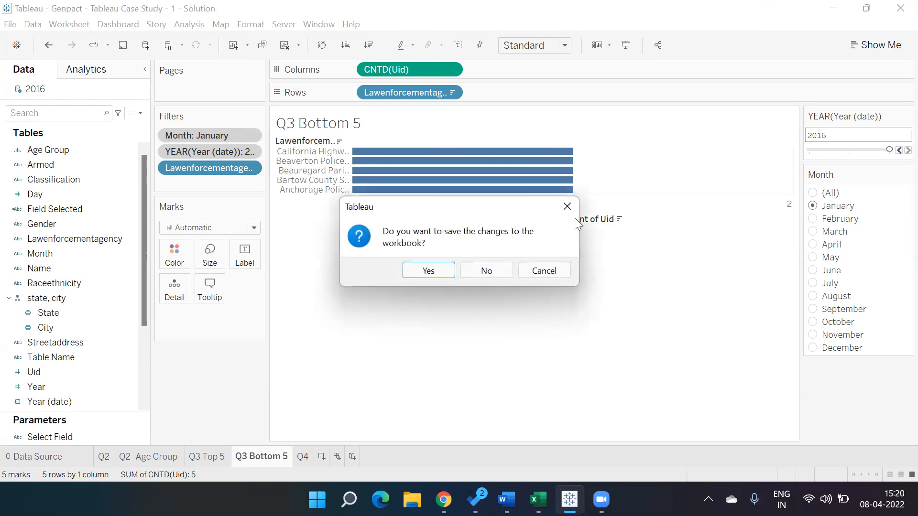
click(416, 276)
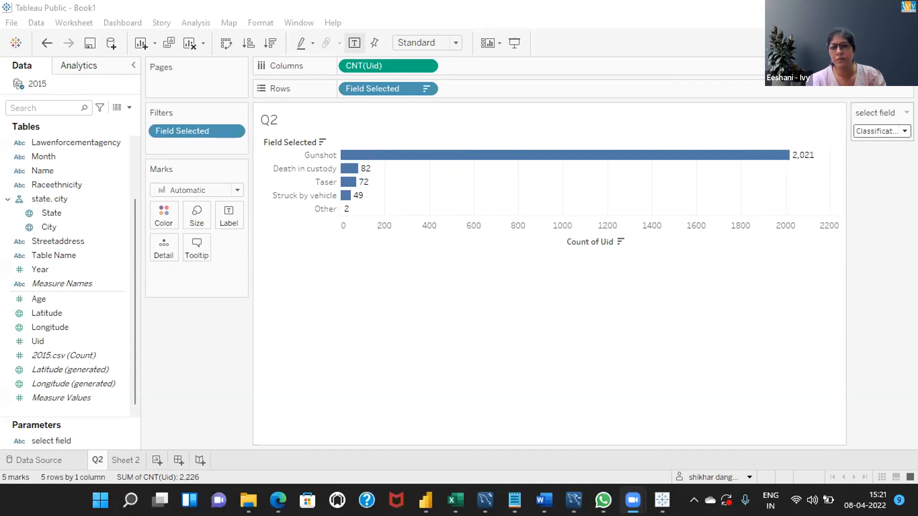
- Set the select field parameter on the Q2 sheet of Book1 to Locations
click(884, 131)
click(887, 145)
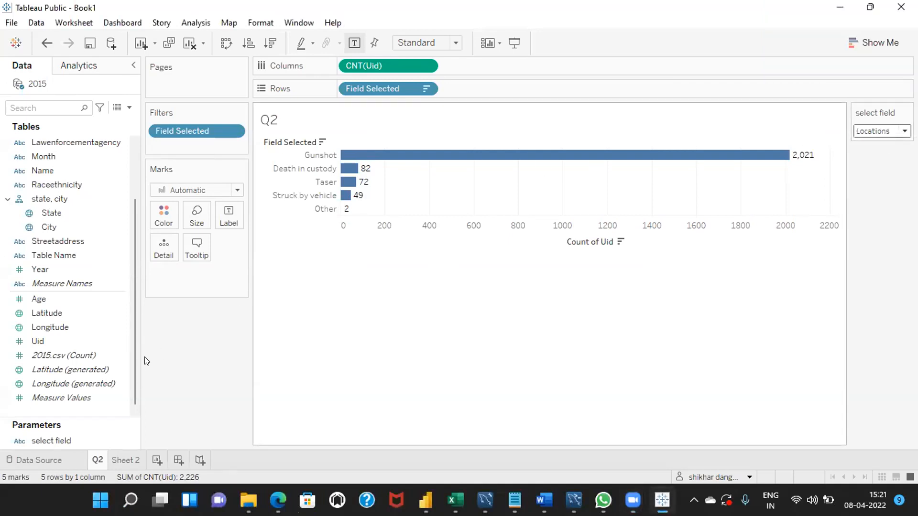
click(123, 441)
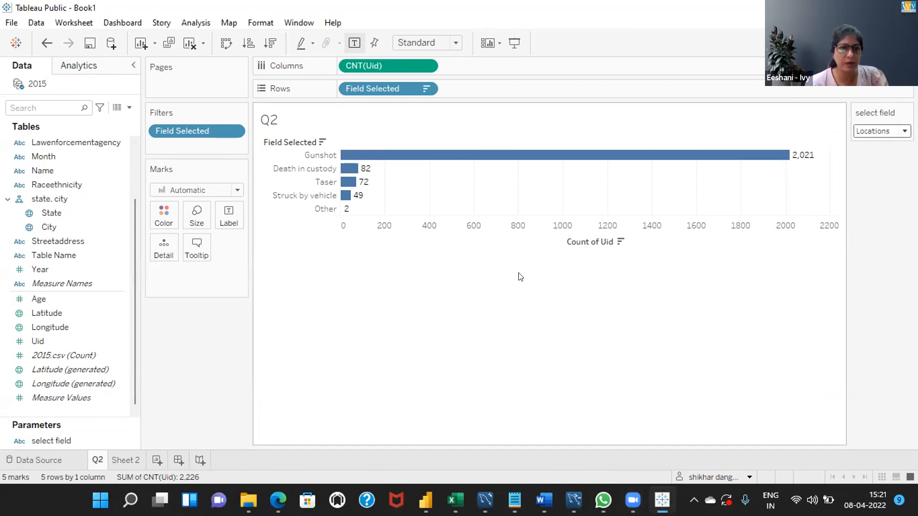
- Edit the Field Selected calculation so its IIF test compares the select field parameter with "State", with a capital S
scroll(134, 144, up, 2)
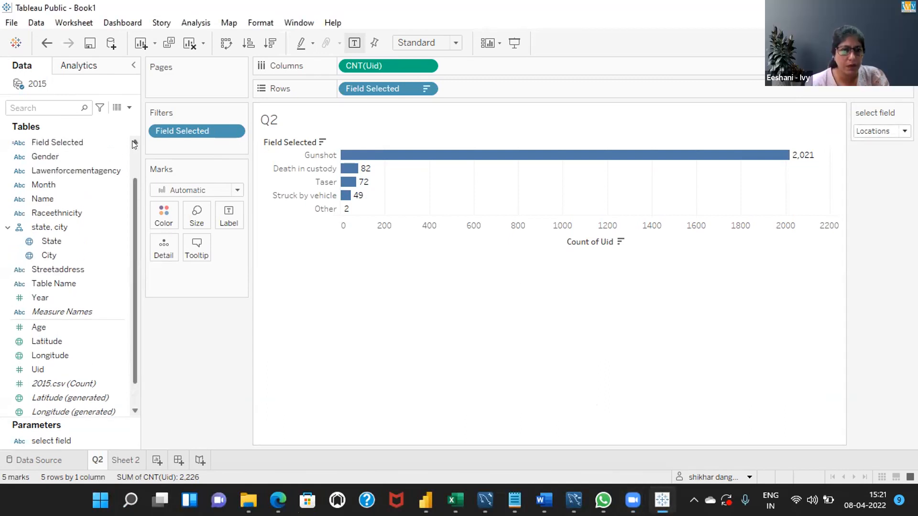
scroll(135, 144, up, 1)
click(108, 156)
right_click(108, 155)
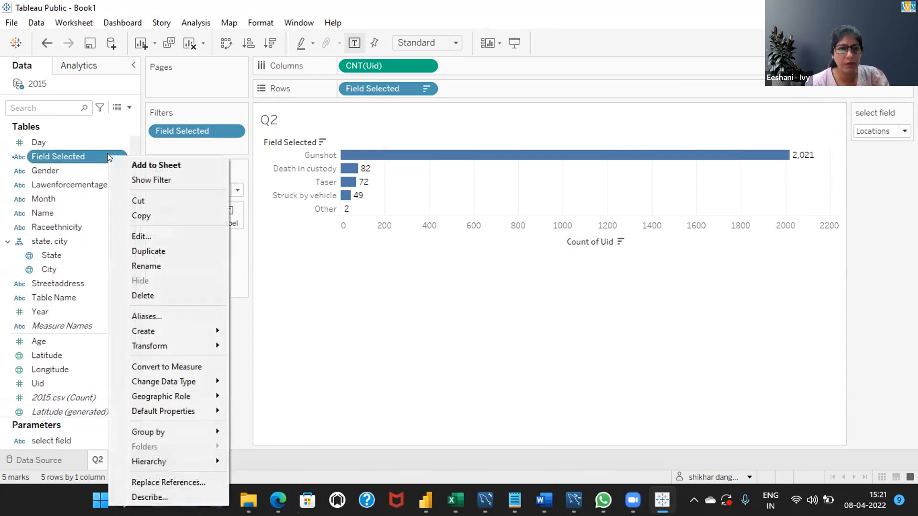
click(148, 236)
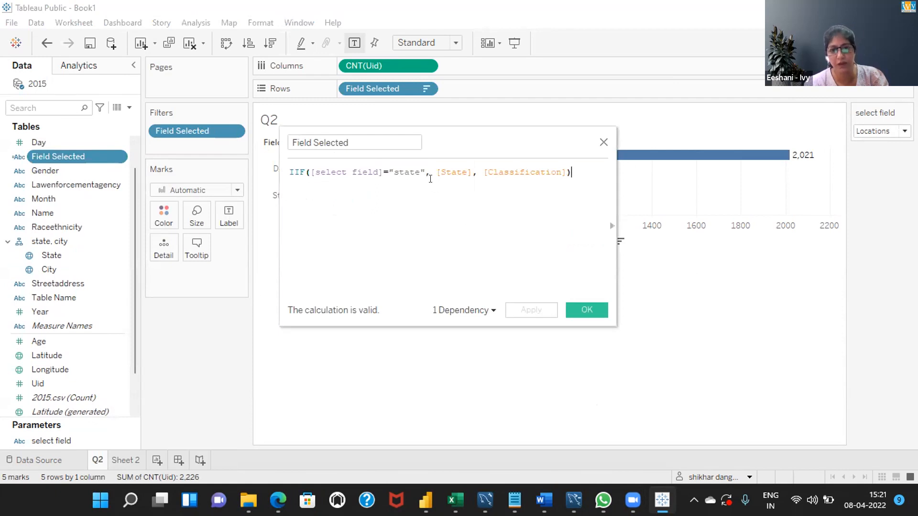
click(394, 166)
key(Delete)
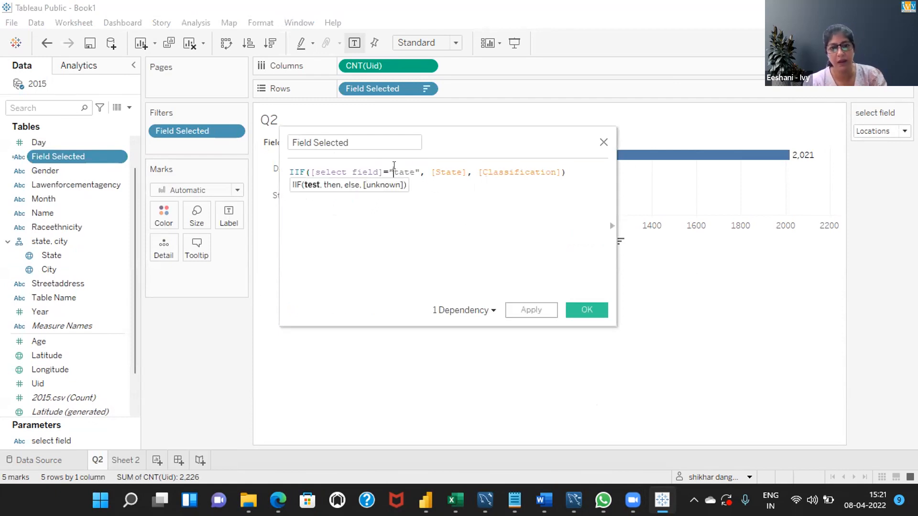
text(S)
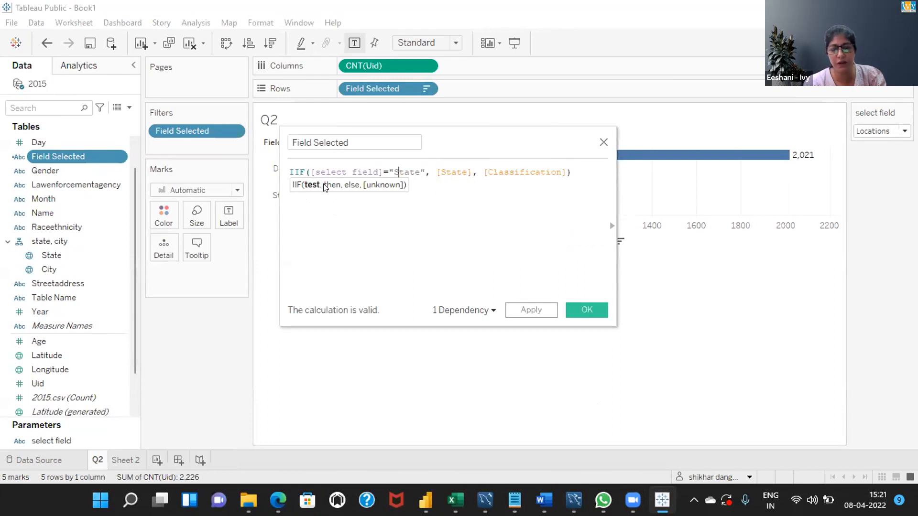
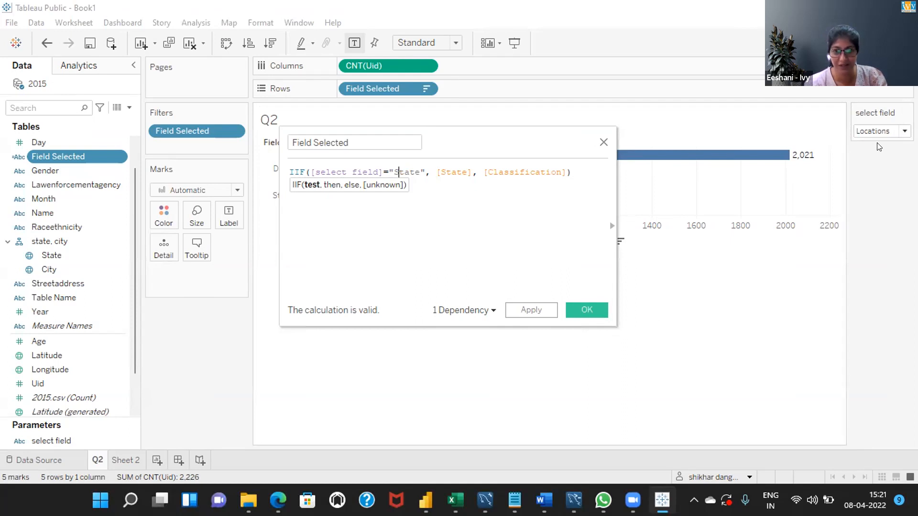
- Apply the Field Selected calculation and change the Locations value in the select field parameter's list to State
click(587, 309)
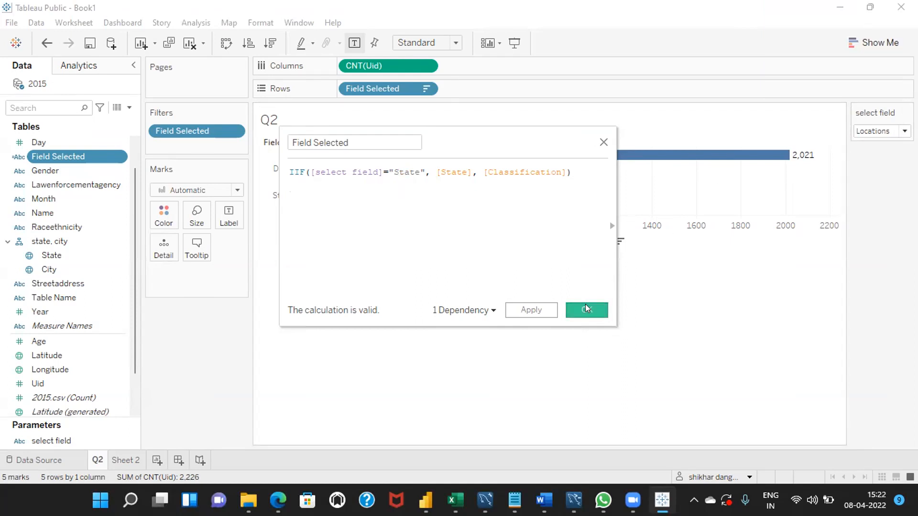
right_click(68, 441)
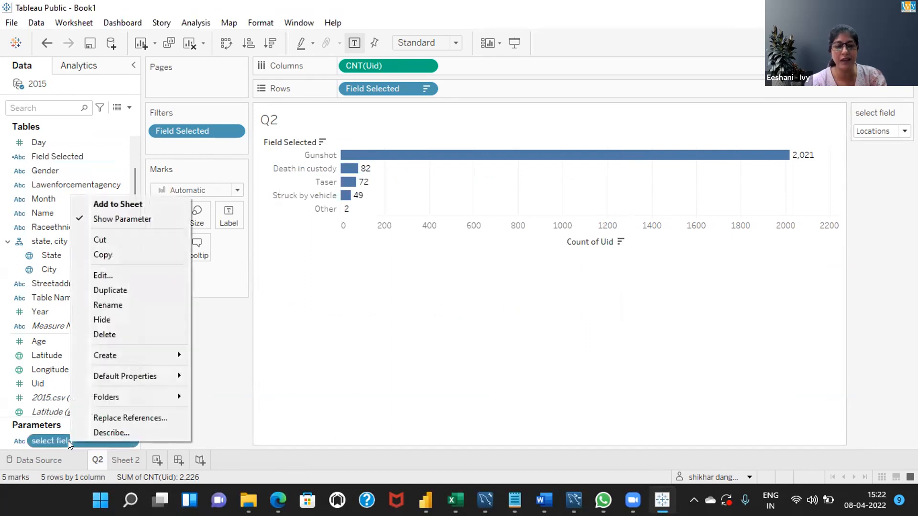
click(124, 274)
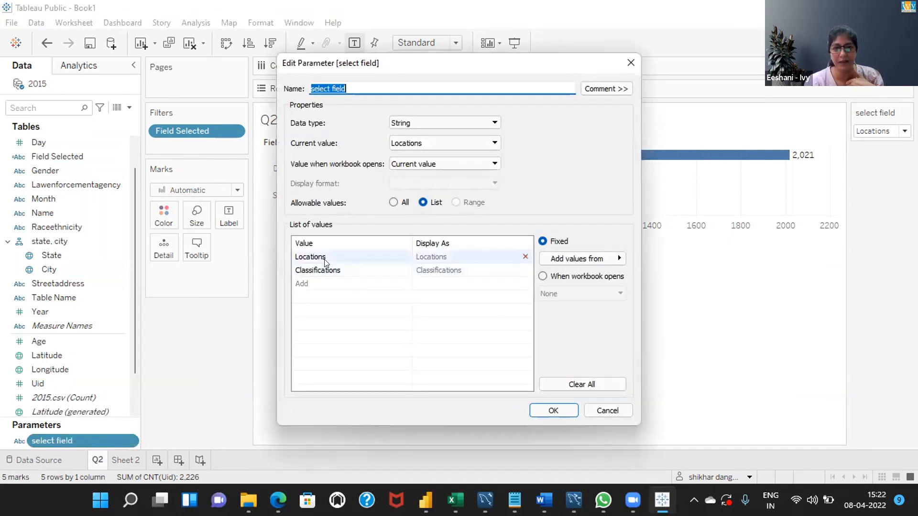
click(326, 258)
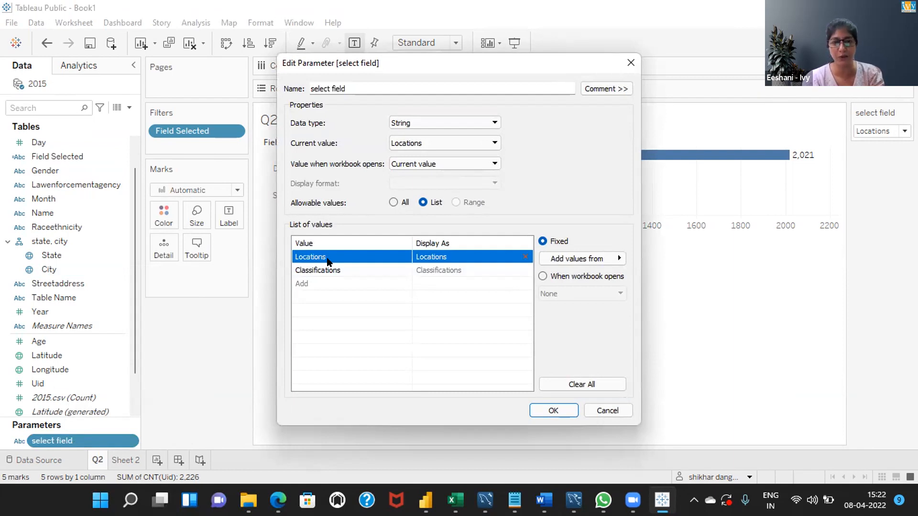
click(328, 258)
text(State)
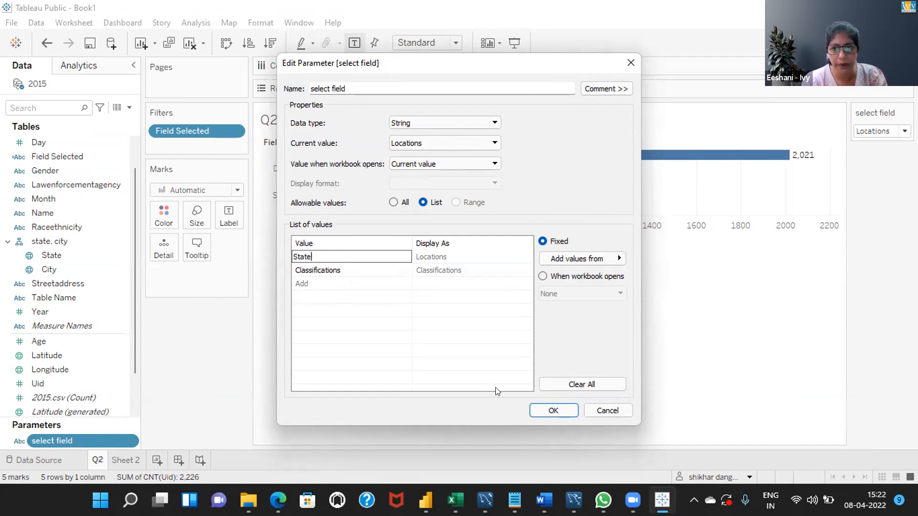
click(561, 407)
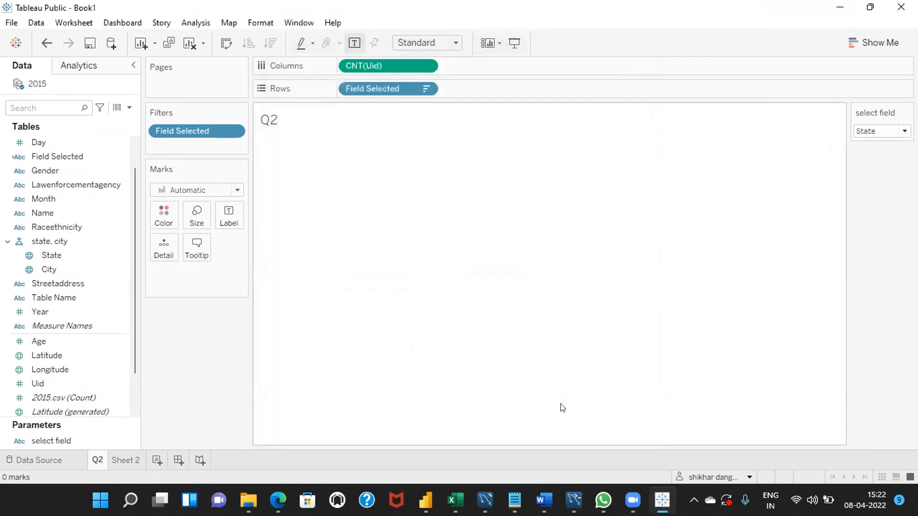
- Switch the select field parameter to Classifications and review the formula of the Field Selected calculation
click(897, 128)
click(882, 155)
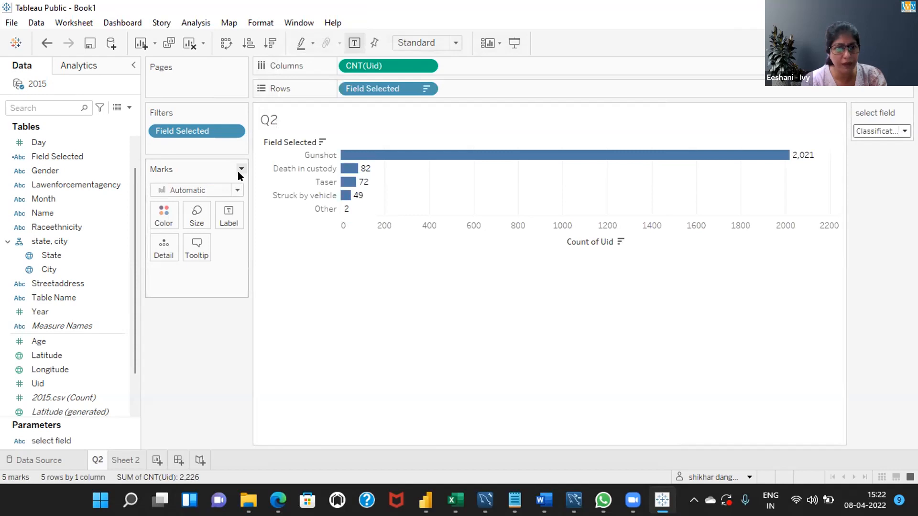
click(48, 260)
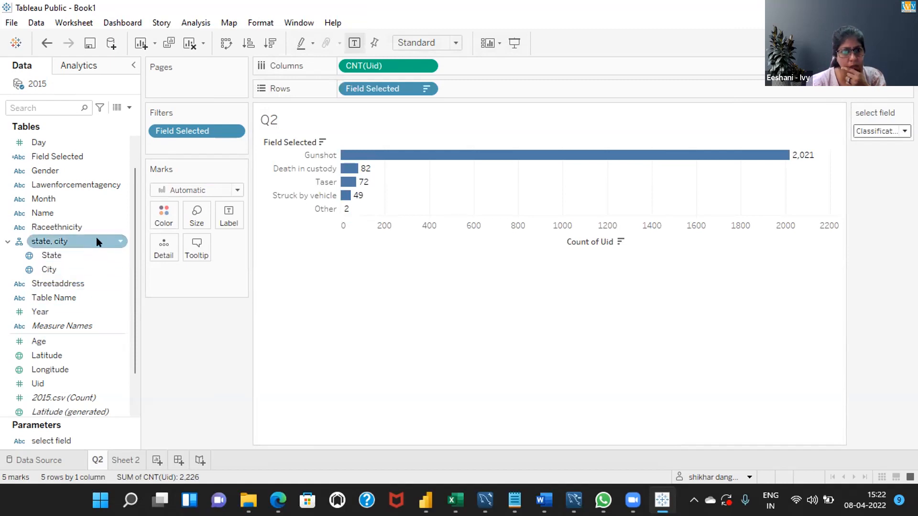
click(121, 154)
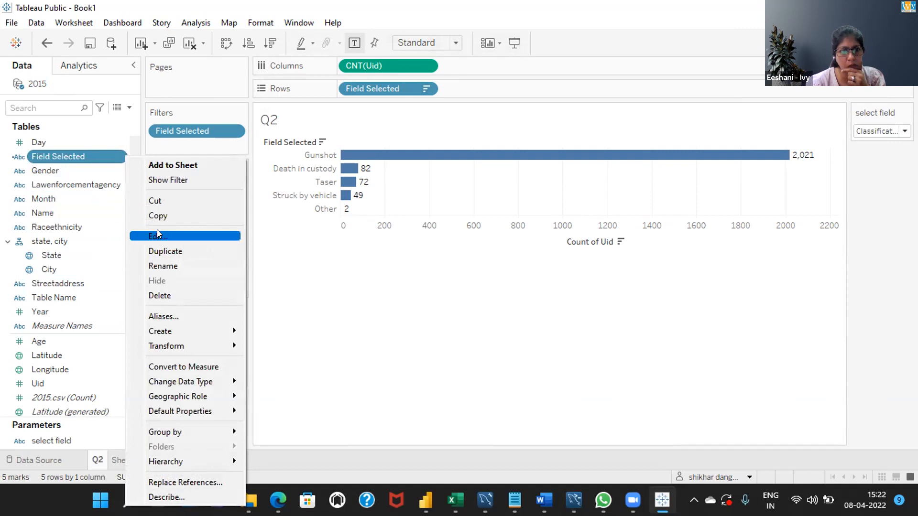
click(158, 234)
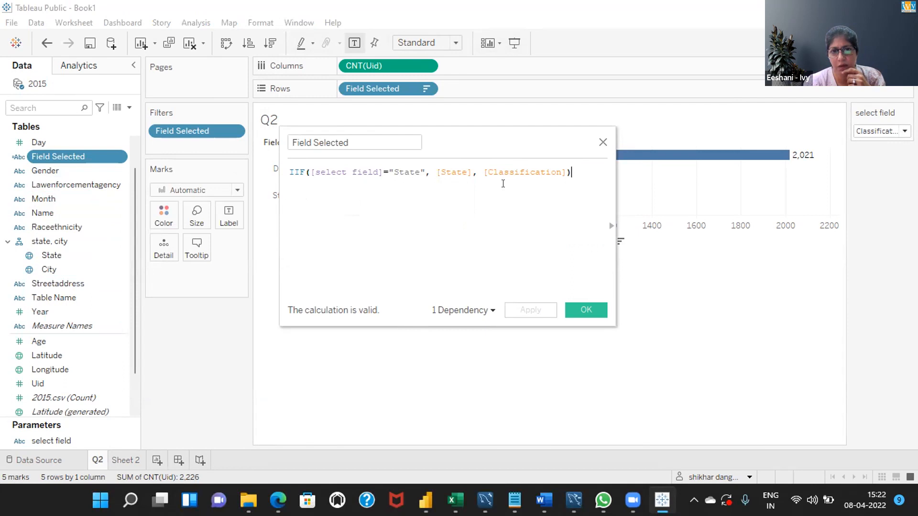
click(573, 311)
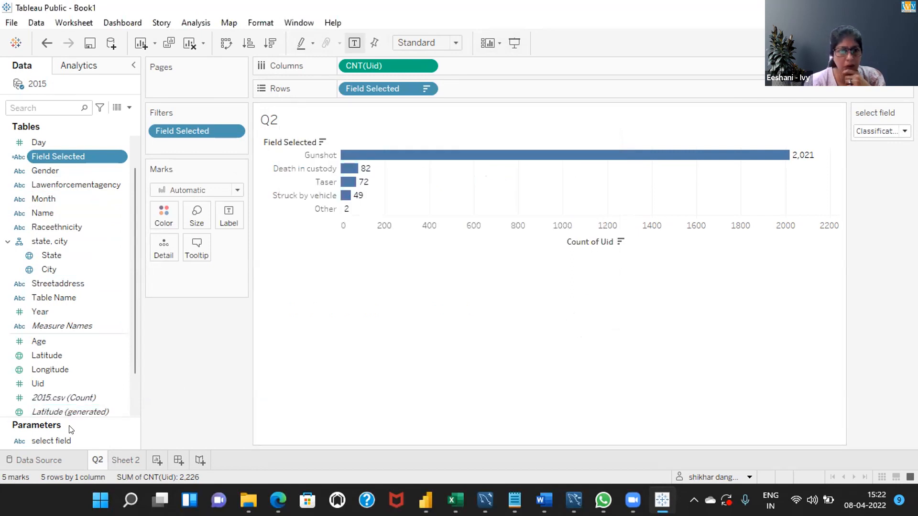
- Check the select field parameter's list of values and switch the parameter to State on the Q2 sheet
right_click(78, 444)
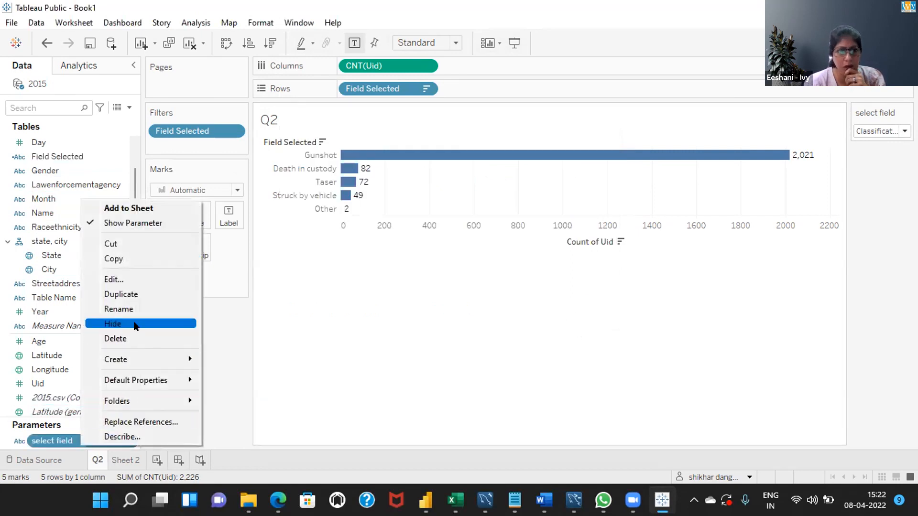
click(124, 275)
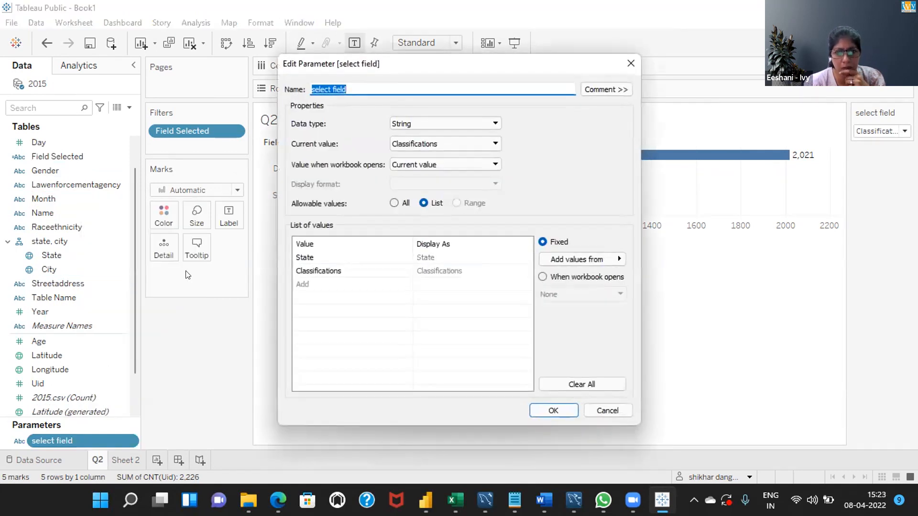
click(334, 257)
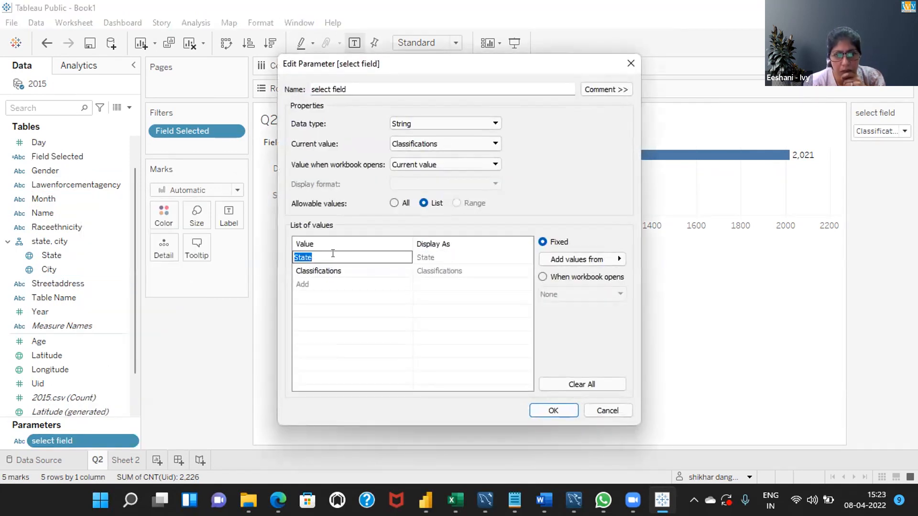
click(354, 270)
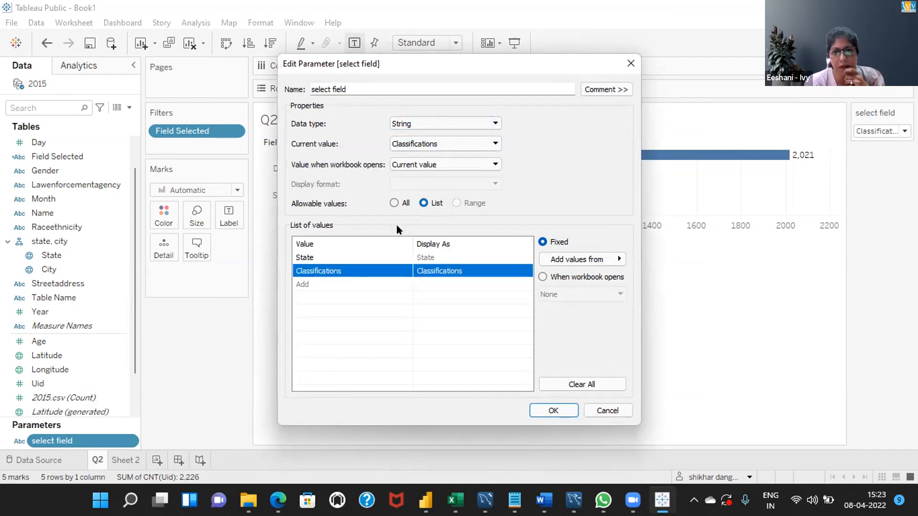
click(357, 257)
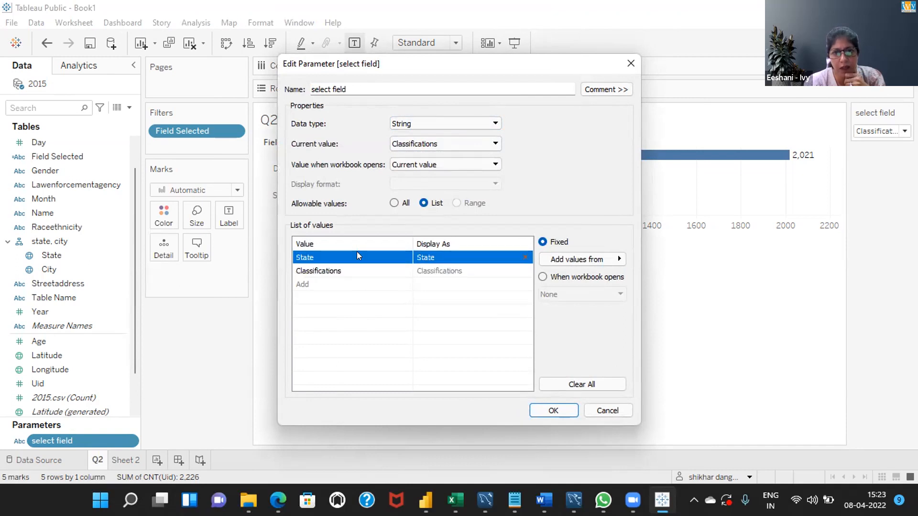
click(553, 410)
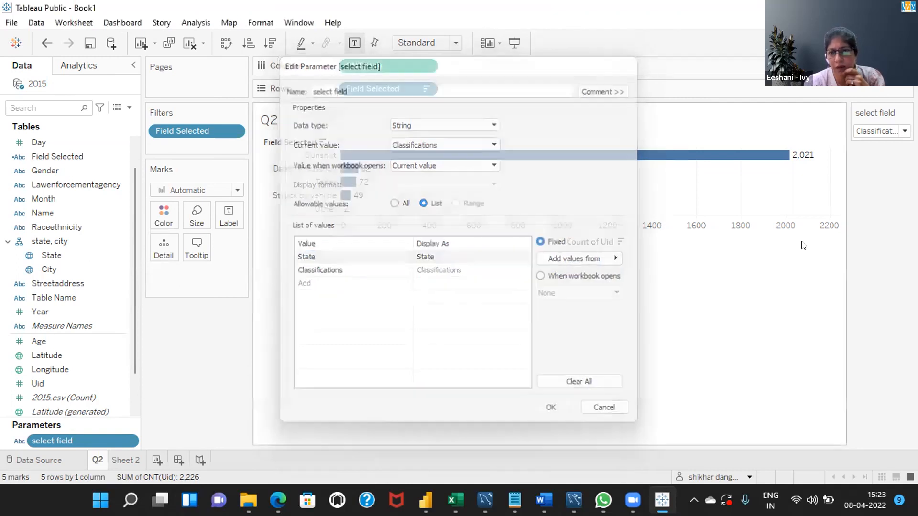
click(879, 131)
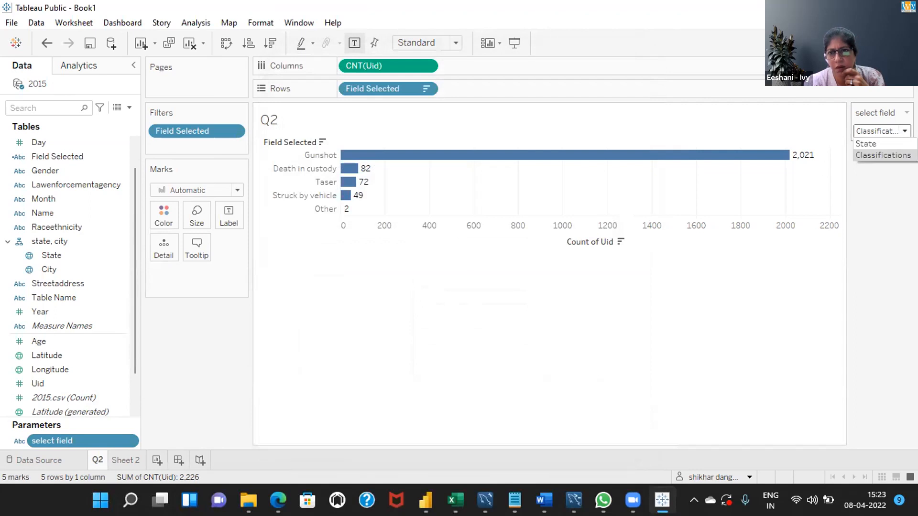
click(875, 143)
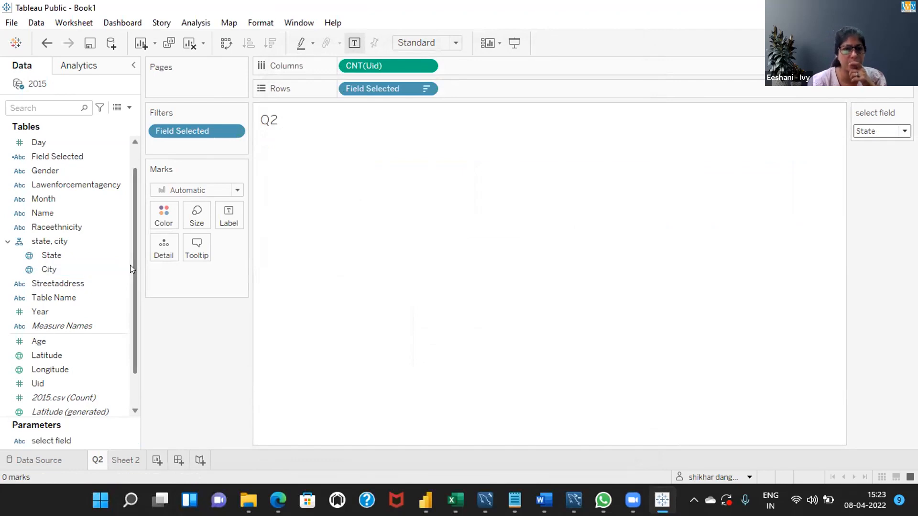
- Change the Classifications value in the select field parameter's list to Classification
scroll(130, 200, up, 2)
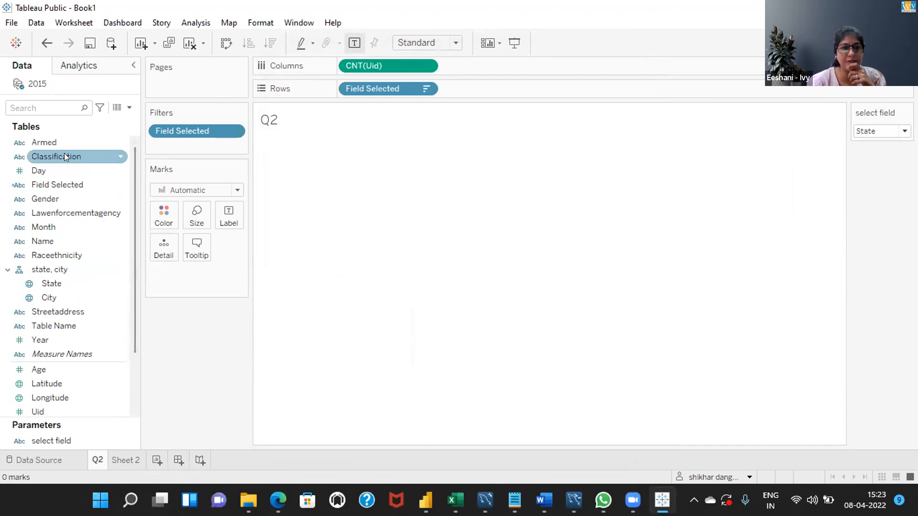
right_click(80, 443)
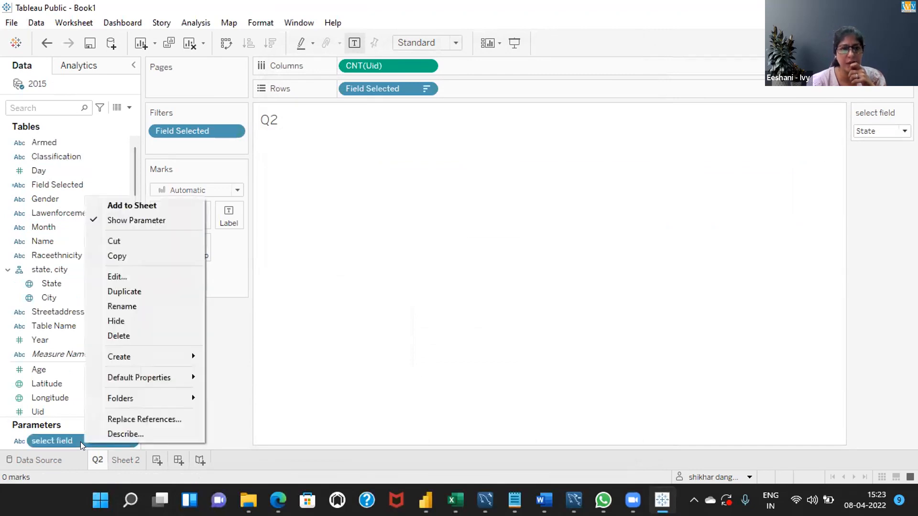
click(123, 276)
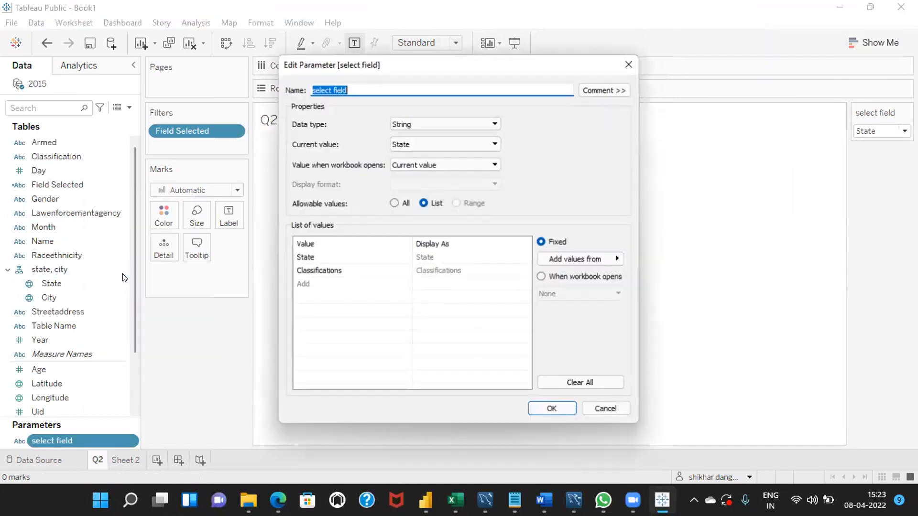
click(347, 266)
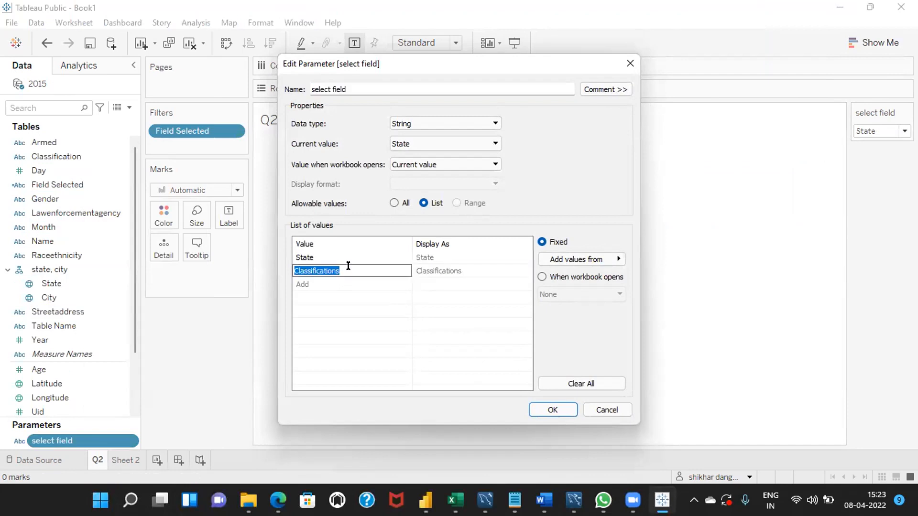
click(348, 266)
key(BackSpace)
click(453, 311)
click(549, 410)
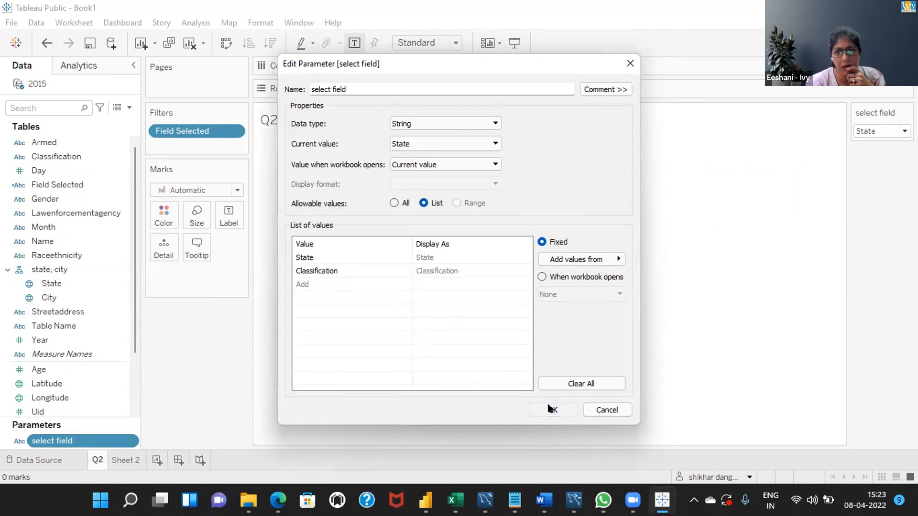
- Test the Q2 chart by switching the select field parameter to Classification and back to State
click(903, 131)
click(881, 154)
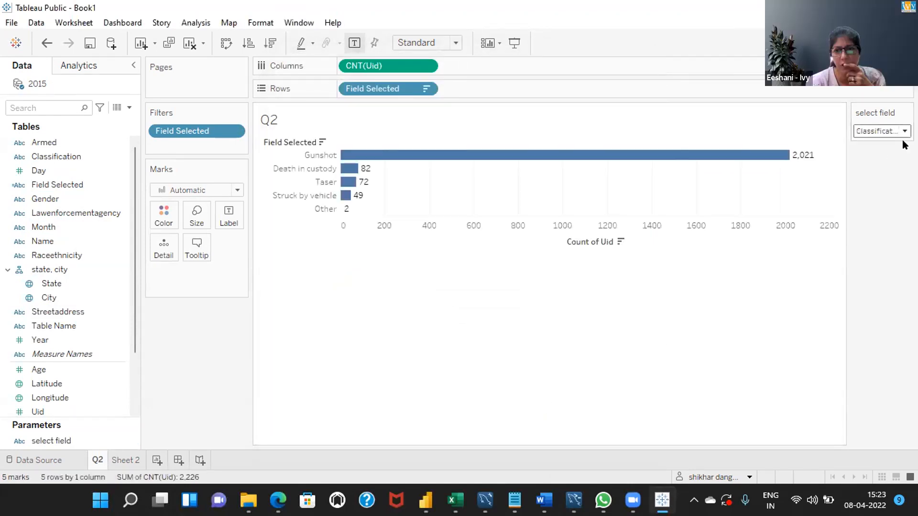
click(877, 144)
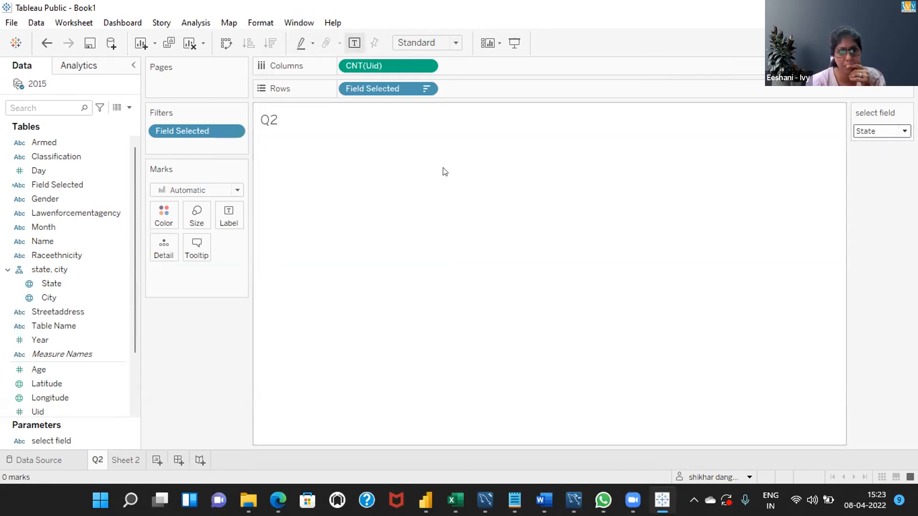
- Replace Field Selected with State on the rows of the Q2 sheet and display the Show Me chart suggestions
drag(392, 88, 172, 373)
double_click(48, 281)
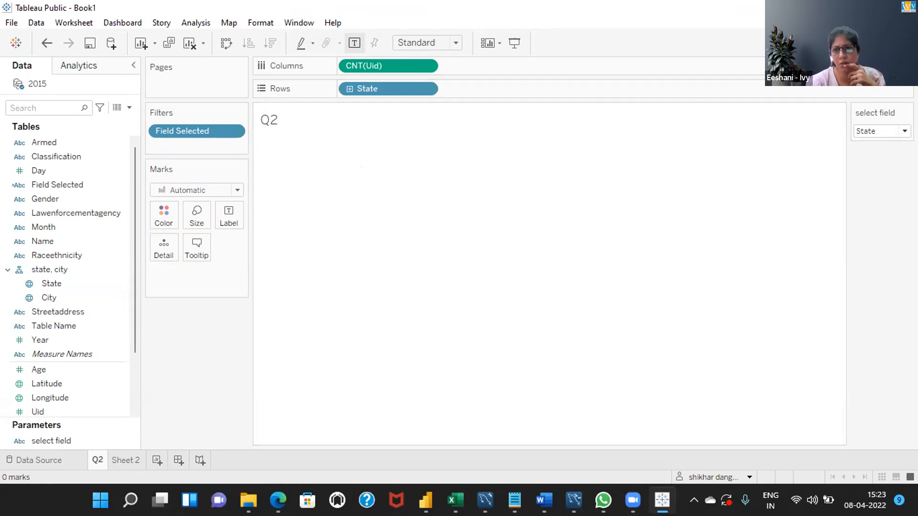
click(892, 43)
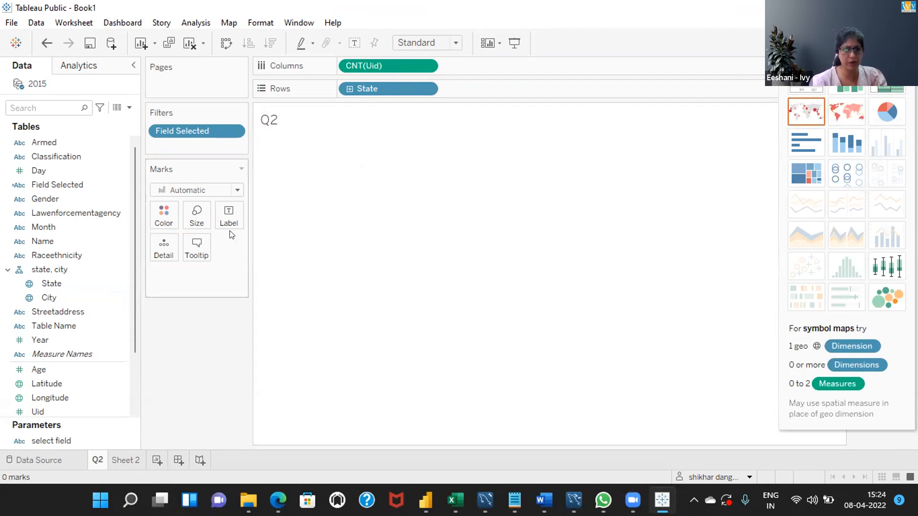
- Create a new worksheet with State plotted on a map and hide the Show Me chart suggestions
click(156, 461)
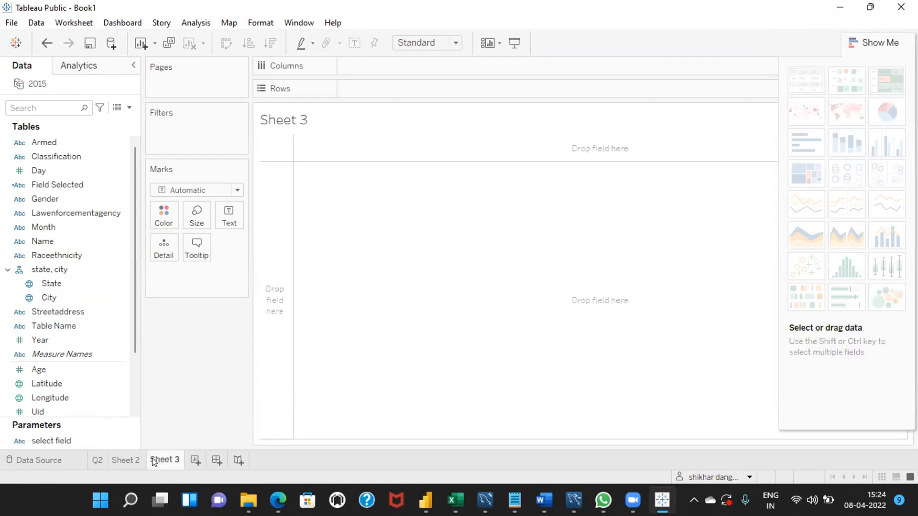
double_click(57, 283)
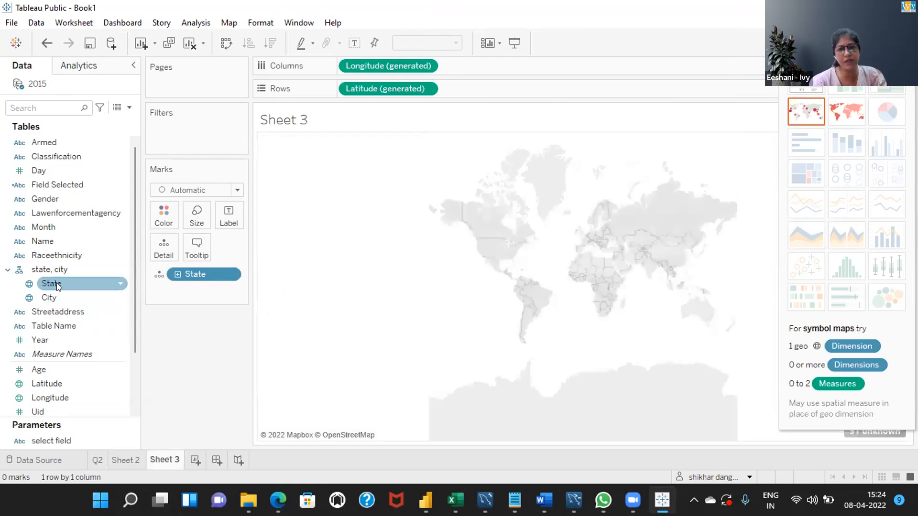
click(883, 43)
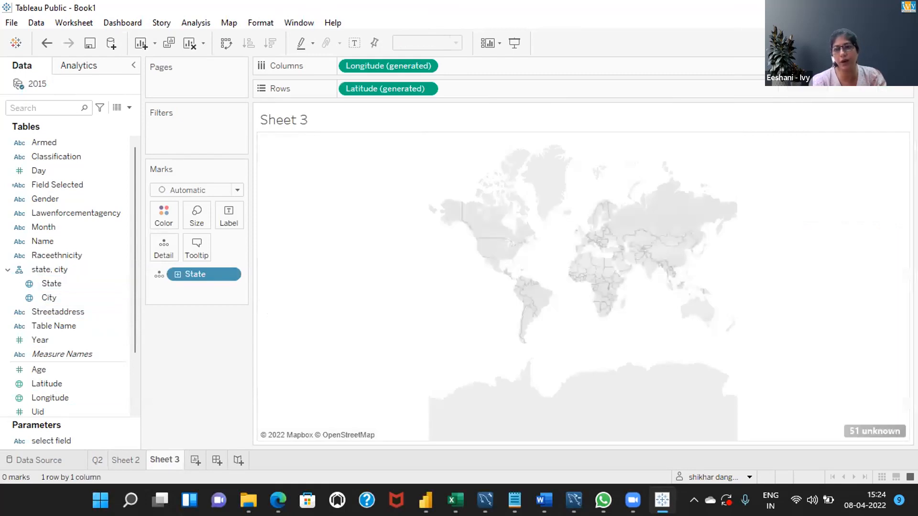
- Correct the State field's unknown locations on the Sheet 3 map by fixing the country to United States
click(863, 430)
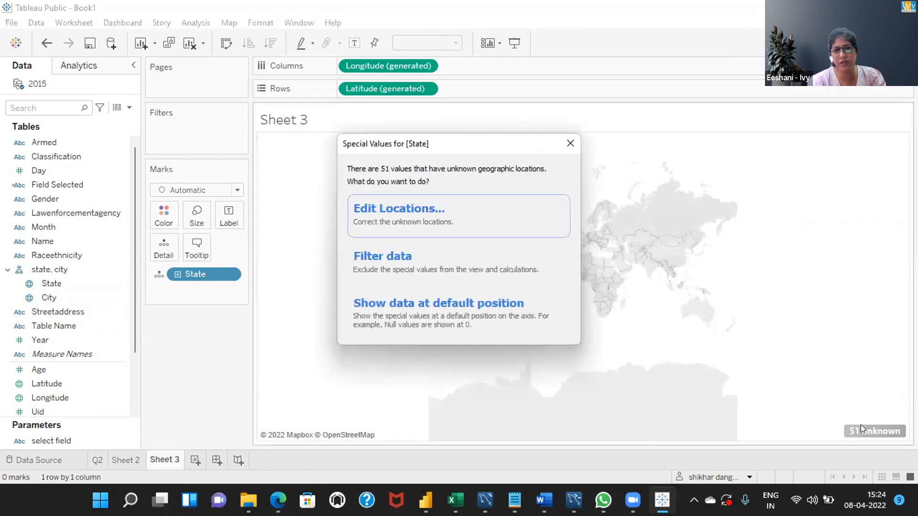
click(400, 209)
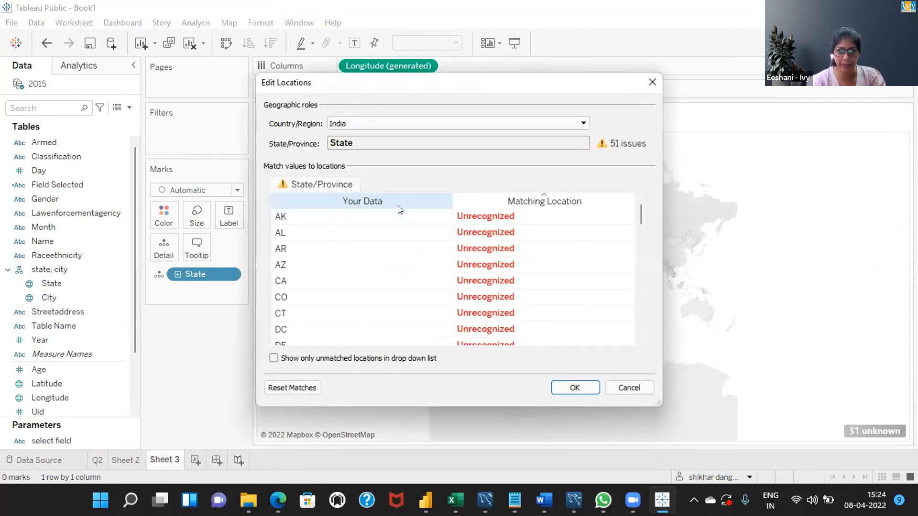
click(392, 124)
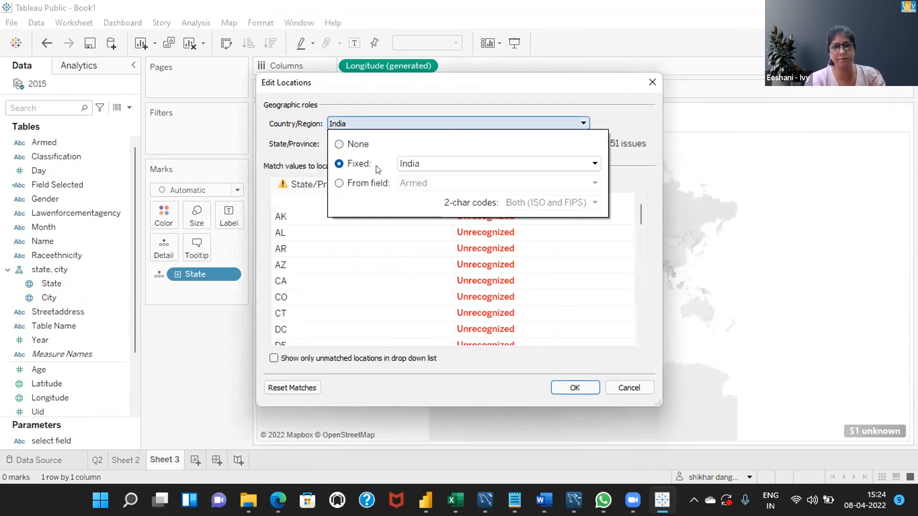
click(433, 160)
text(u)
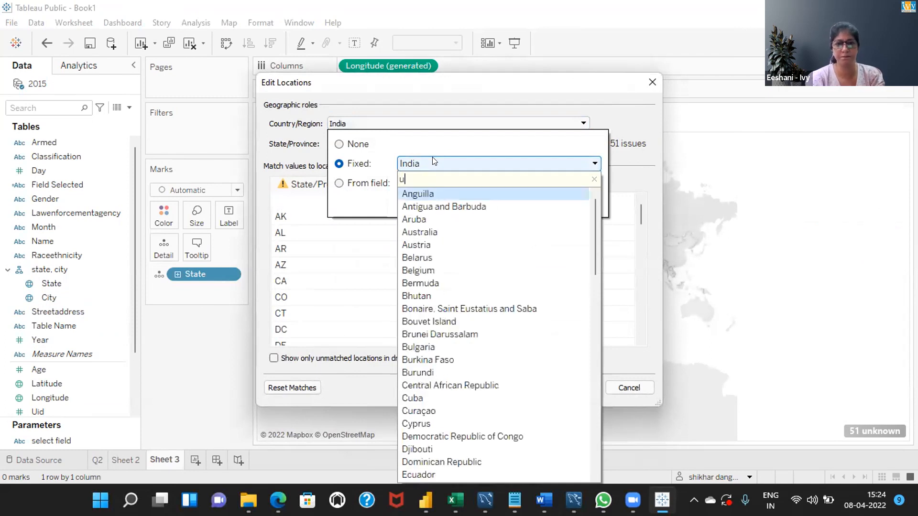
text(n)
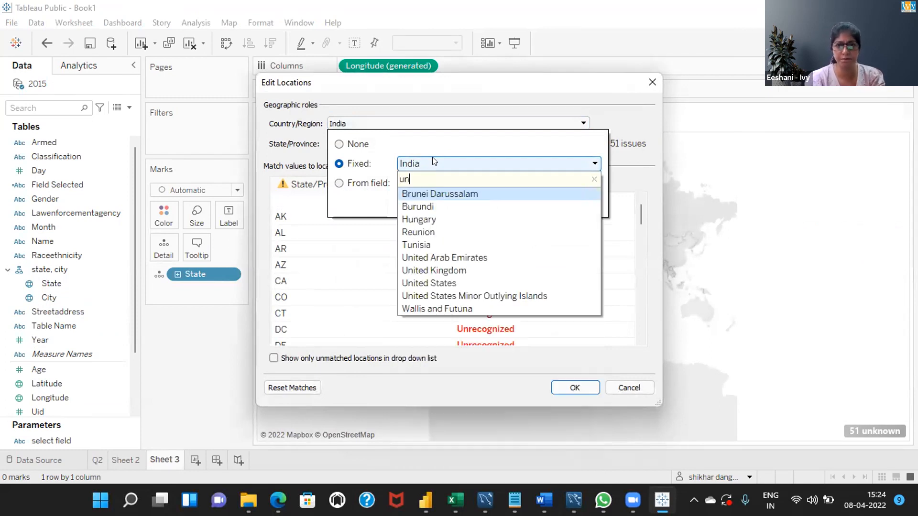
click(423, 283)
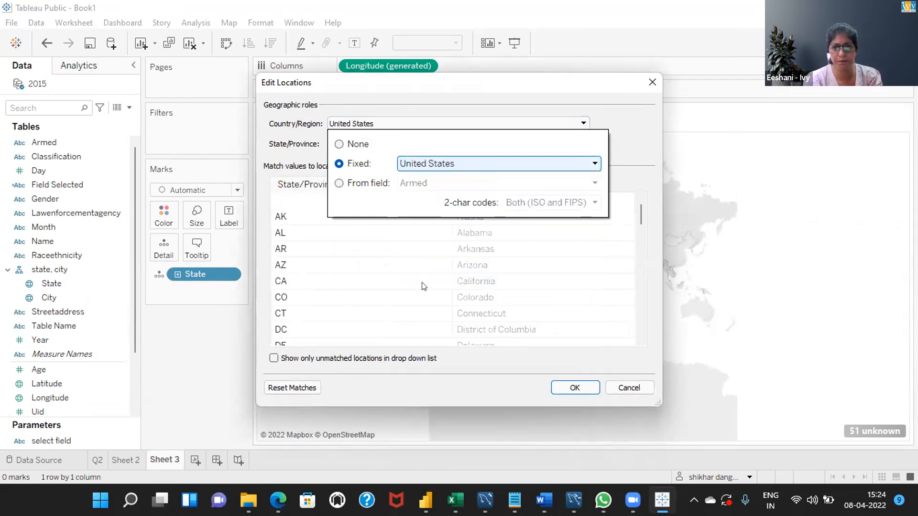
click(569, 388)
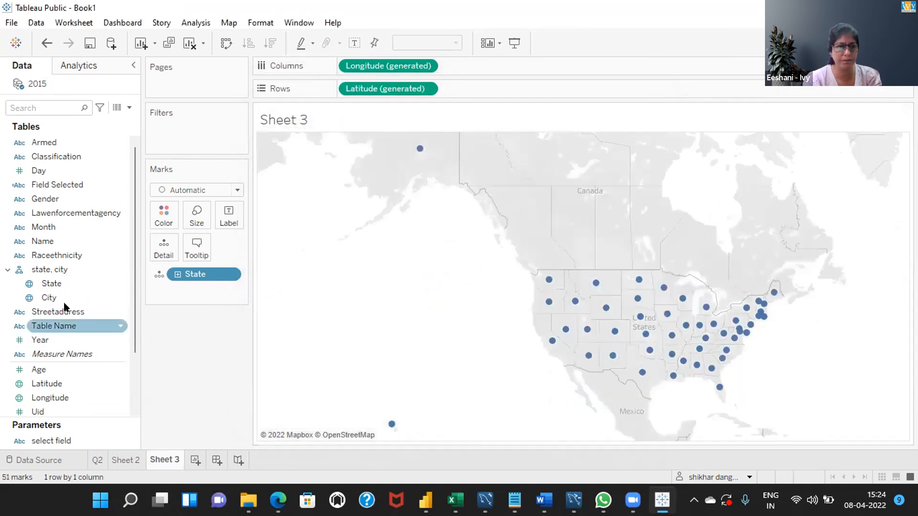
- Remove State from the rows of the Q2 sheet and add it back from the state, city hierarchy
click(122, 460)
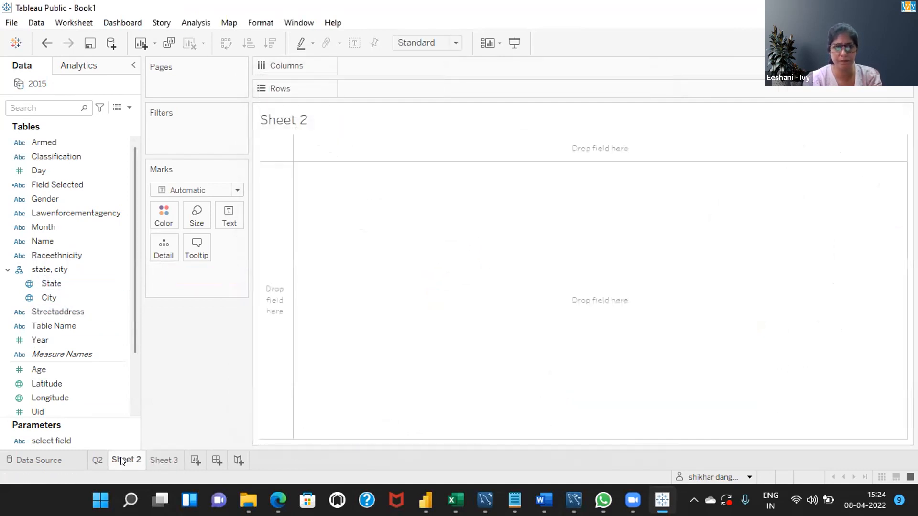
click(94, 460)
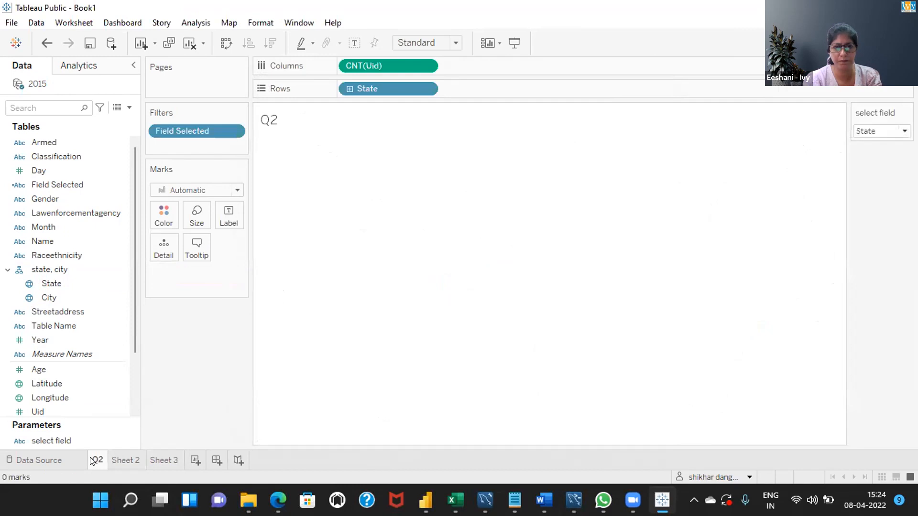
drag(388, 89, 159, 385)
click(55, 283)
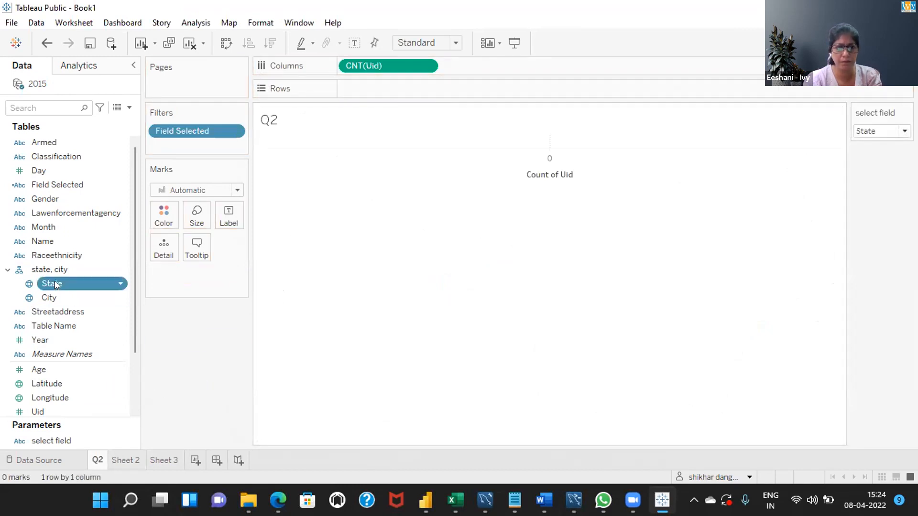
double_click(54, 283)
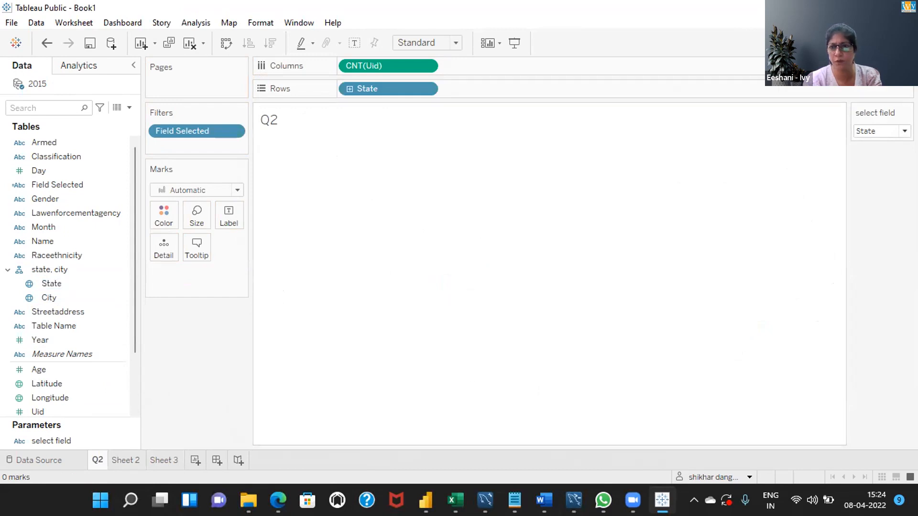
- Try the map chart suggestions for the Q2 sheet in Show Me
click(887, 43)
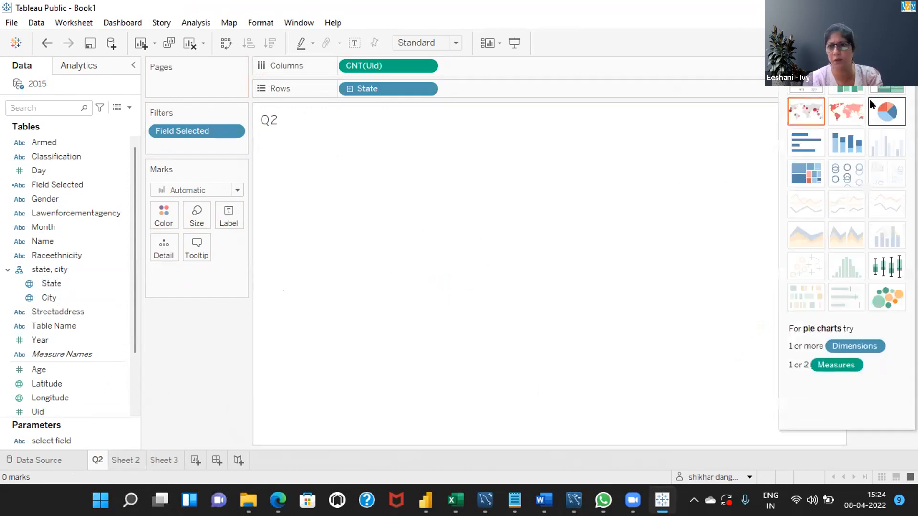
click(844, 118)
click(797, 138)
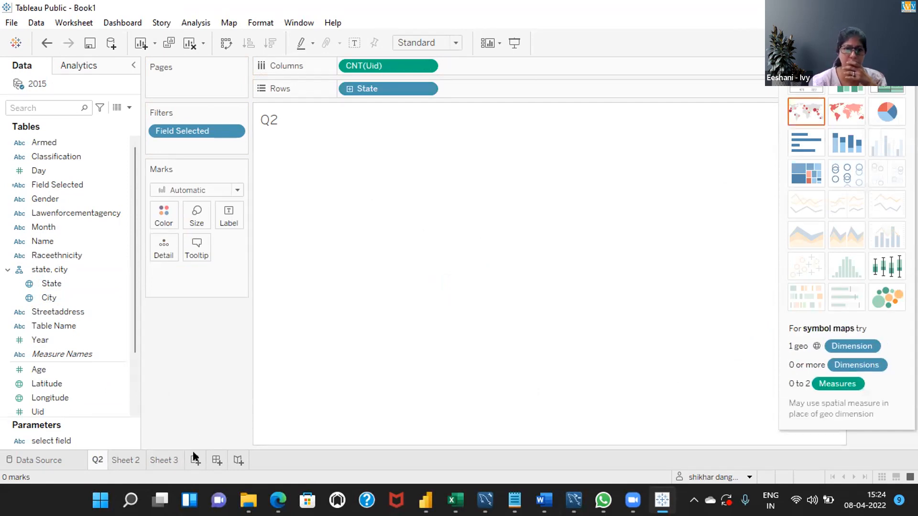
- Convert the State map on Sheet 3 into a text table using the Show Me suggestions
click(163, 462)
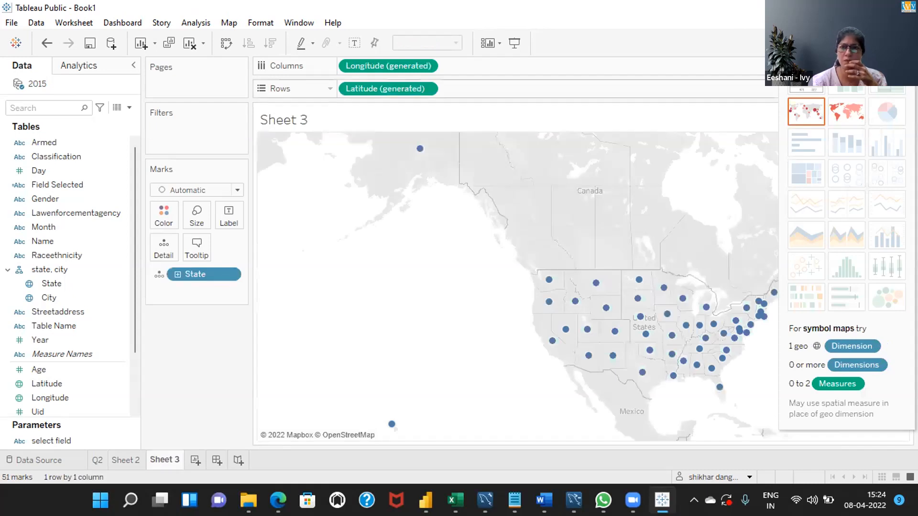
click(888, 43)
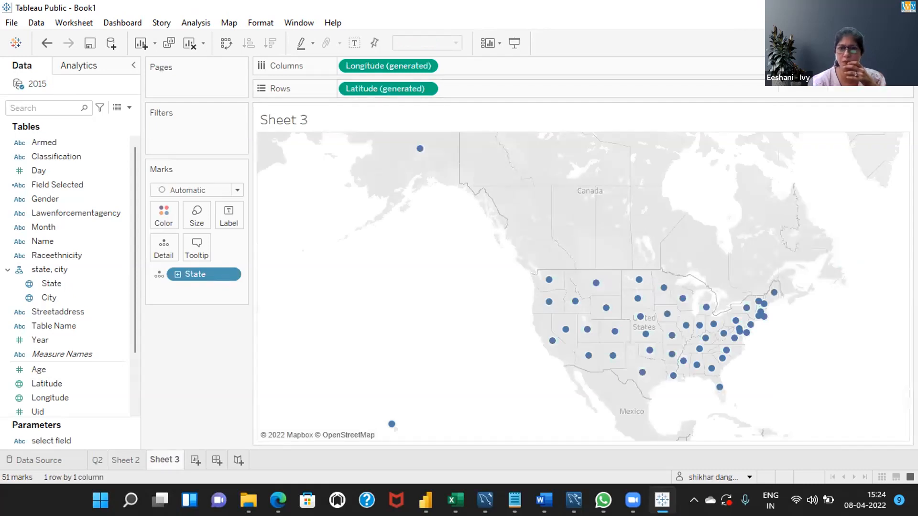
click(888, 43)
click(821, 89)
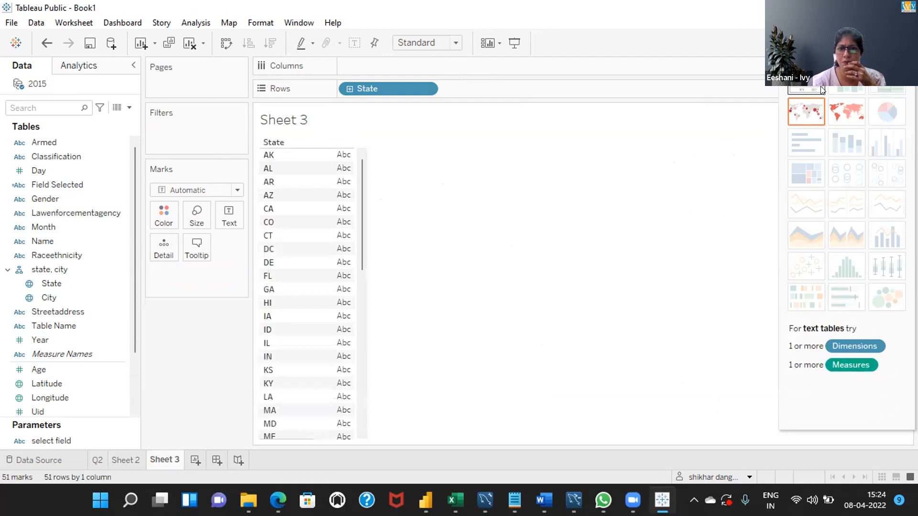
- Add Uid to the State table on Sheet 3, aggregate it as Count (Distinct), and hide the Show Me suggestions
click(102, 308)
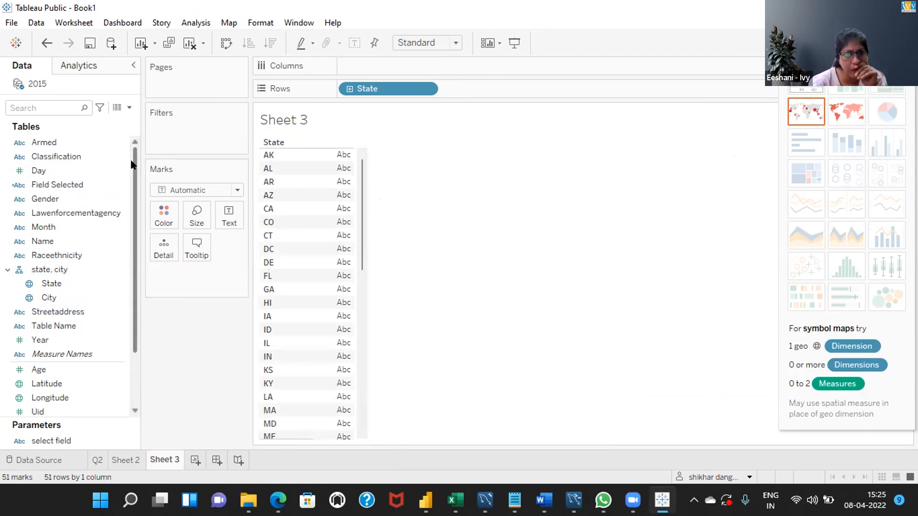
scroll(131, 188, down, 3)
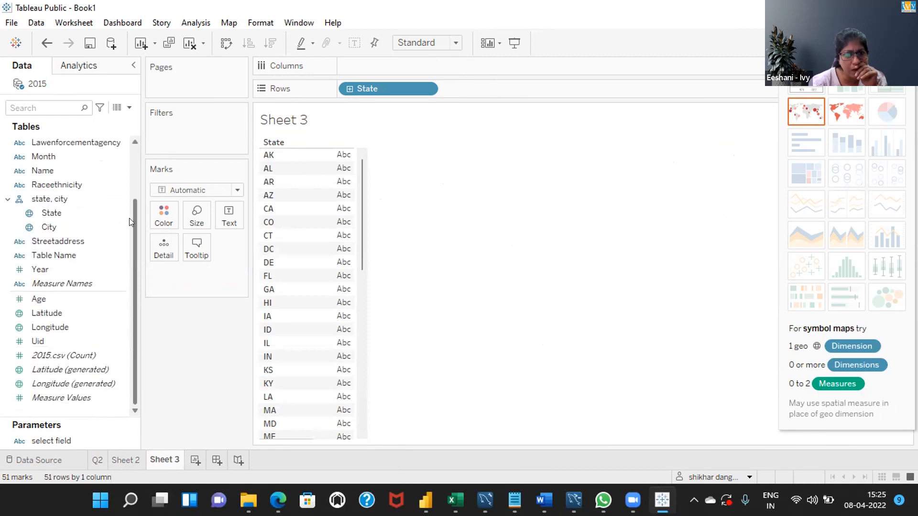
double_click(38, 341)
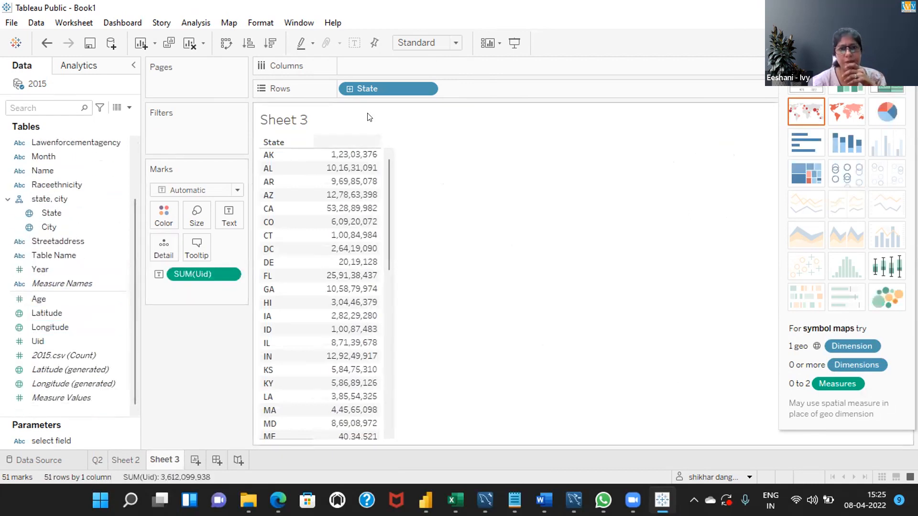
right_click(228, 268)
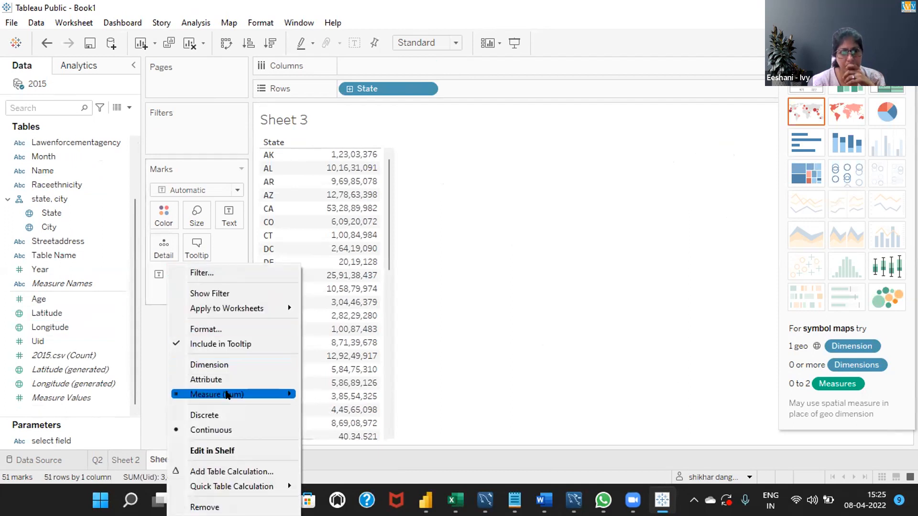
mouse_move(253, 394)
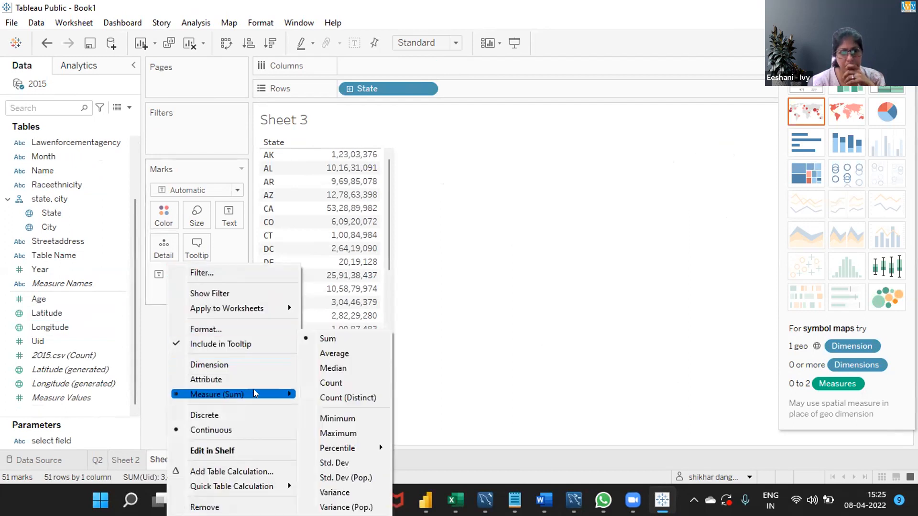
click(336, 399)
click(332, 402)
click(566, 165)
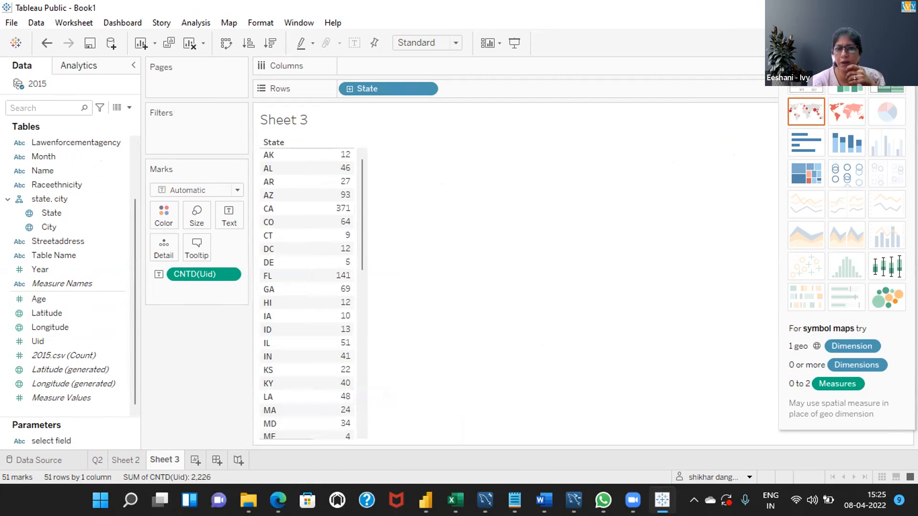
click(885, 43)
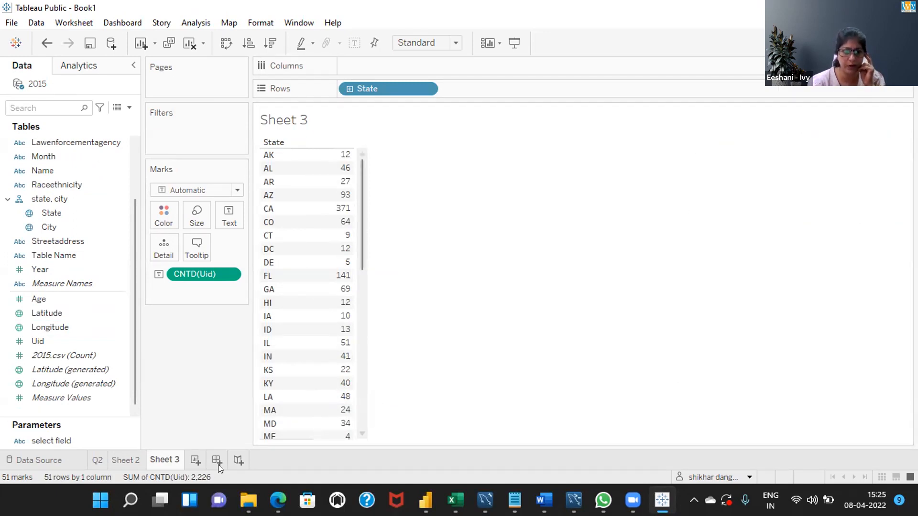
- Remove the Field Selected filter from the Q2 sheet, keeping CNT(Uid) on the columns
click(126, 460)
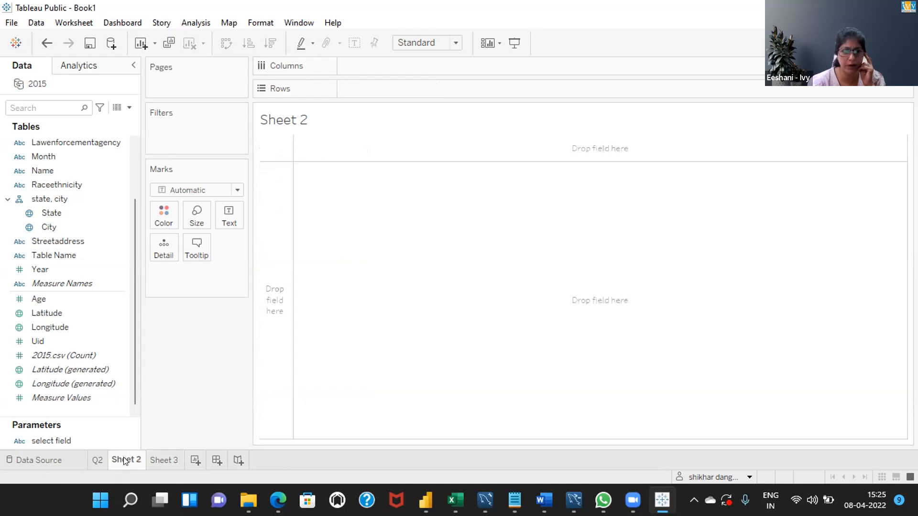
click(90, 460)
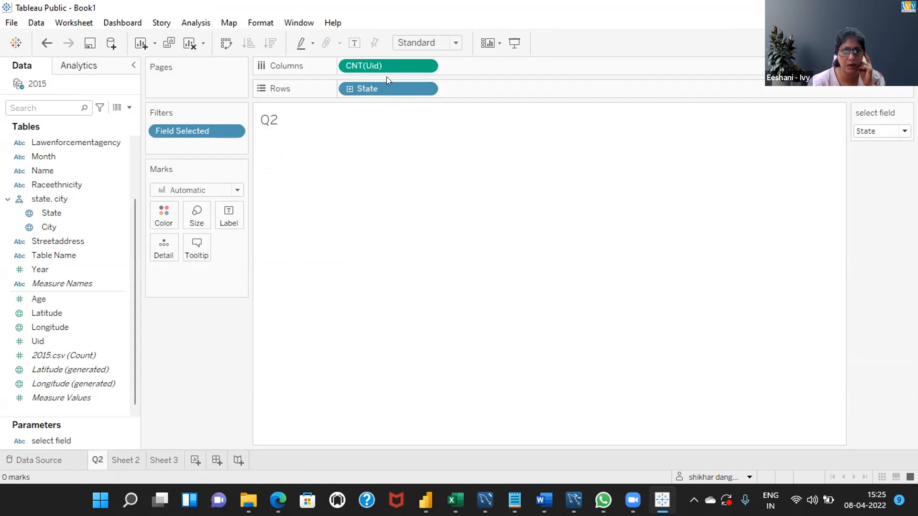
drag(379, 65, 187, 315)
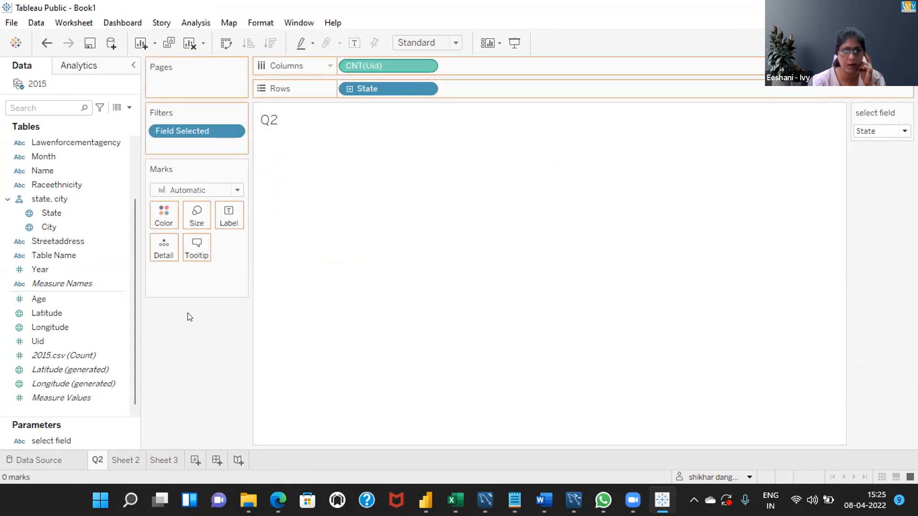
key(ctrl+z)
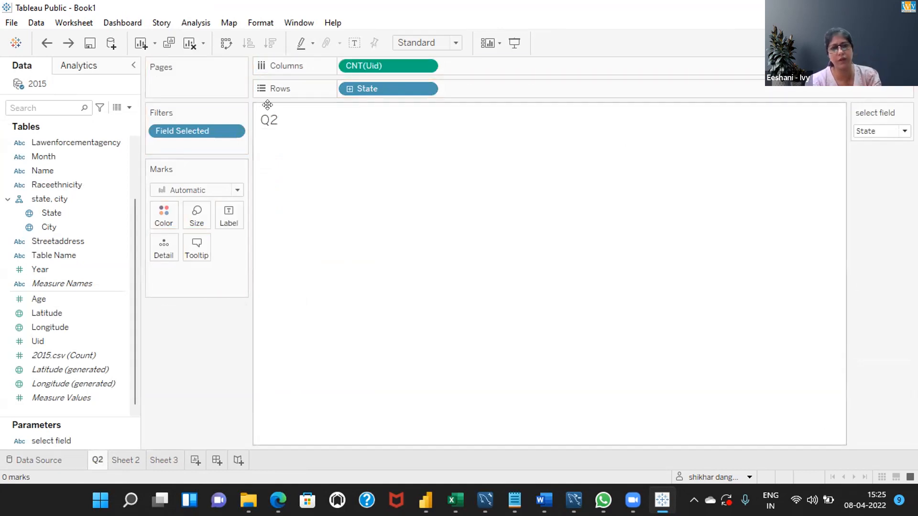
drag(199, 132, 202, 293)
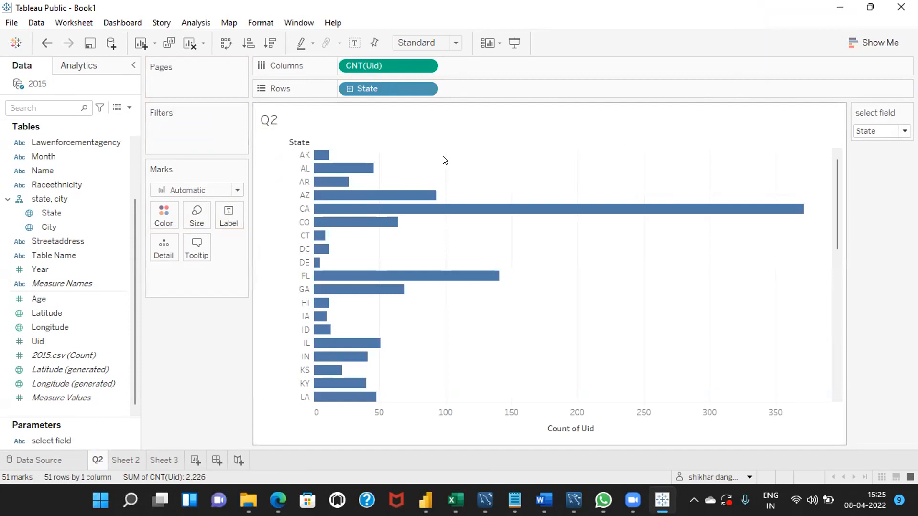
- Replace State with the Field Selected calculation on the rows of the Q2 sheet
drag(381, 88, 209, 360)
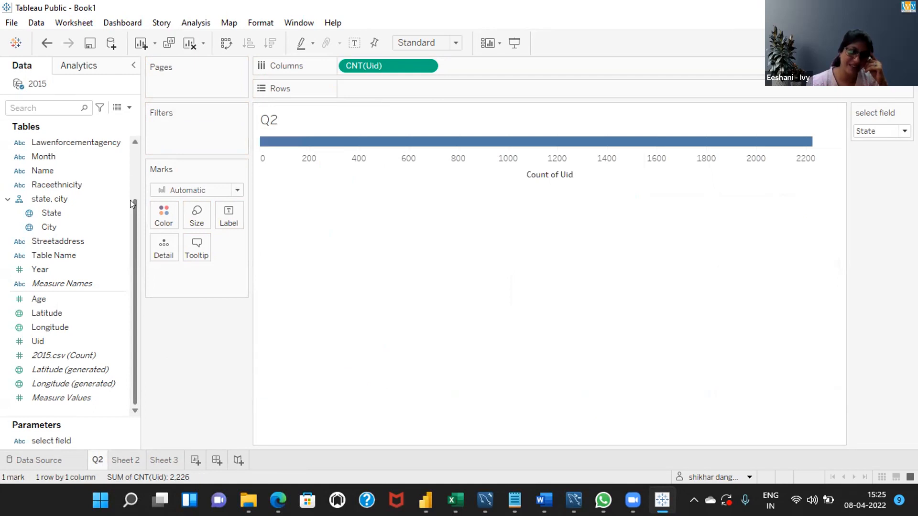
scroll(130, 200, up, 2)
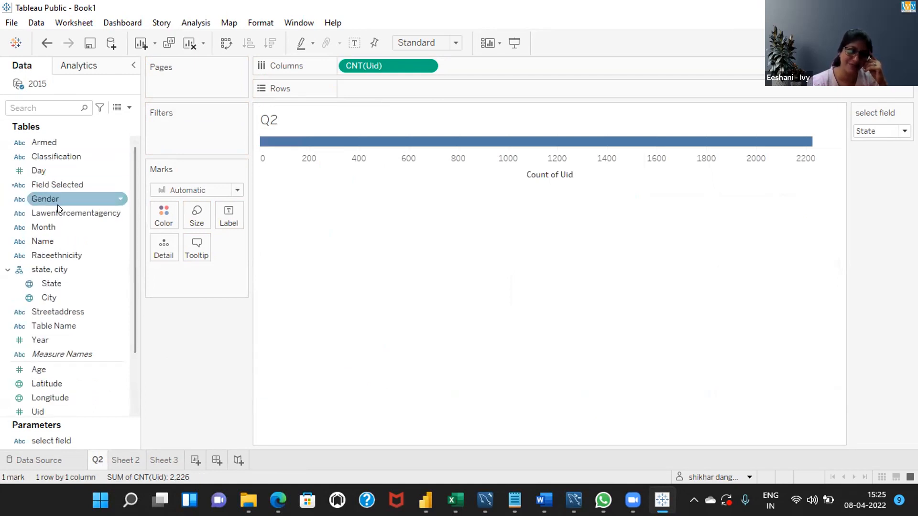
drag(59, 185, 411, 93)
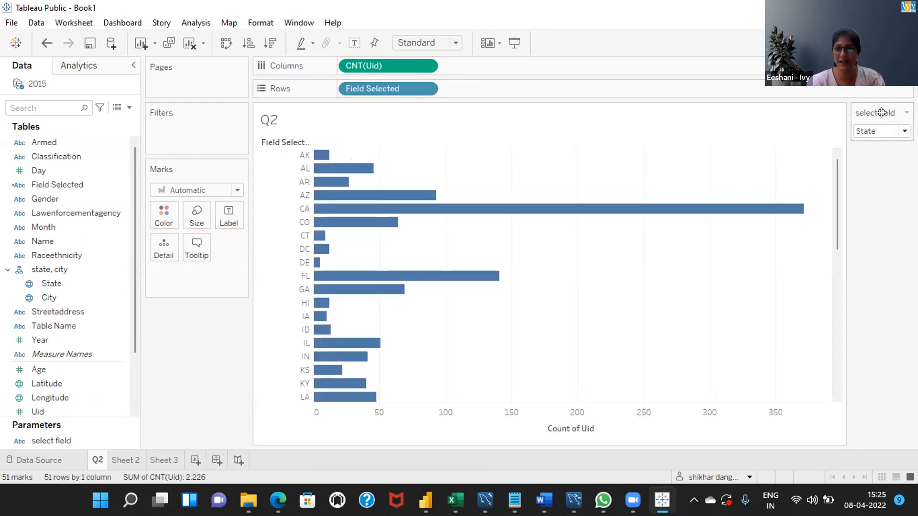
- Check that the Q2 chart responds to the select field parameter by choosing Classification and returning to State
click(883, 131)
click(887, 157)
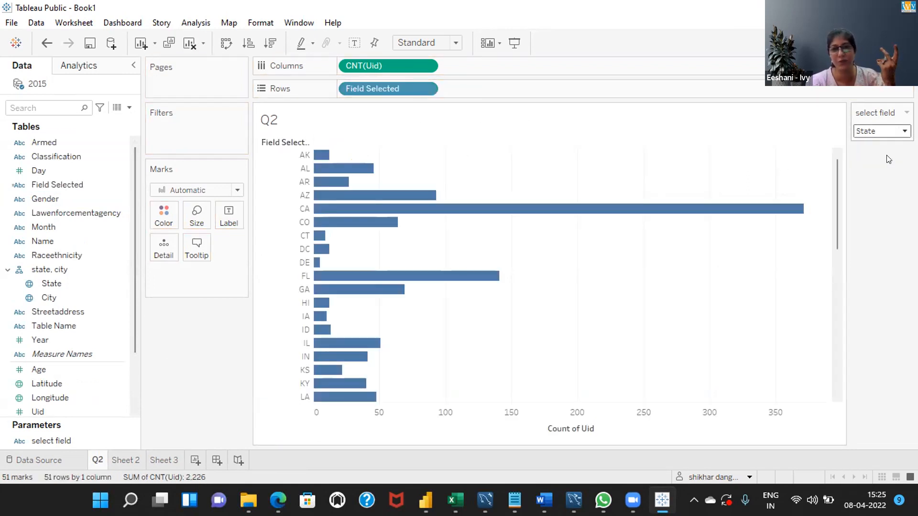
click(883, 131)
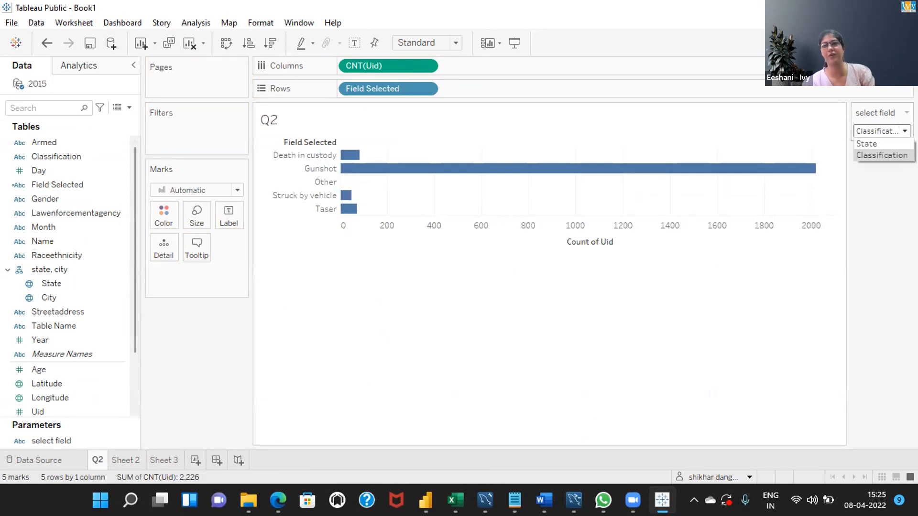
click(894, 142)
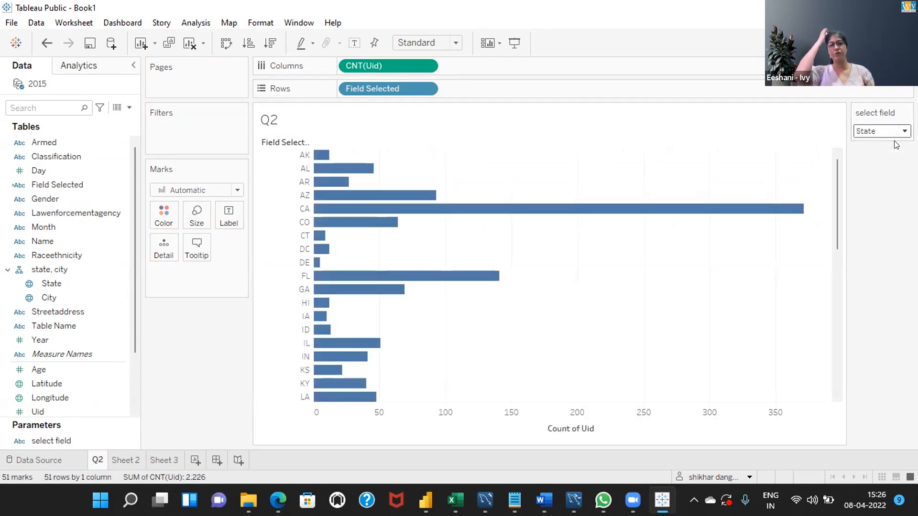
mouse_move(623, 211)
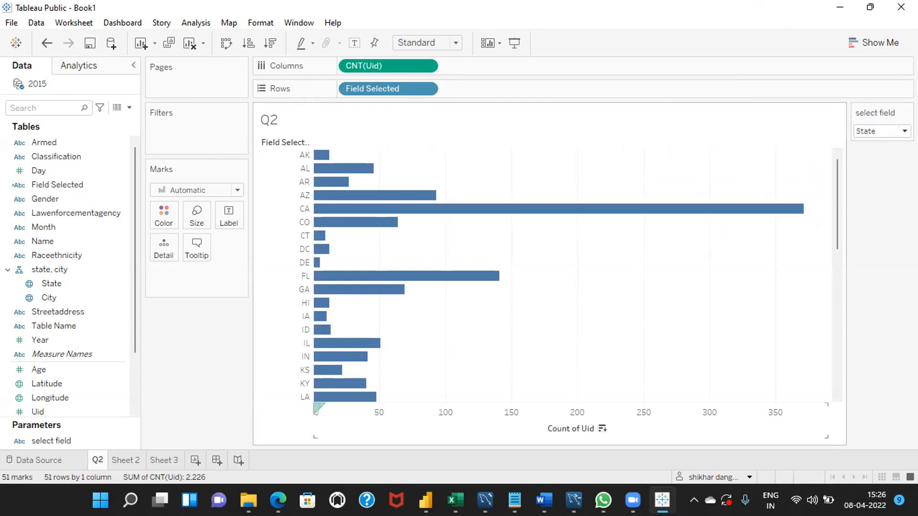
- Sort the Q2 bars in descending order by count of Uid and set the select field parameter to Classification
click(602, 429)
click(904, 131)
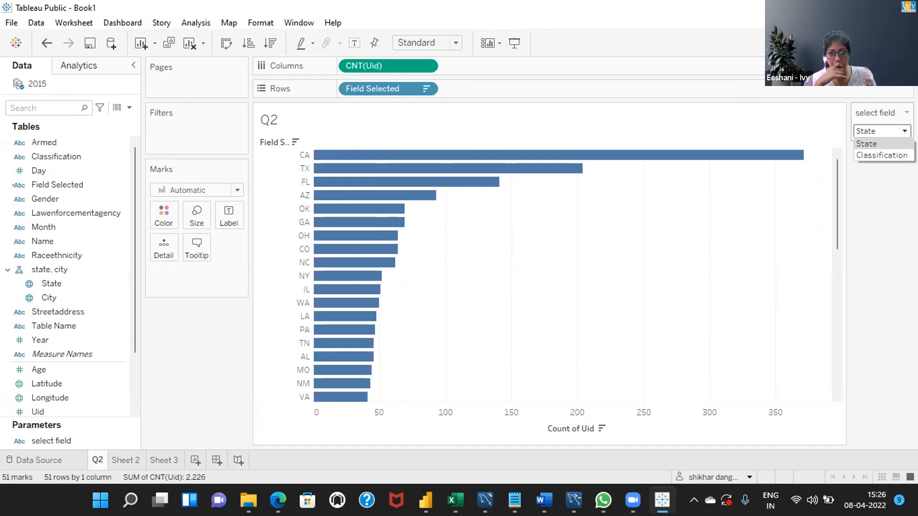
click(880, 155)
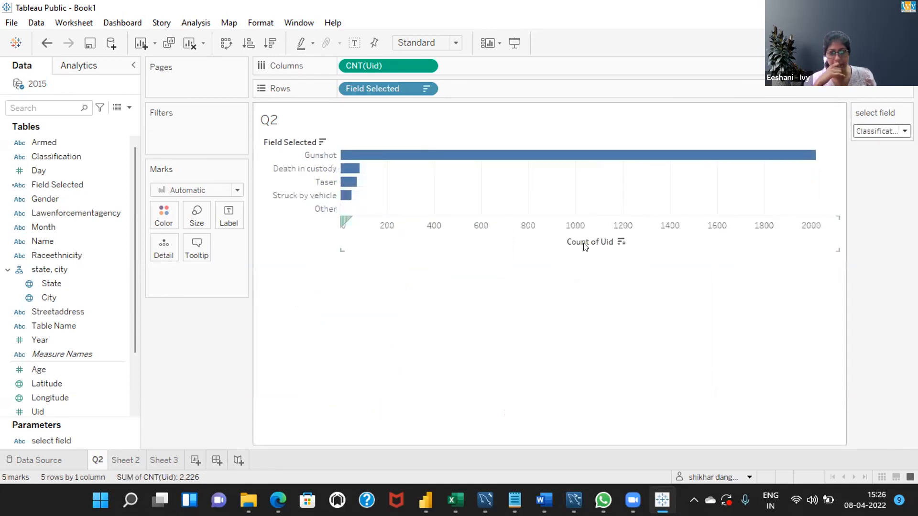
- Cycle the Classification bars' sort by count of Uid through ascending and unsorted, back to descending
click(619, 242)
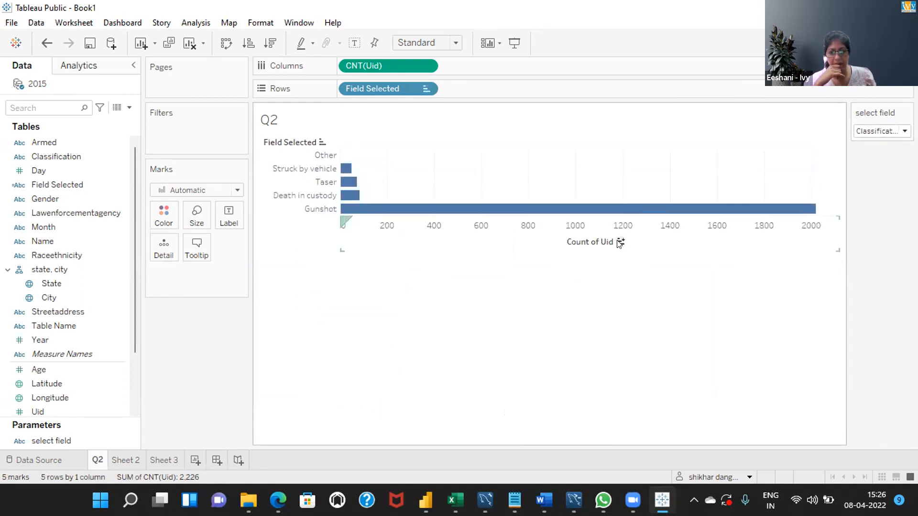
click(620, 242)
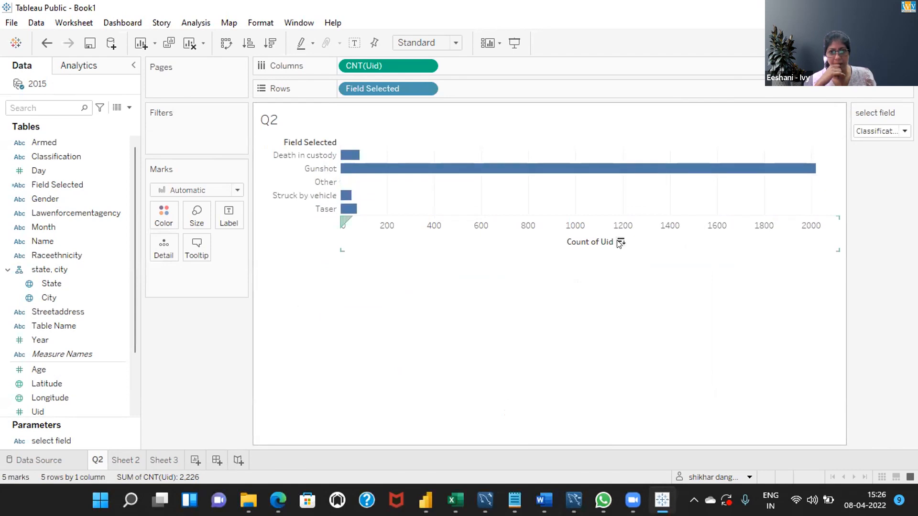
click(620, 242)
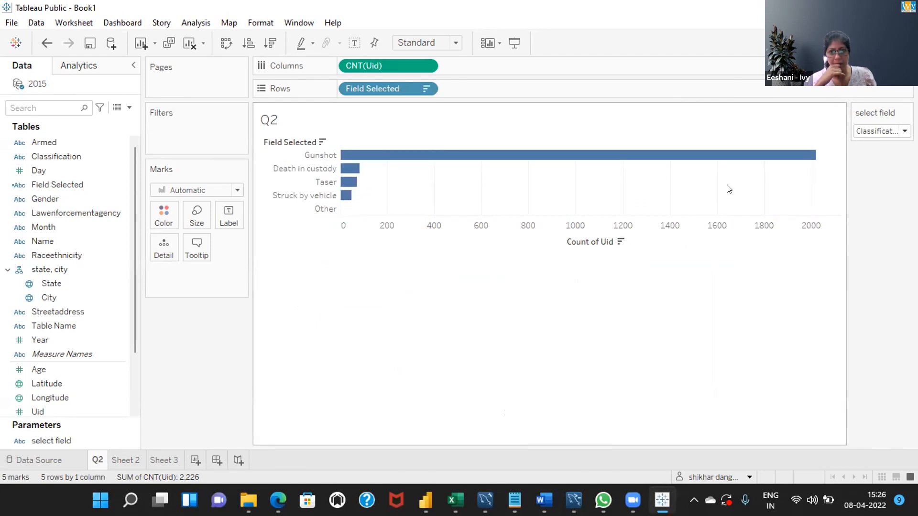
- Apply the Percent of Total quick table calculation to CNT(Uid) on the columns and show mark labels on the bars
right_click(651, 188)
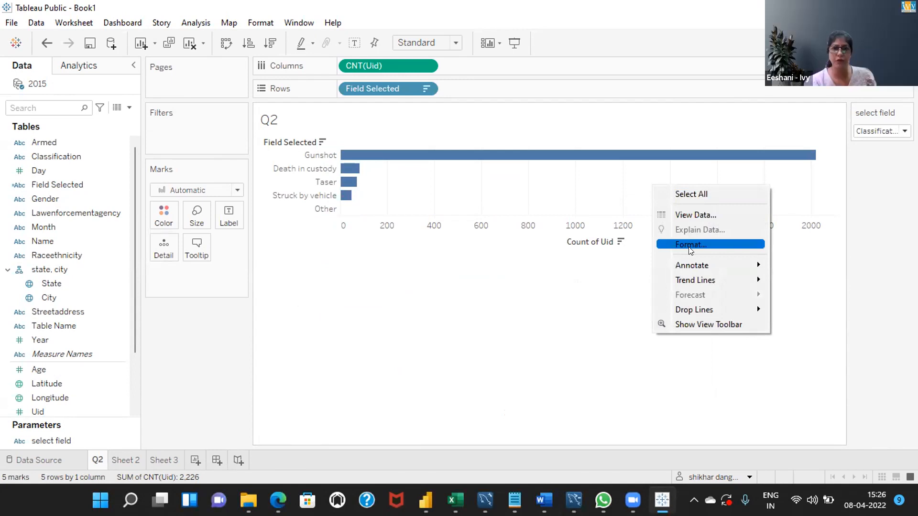
click(496, 136)
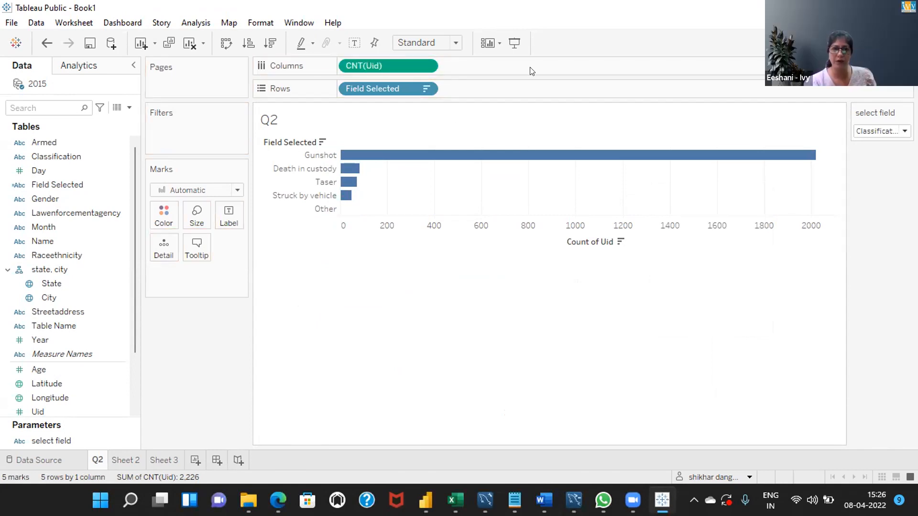
click(423, 67)
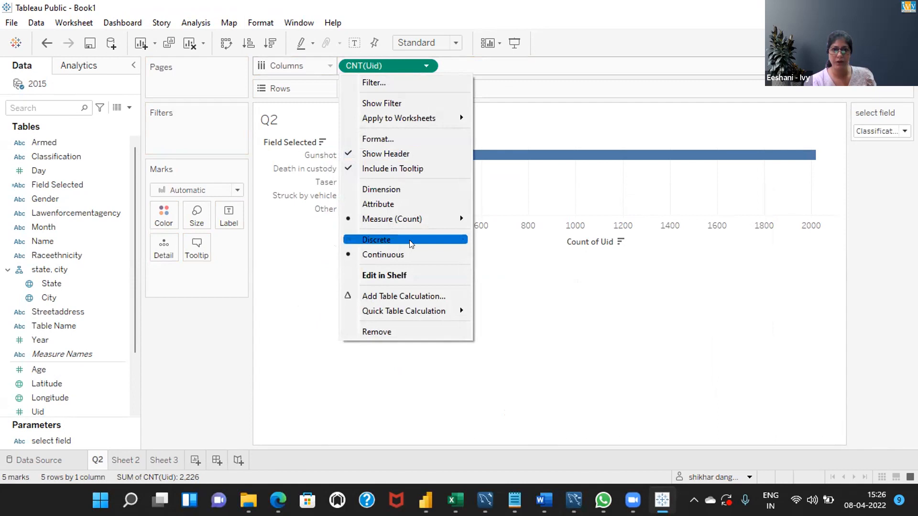
mouse_move(400, 305)
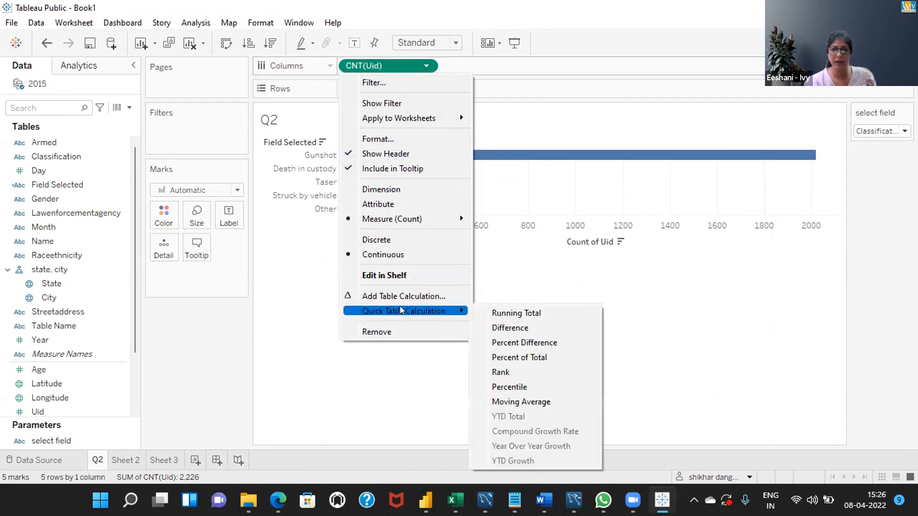
click(516, 356)
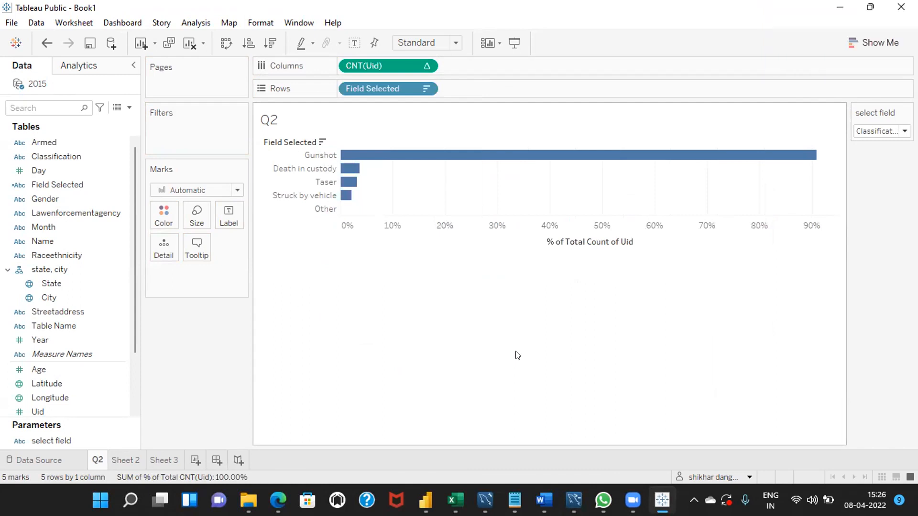
click(348, 47)
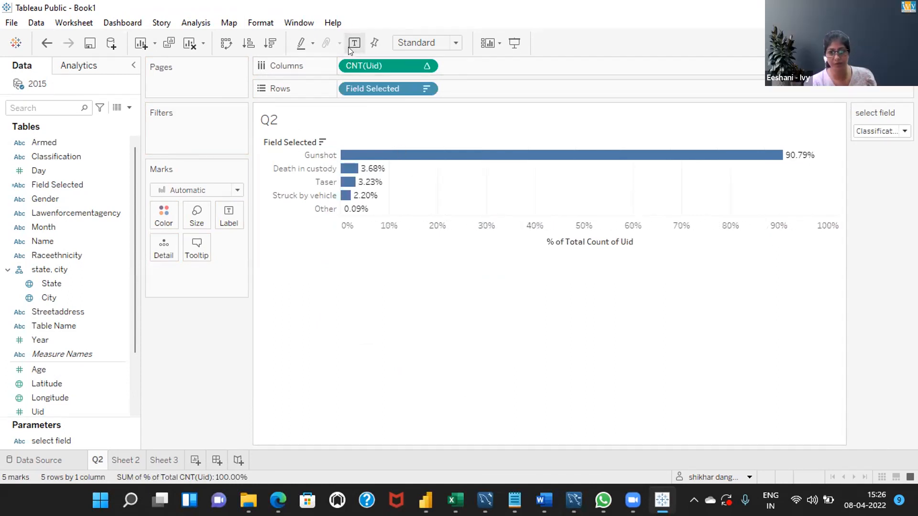